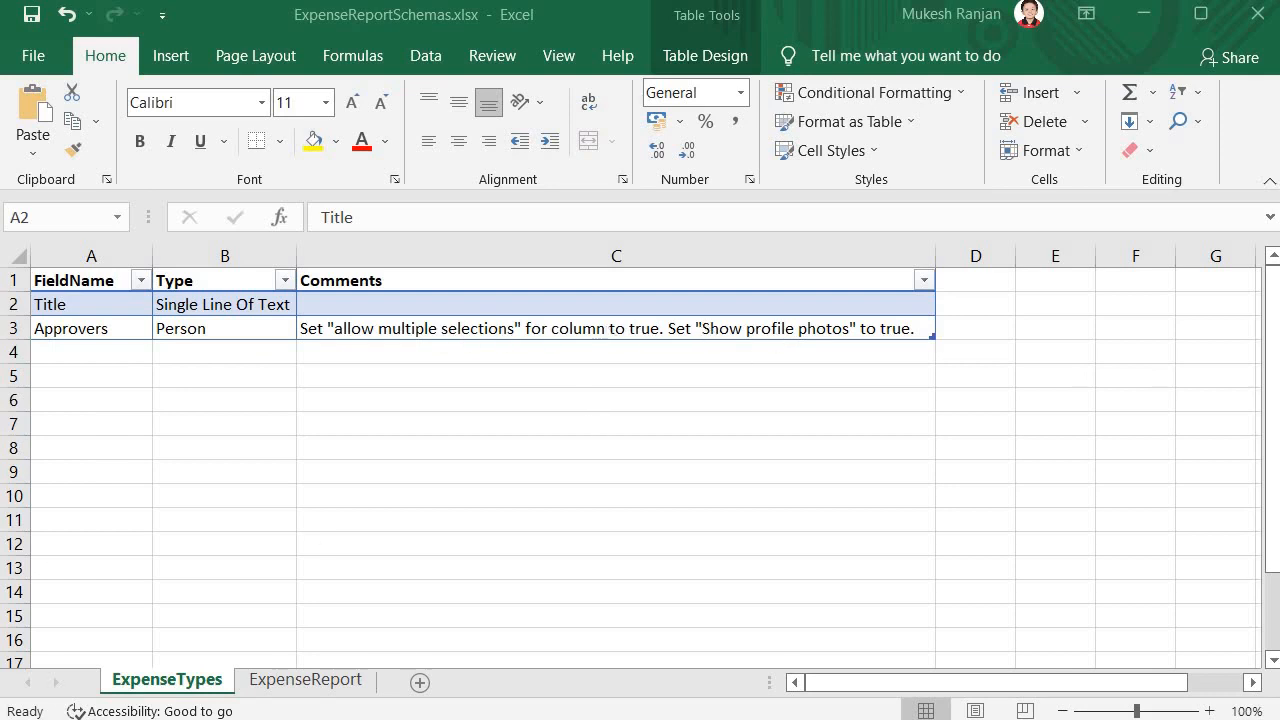
Step: Review the field names, types, required settings and defaults on the ExpenseReport and ExpenseTypes sheets of the schema workbook
{"action": "left_click", "coordinate": [297, 681]}
{"action": "key", "text": "alt+Tab"}
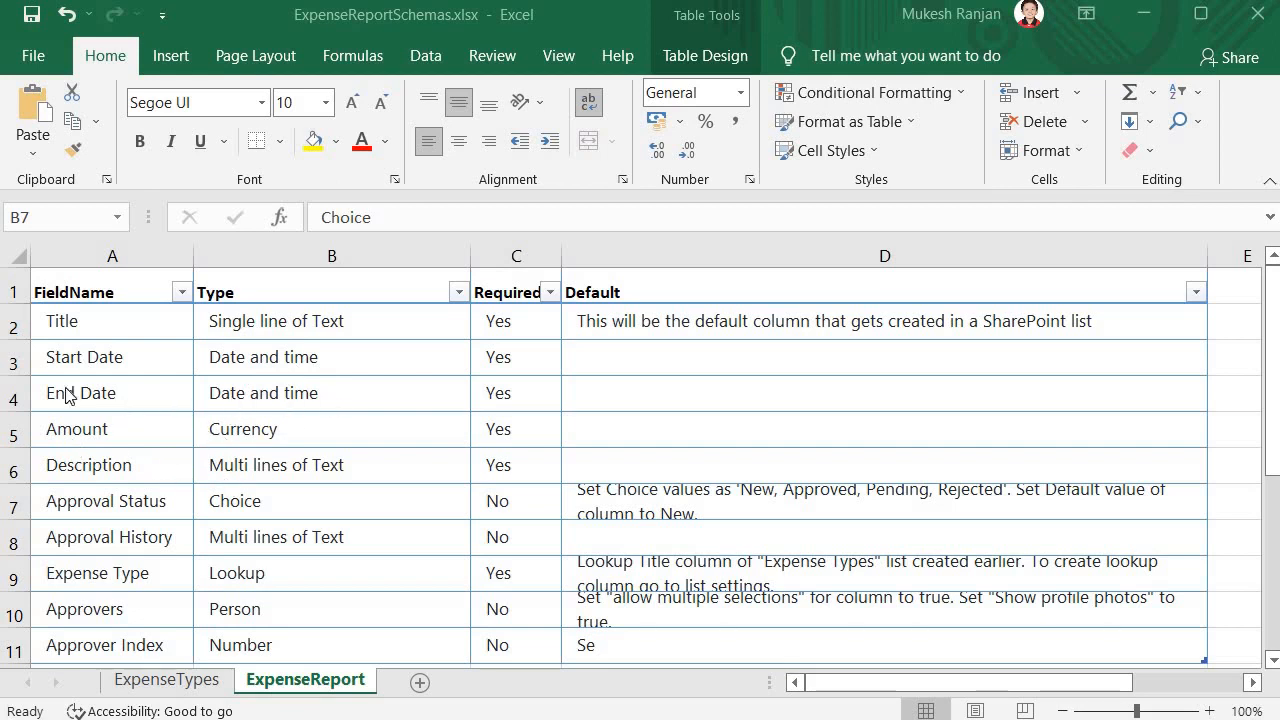
{"action": "scroll", "coordinate": [70, 390], "scroll_direction": "down", "scroll_amount": 1}
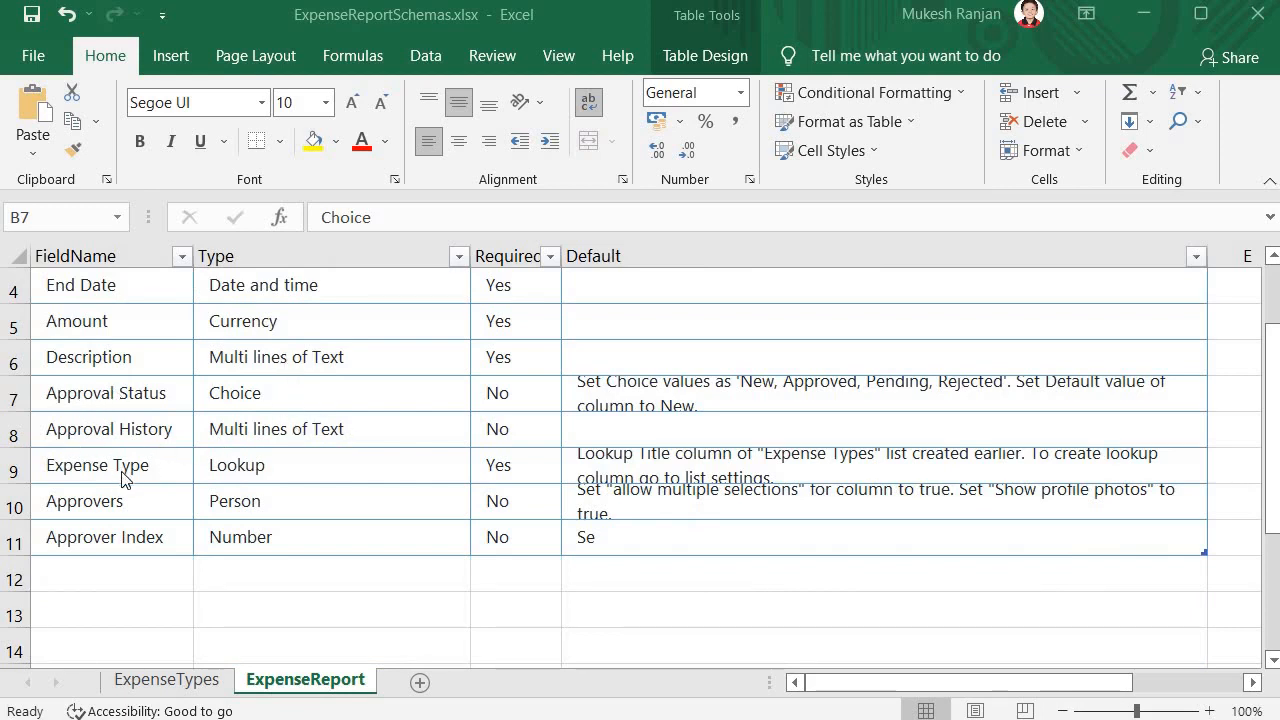
{"action": "left_click", "coordinate": [251, 466]}
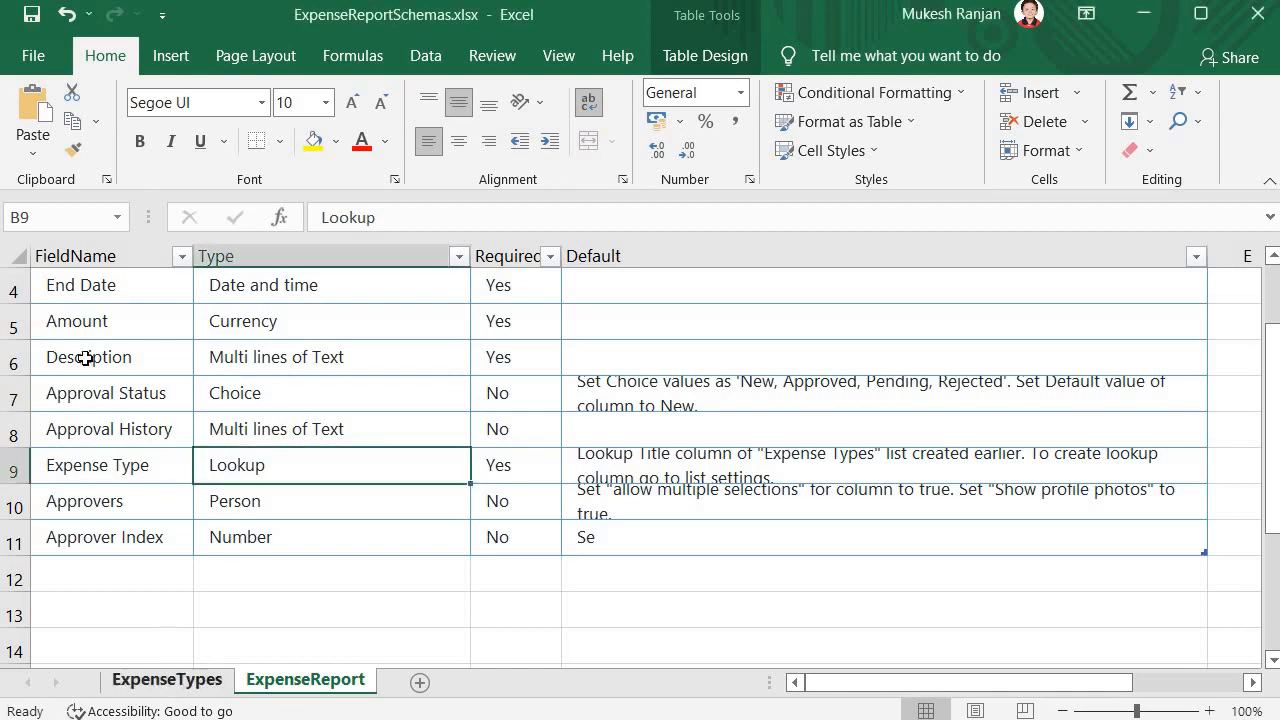
{"action": "left_click", "coordinate": [150, 681]}
{"action": "left_click", "coordinate": [319, 687]}
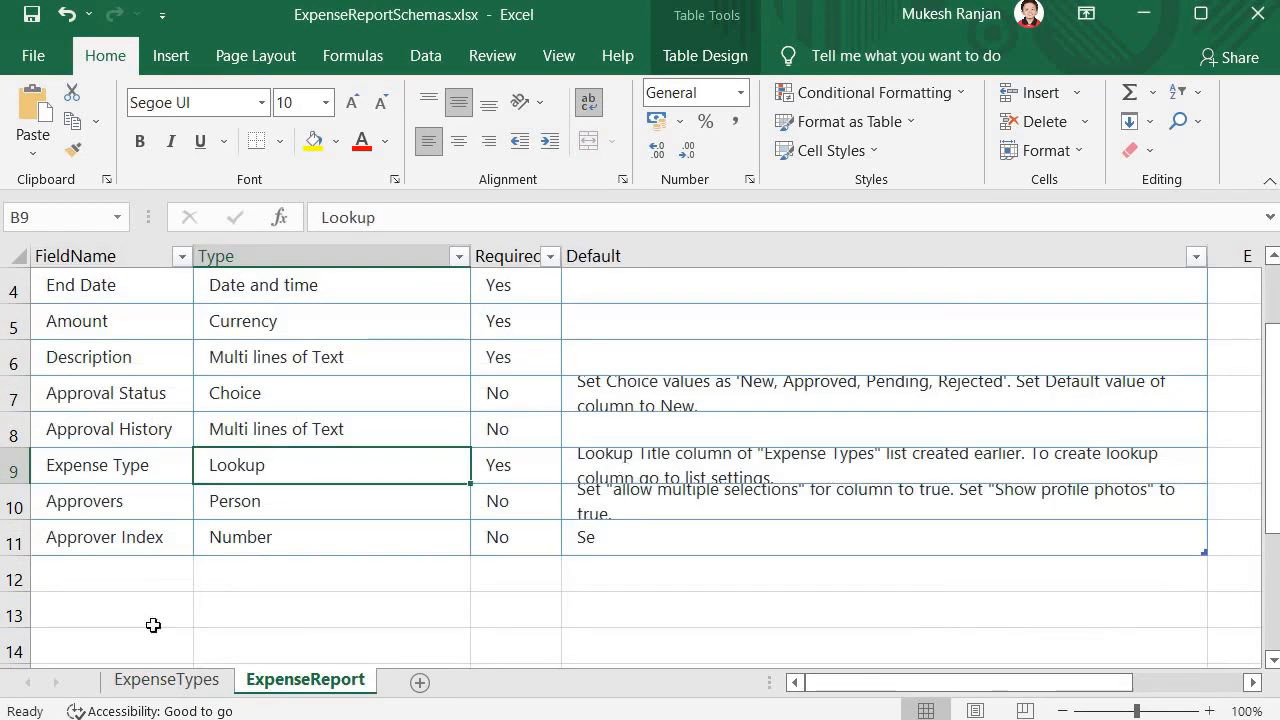
{"action": "left_click", "coordinate": [260, 511]}
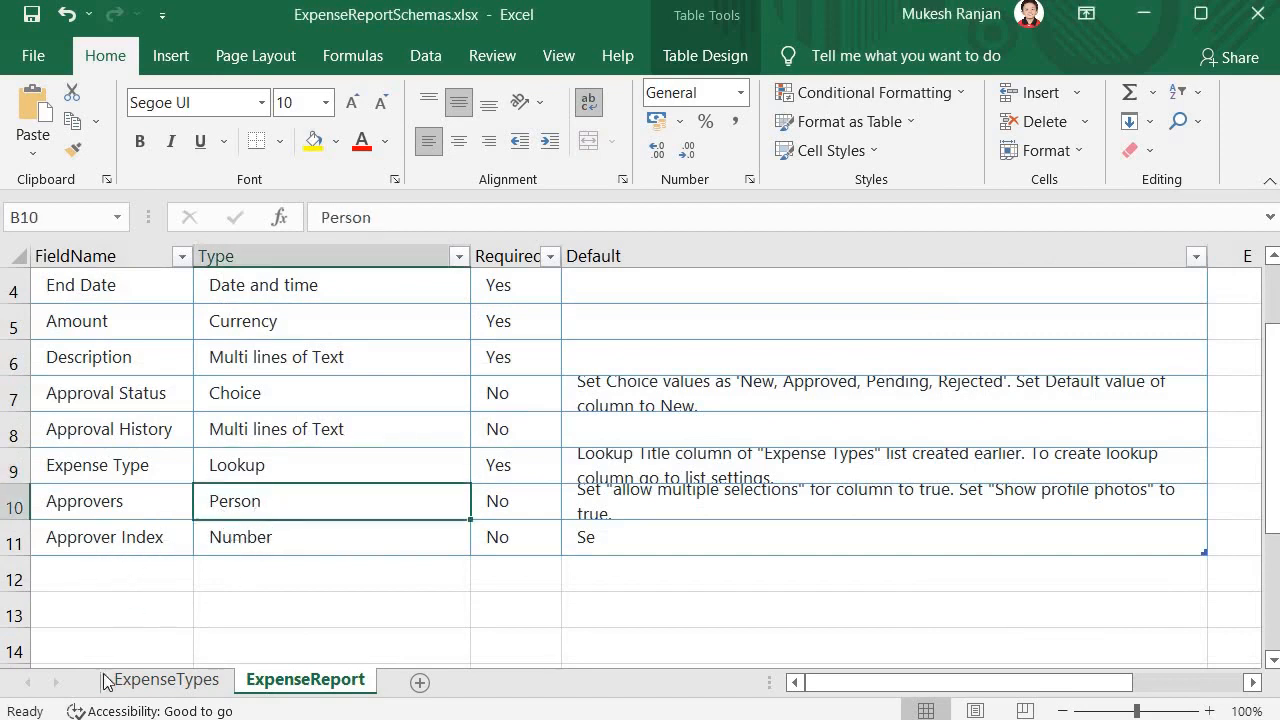
{"action": "scroll", "coordinate": [155, 690], "scroll_direction": "up", "scroll_amount": 1}
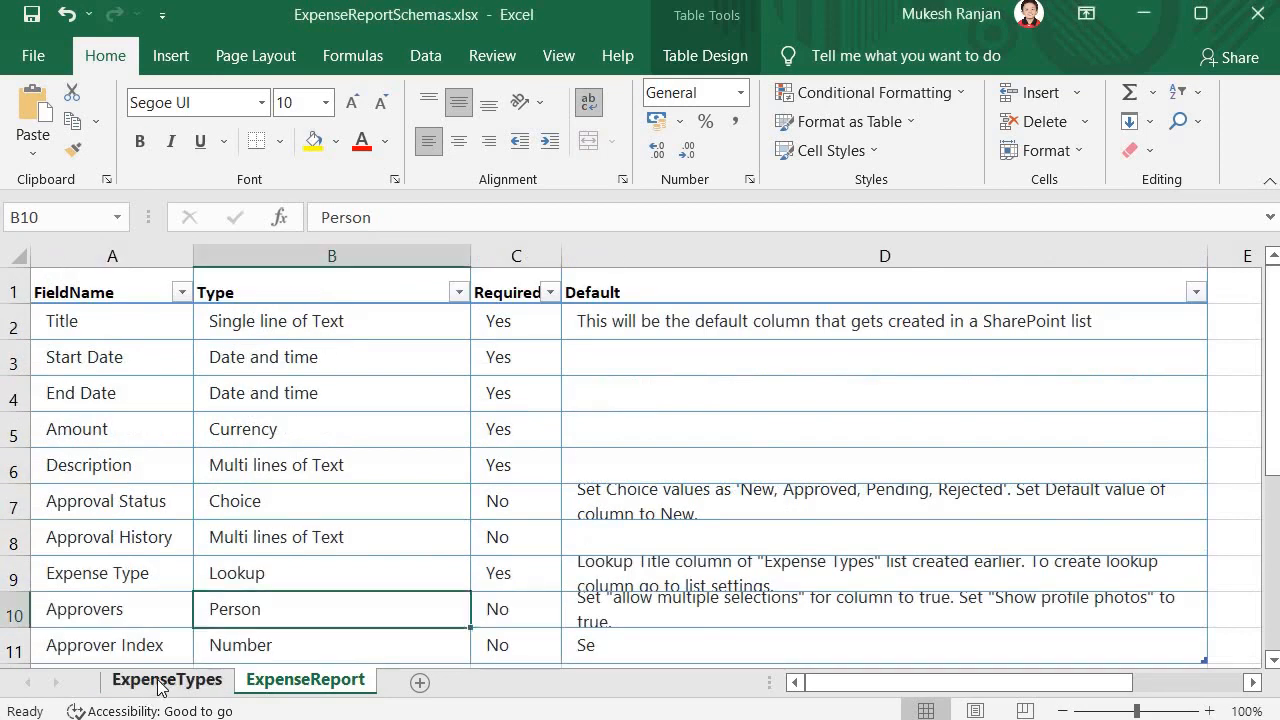
{"action": "left_click", "coordinate": [170, 681]}
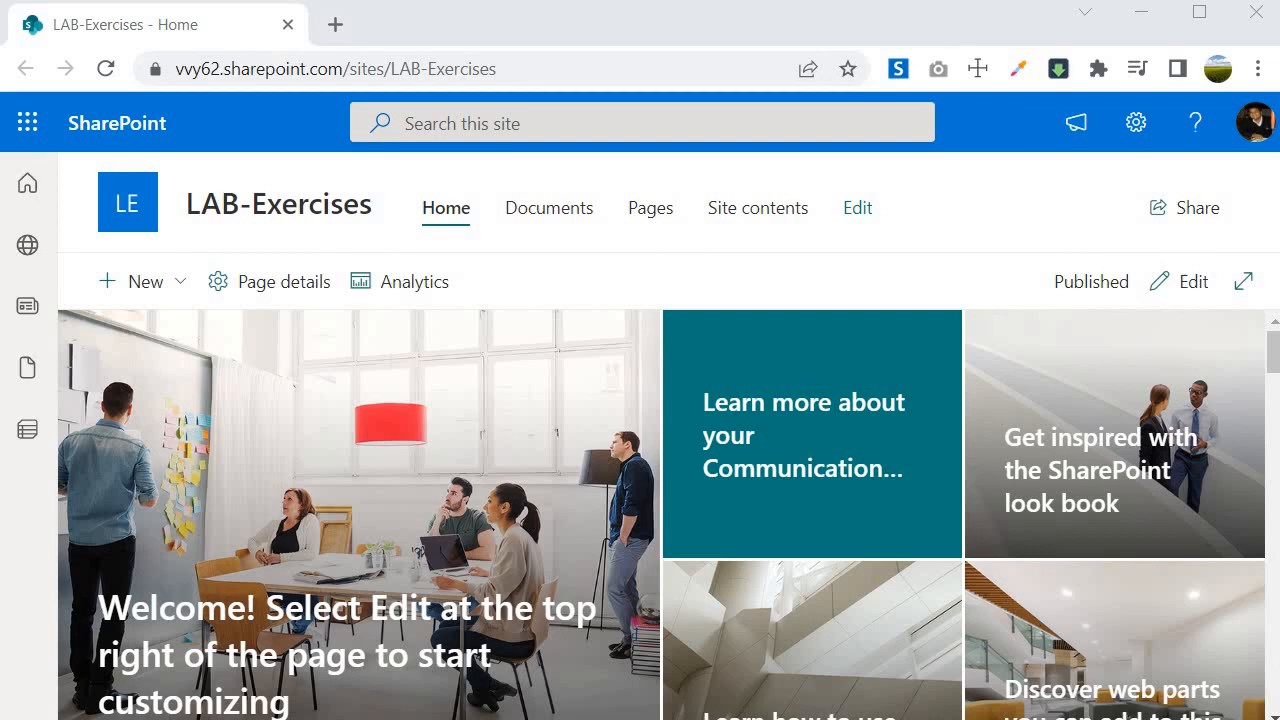
Step: Switch to the LAB-Exercises SharePoint site in the browser and create a blank list named ExpenseTypes from its site contents
{"action": "left_click", "coordinate": [1135, 122]}
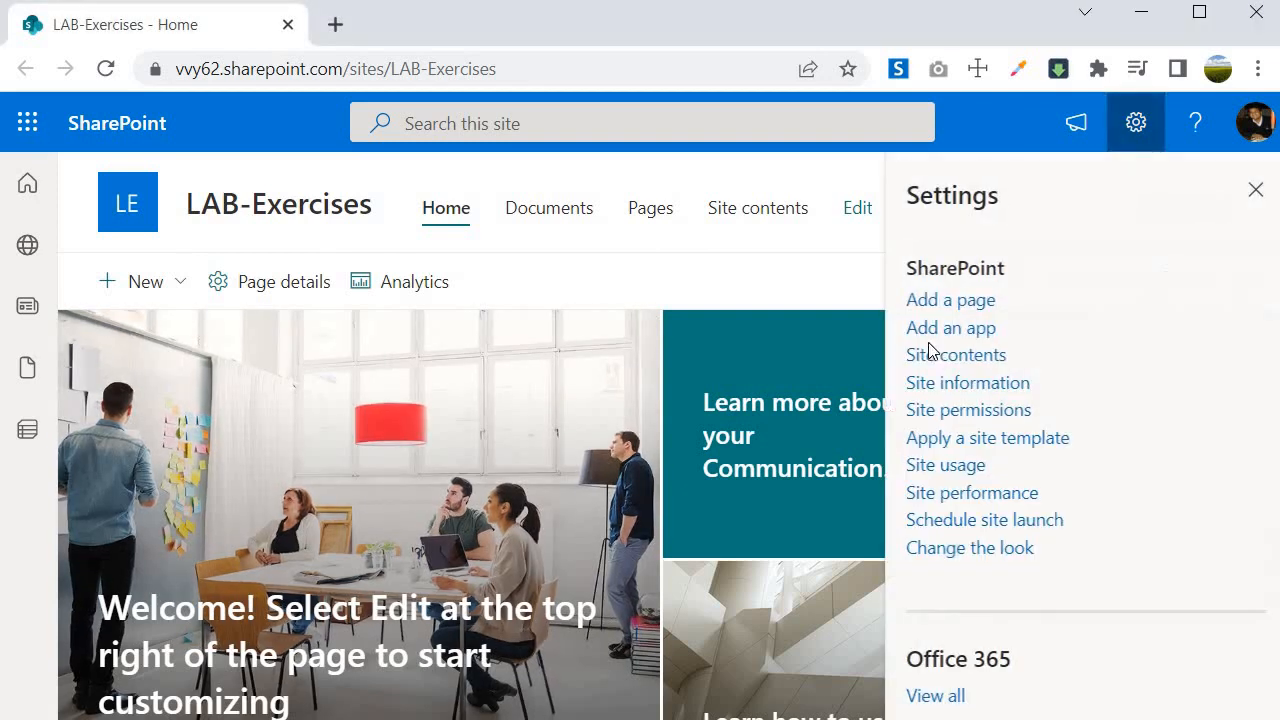
{"action": "left_click", "coordinate": [940, 358]}
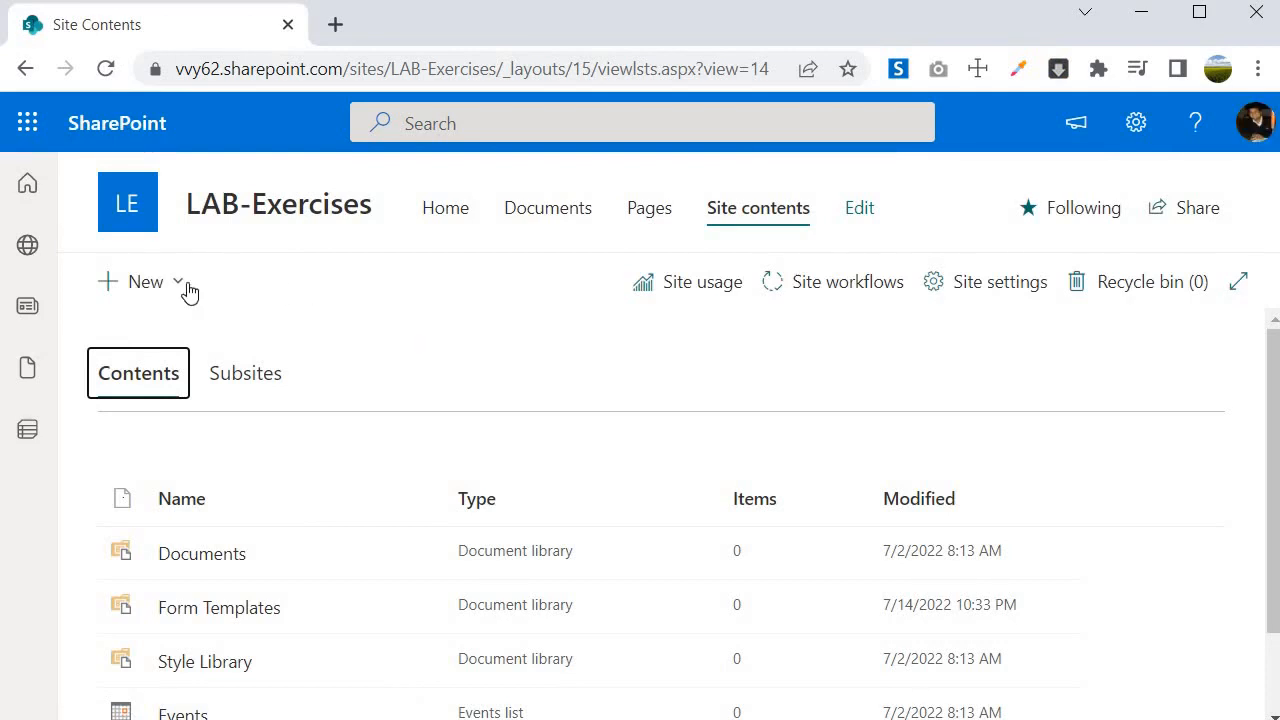
{"action": "left_click", "coordinate": [189, 291]}
{"action": "left_click", "coordinate": [114, 340]}
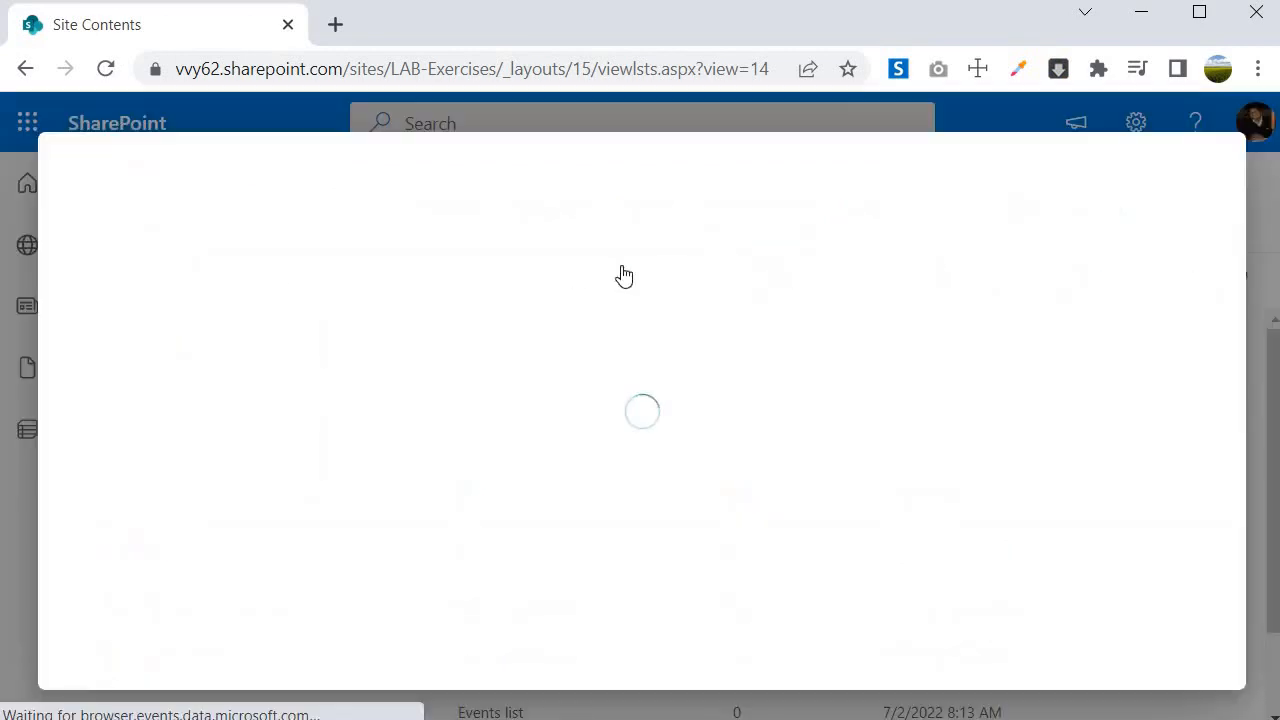
{"action": "left_click", "coordinate": [120, 306]}
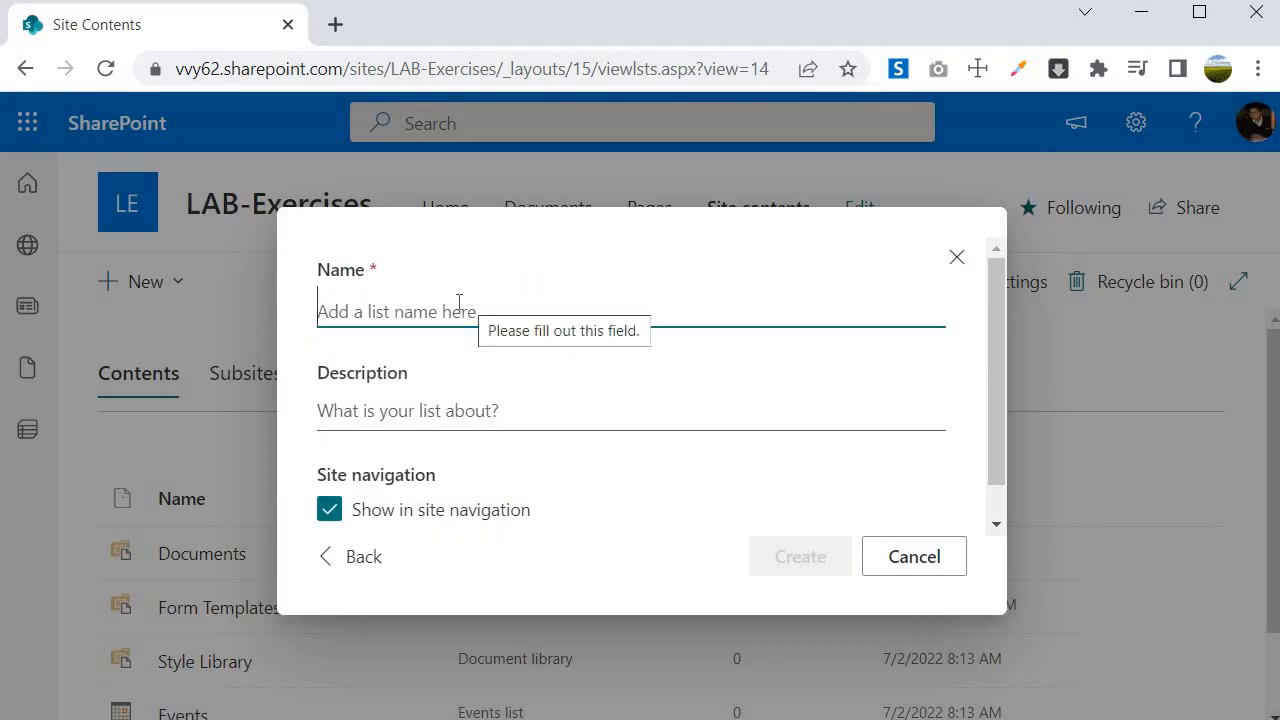
{"action": "type", "text": "ExpenseTypes"}
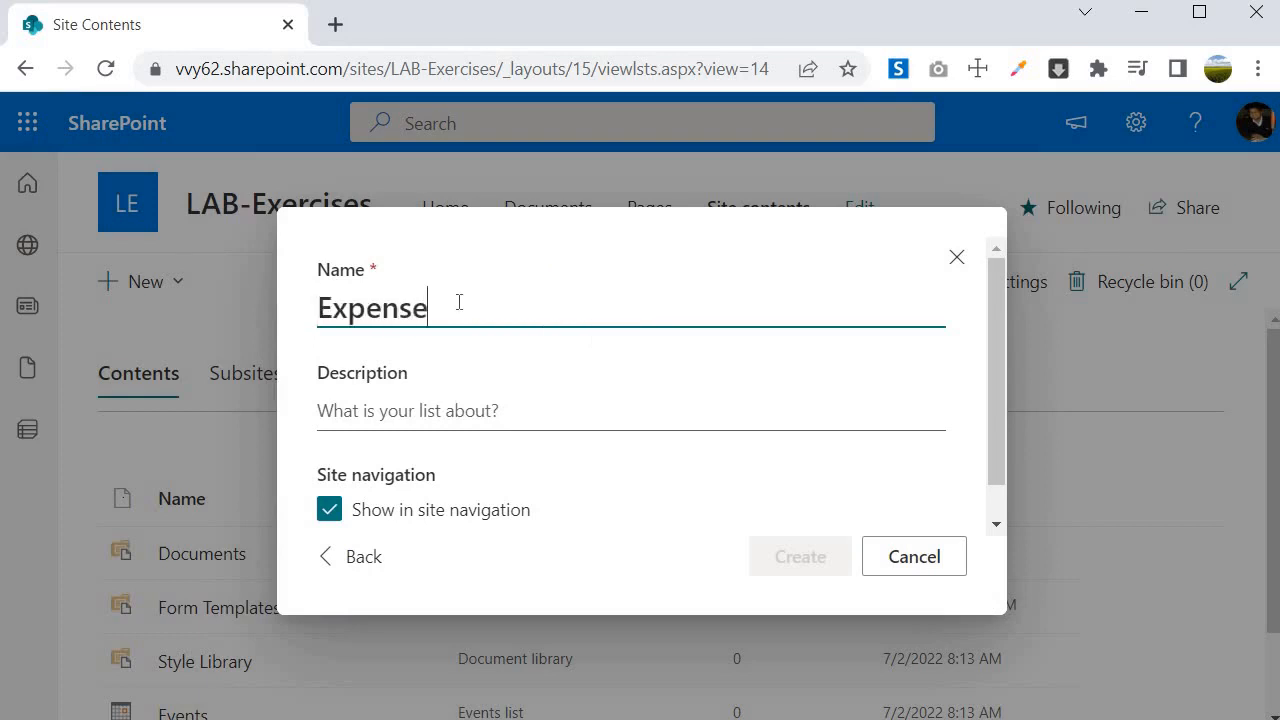
{"action": "key", "text": "Tab"}
{"action": "left_click", "coordinate": [790, 558]}
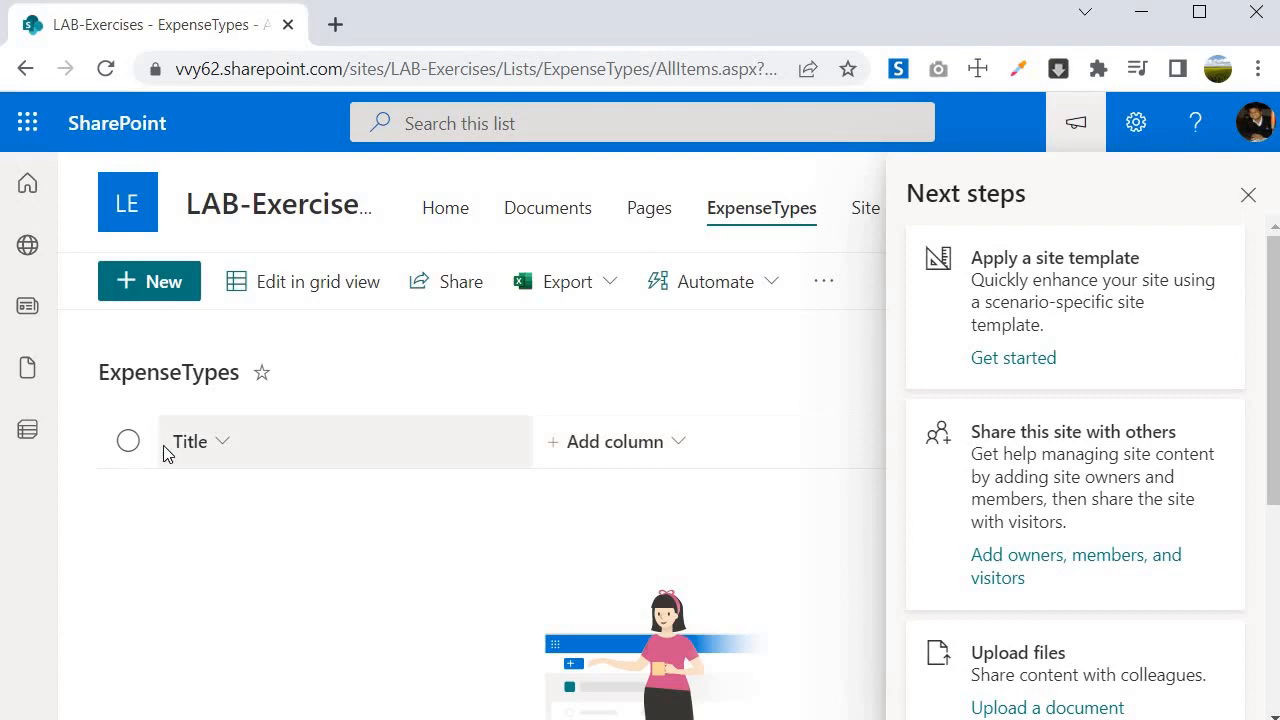
Step: Add a Person column named Approvers to the ExpenseTypes list, with profile photos shown
{"action": "left_click", "coordinate": [677, 442]}
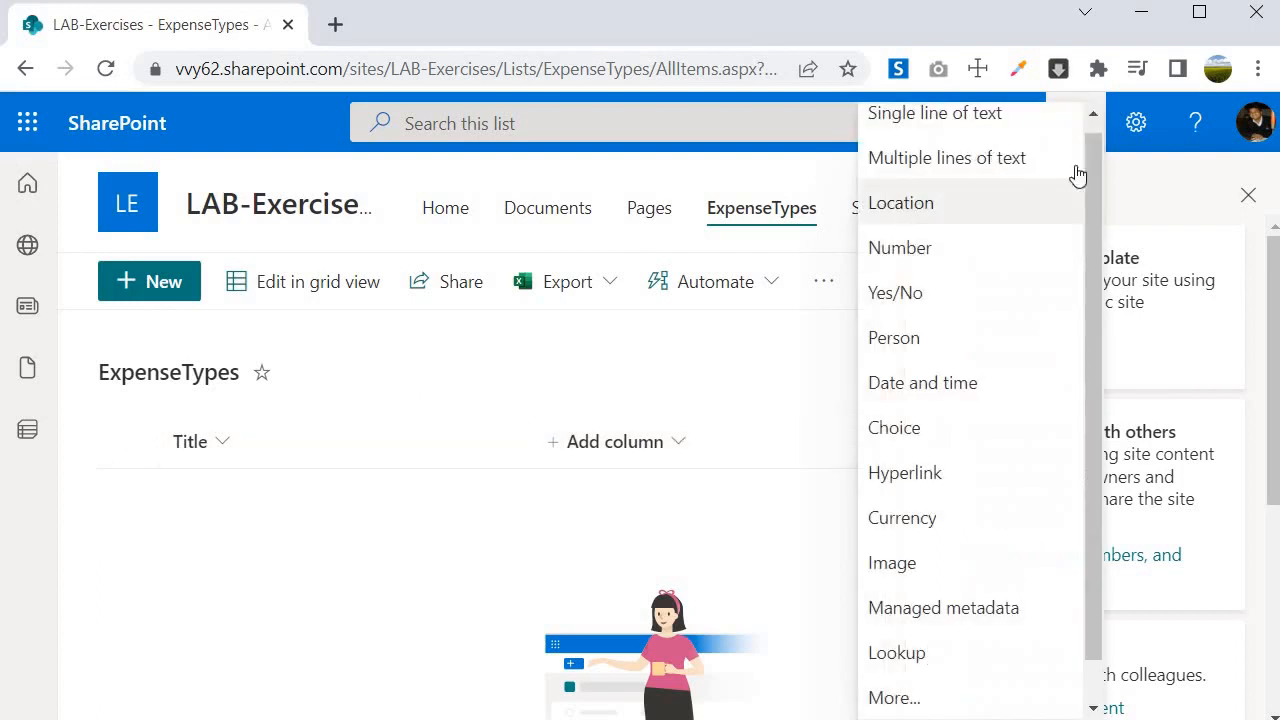
{"action": "scroll", "coordinate": [1077, 171], "scroll_direction": "down", "scroll_amount": 1}
{"action": "left_click", "coordinate": [893, 293]}
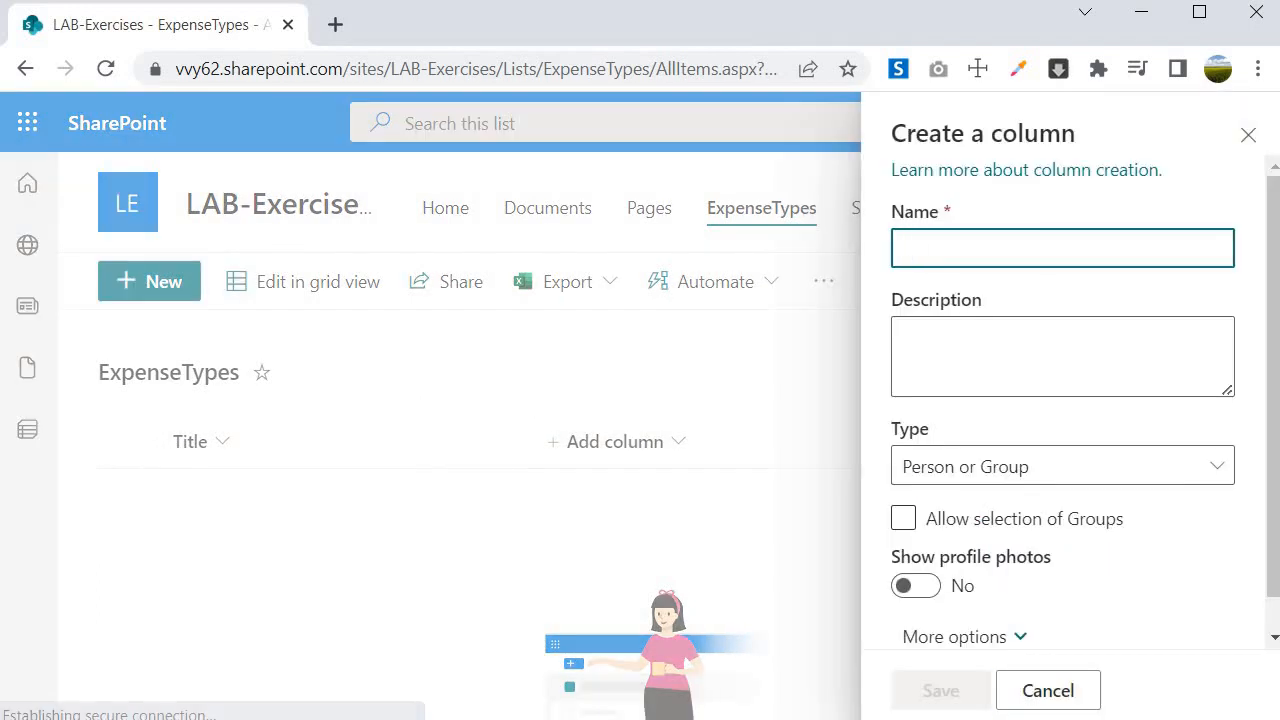
{"action": "type", "text": "Approver"}
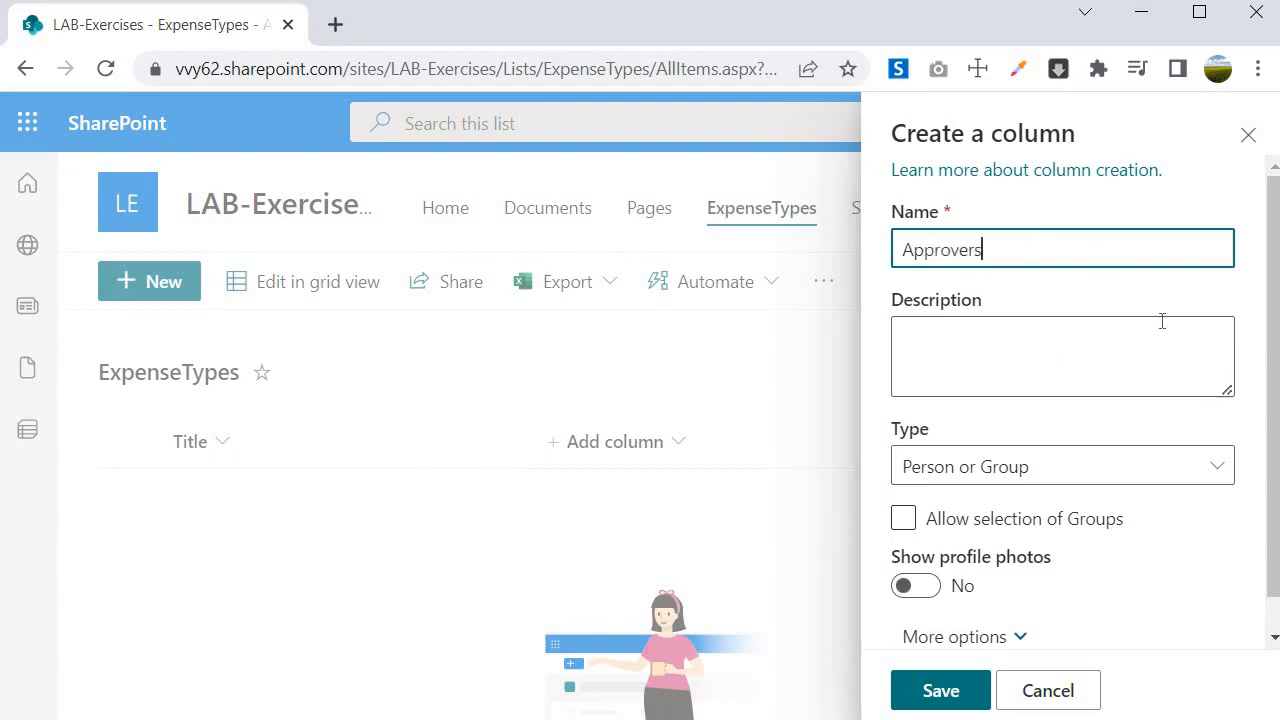
{"action": "type", "text": "s"}
{"action": "scroll", "coordinate": [1162, 320], "scroll_direction": "down", "scroll_amount": 1}
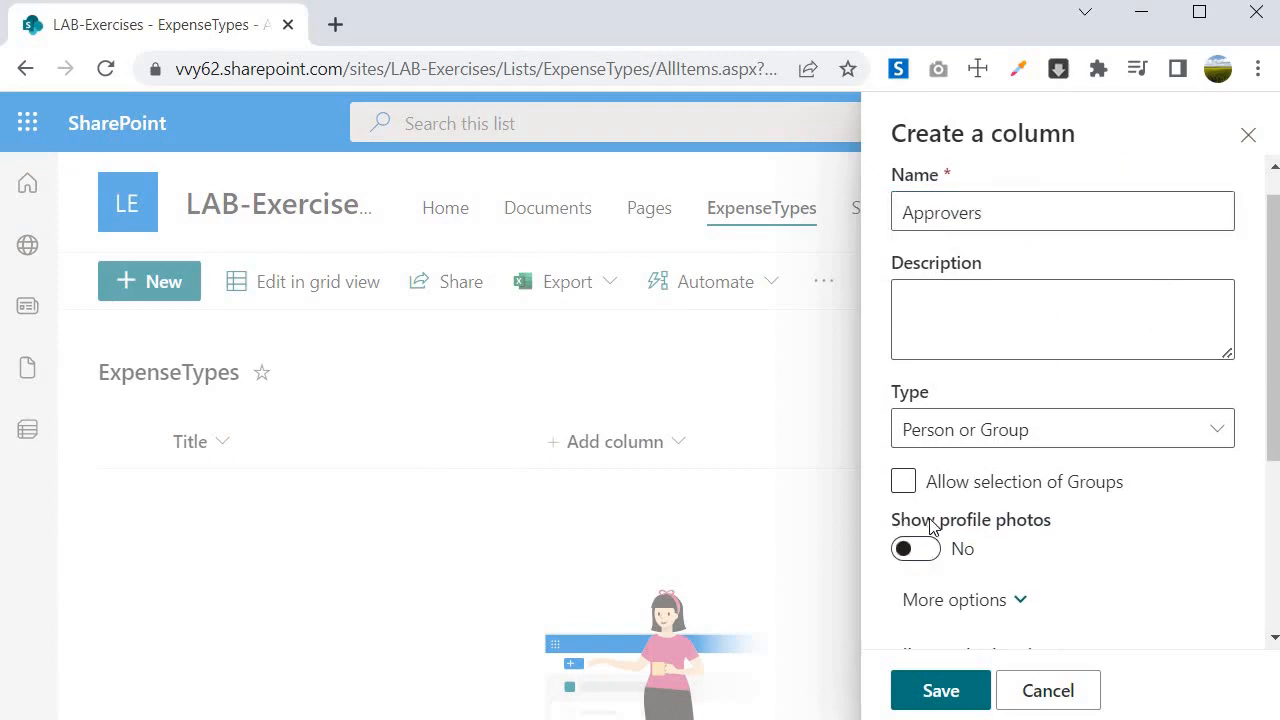
{"action": "left_click", "coordinate": [922, 549]}
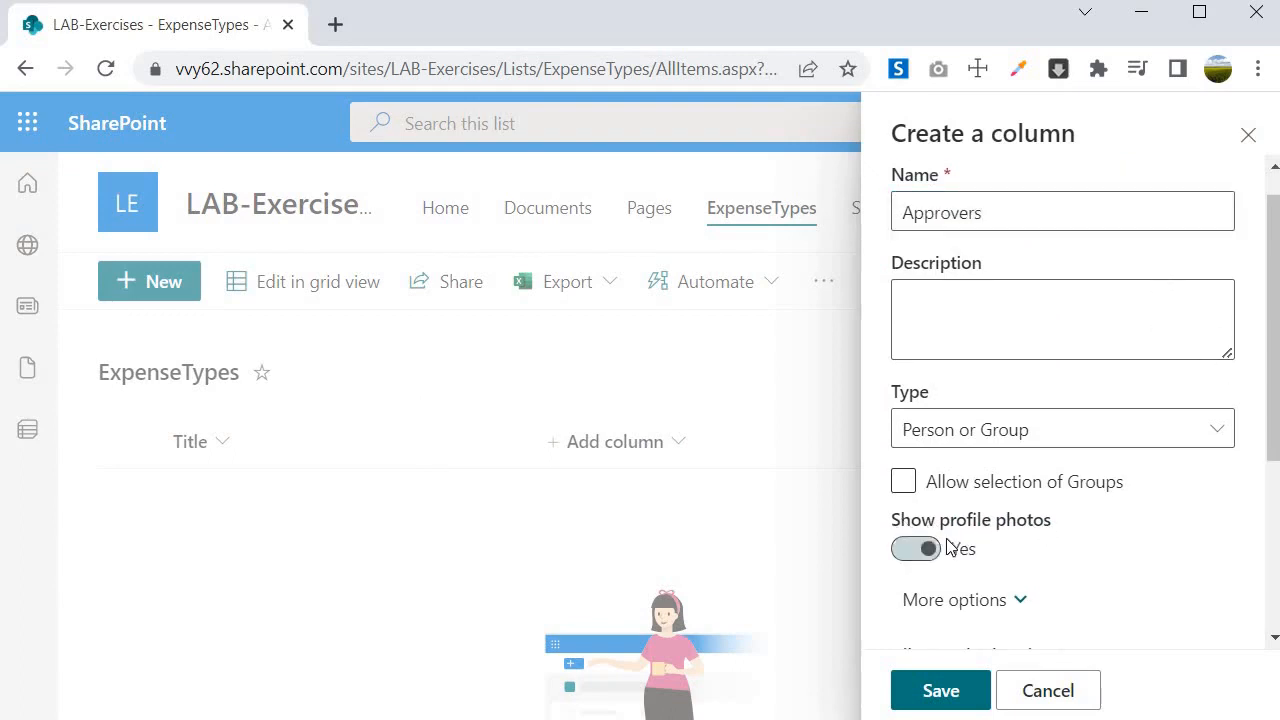
{"action": "scroll", "coordinate": [950, 402], "scroll_direction": "up", "scroll_amount": 1}
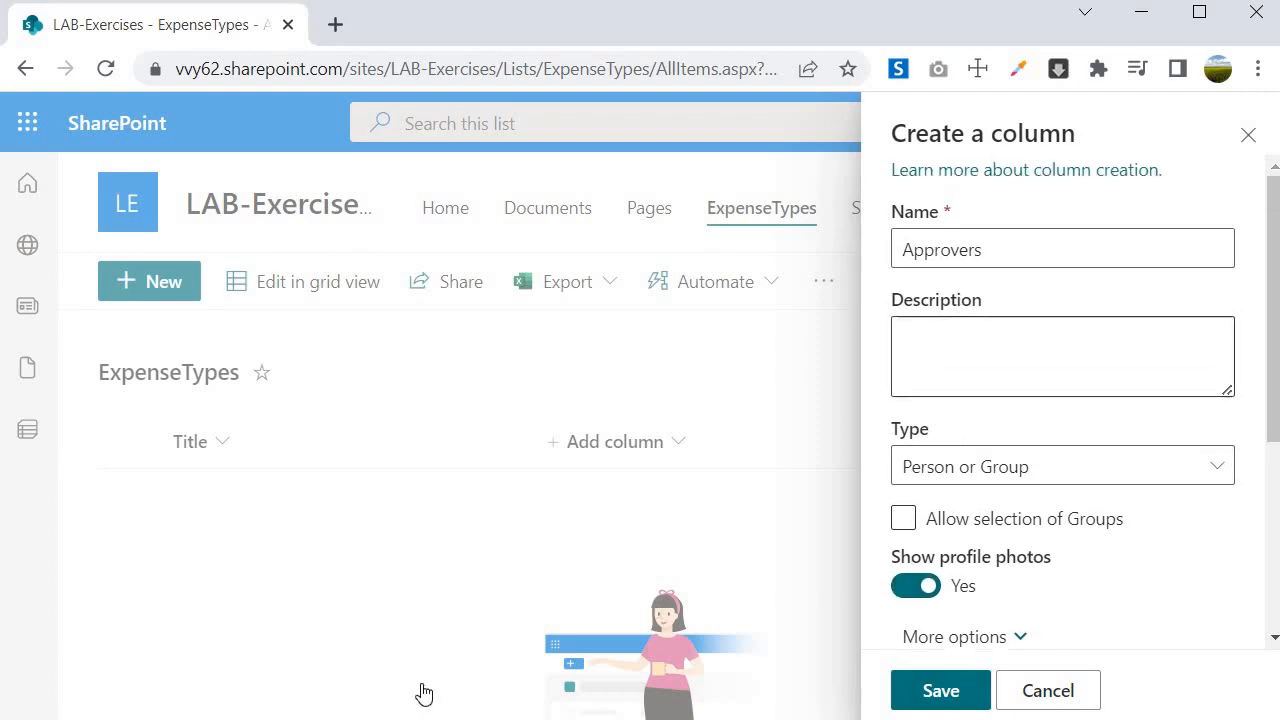
{"action": "left_click", "coordinate": [938, 691]}
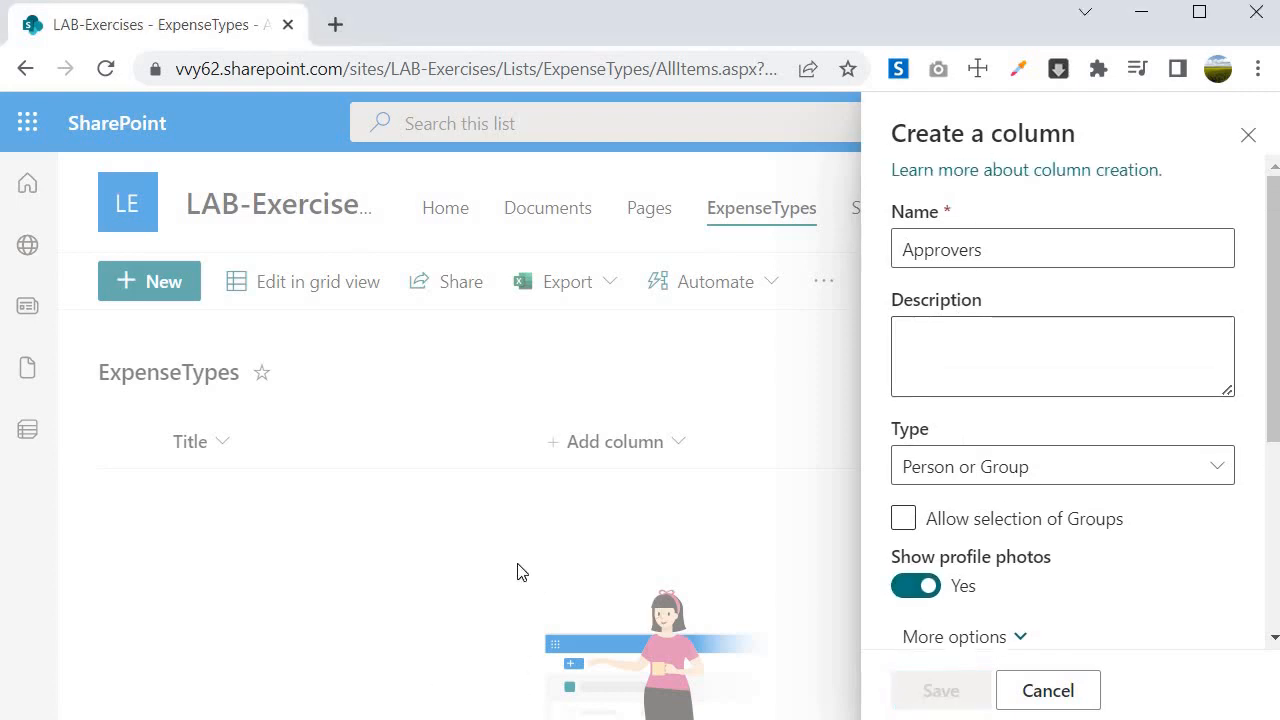
Step: Return to the site contents and create a second blank list named ExpenseReports
{"action": "left_click", "coordinate": [1135, 121]}
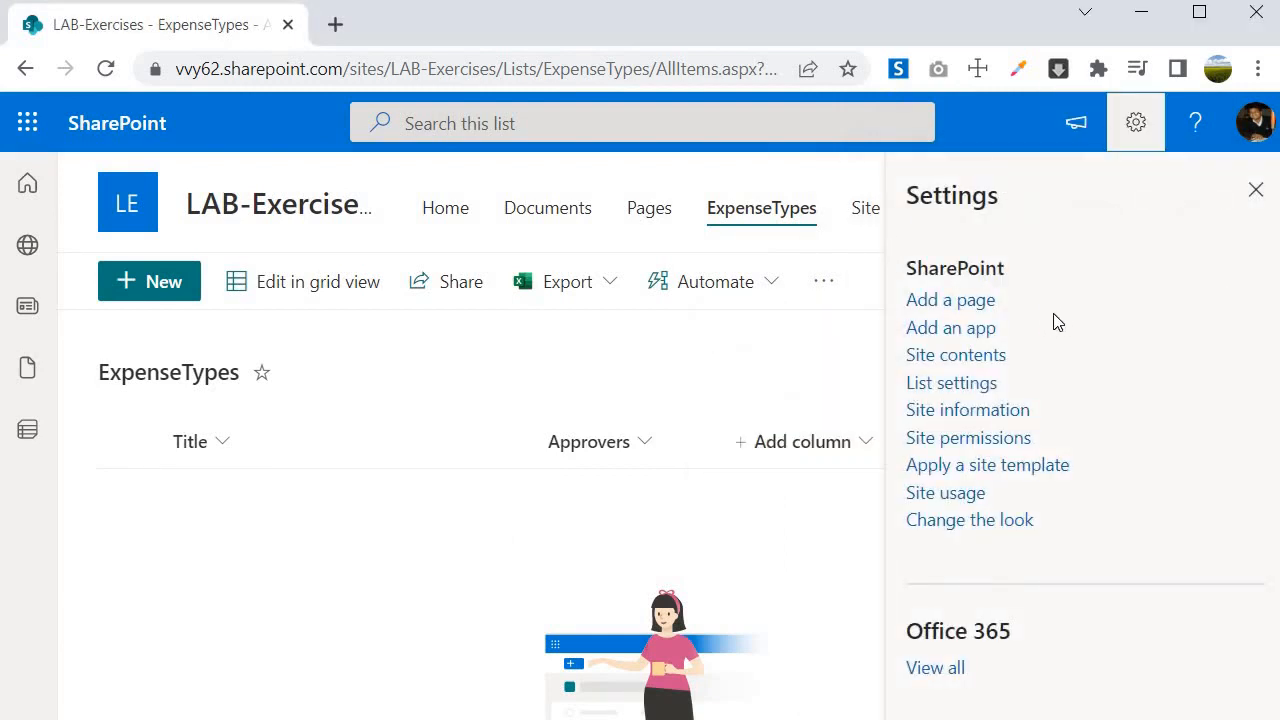
{"action": "left_click", "coordinate": [955, 354]}
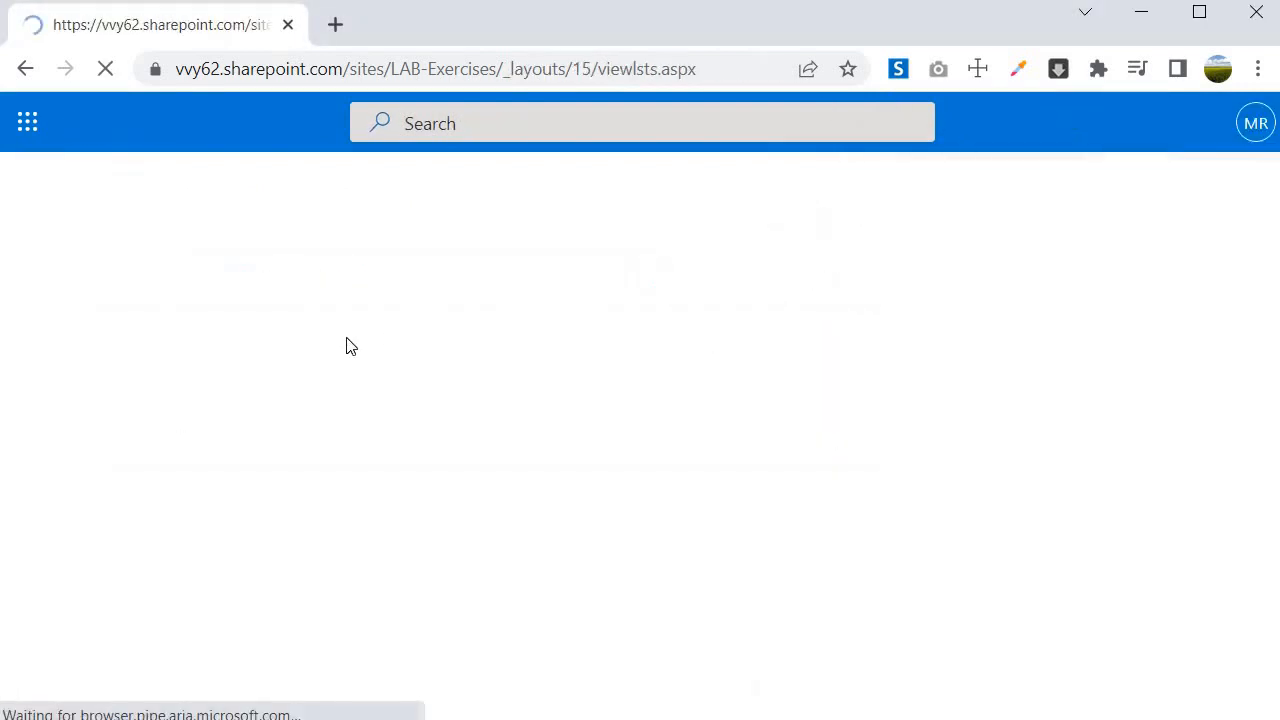
{"action": "left_click", "coordinate": [172, 284]}
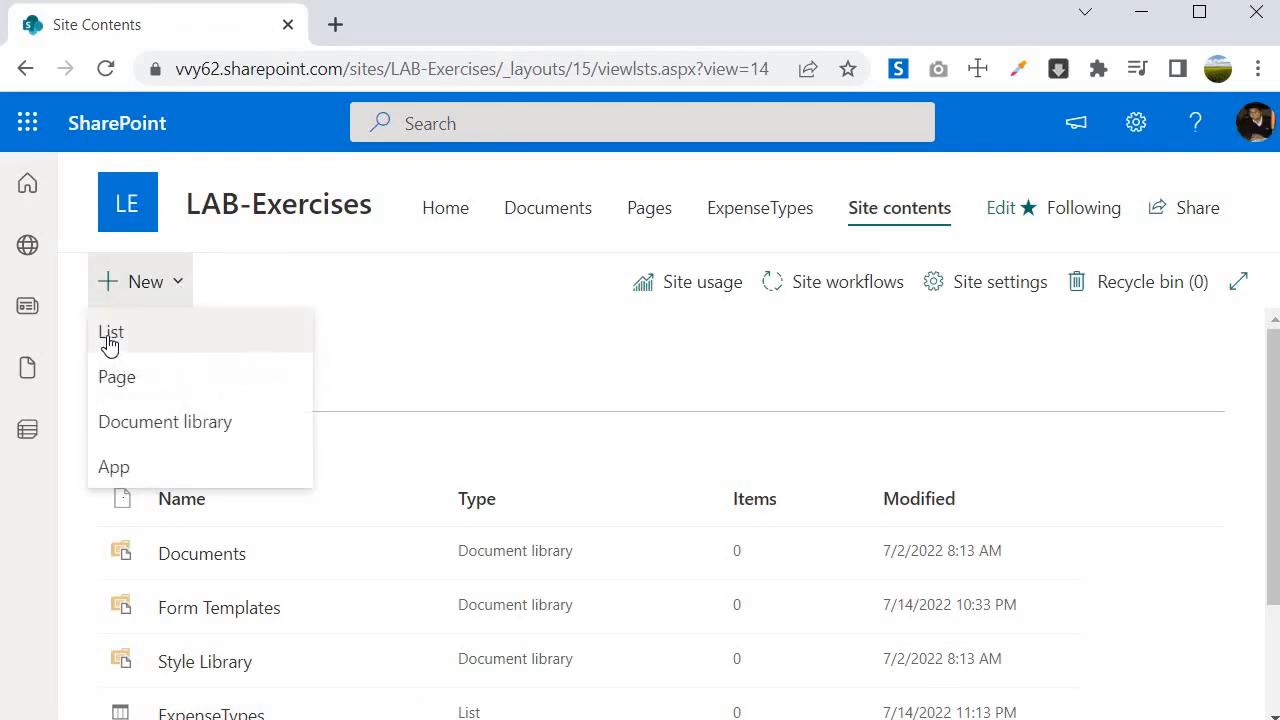
{"action": "left_click", "coordinate": [109, 335]}
{"action": "left_click", "coordinate": [180, 305]}
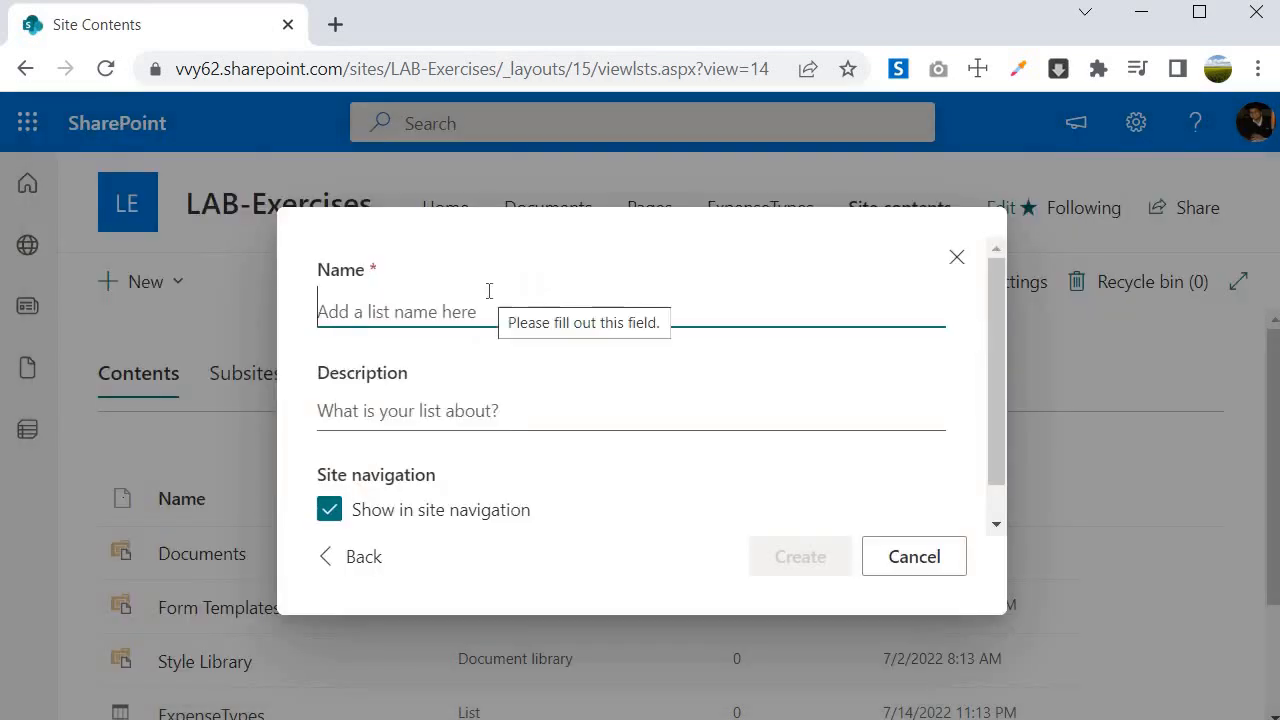
{"action": "type", "text": "ExpenseReport"}
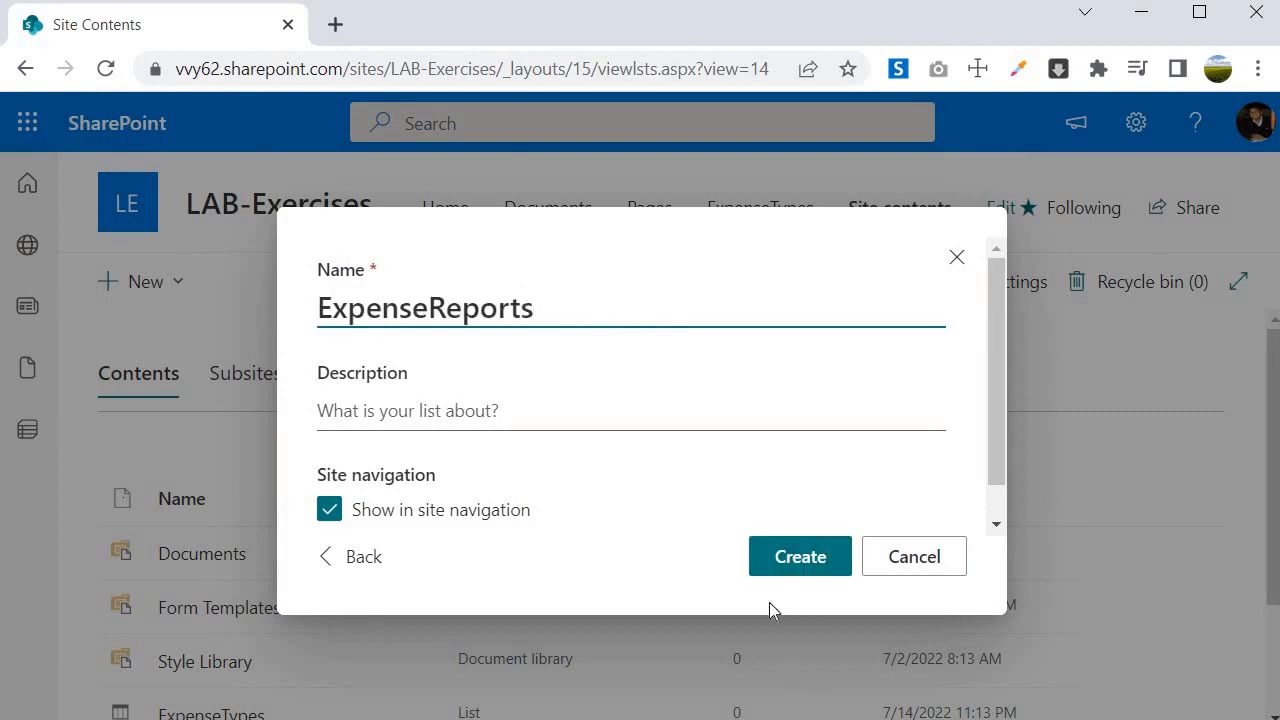
{"action": "left_click", "coordinate": [785, 562]}
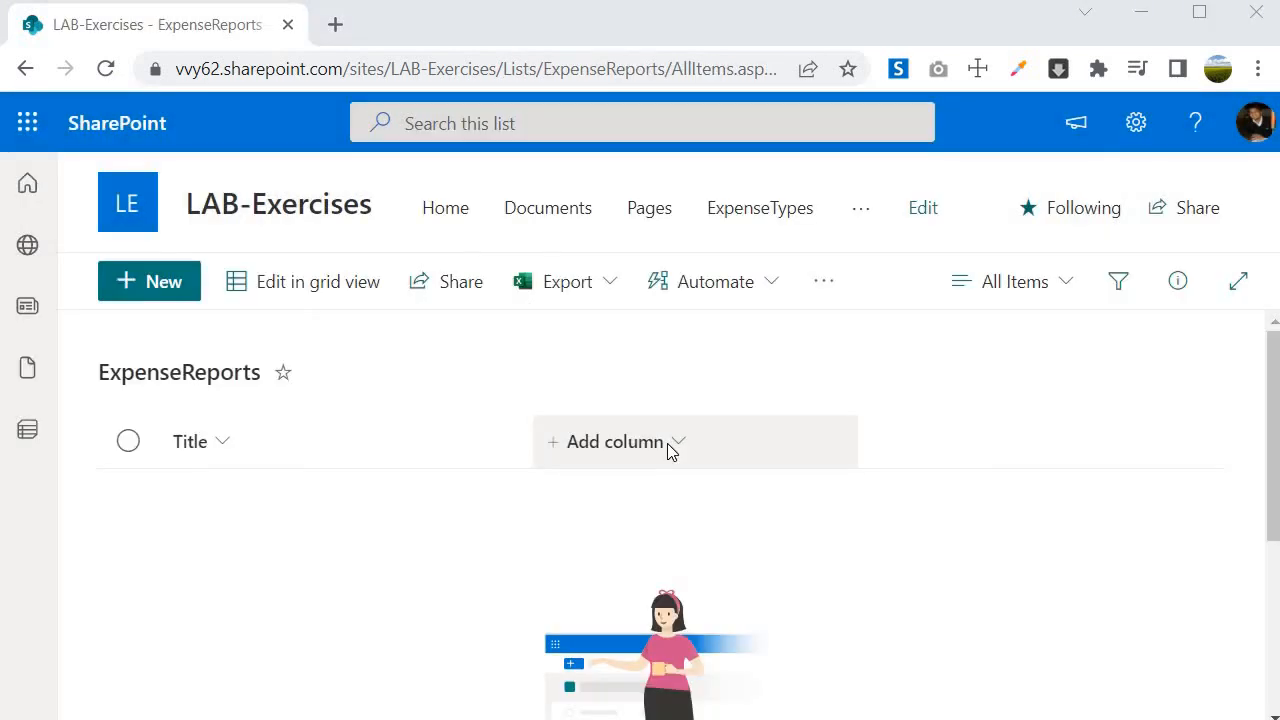
Step: Add a Date and time column named StartDate to the ExpenseReports list
{"action": "left_click", "coordinate": [667, 443]}
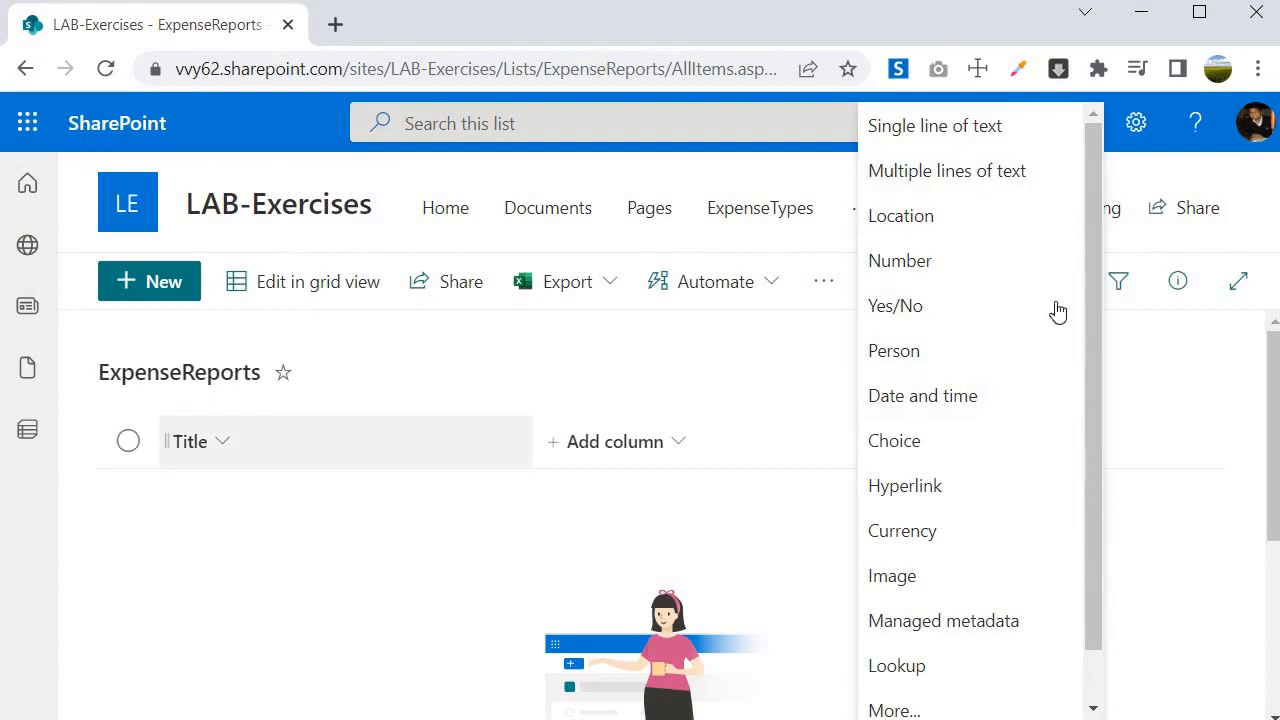
{"action": "left_click", "coordinate": [890, 348]}
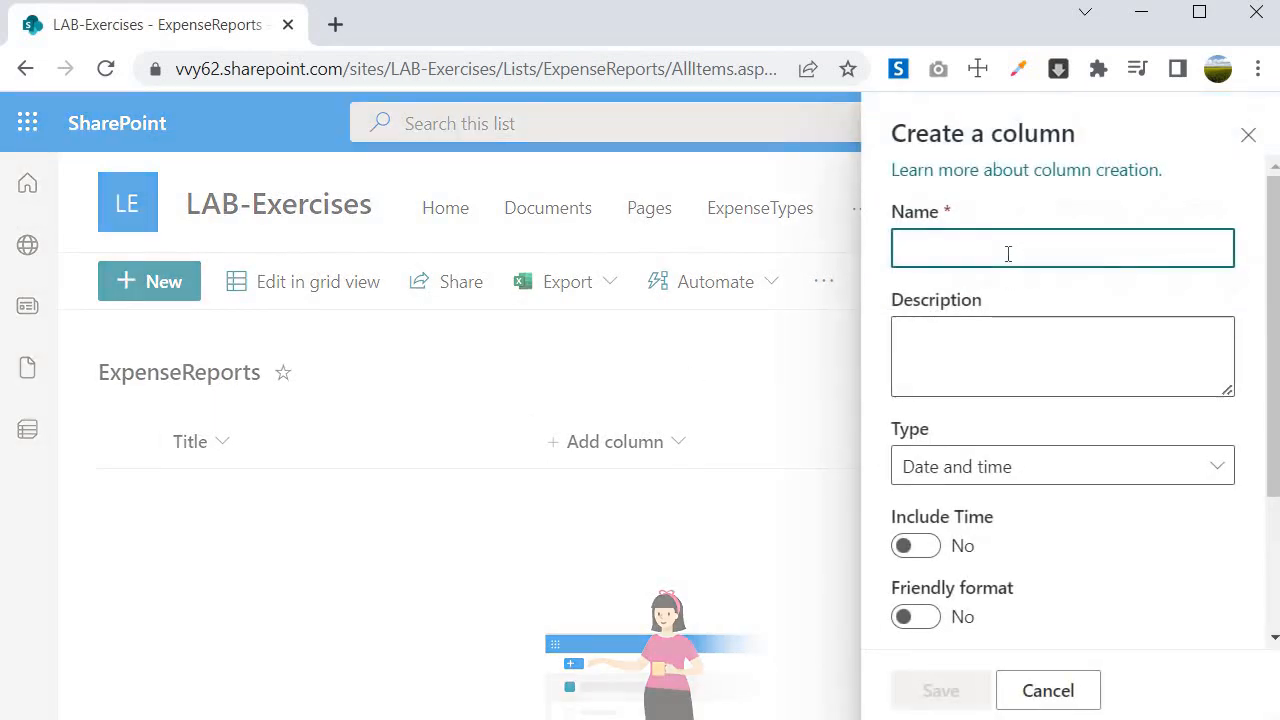
{"action": "type", "text": "StartDate"}
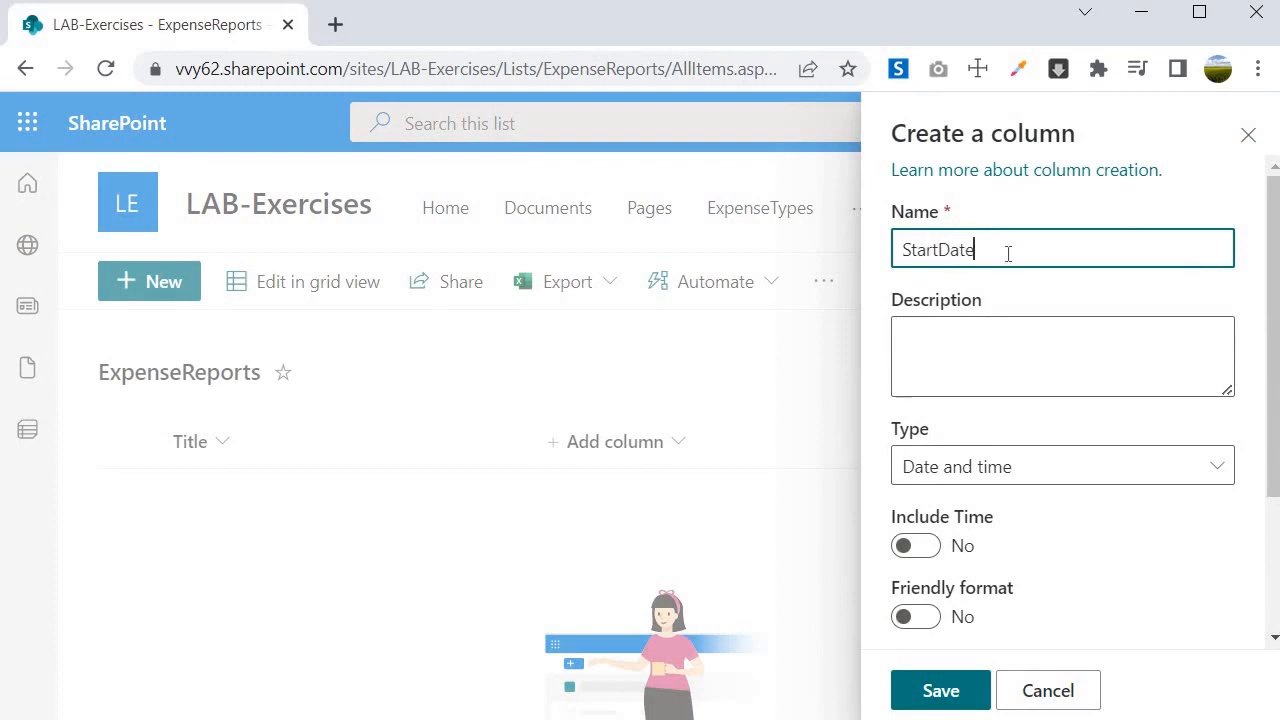
{"action": "key", "text": "Return"}
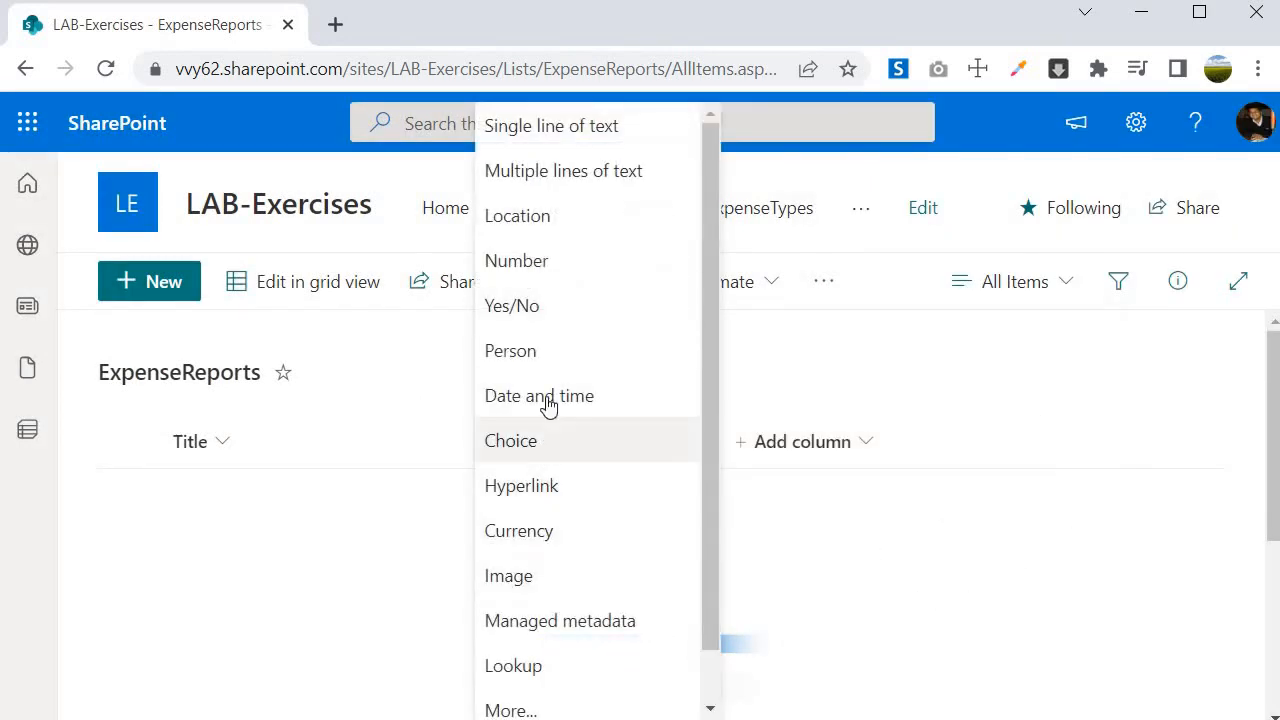
Step: Add a Date and time column named EndDate to the ExpenseReports list
{"action": "scroll", "coordinate": [548, 404], "scroll_direction": "down", "scroll_amount": 1}
{"action": "left_click", "coordinate": [551, 352]}
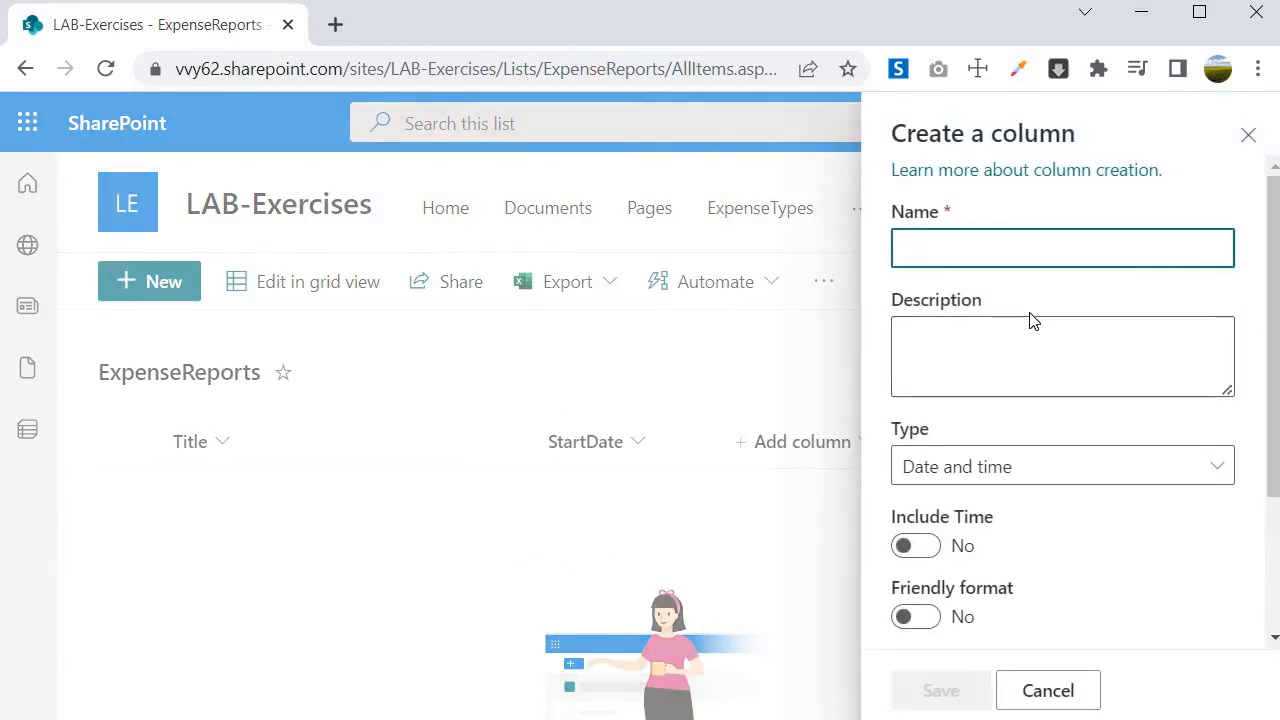
{"action": "type", "text": "End Date"}
{"action": "left_click", "coordinate": [941, 690]}
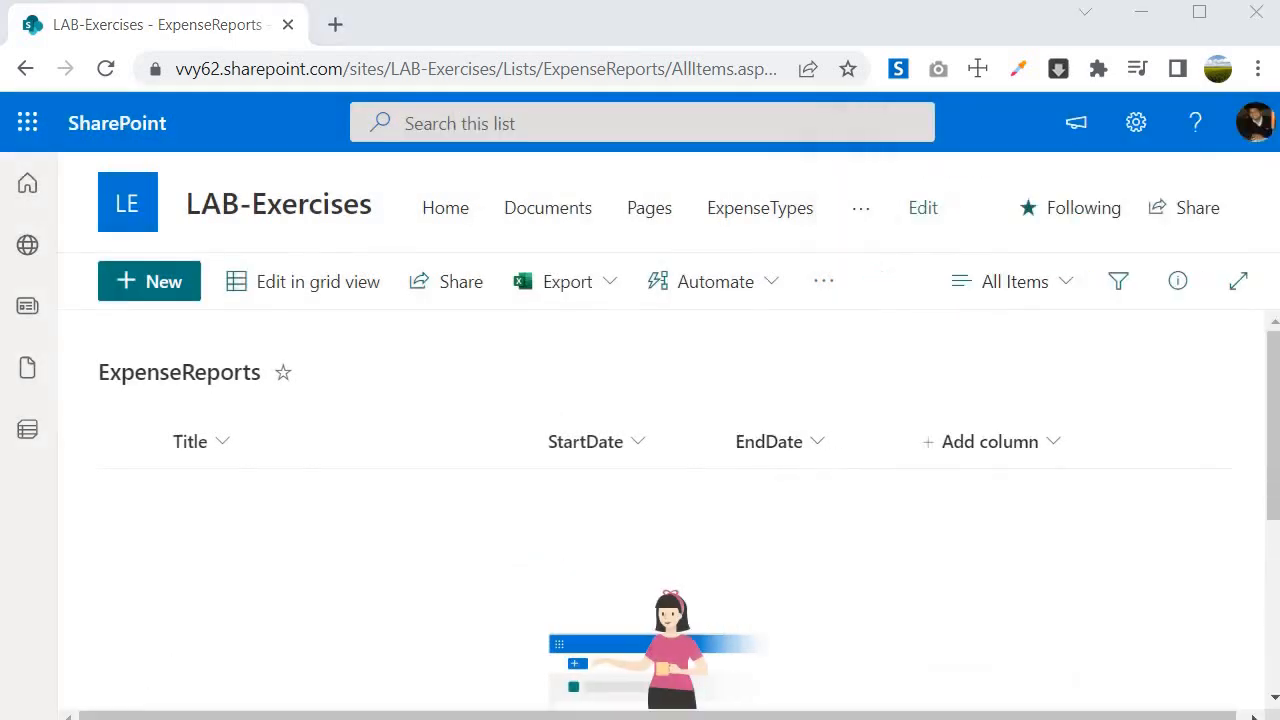
Step: Check the ExpenseReport schema in the Excel workbook and add a Currency column named Amount to the ExpenseReports list
{"action": "key", "text": "alt+Tab"}
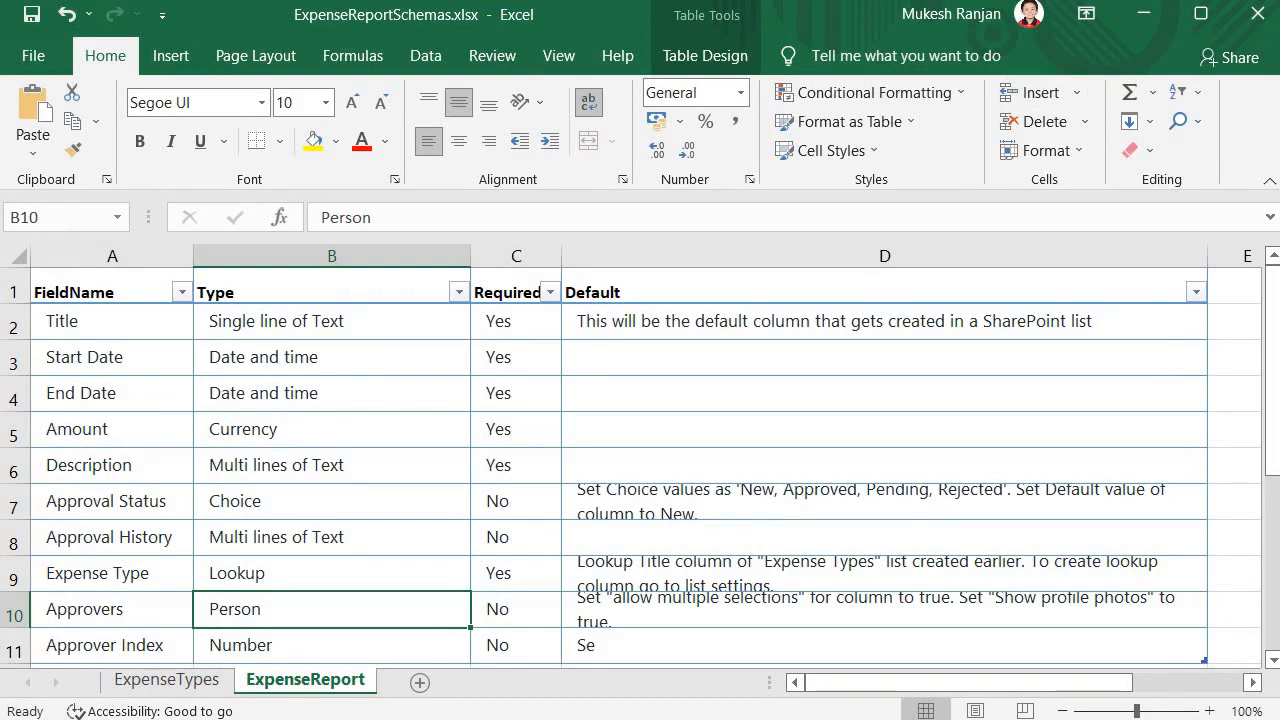
{"action": "left_click", "coordinate": [1143, 25]}
{"action": "left_click", "coordinate": [1049, 457]}
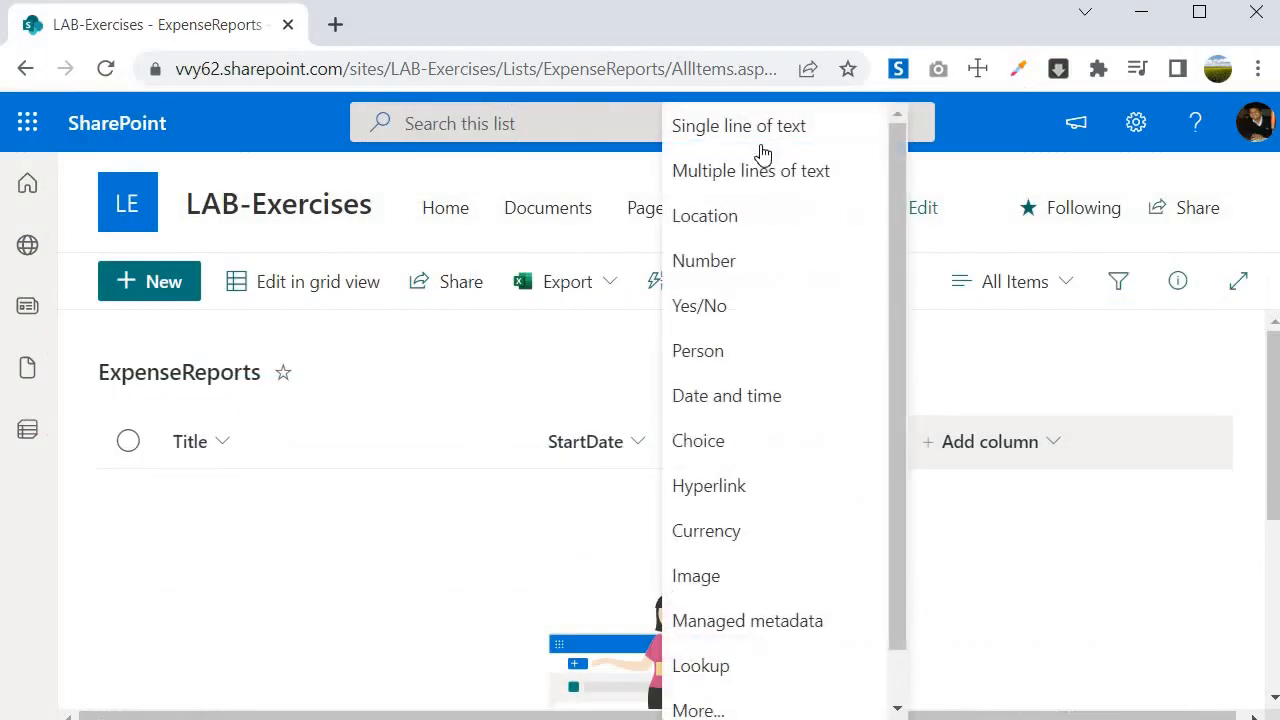
{"action": "left_click", "coordinate": [711, 533]}
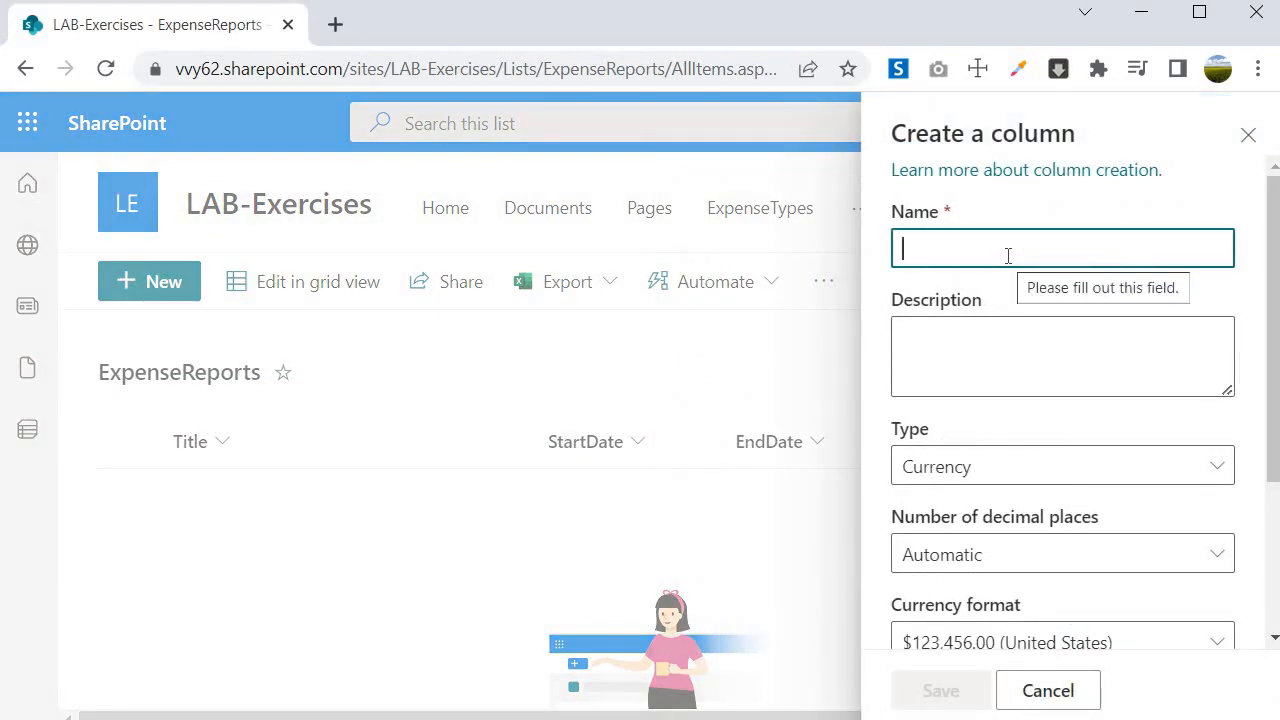
{"action": "type", "text": "Amount"}
{"action": "left_click", "coordinate": [941, 690]}
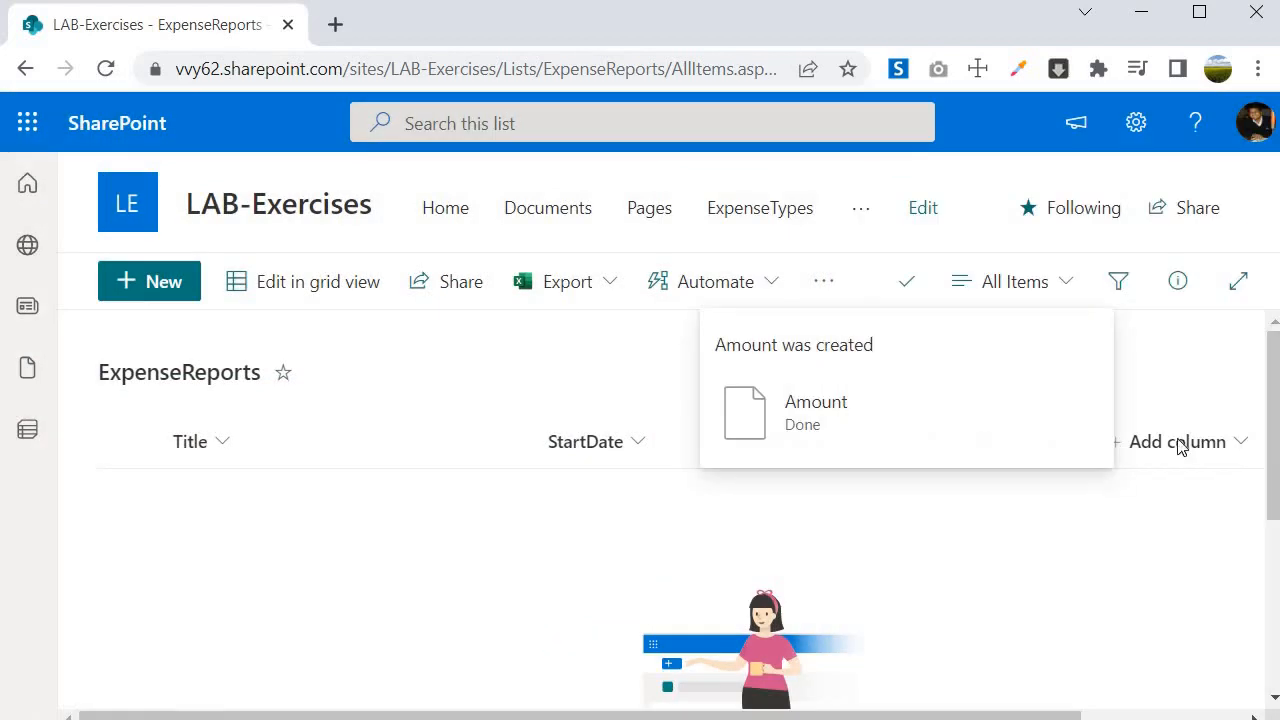
Step: Add a Multiple lines of text column named Description to the ExpenseReports list
{"action": "left_click", "coordinate": [1241, 447]}
{"action": "left_click", "coordinate": [847, 373]}
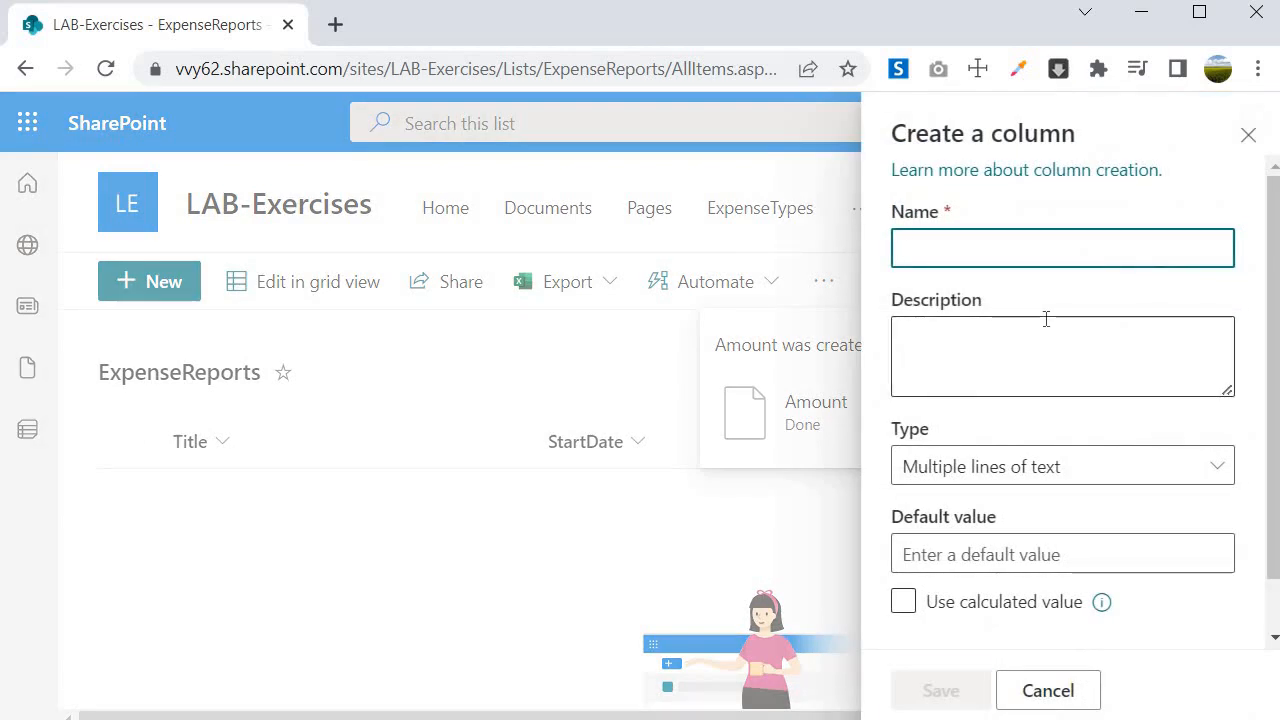
{"action": "type", "text": "Description"}
{"action": "left_click", "coordinate": [941, 690]}
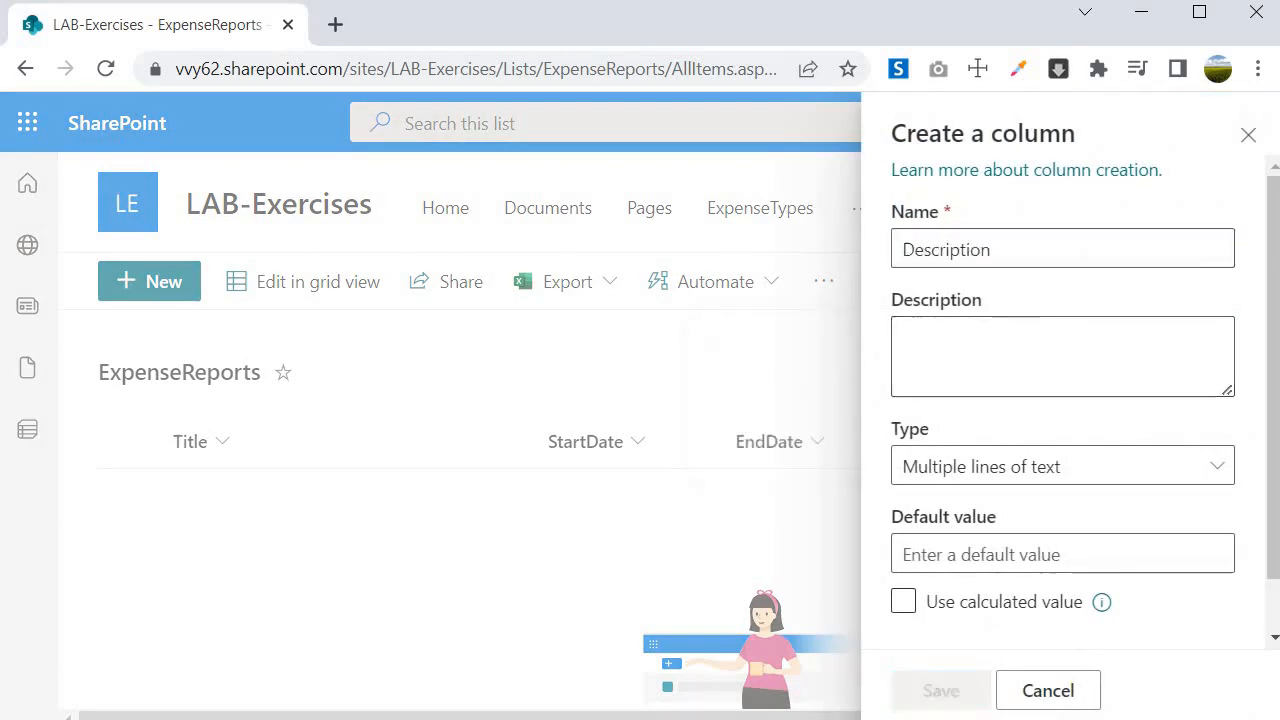
Step: Start a new Choice column named ApprovalStatus in the ExpenseReports list
{"action": "key", "text": "alt+Tab"}
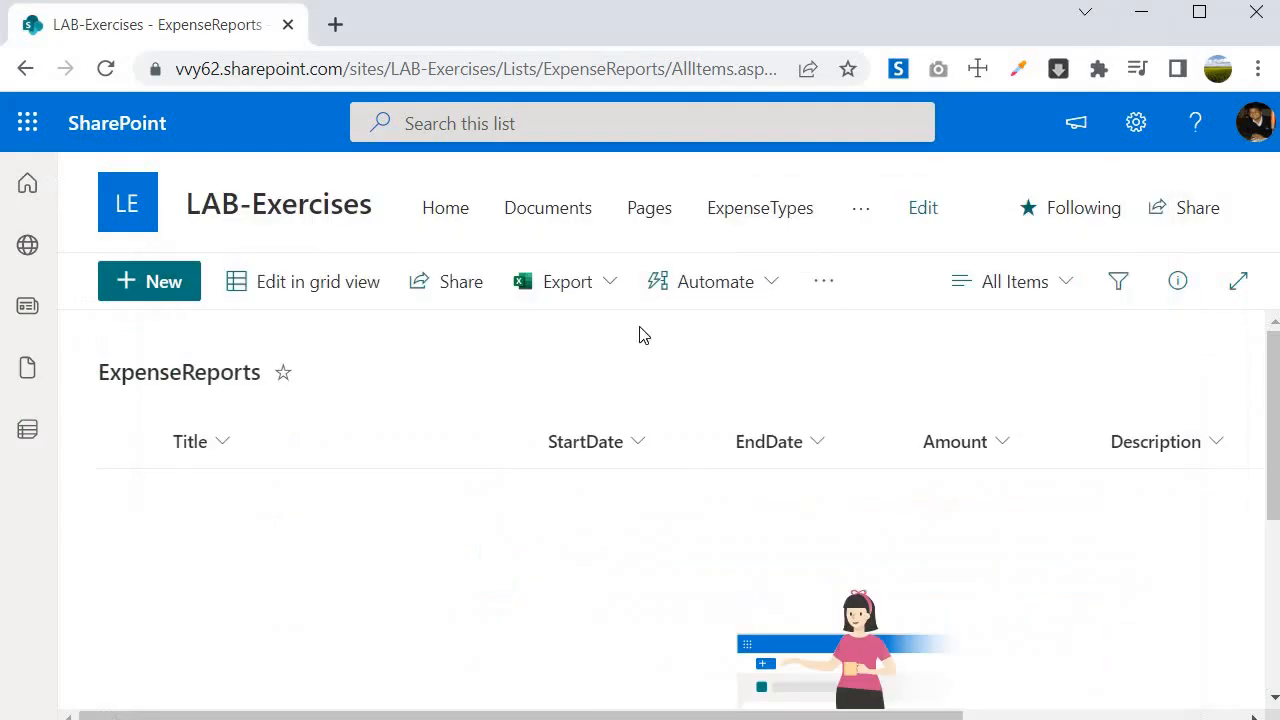
{"action": "left_click_drag", "start_coordinate": [927, 717], "coordinate": [1168, 716]}
{"action": "left_click", "coordinate": [1034, 442]}
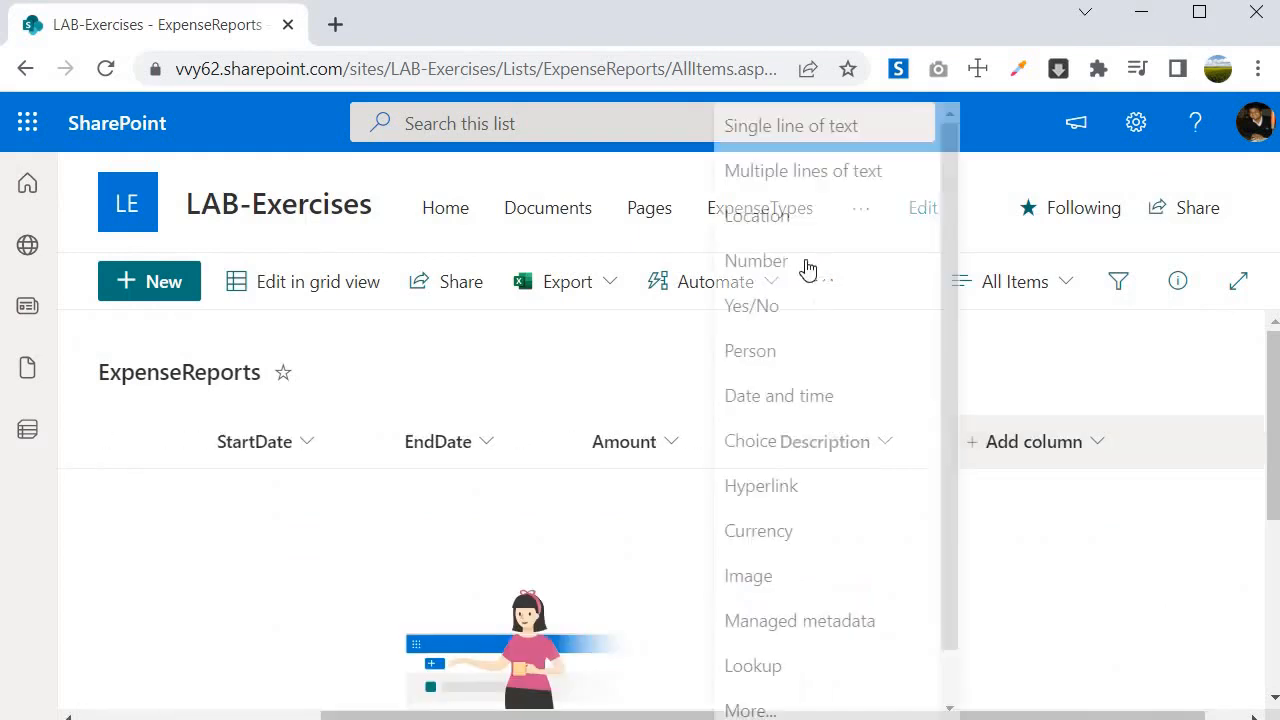
{"action": "left_click", "coordinate": [742, 441]}
{"action": "type", "text": "Appr"}
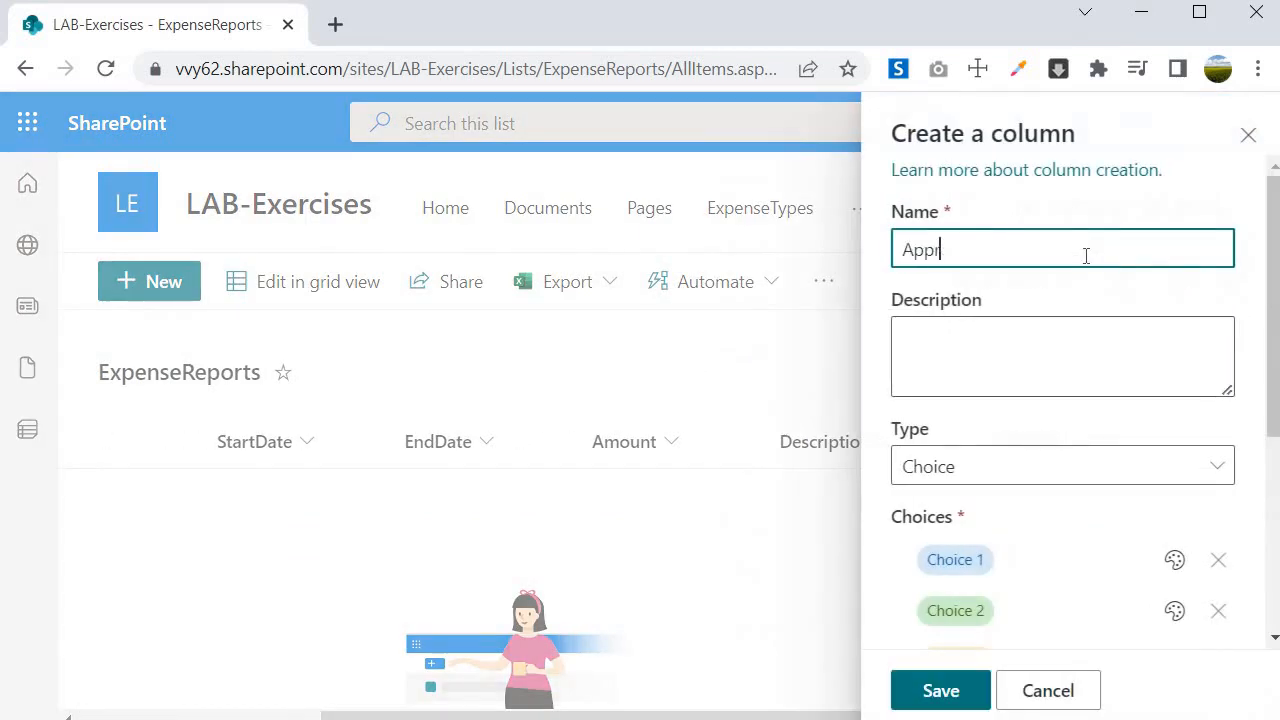
{"action": "type", "text": "ovalStatus"}
{"action": "left_click", "coordinate": [990, 560]}
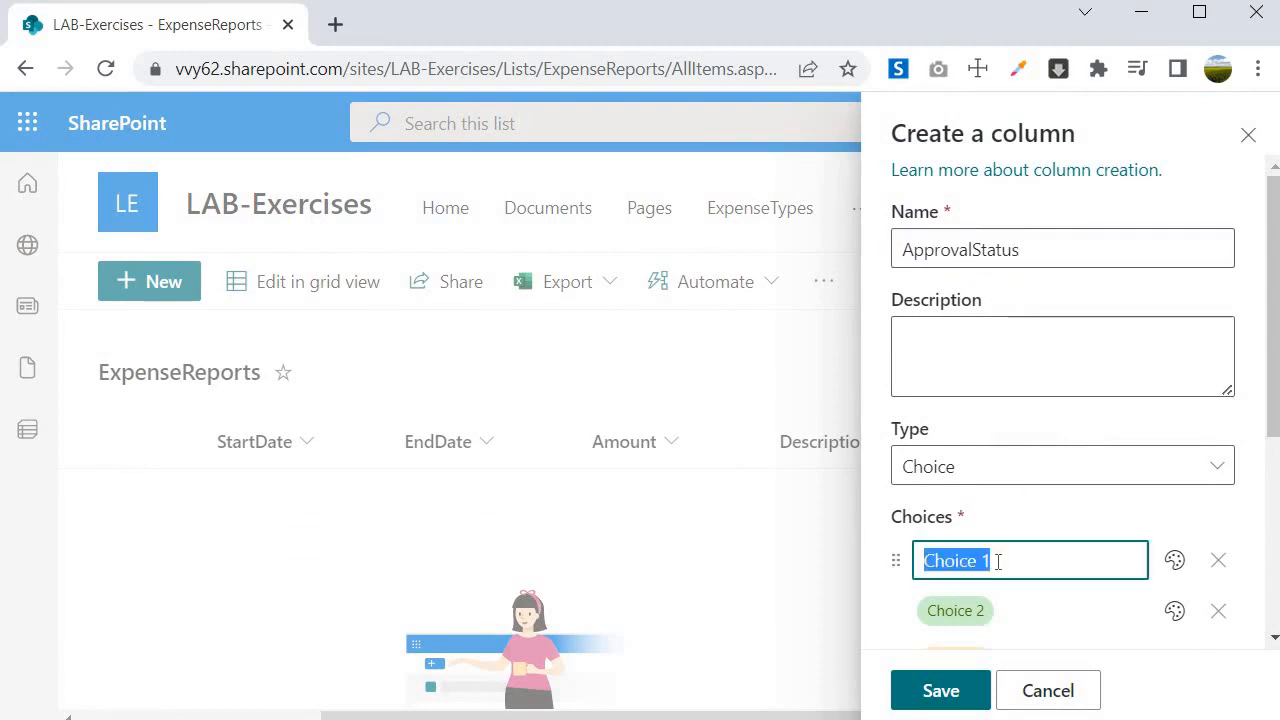
{"action": "type", "text": "N"}
{"action": "key", "text": "BackSpace"}
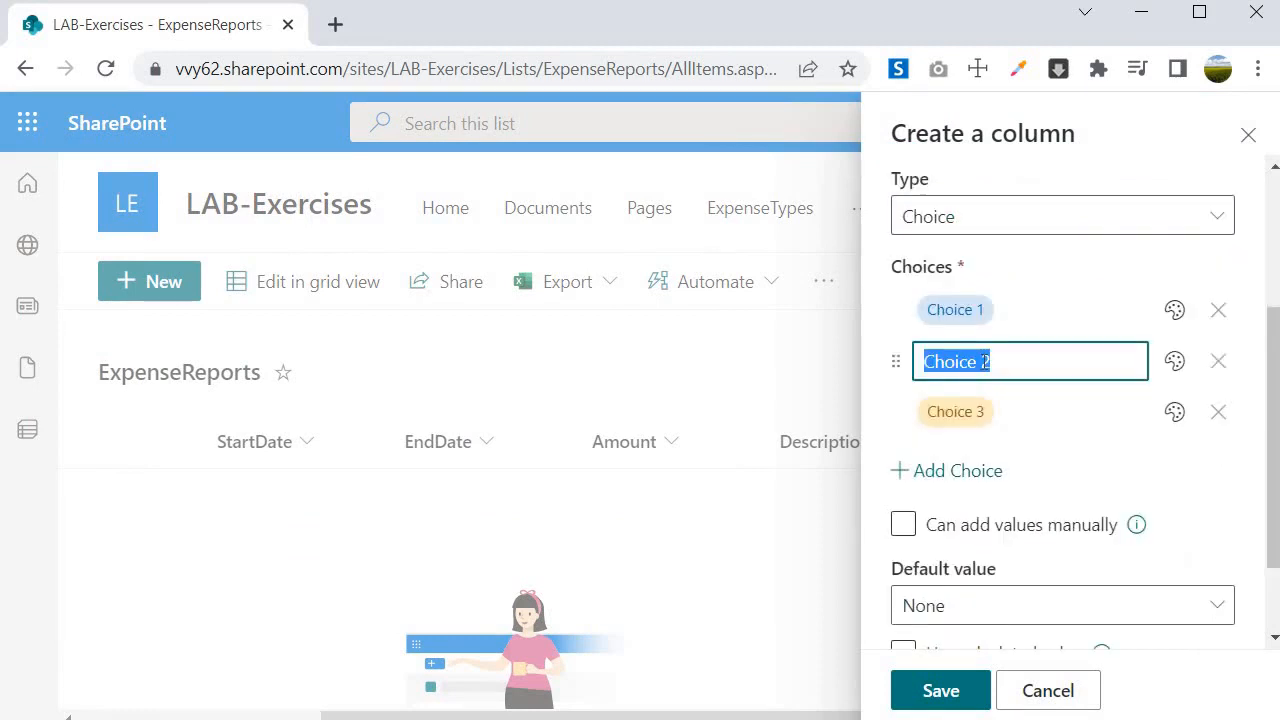
Step: Rename the second and third choices Approved and Rejected, add a fourth choice Pending, and save the ApprovalStatus column
{"action": "type", "text": "Approved"}
{"action": "left_click", "coordinate": [1003, 411]}
{"action": "type", "text": "R"}
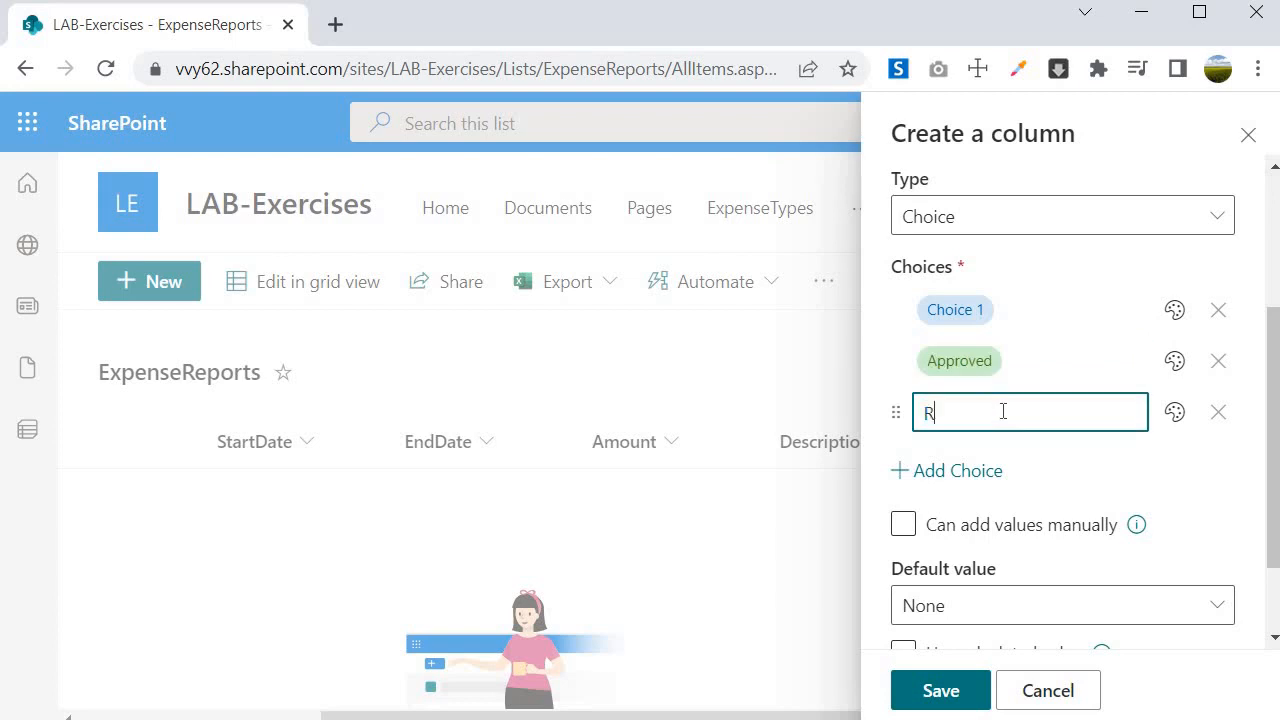
{"action": "type", "text": "ejected"}
{"action": "key", "text": "Return"}
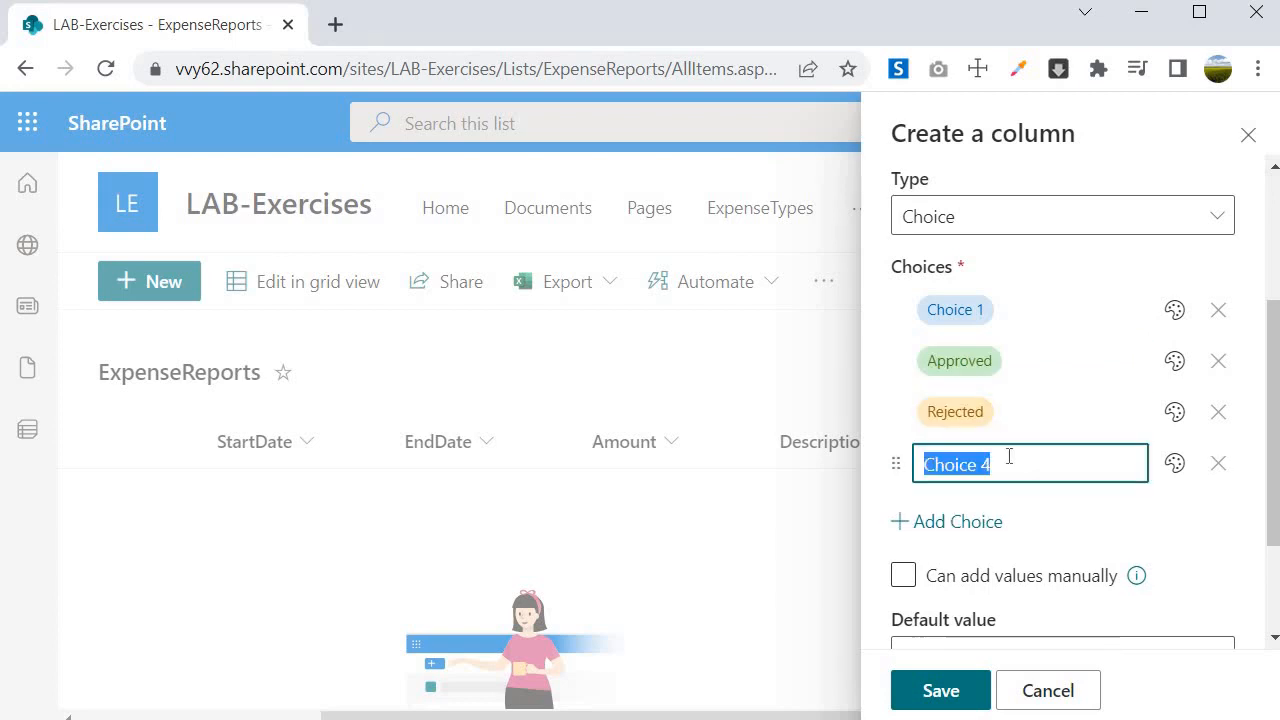
{"action": "type", "text": "Pending"}
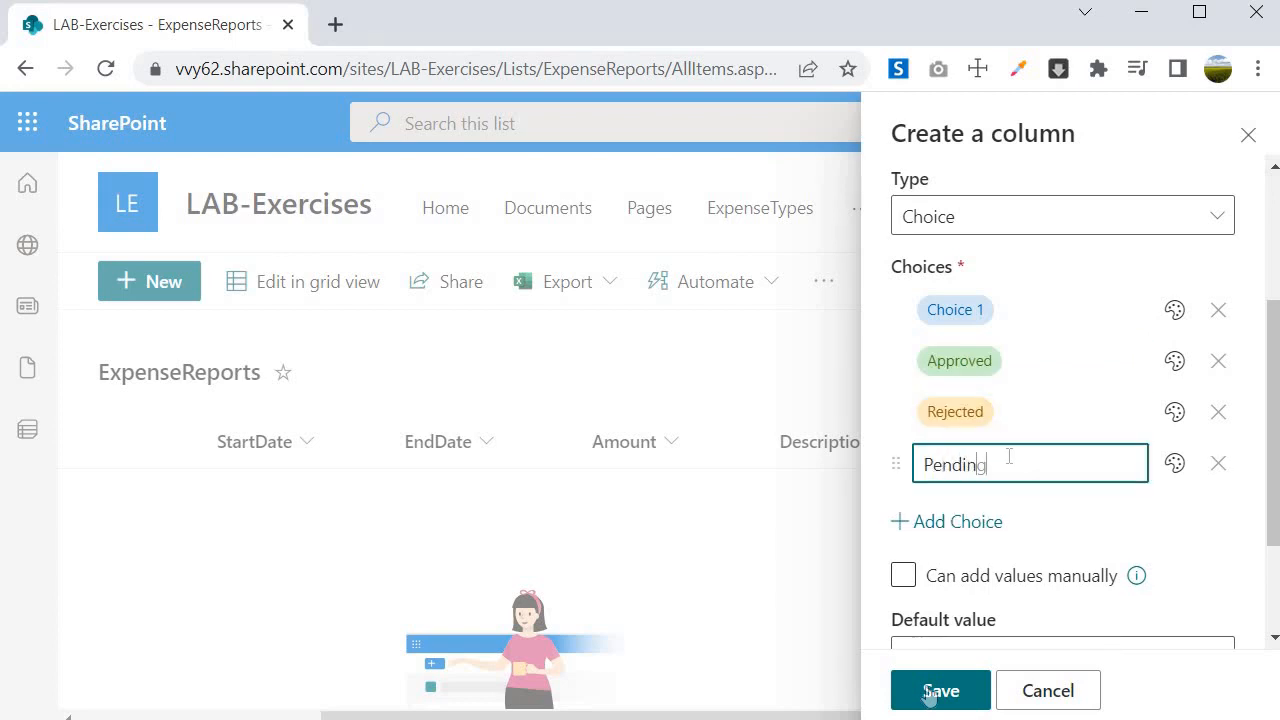
{"action": "left_click", "coordinate": [928, 692]}
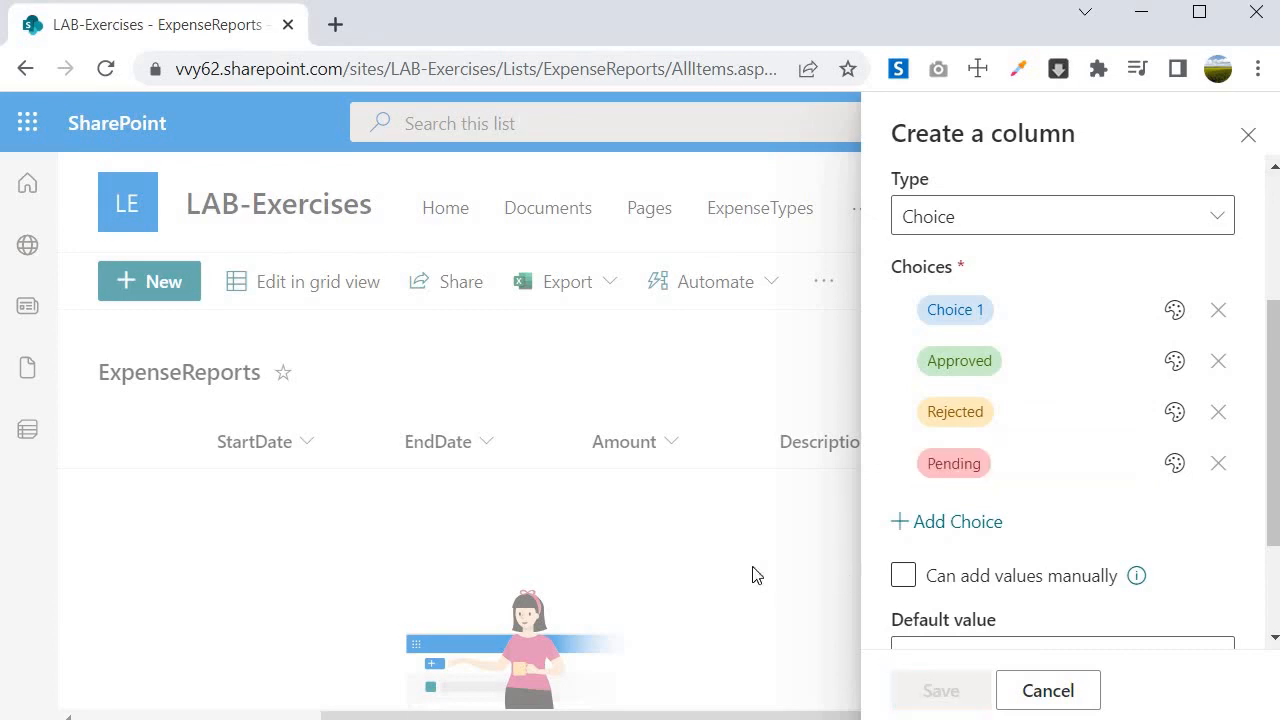
Step: Check the schema workbook and add a Multiple lines of text column named ApprovalHistory to the ExpenseReports list
{"action": "key", "text": "alt+Tab"}
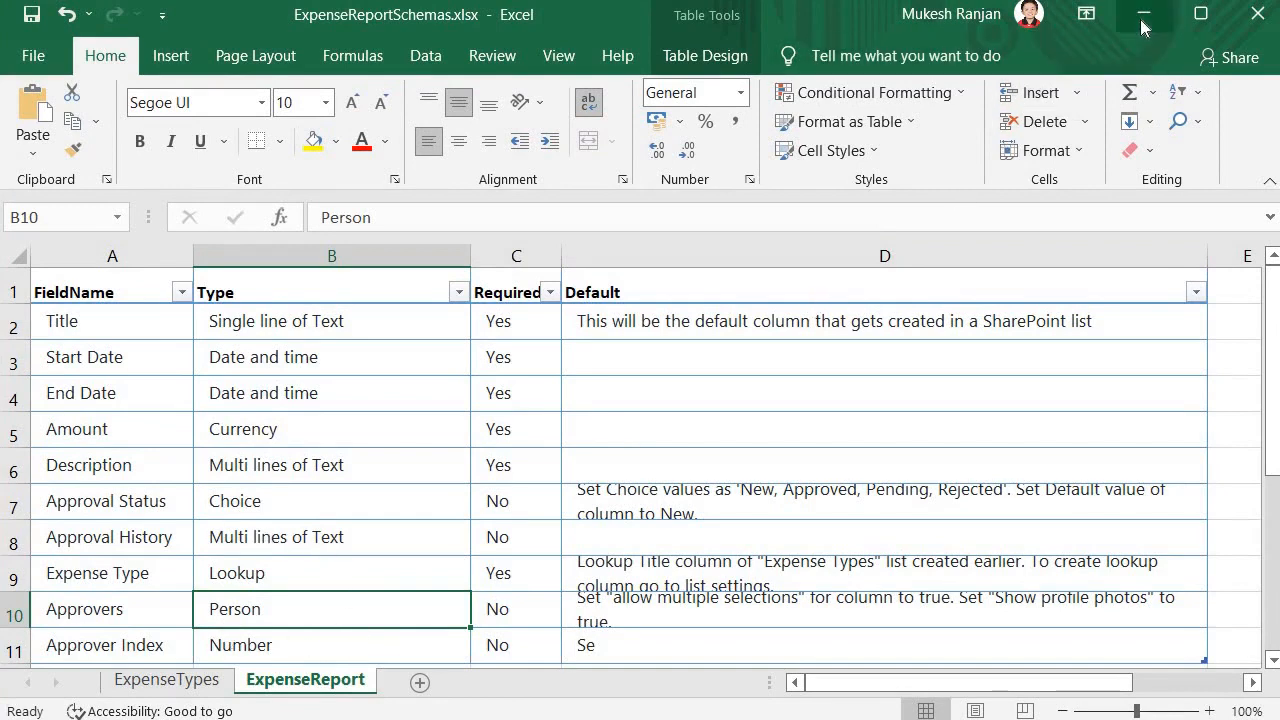
{"action": "key", "text": "alt+Tab"}
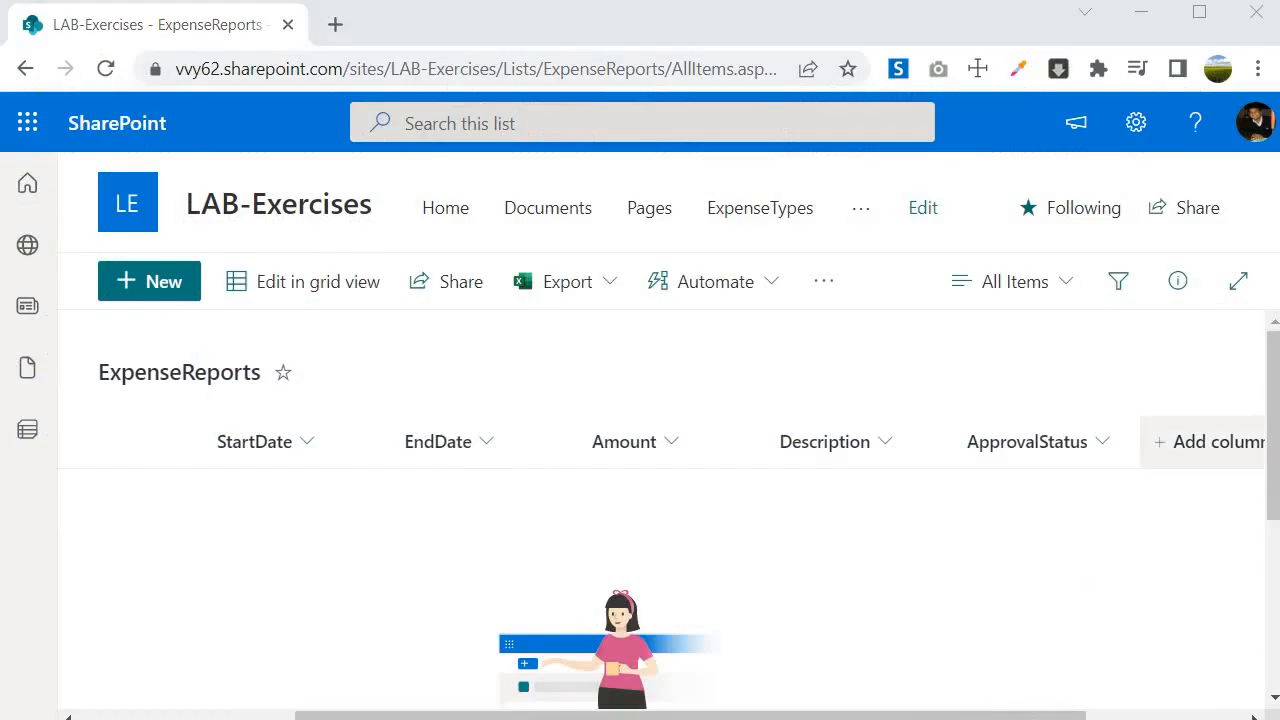
{"action": "left_click", "coordinate": [1190, 443]}
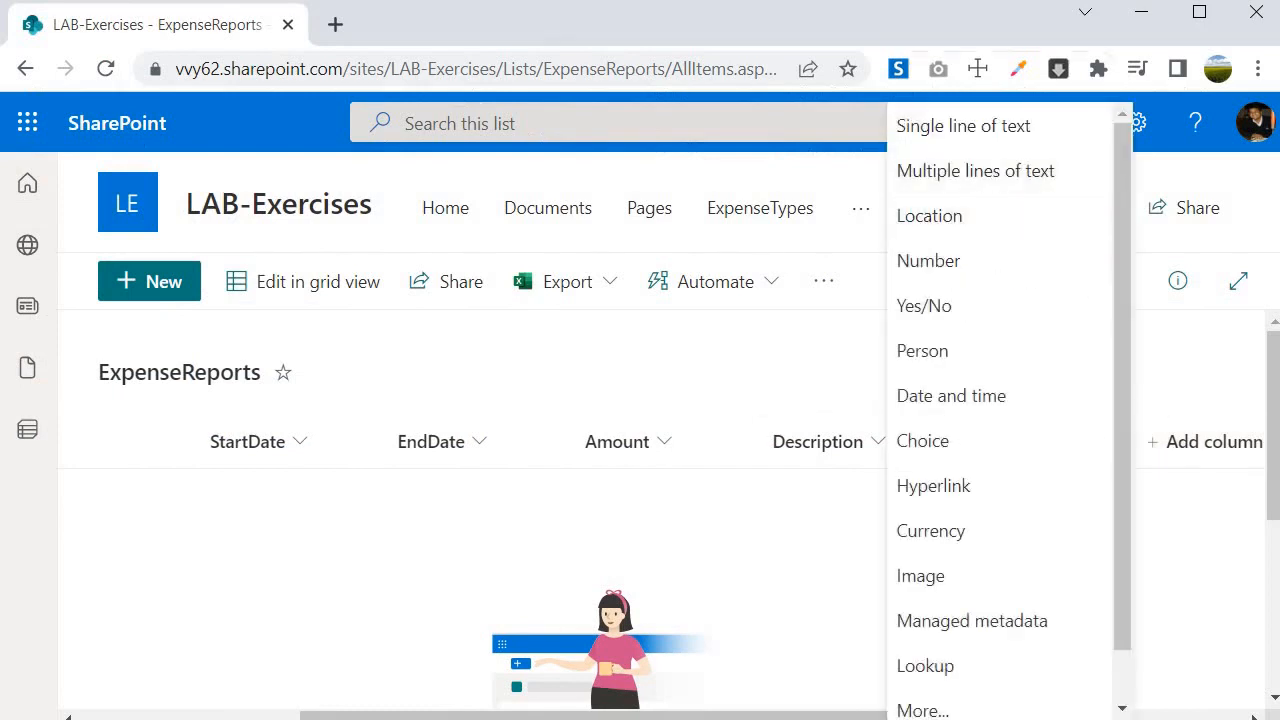
{"action": "left_click", "coordinate": [998, 169]}
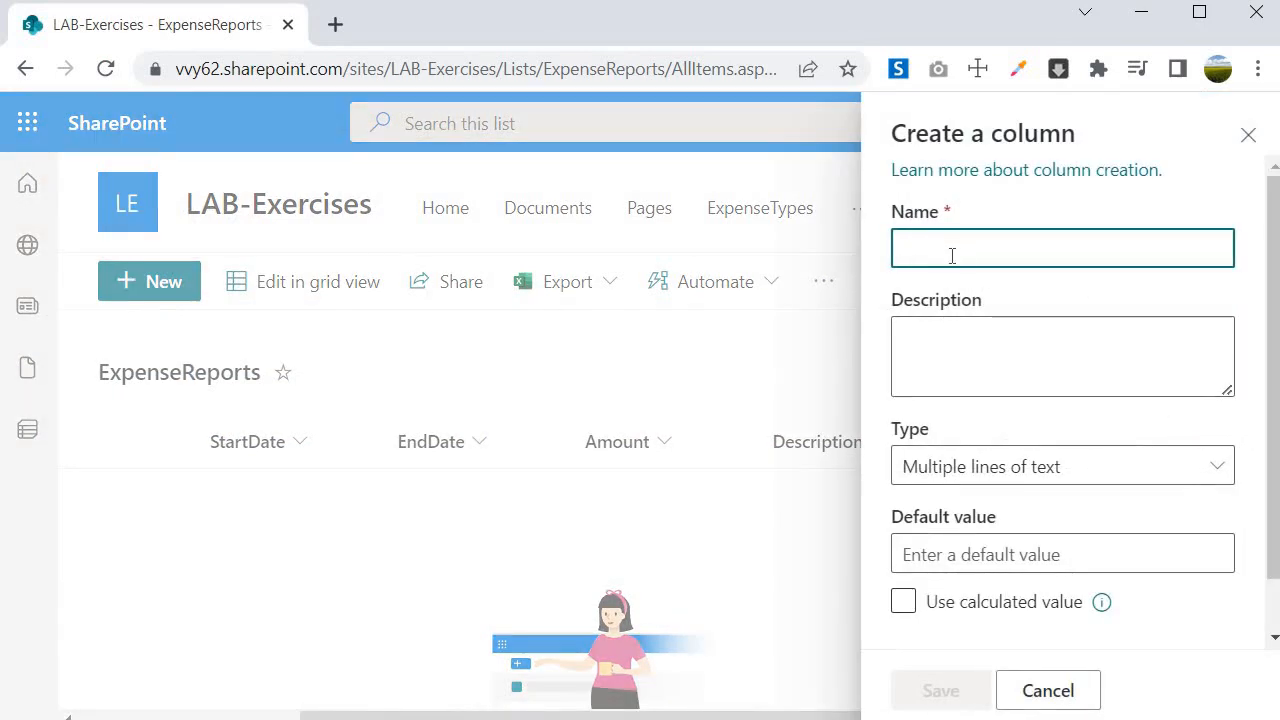
{"action": "type", "text": "Appro"}
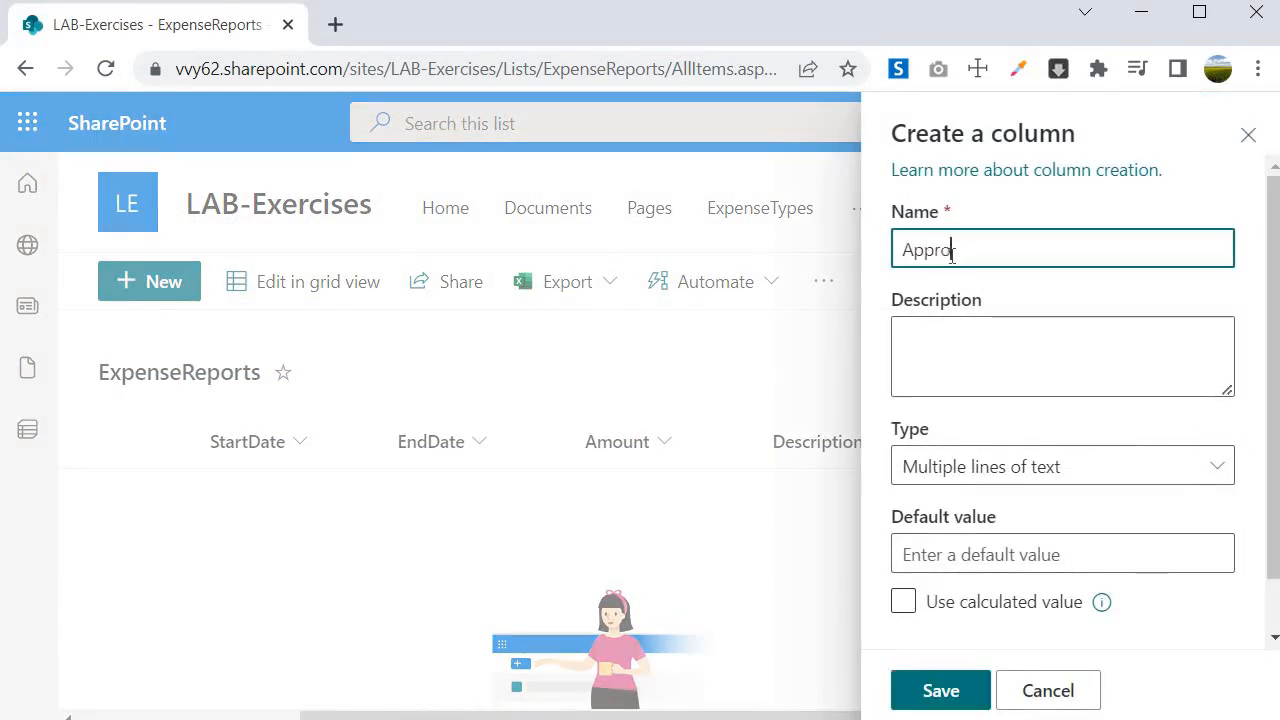
{"action": "type", "text": "valHistory"}
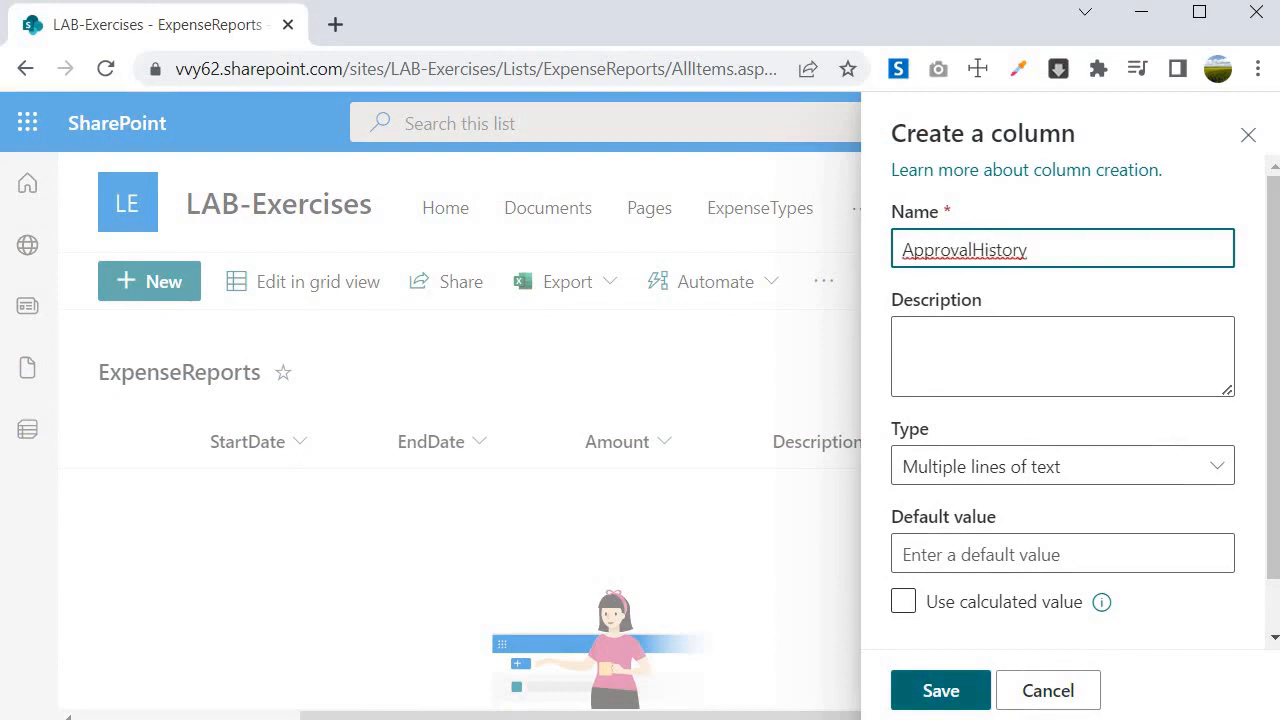
{"action": "left_click", "coordinate": [940, 690]}
Step: Check the remaining fields in the schema workbook and start a Lookup column named ExpenseType in the ExpenseReports list
{"action": "key", "text": "alt+Tab"}
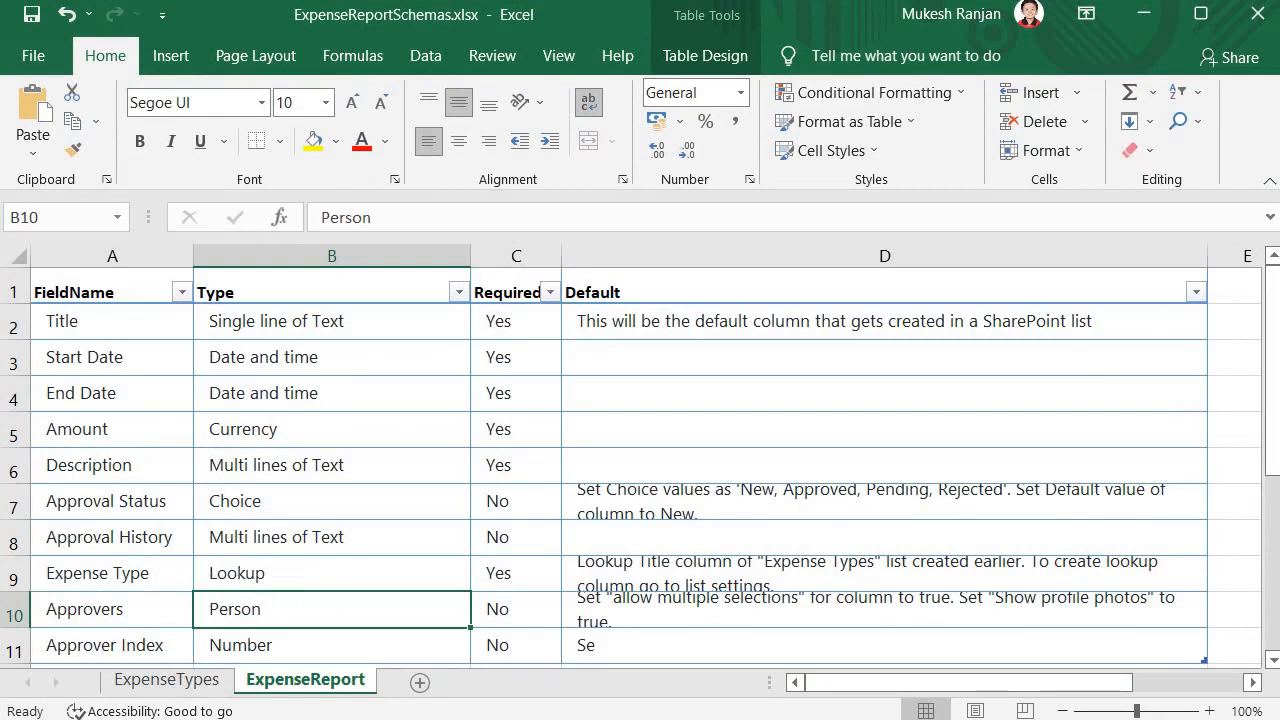
{"action": "key", "text": "alt+Tab"}
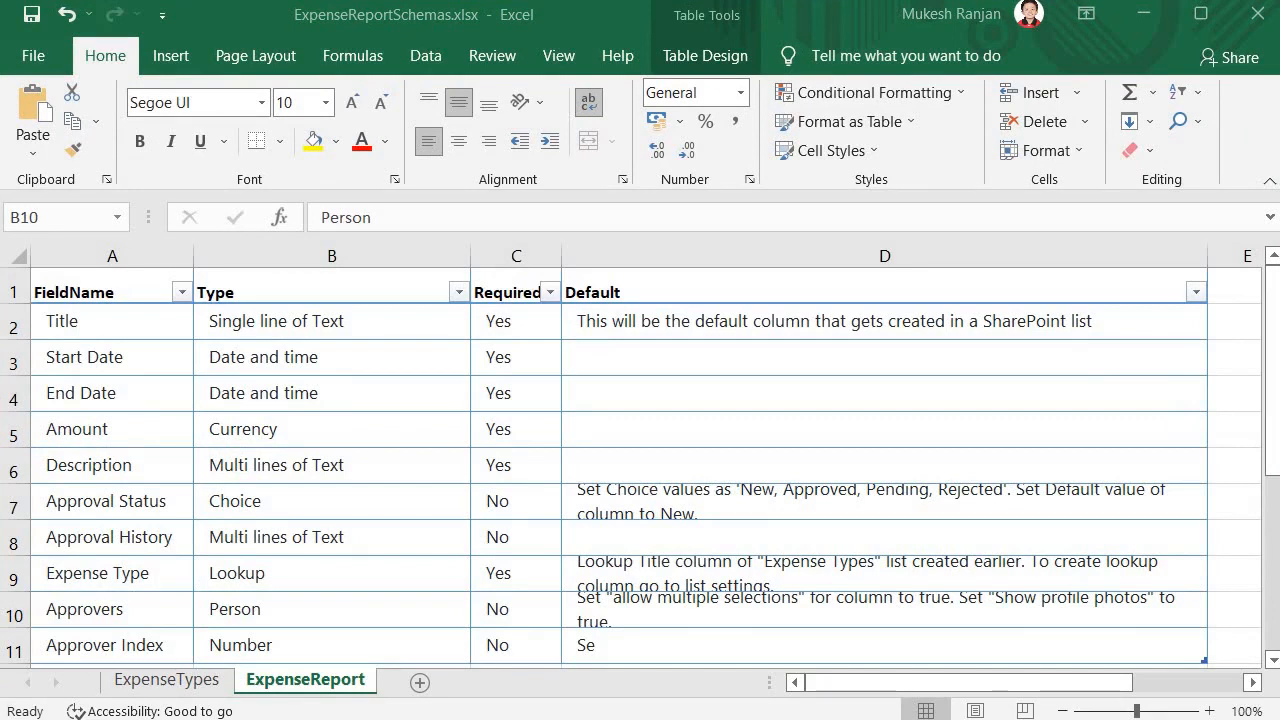
{"action": "key", "text": "alt+Tab"}
{"action": "left_click", "coordinate": [1143, 449]}
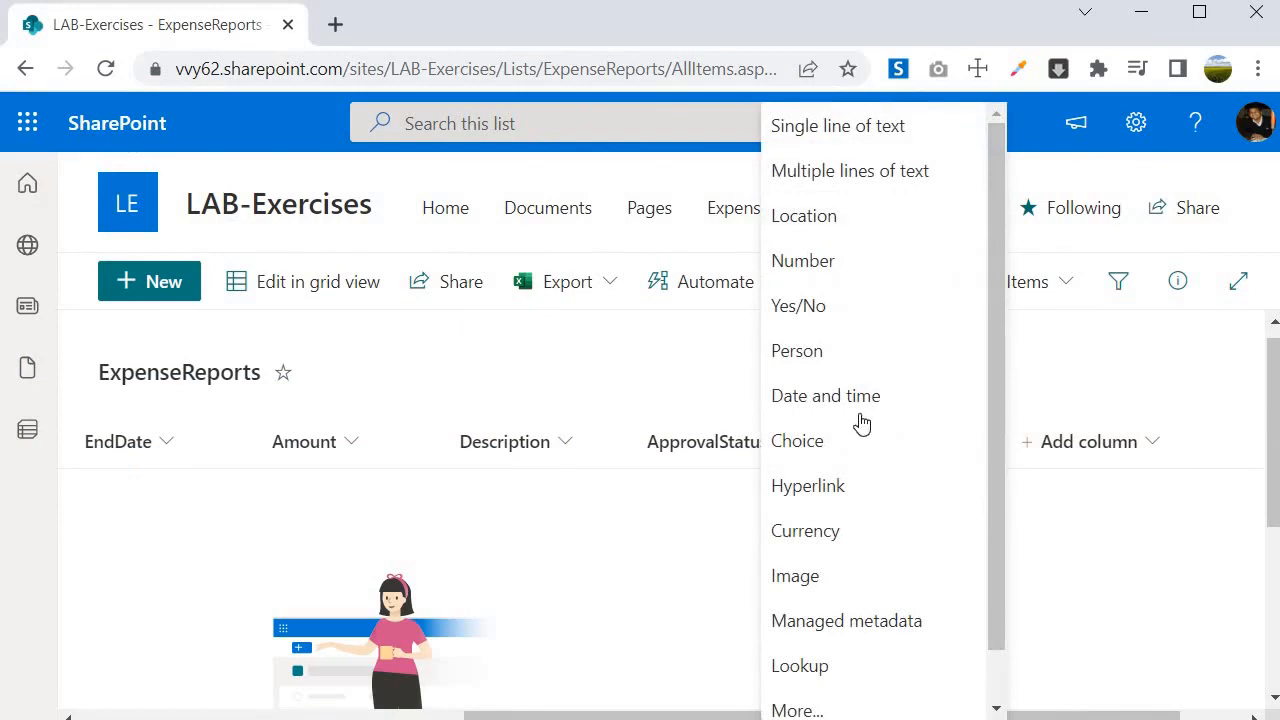
{"action": "scroll", "coordinate": [870, 520], "scroll_direction": "down", "scroll_amount": 1}
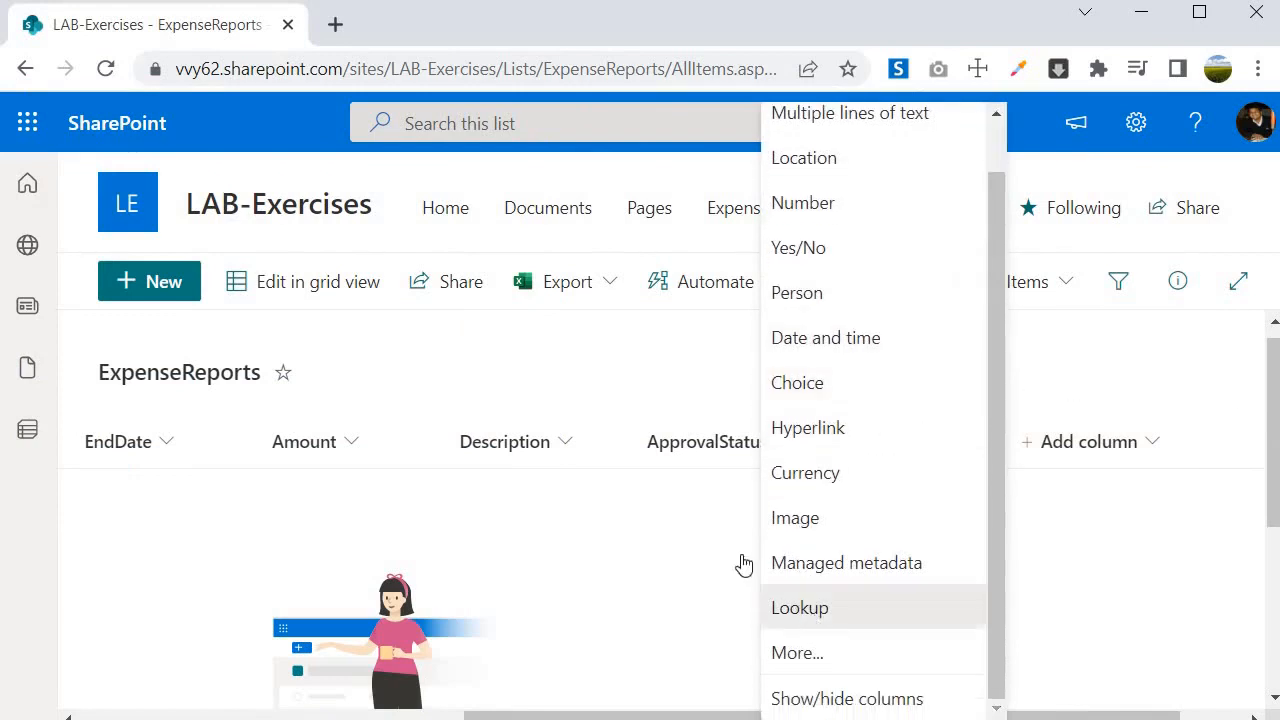
{"action": "left_click", "coordinate": [805, 606]}
{"action": "type", "text": "Expen"}
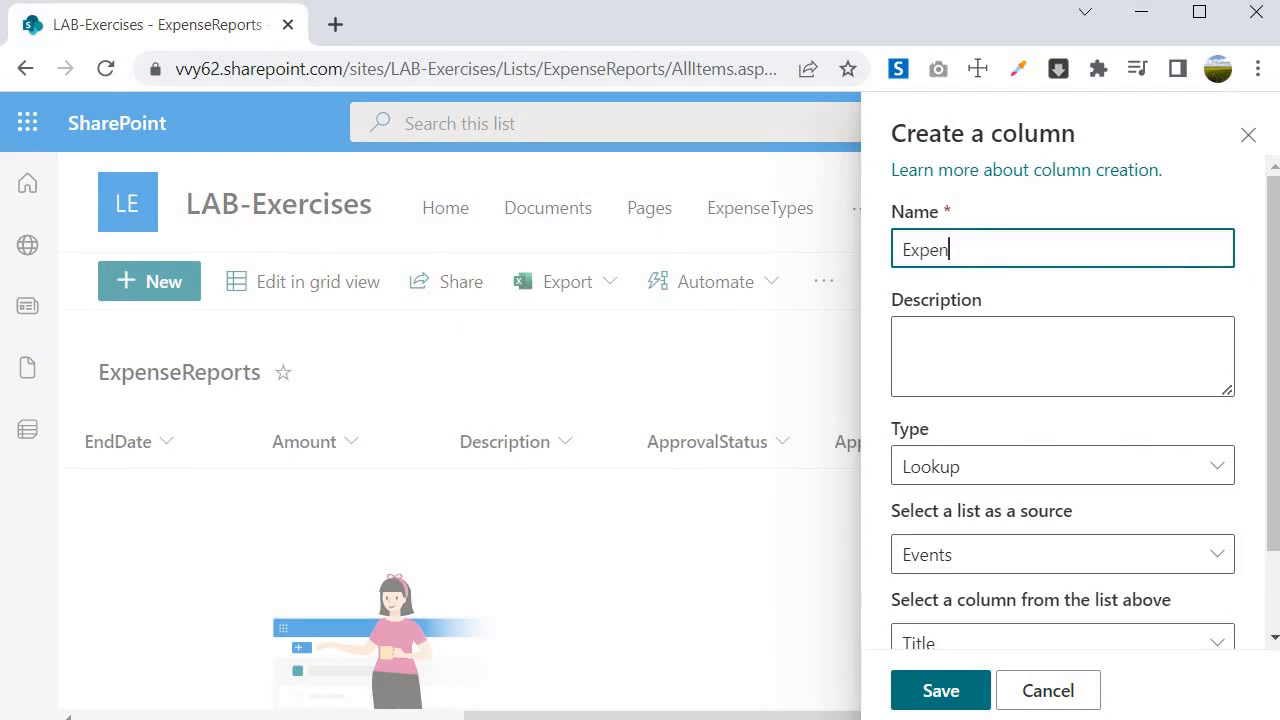
{"action": "type", "text": "seType"}
Step: Use the ExpenseTypes list with its Title column as the lookup source and save the ExpenseType column
{"action": "left_click", "coordinate": [1000, 554]}
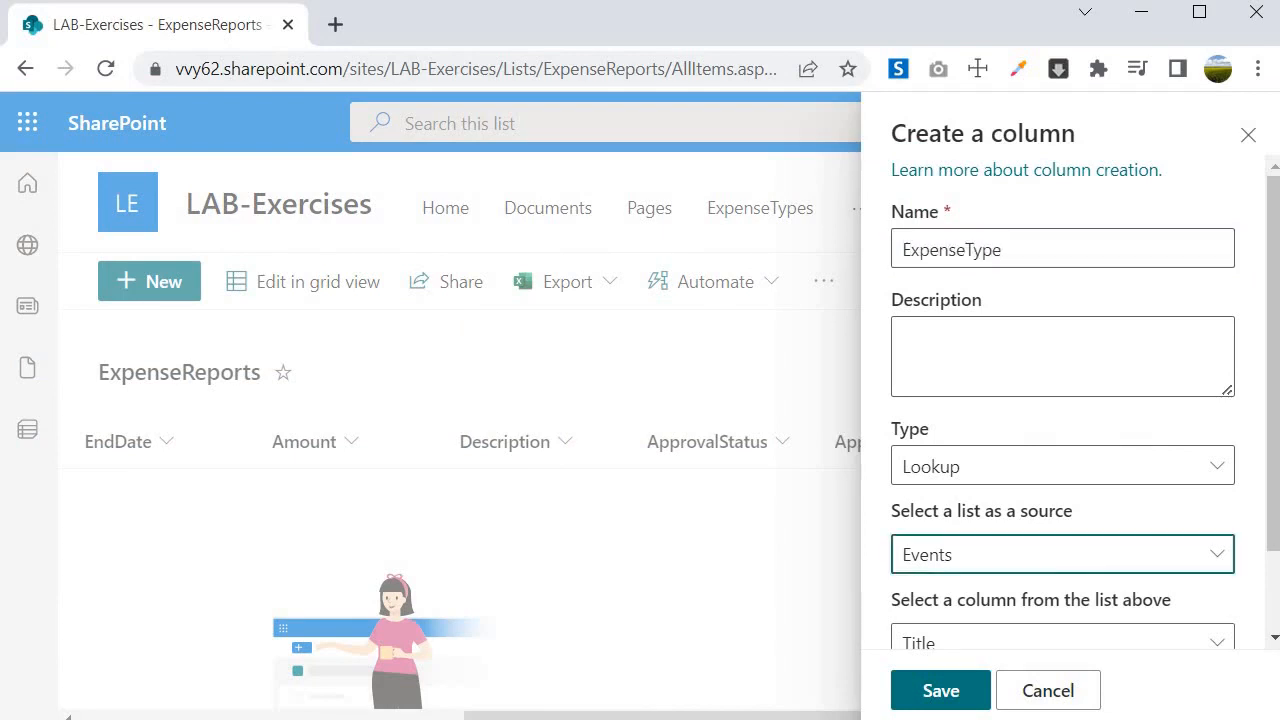
{"action": "left_click", "coordinate": [1086, 510]}
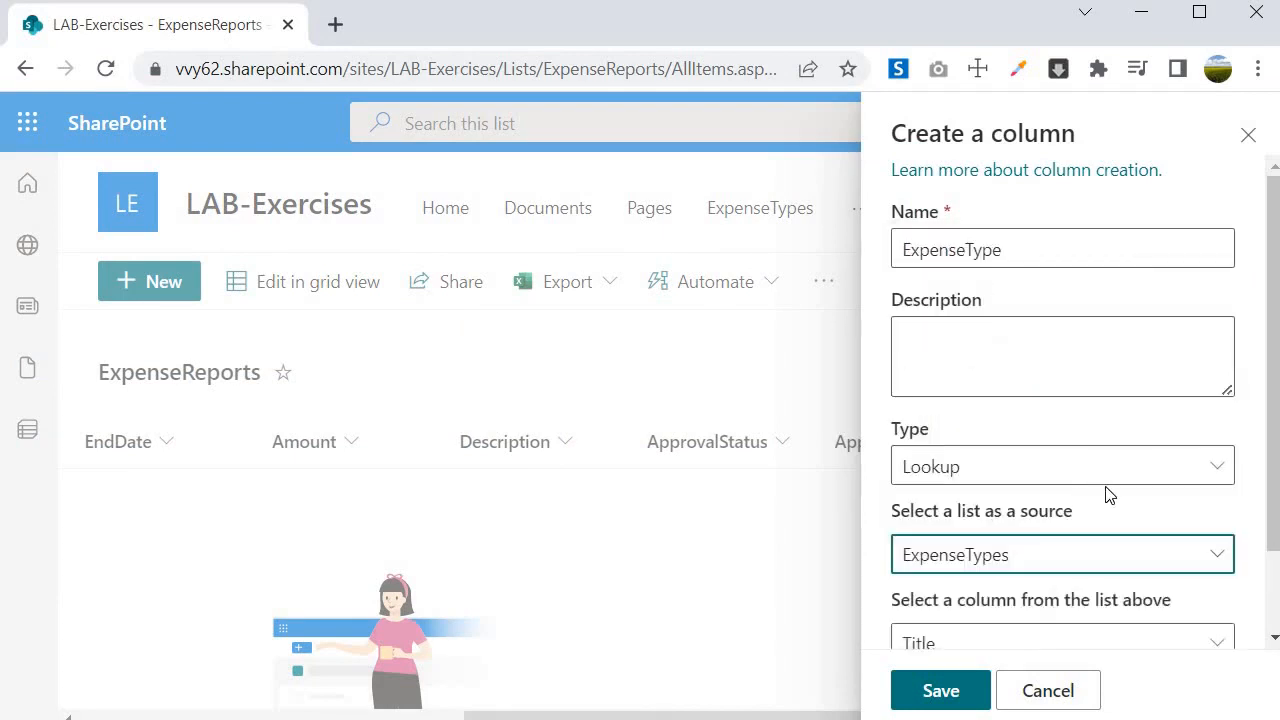
{"action": "scroll", "coordinate": [1109, 491], "scroll_direction": "down", "scroll_amount": 1}
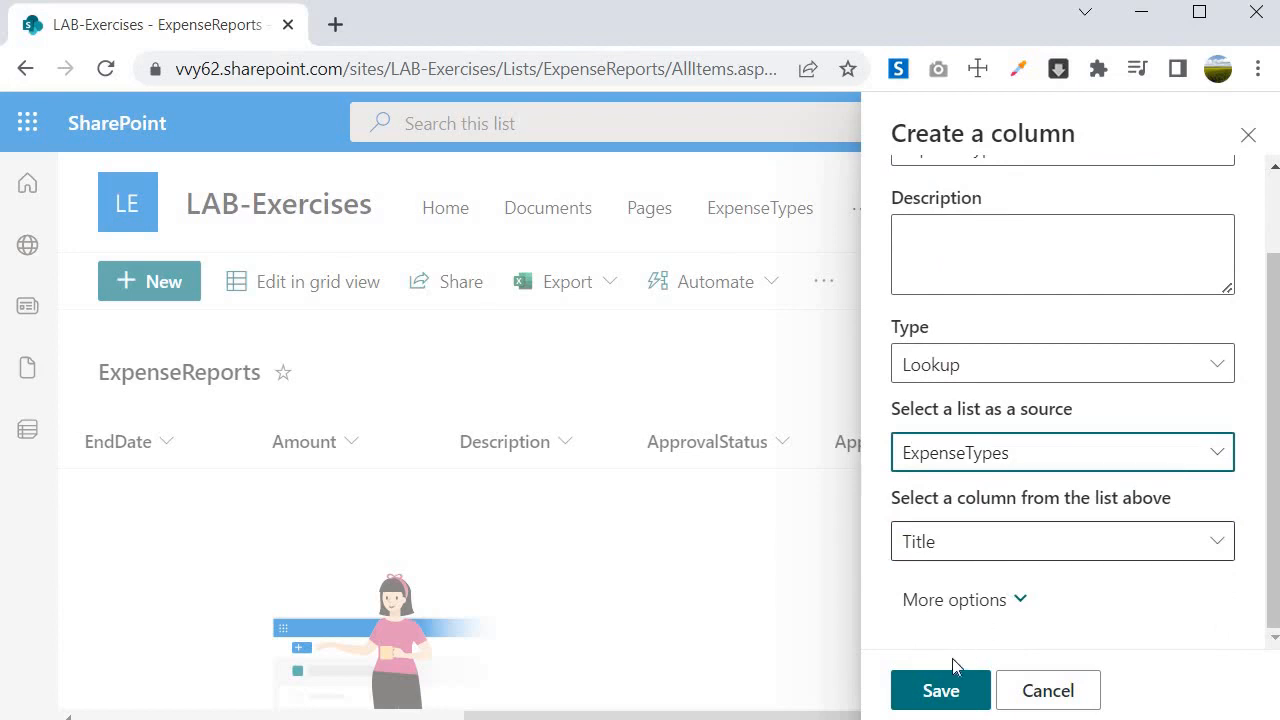
{"action": "left_click", "coordinate": [950, 692]}
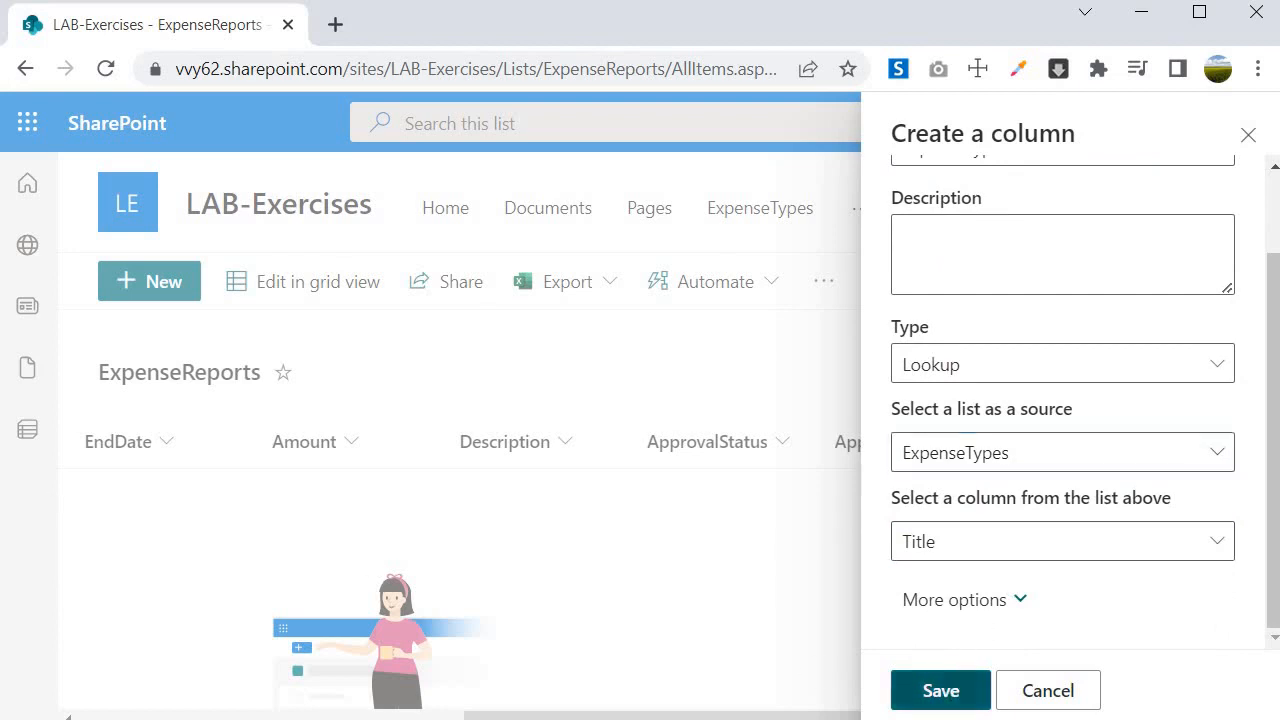
Step: Add a Person column named Approvers to the ExpenseReports list, with profile photos shown
{"action": "left_click", "coordinate": [1212, 443]}
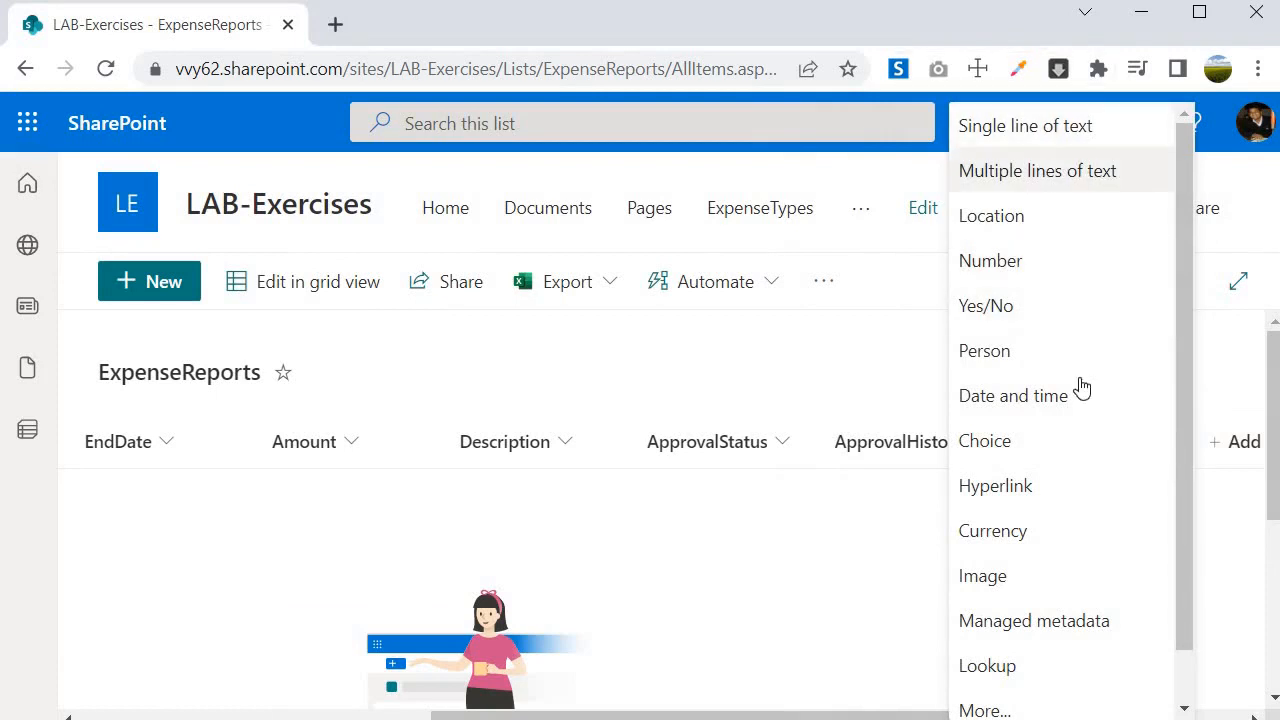
{"action": "left_click", "coordinate": [1000, 351]}
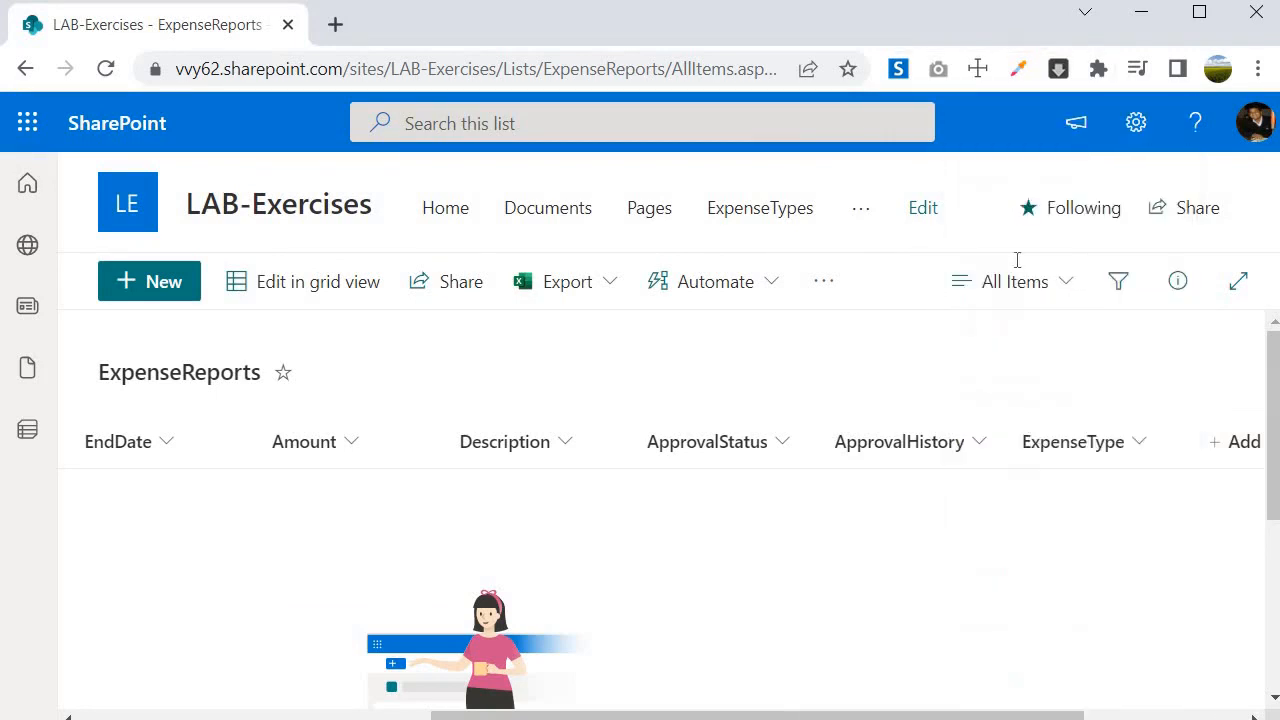
{"action": "type", "text": "Approvers"}
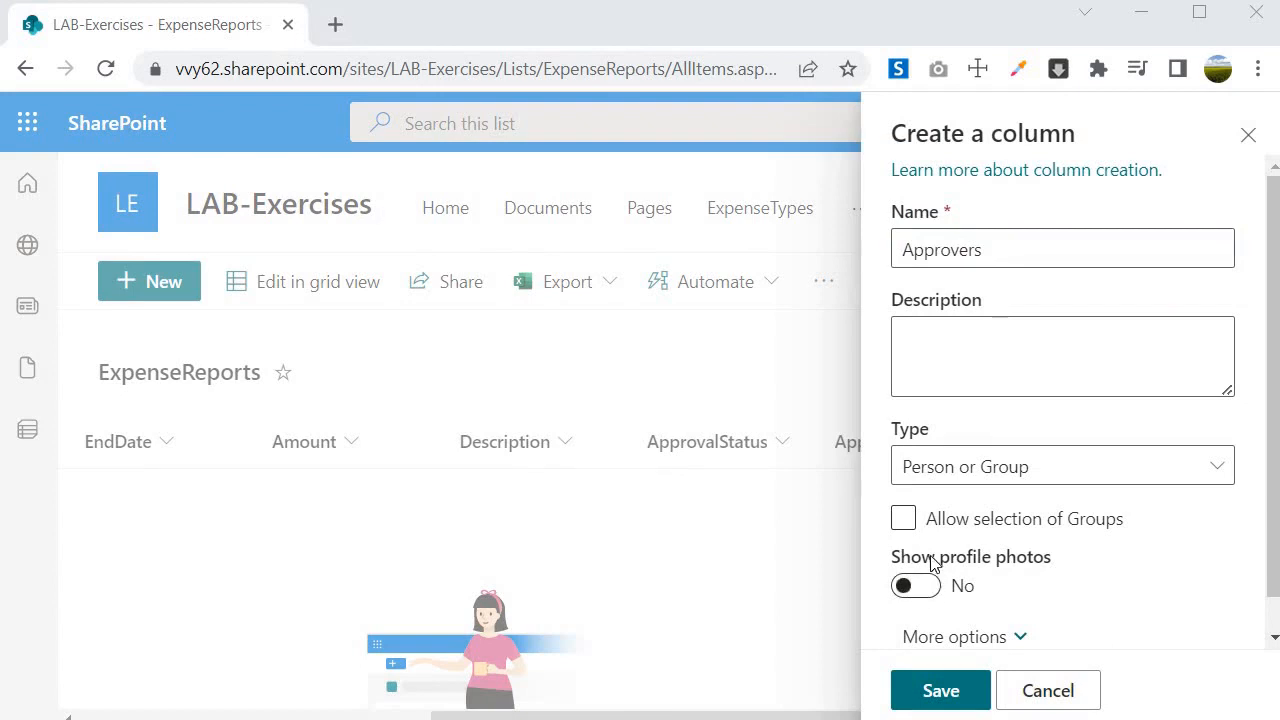
{"action": "left_click", "coordinate": [931, 589]}
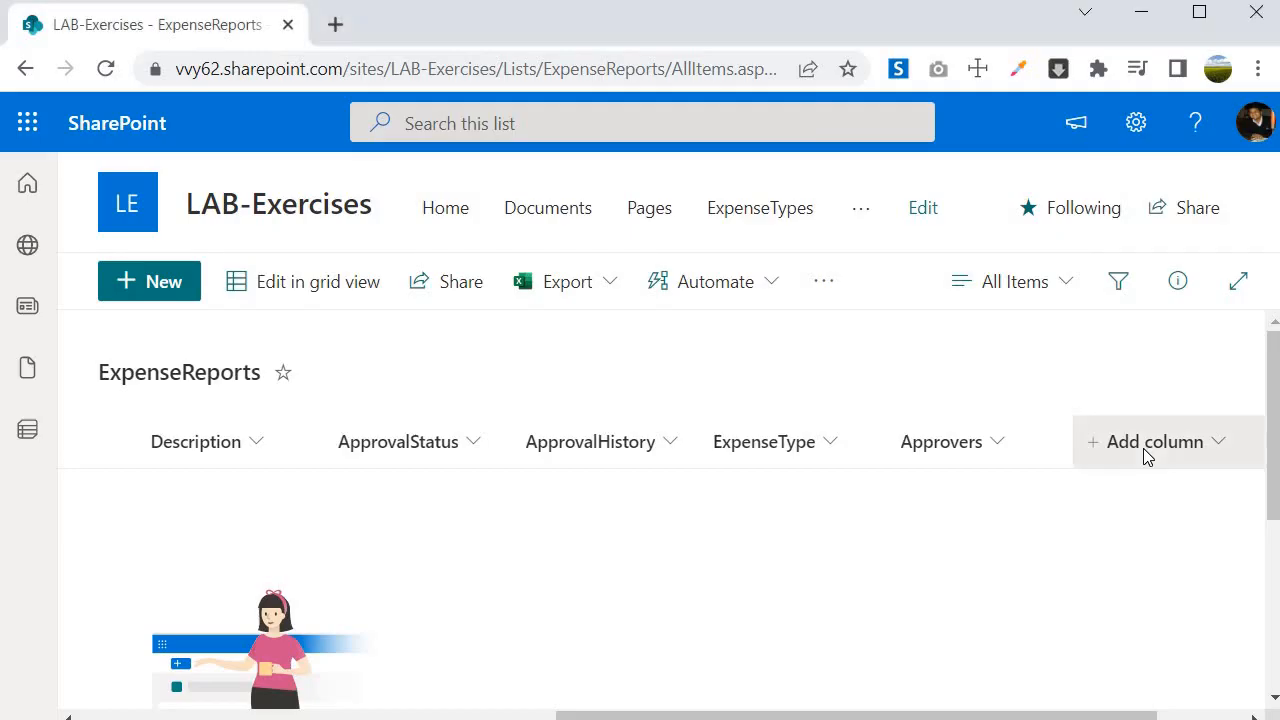
Step: Add a Number column named ApproverIndex with 0 decimal places to the ExpenseReports list
{"action": "left_click", "coordinate": [1143, 448]}
{"action": "left_click", "coordinate": [878, 269]}
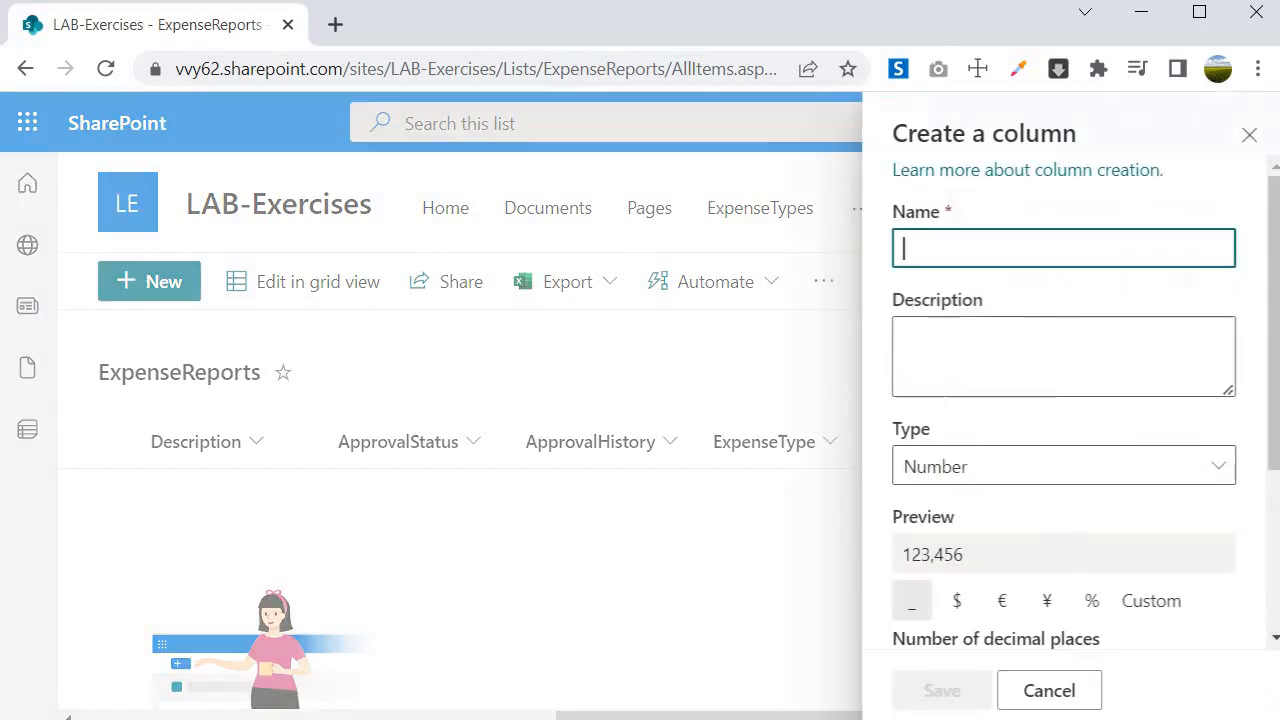
{"action": "type", "text": "A"}
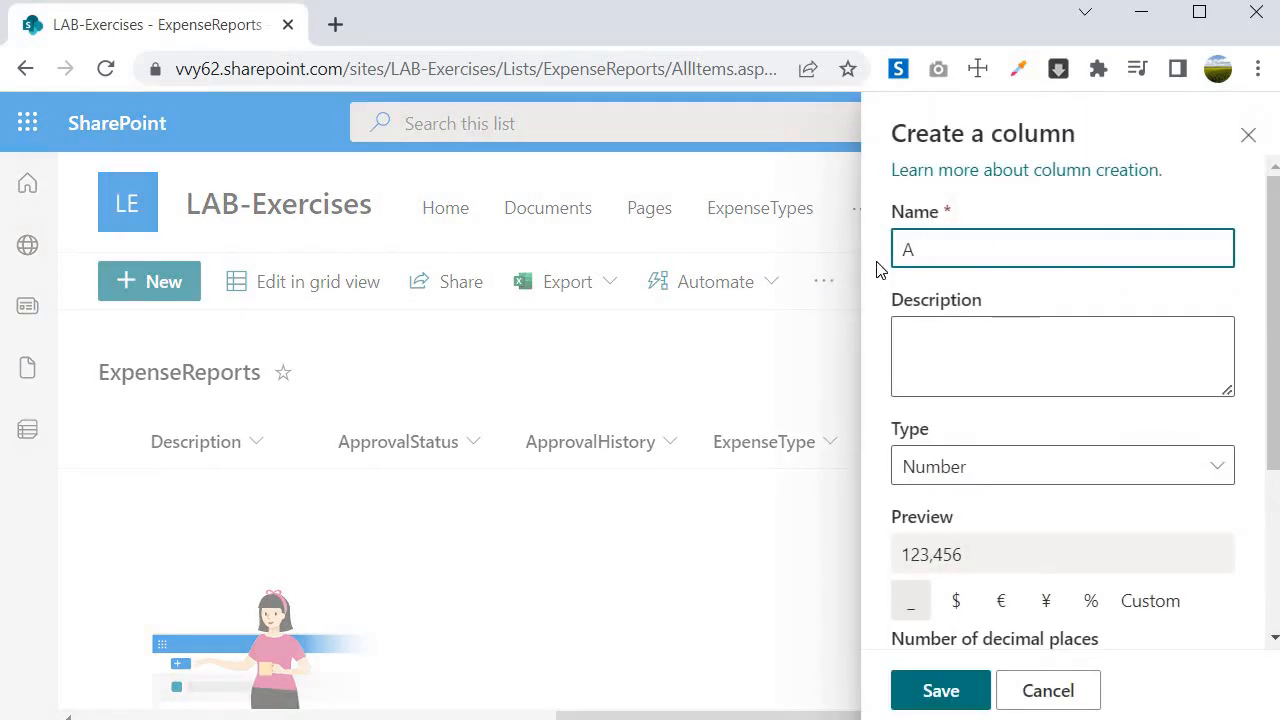
{"action": "type", "text": "pproverIndex"}
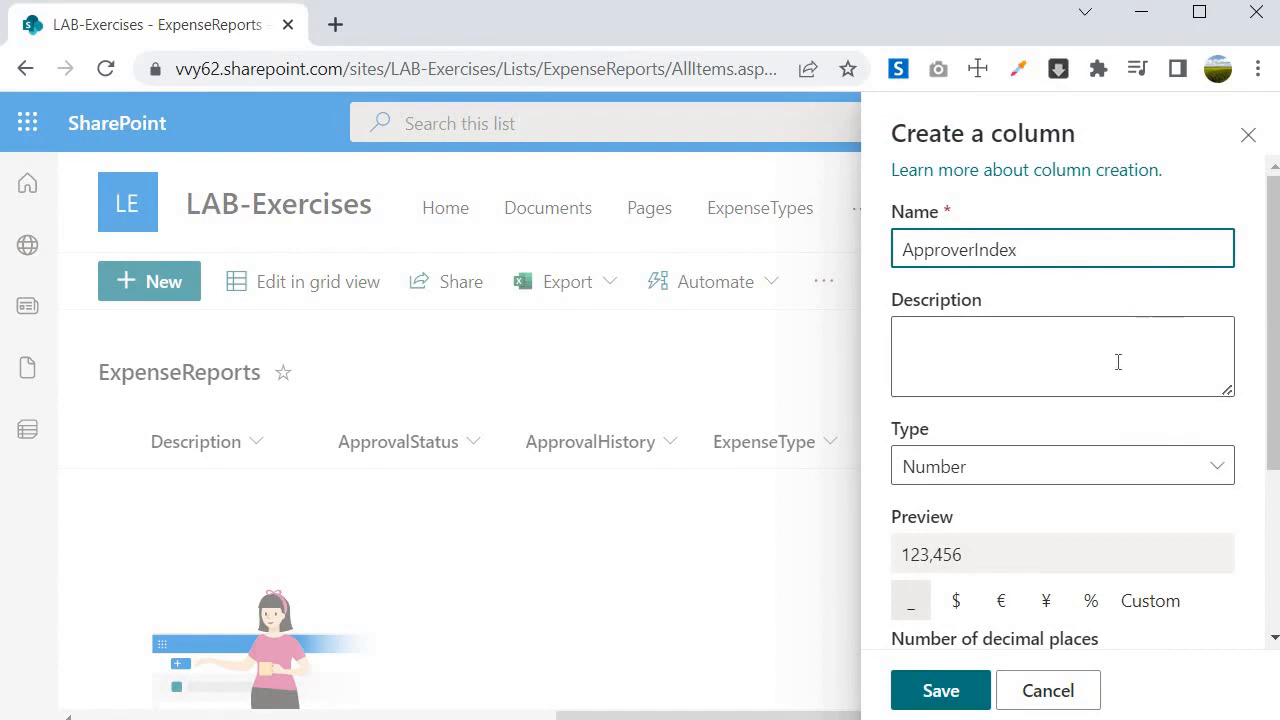
{"action": "scroll", "coordinate": [1118, 362], "scroll_direction": "down", "scroll_amount": 3}
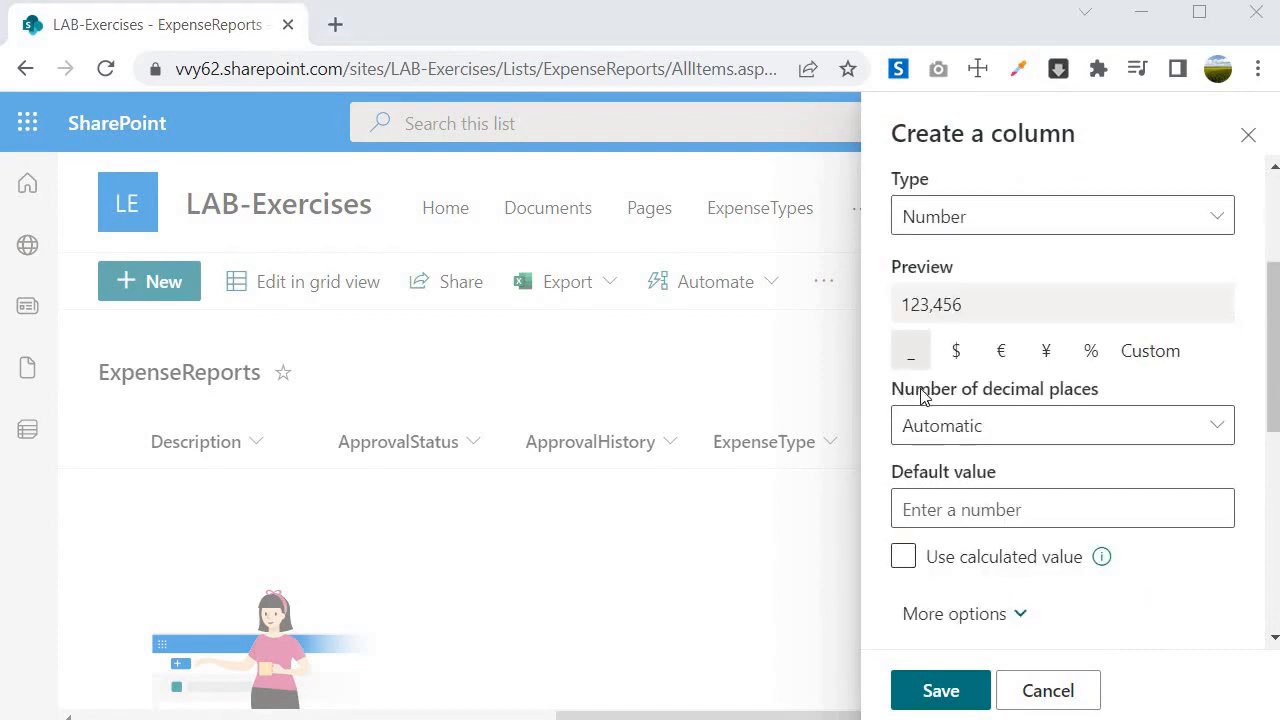
{"action": "left_click", "coordinate": [1106, 424]}
{"action": "left_click", "coordinate": [617, 477]}
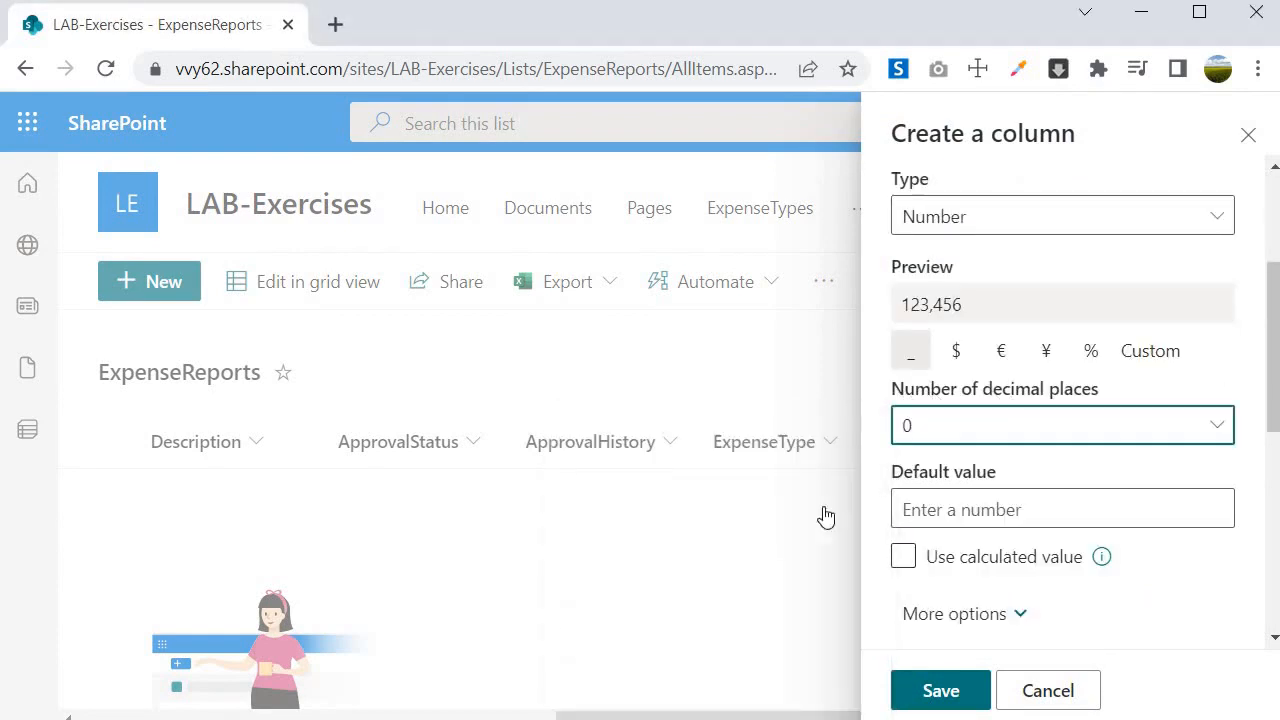
{"action": "left_click", "coordinate": [944, 690]}
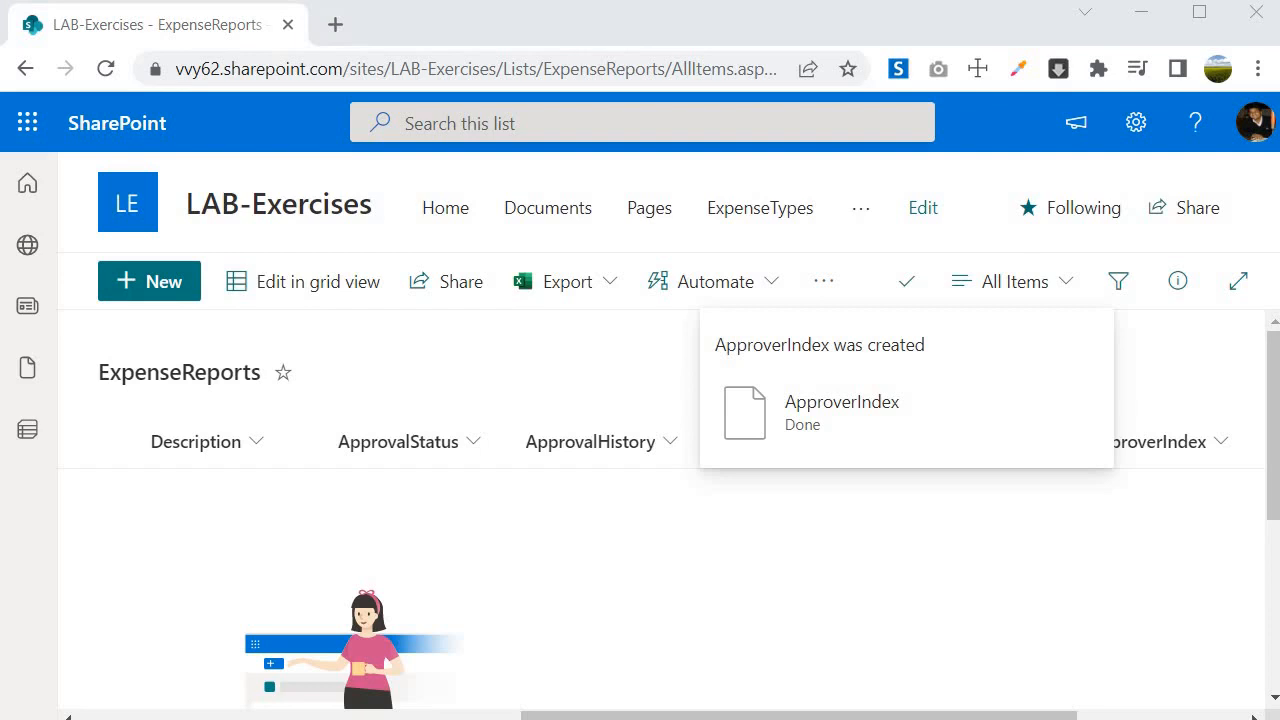
Step: Switch to Power Automate from the ExpenseReports list by opening the overview of your flows
{"action": "left_click", "coordinate": [774, 284]}
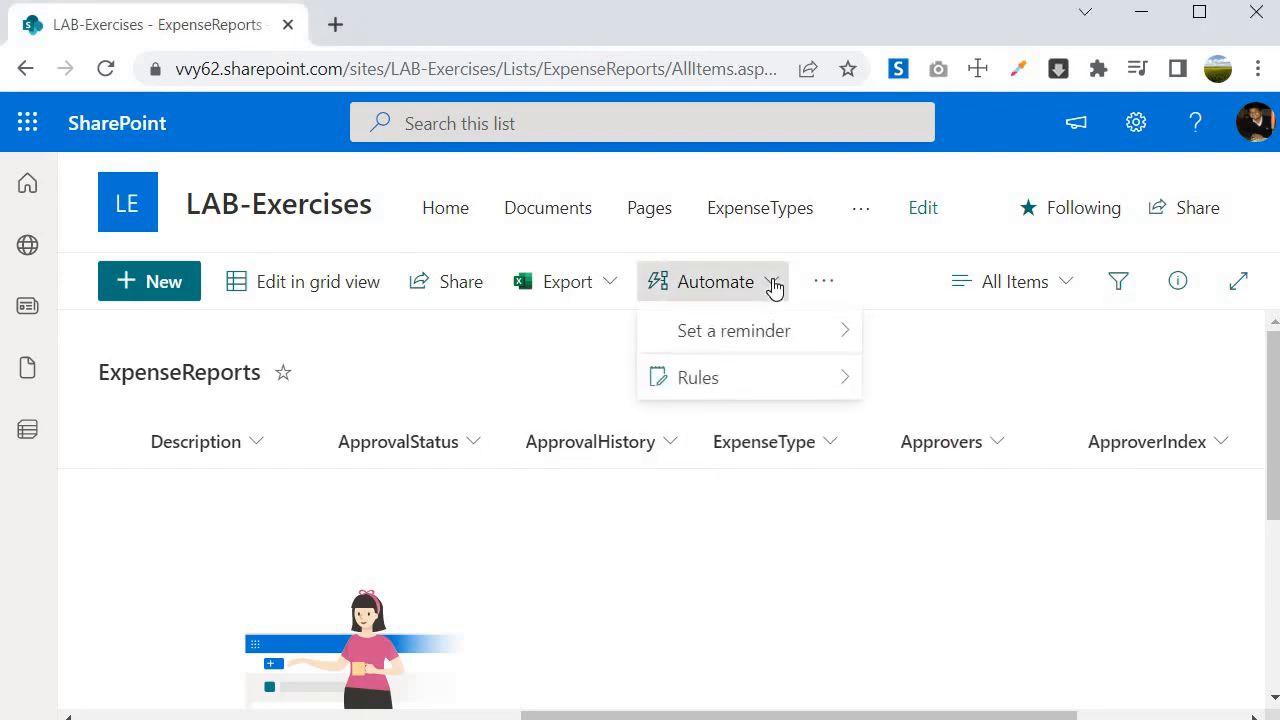
{"action": "left_click", "coordinate": [829, 288]}
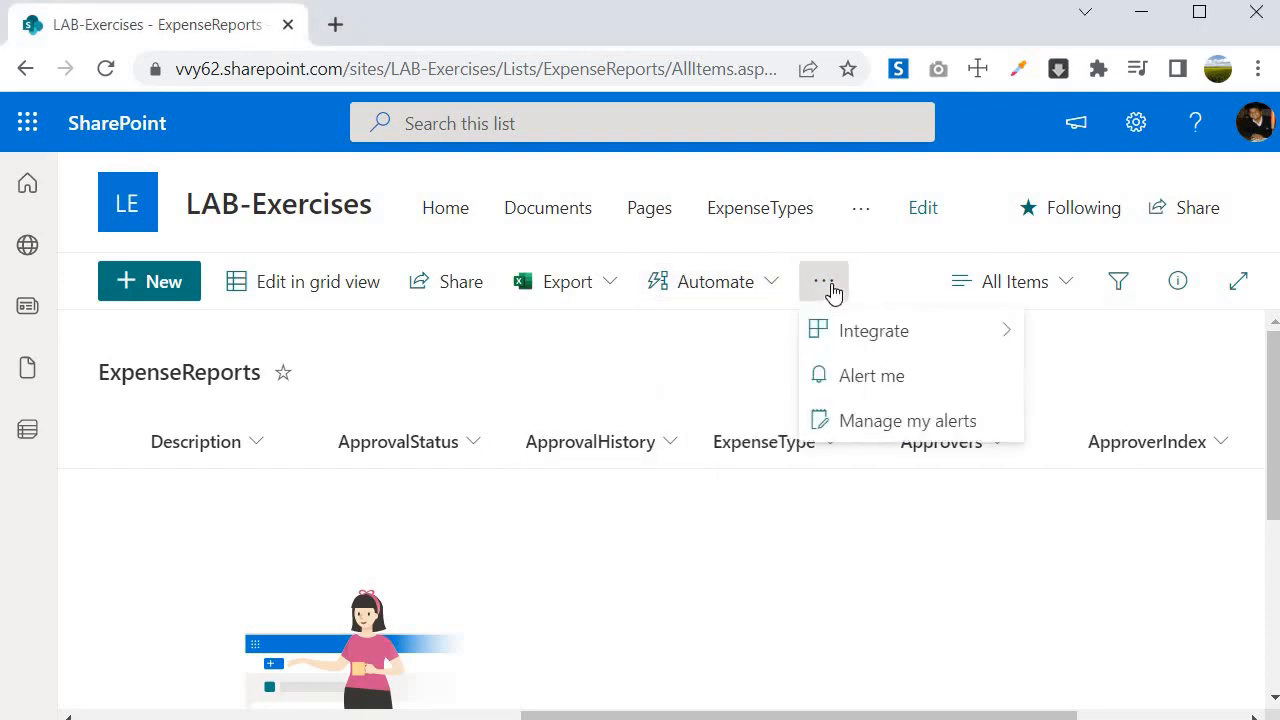
{"action": "mouse_move", "coordinate": [840, 335]}
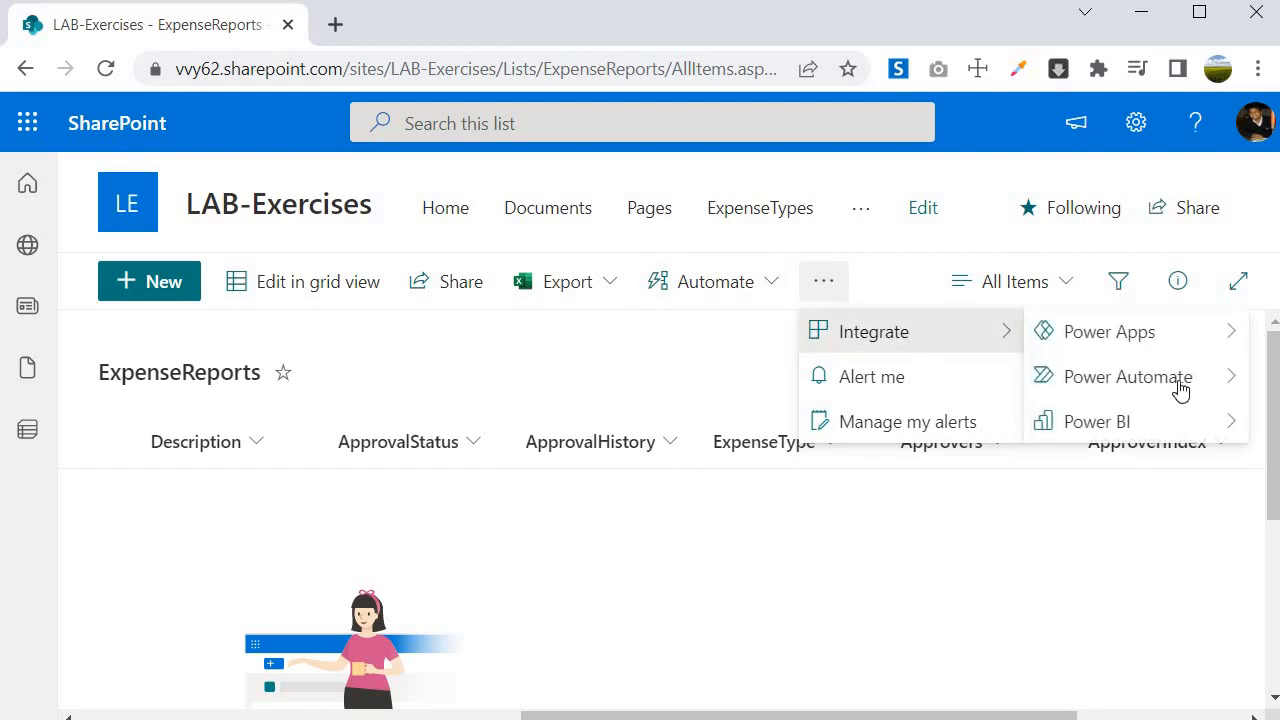
{"action": "mouse_move", "coordinate": [1180, 390]}
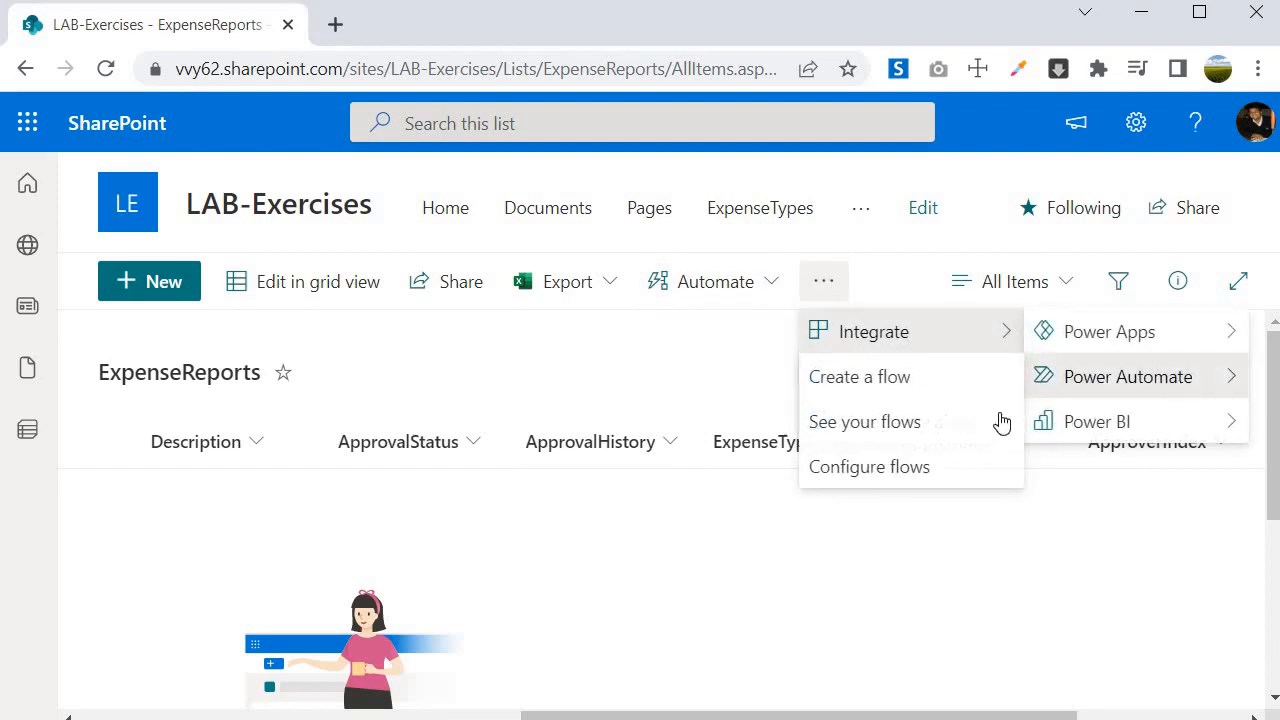
{"action": "left_click", "coordinate": [902, 433]}
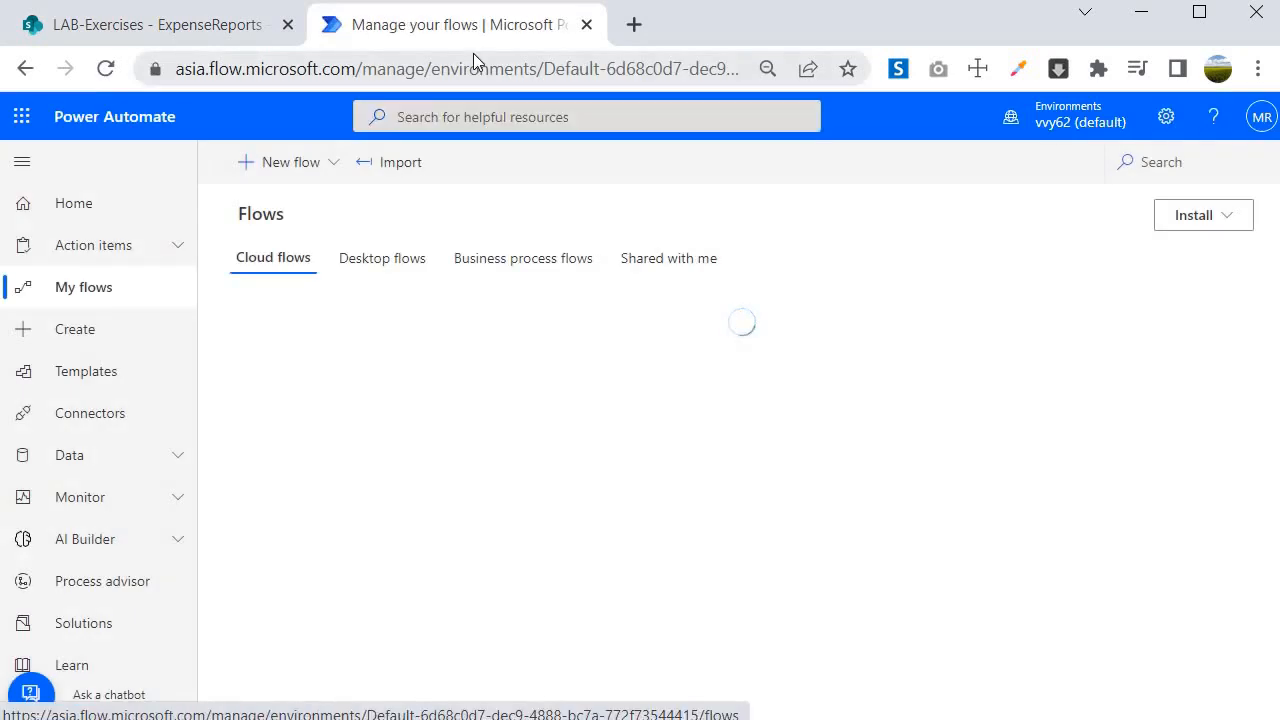
Step: Create an automated cloud flow named ExpenseReportingFlow with the SharePoint trigger When an item is created
{"action": "left_click", "coordinate": [332, 164]}
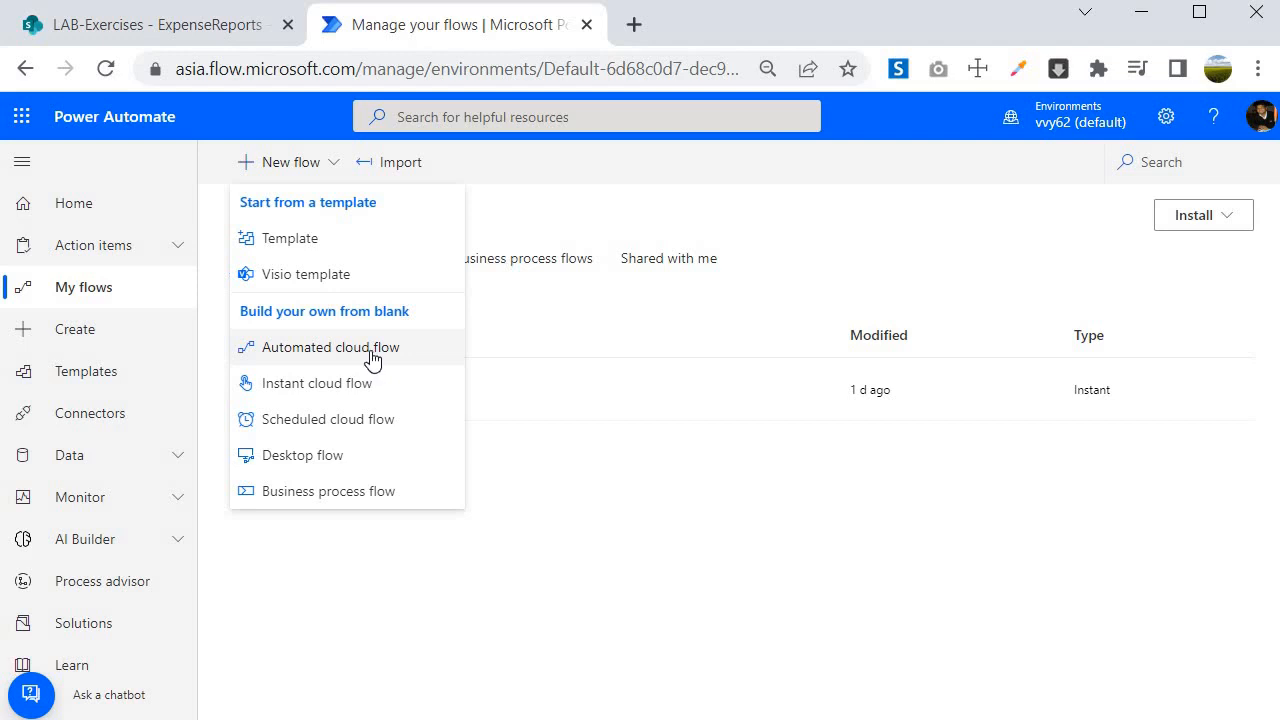
{"action": "left_click", "coordinate": [217, 25]}
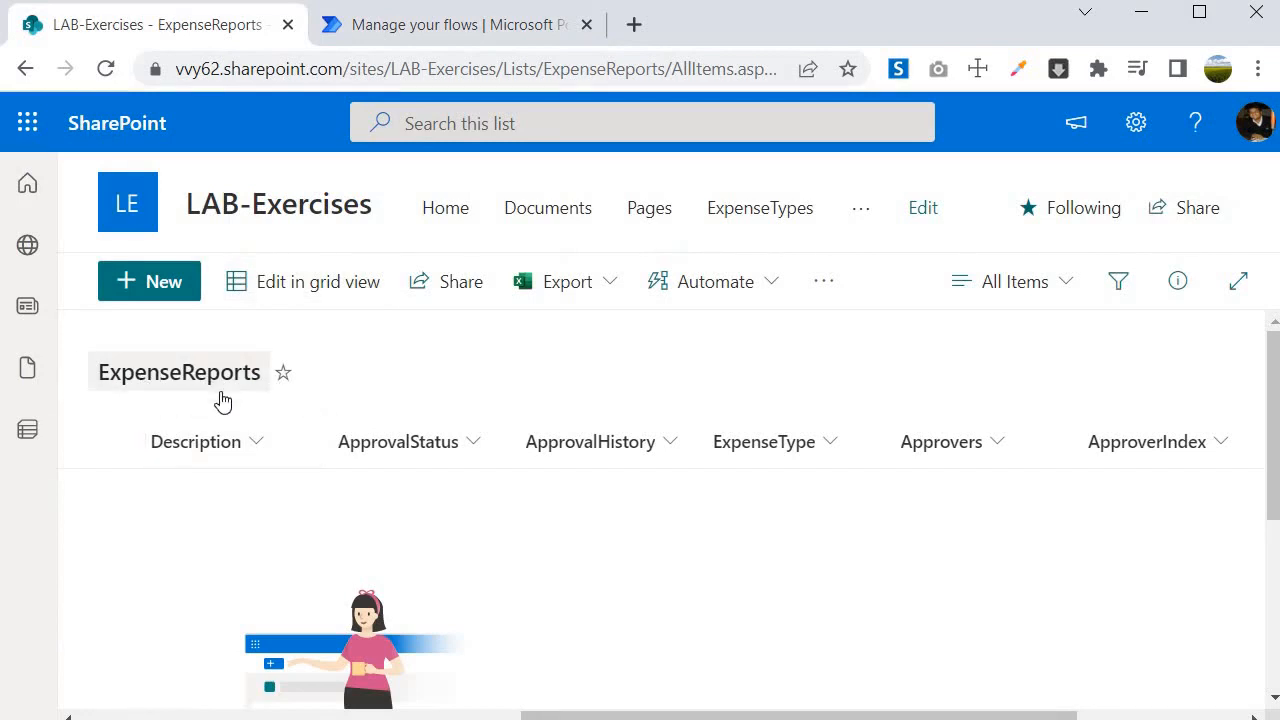
{"action": "left_click", "coordinate": [430, 28]}
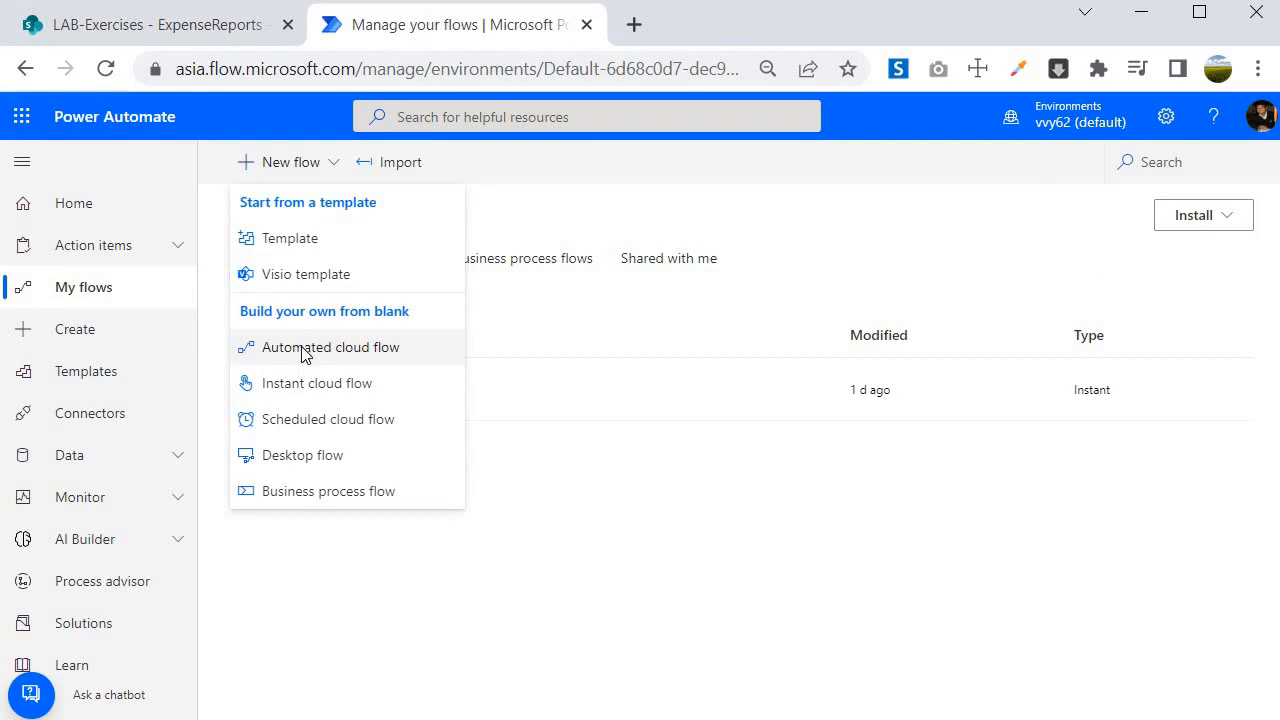
{"action": "left_click", "coordinate": [299, 355]}
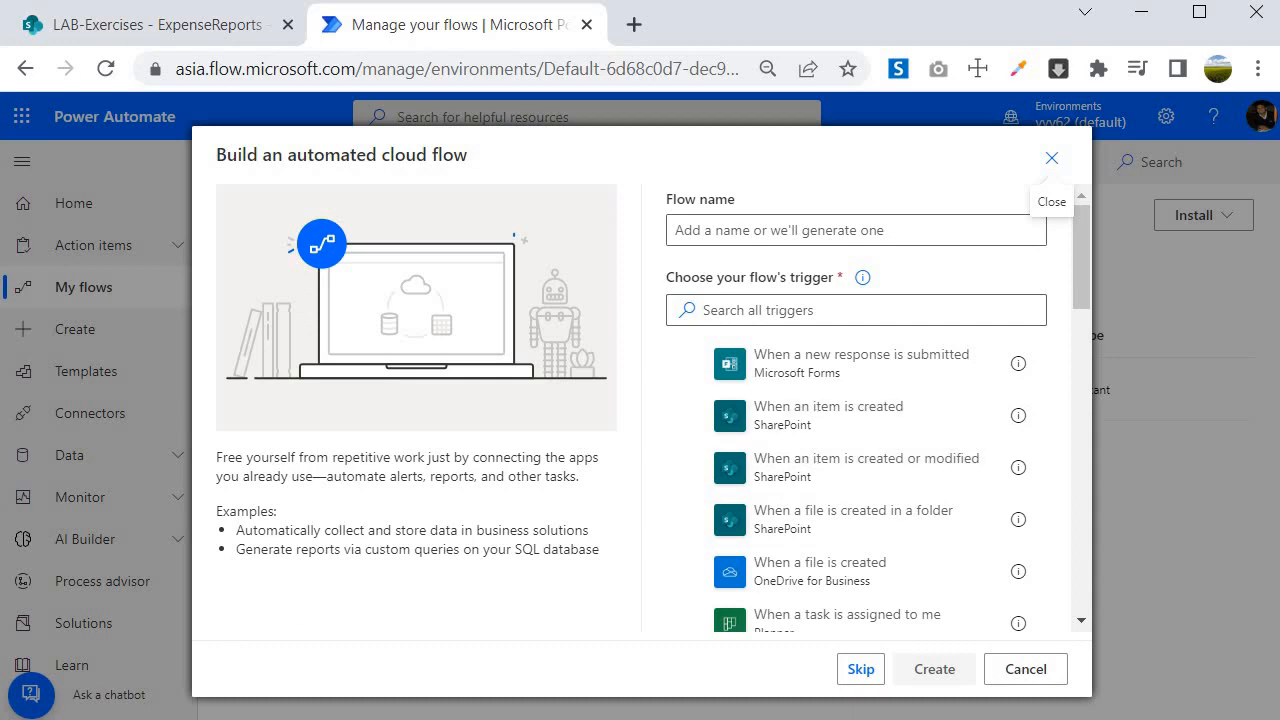
{"action": "left_click", "coordinate": [700, 418]}
{"action": "left_click", "coordinate": [733, 230]}
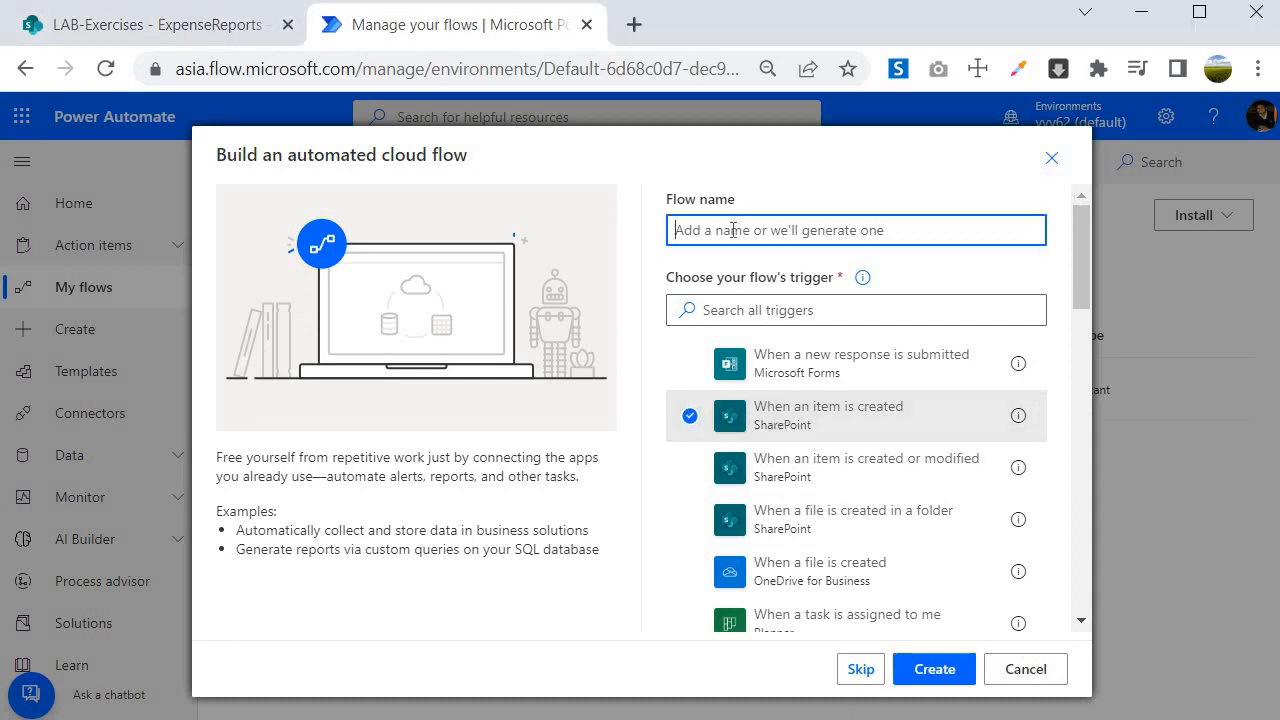
{"action": "type", "text": "Exp"}
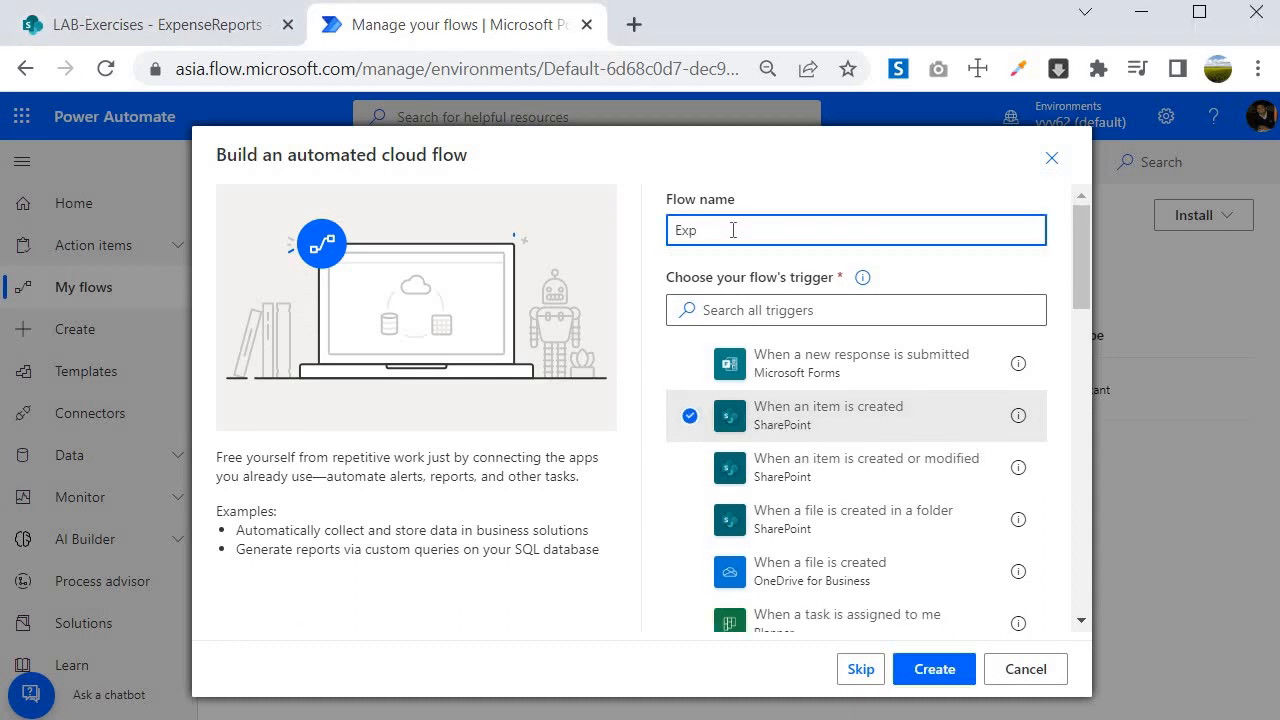
{"action": "type", "text": "enseReportingFlow"}
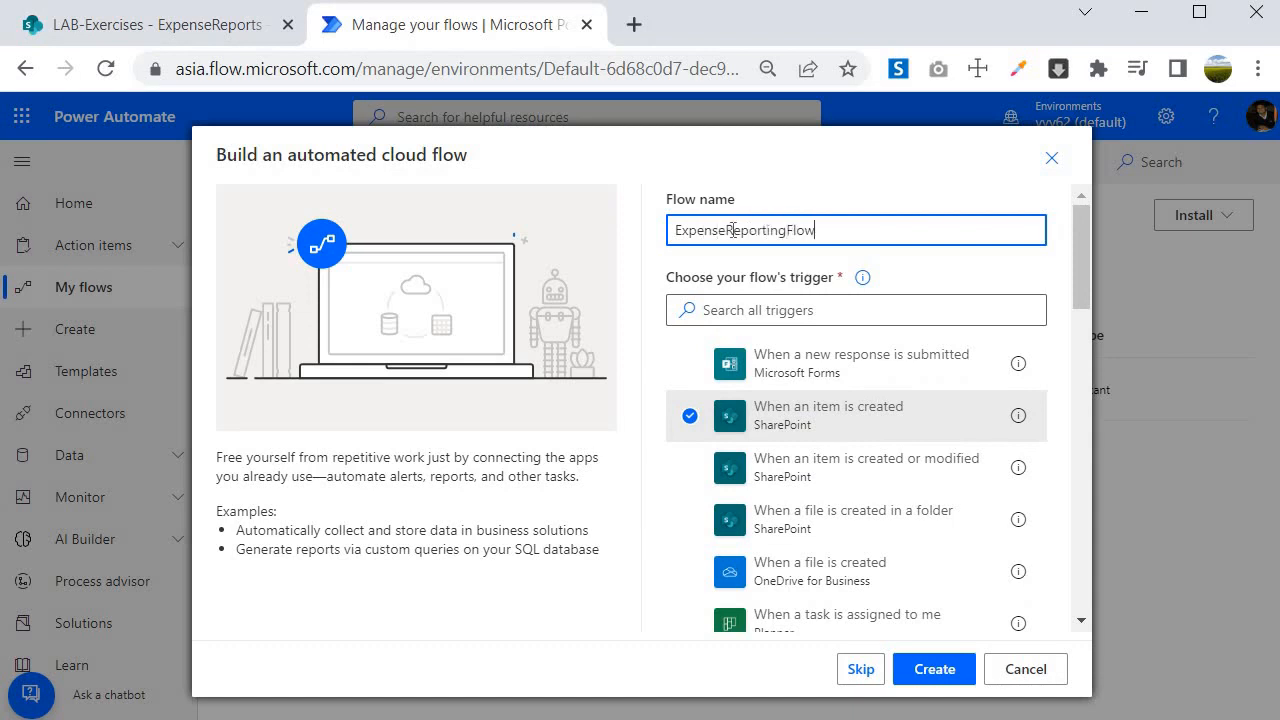
{"action": "left_click", "coordinate": [946, 674]}
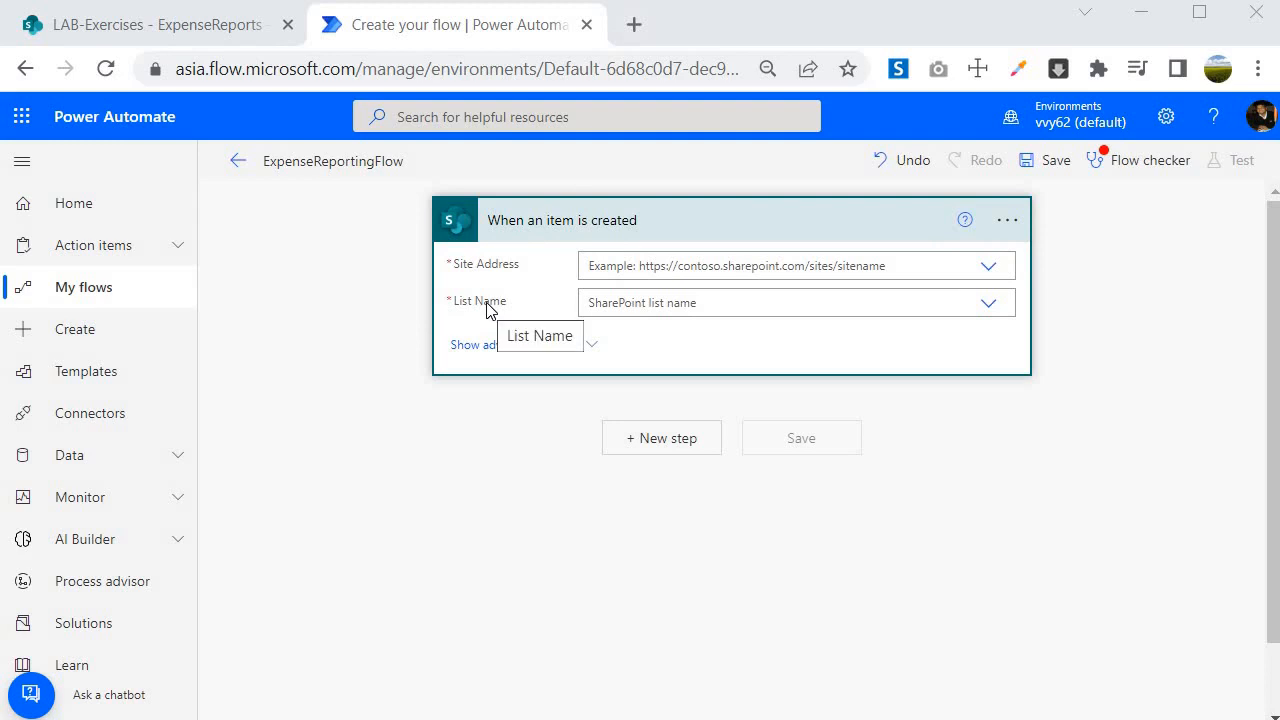
{"action": "left_click", "coordinate": [113, 33]}
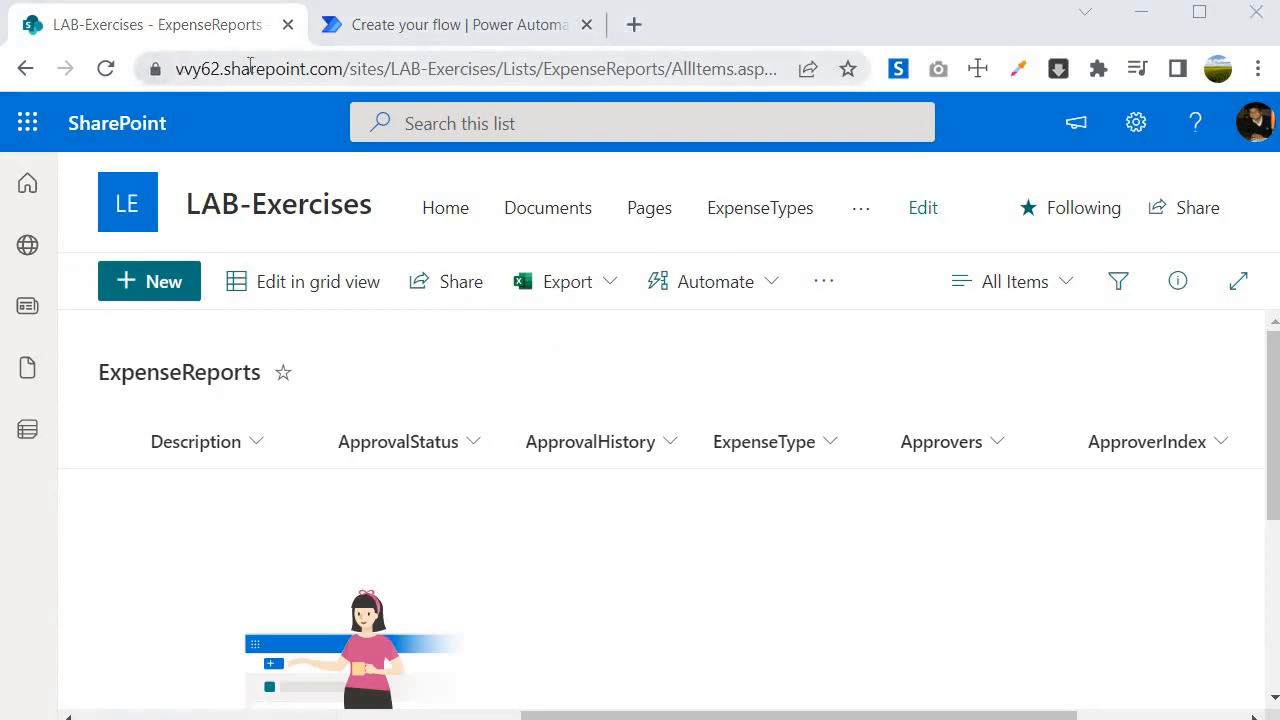
{"action": "left_click", "coordinate": [250, 65]}
{"action": "left_click", "coordinate": [386, 22]}
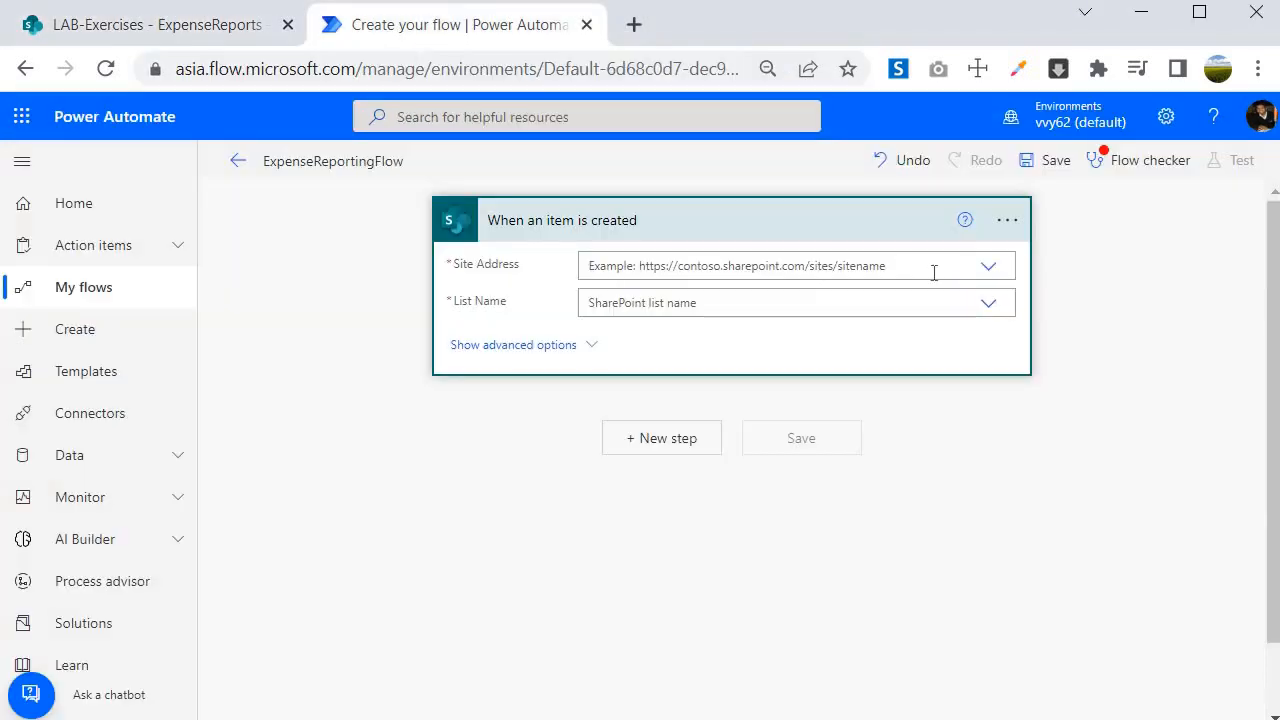
{"action": "left_click", "coordinate": [987, 270]}
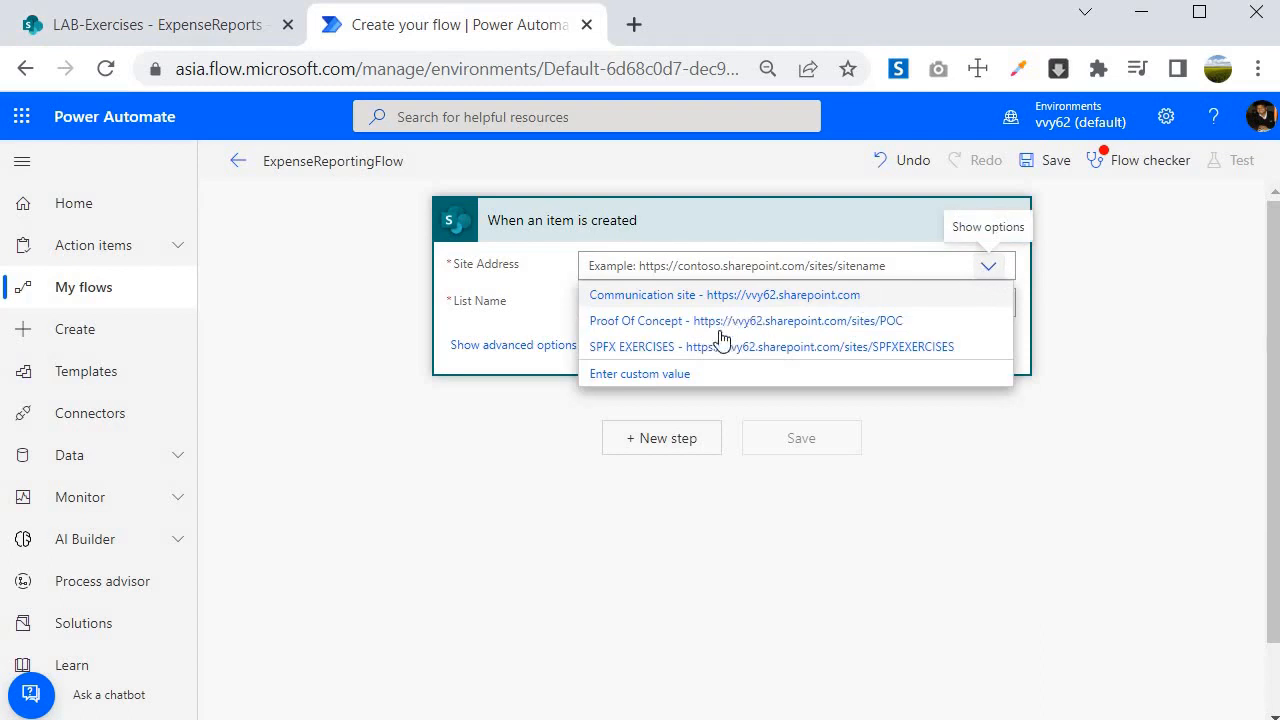
{"action": "left_click", "coordinate": [648, 374]}
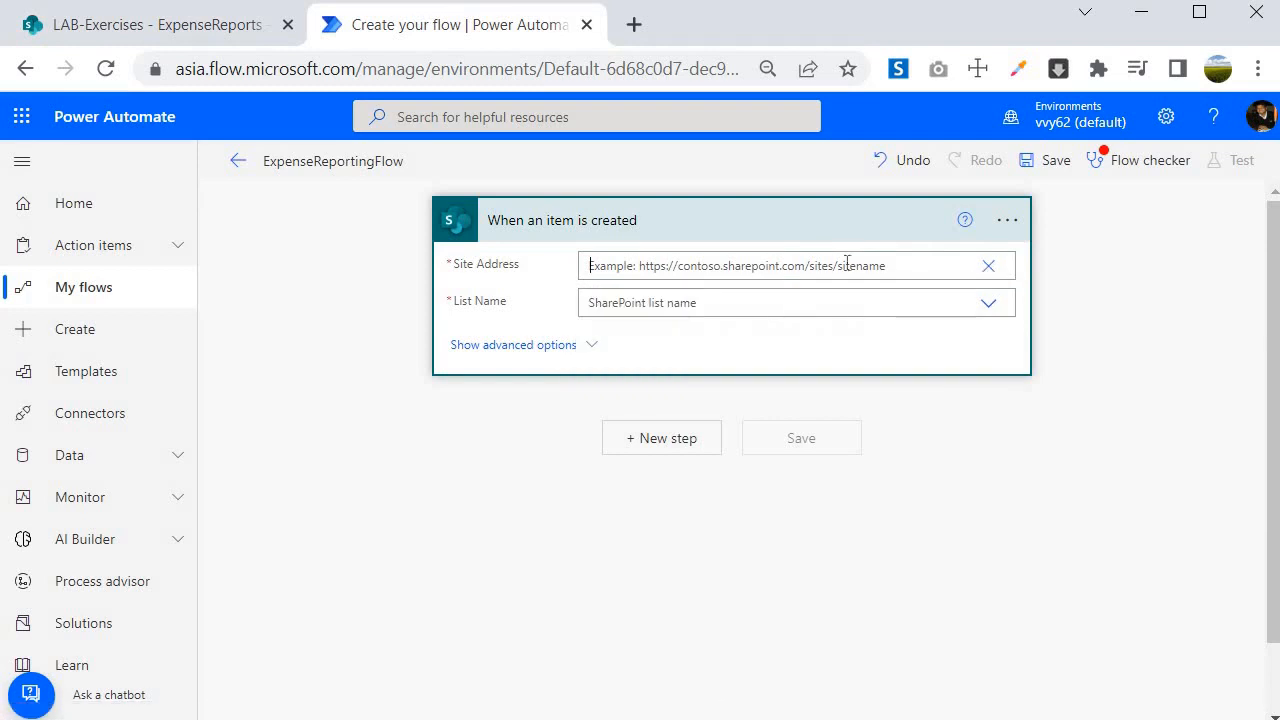
{"action": "left_click", "coordinate": [985, 268]}
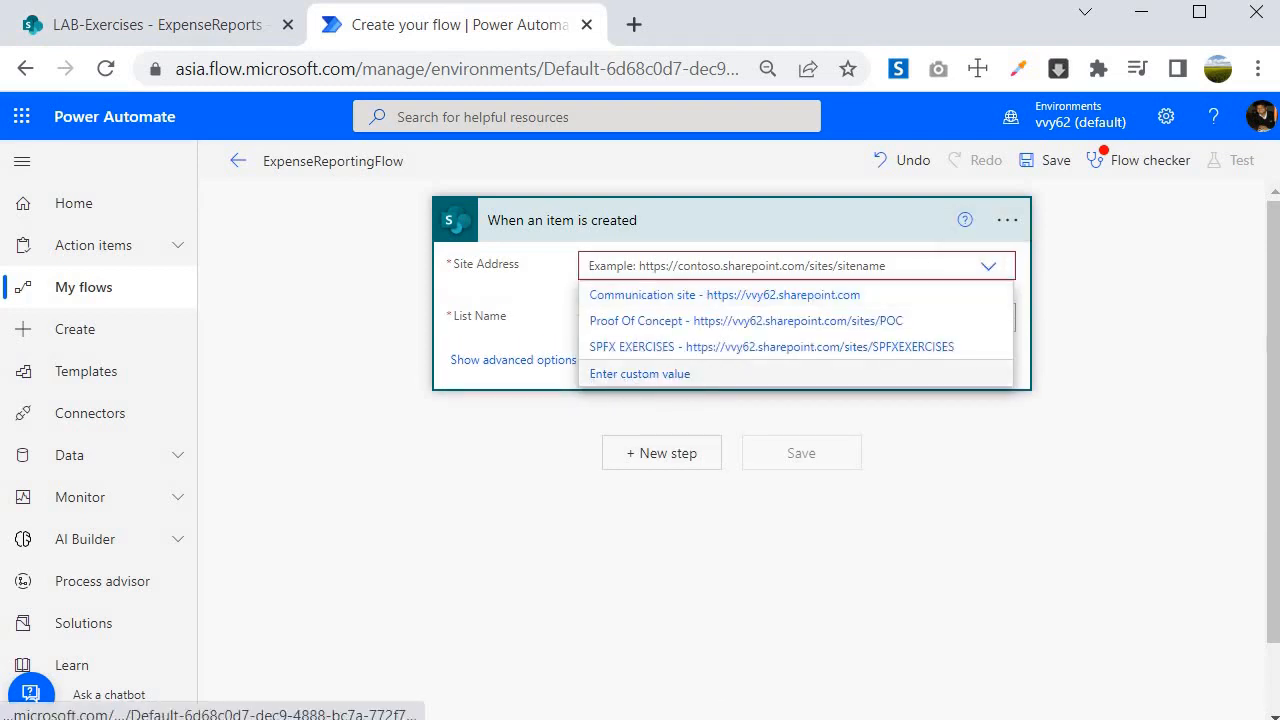
{"action": "left_click", "coordinate": [687, 264]}
{"action": "type", "text": "https://vvy62.sharepoint.com/sites/LAB-Exercises"}
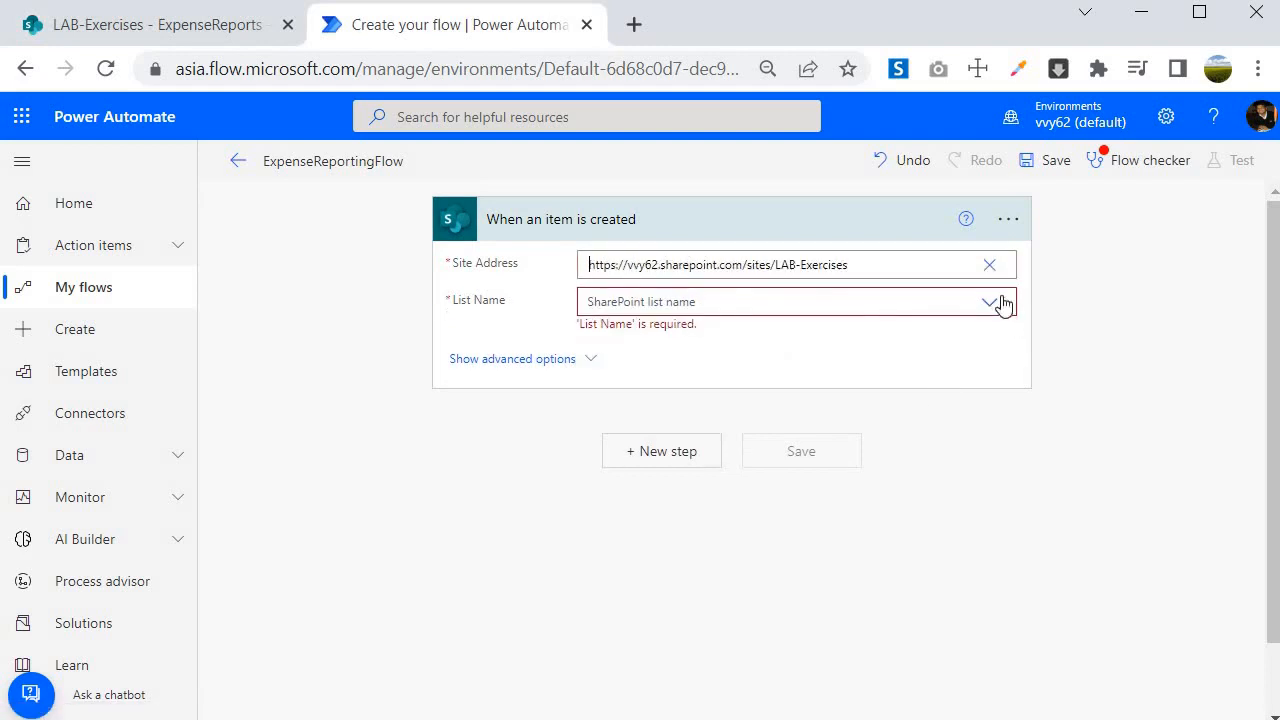
Step: Set the trigger's List Name to ExpenseReports
{"action": "left_click", "coordinate": [991, 305]}
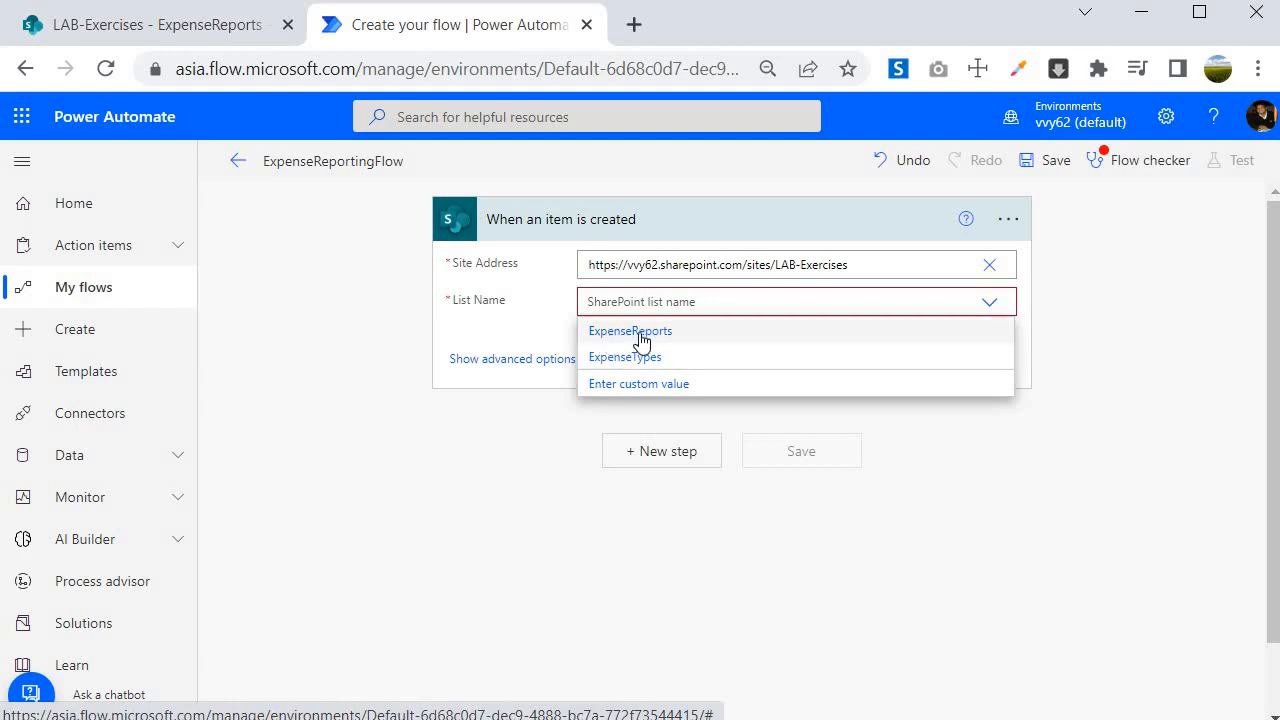
{"action": "left_click", "coordinate": [642, 340]}
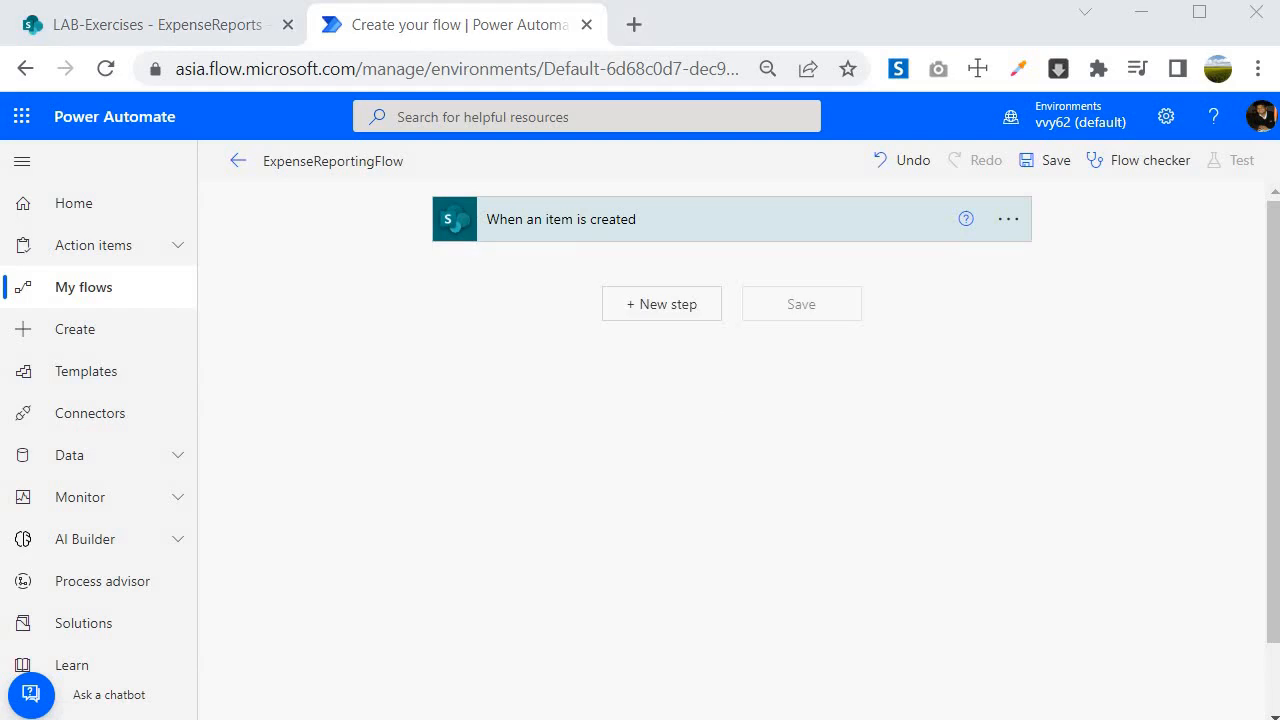
{"action": "left_click", "coordinate": [525, 210]}
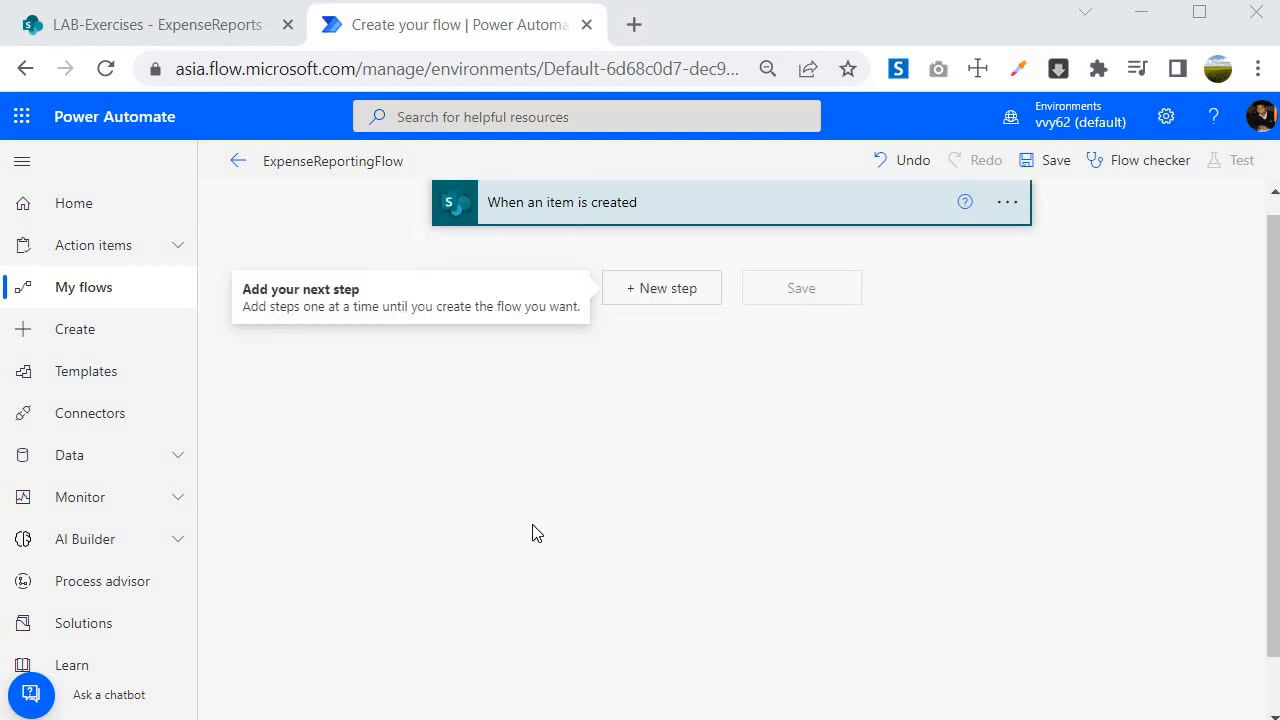
Step: Add an Initialize variable action below the When an item is created trigger
{"action": "left_click", "coordinate": [647, 289]}
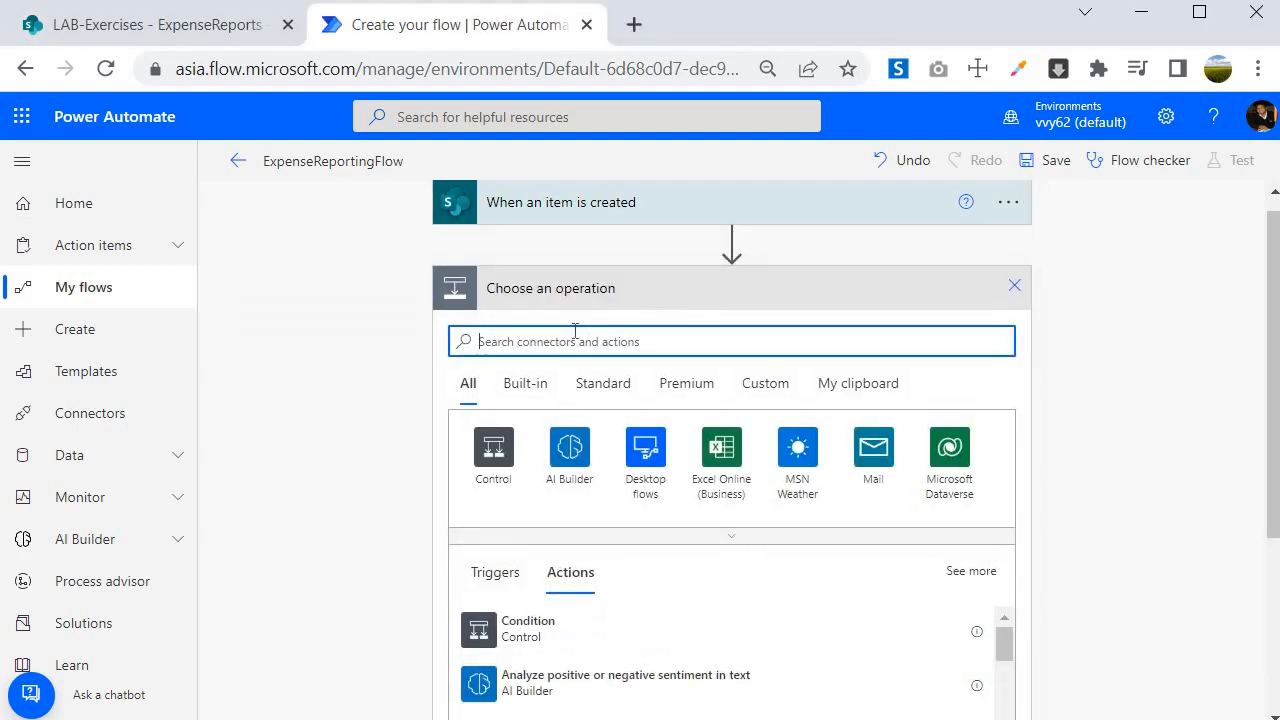
{"action": "type", "text": "variable"}
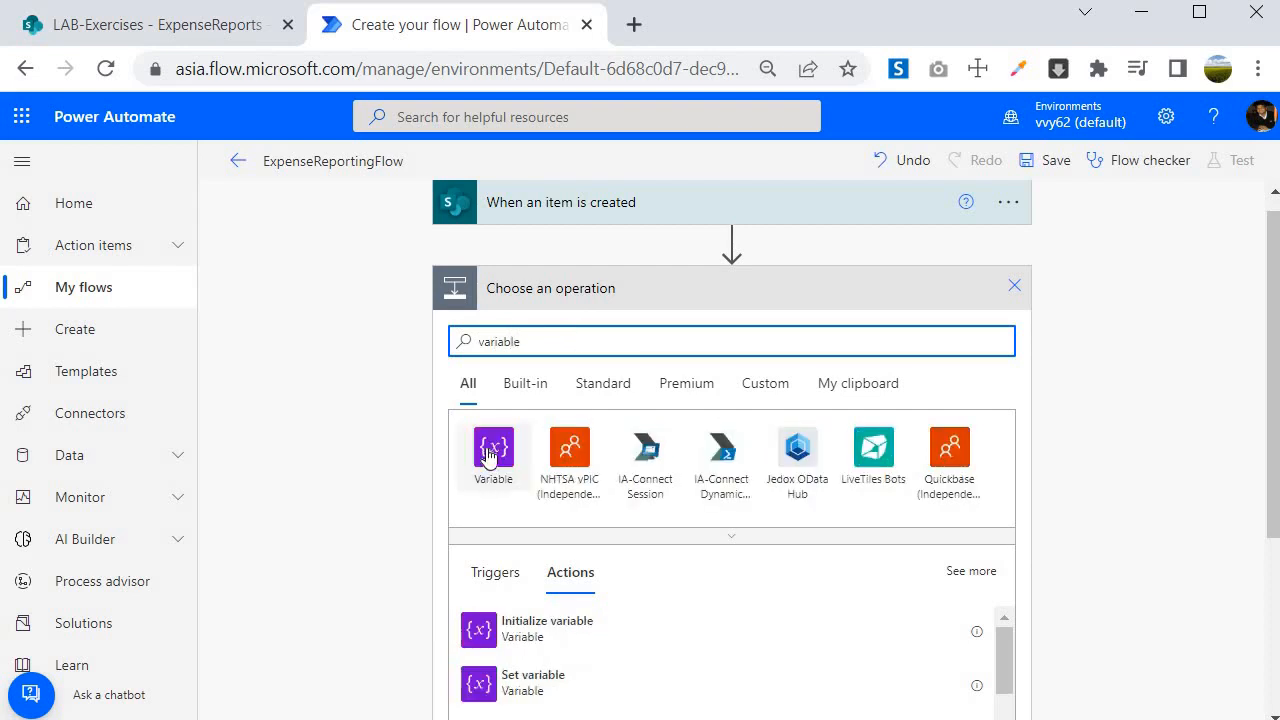
{"action": "left_click", "coordinate": [493, 452]}
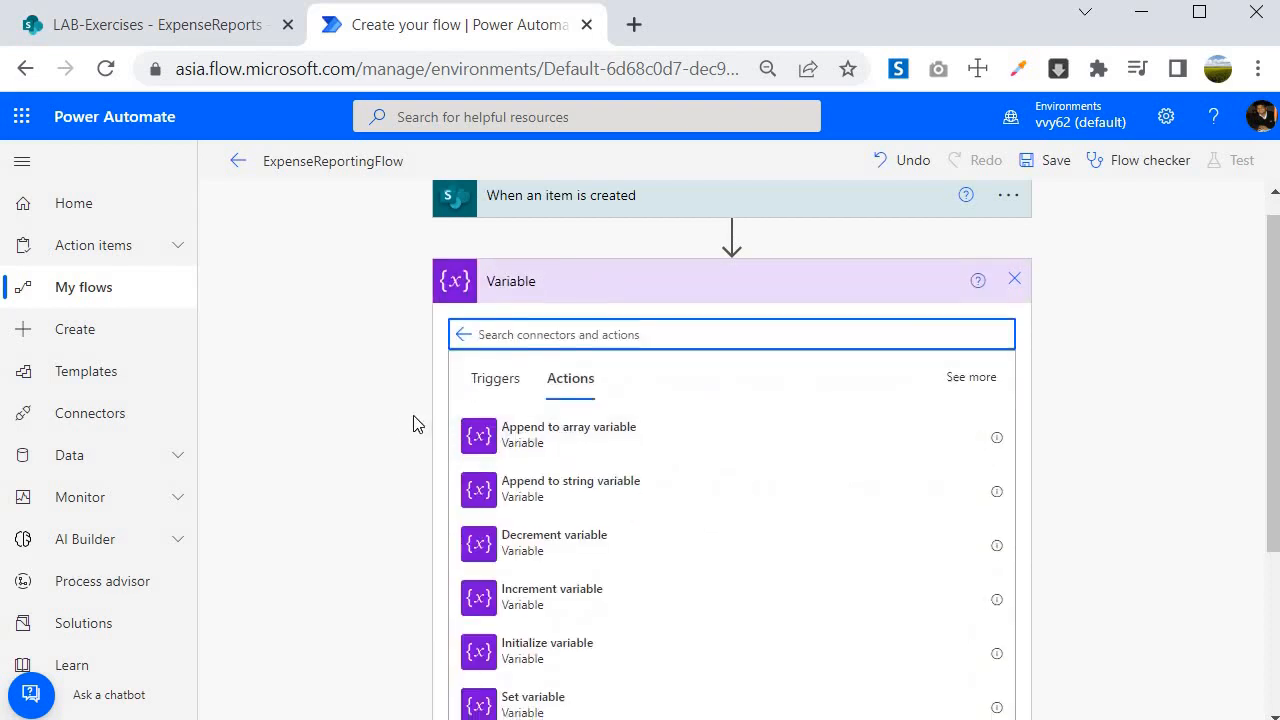
{"action": "scroll", "coordinate": [360, 430], "scroll_direction": "down", "scroll_amount": 2}
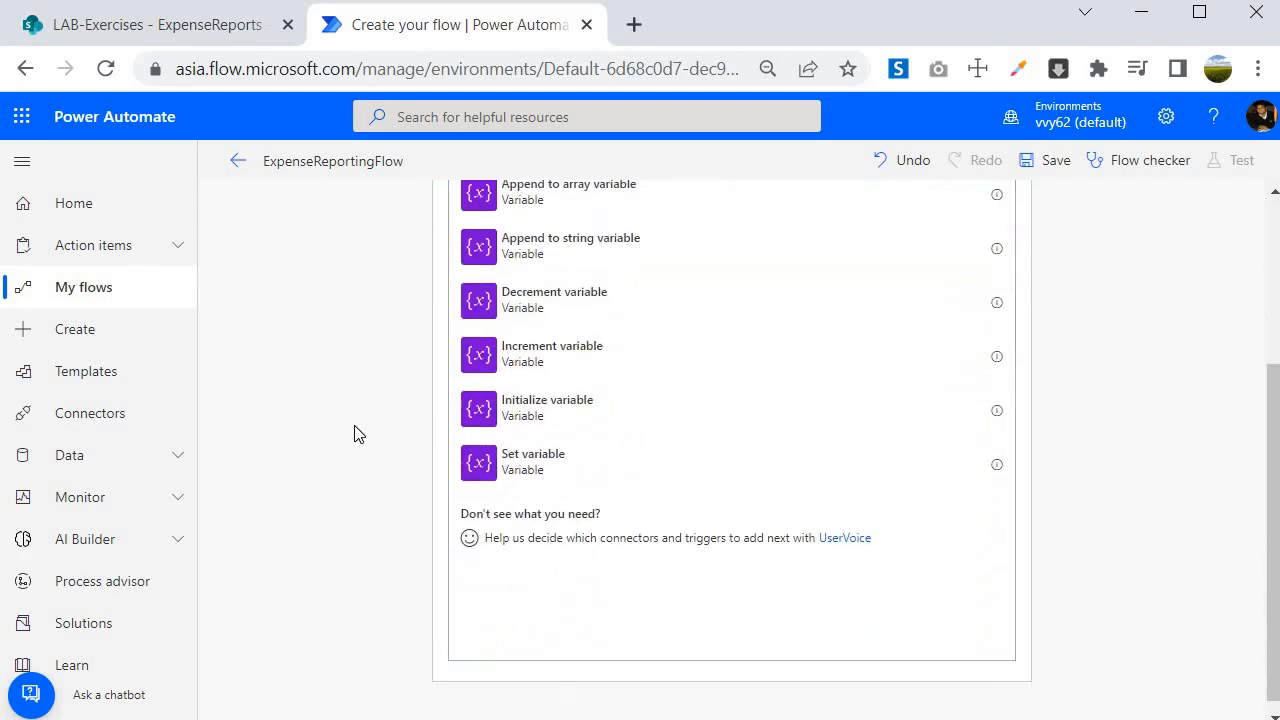
{"action": "left_click", "coordinate": [528, 416]}
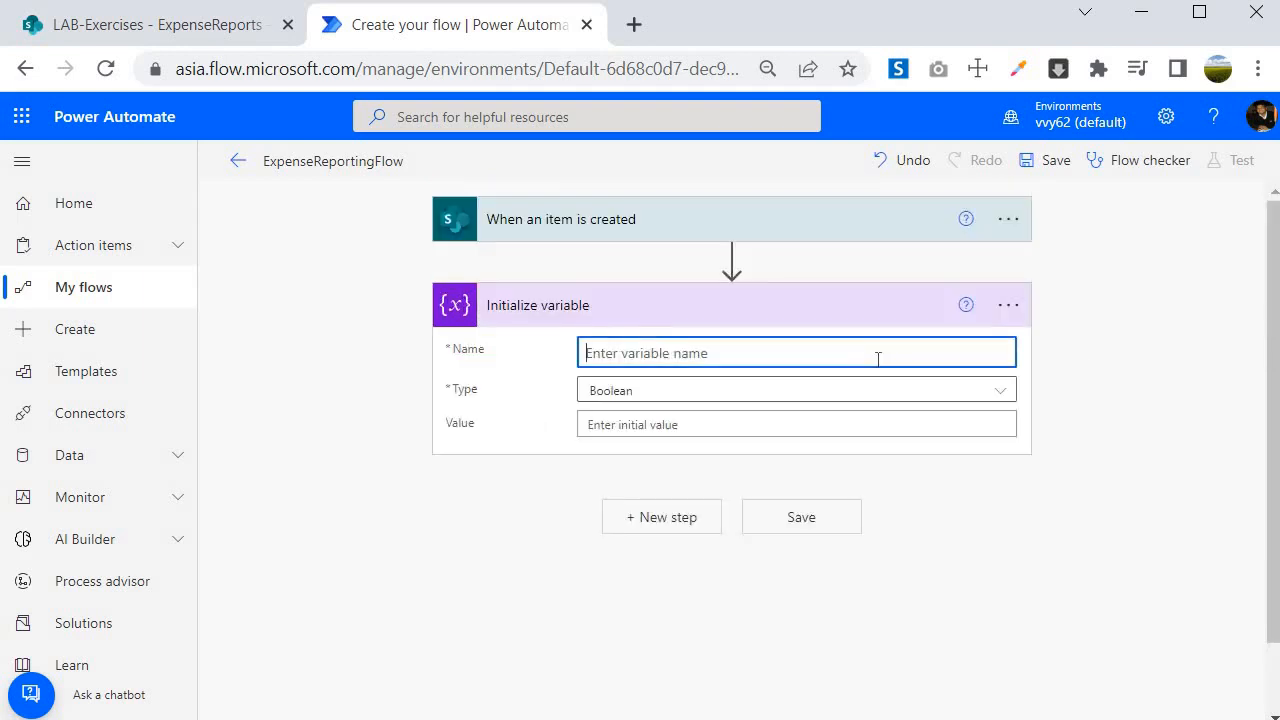
Step: Name the variable varArrApprovers and set its type to Array
{"action": "type", "text": "varArr"}
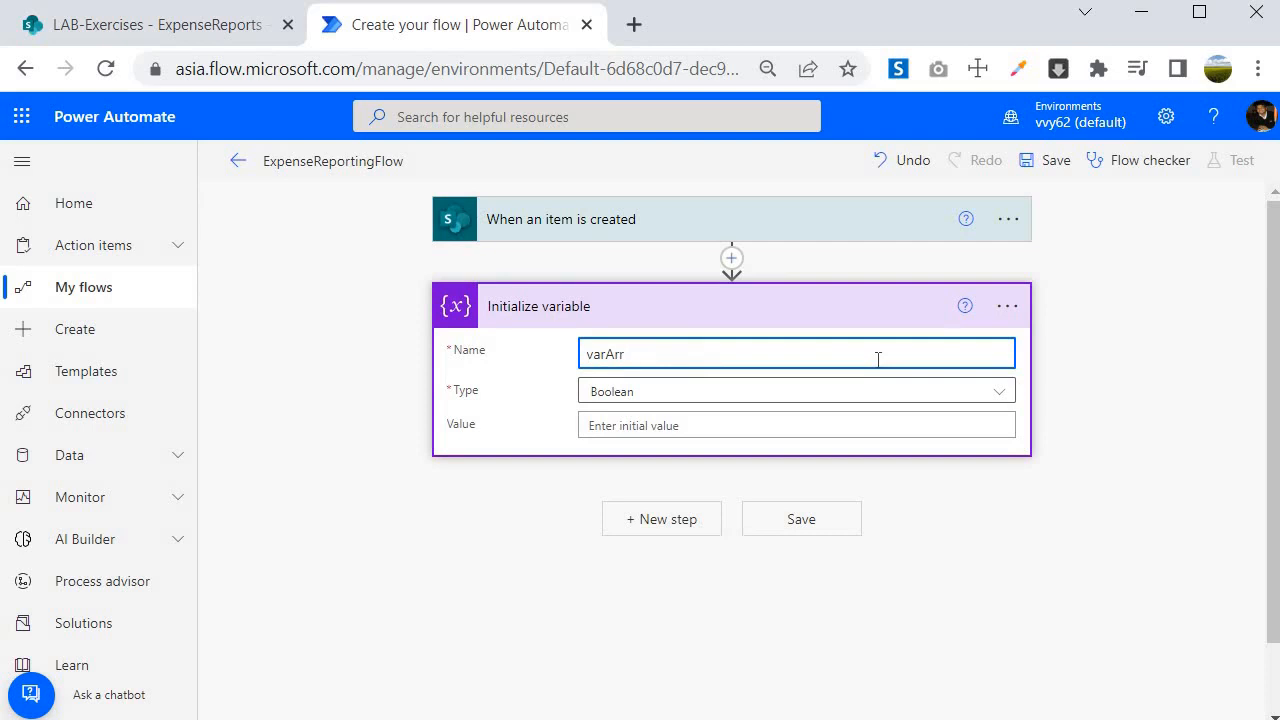
{"action": "type", "text": "Approvers"}
{"action": "left_click", "coordinate": [640, 391]}
{"action": "left_click", "coordinate": [612, 605]}
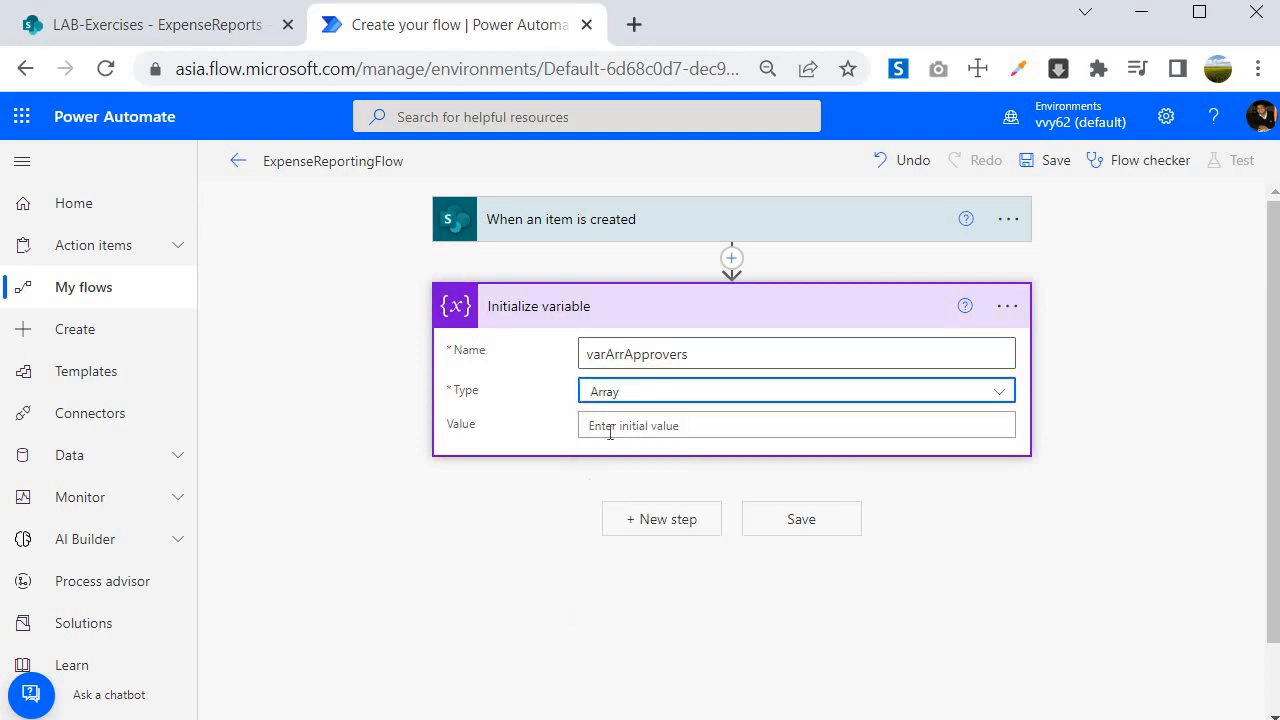
Step: Set the varArrApprovers variable's initial value to a bracketed array of the two approvers' quoted e-mail addresses, separated by a comma
{"action": "left_click", "coordinate": [610, 430]}
{"action": "type", "text": "["}
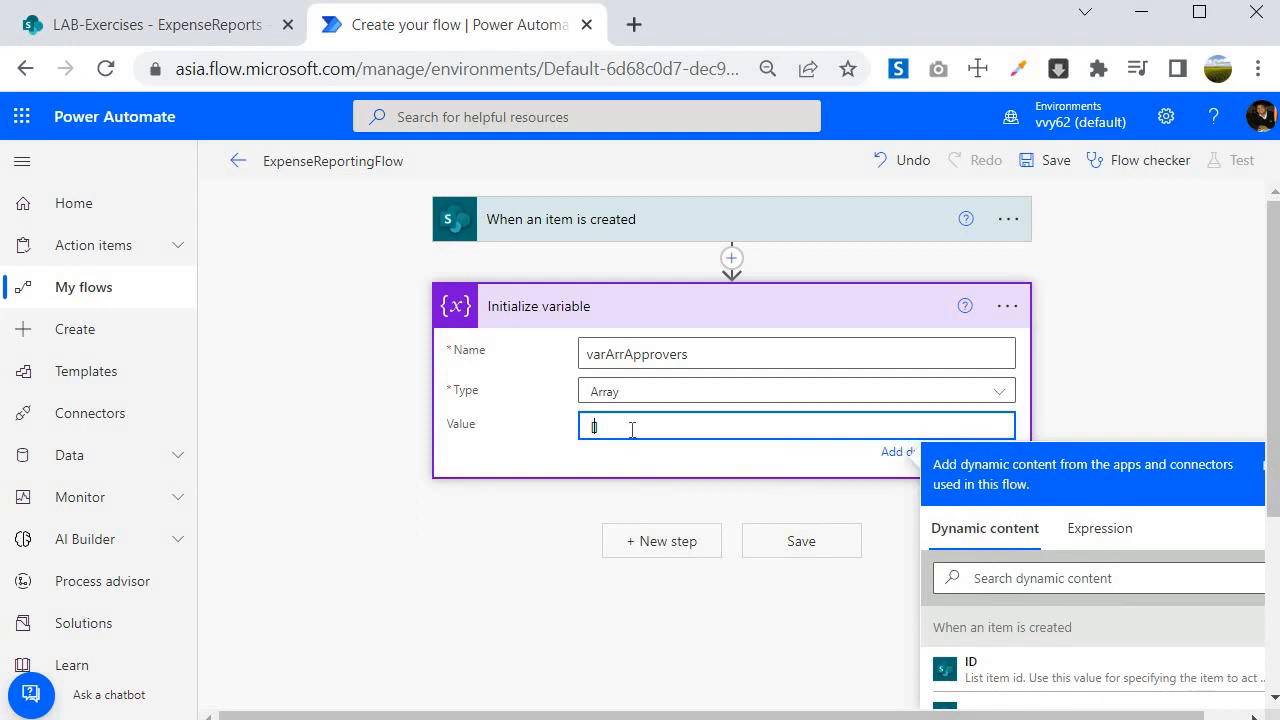
{"action": "key", "text": "ctrl+v"}
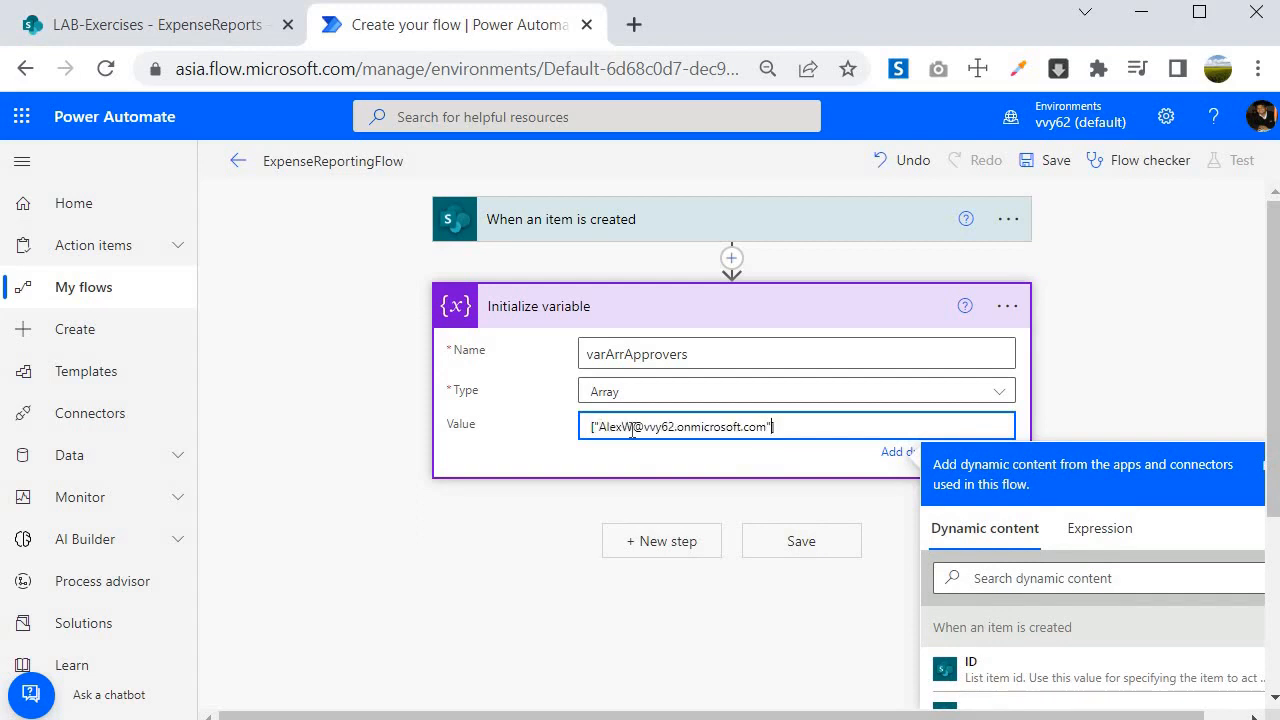
{"action": "key", "text": "BackSpace"}
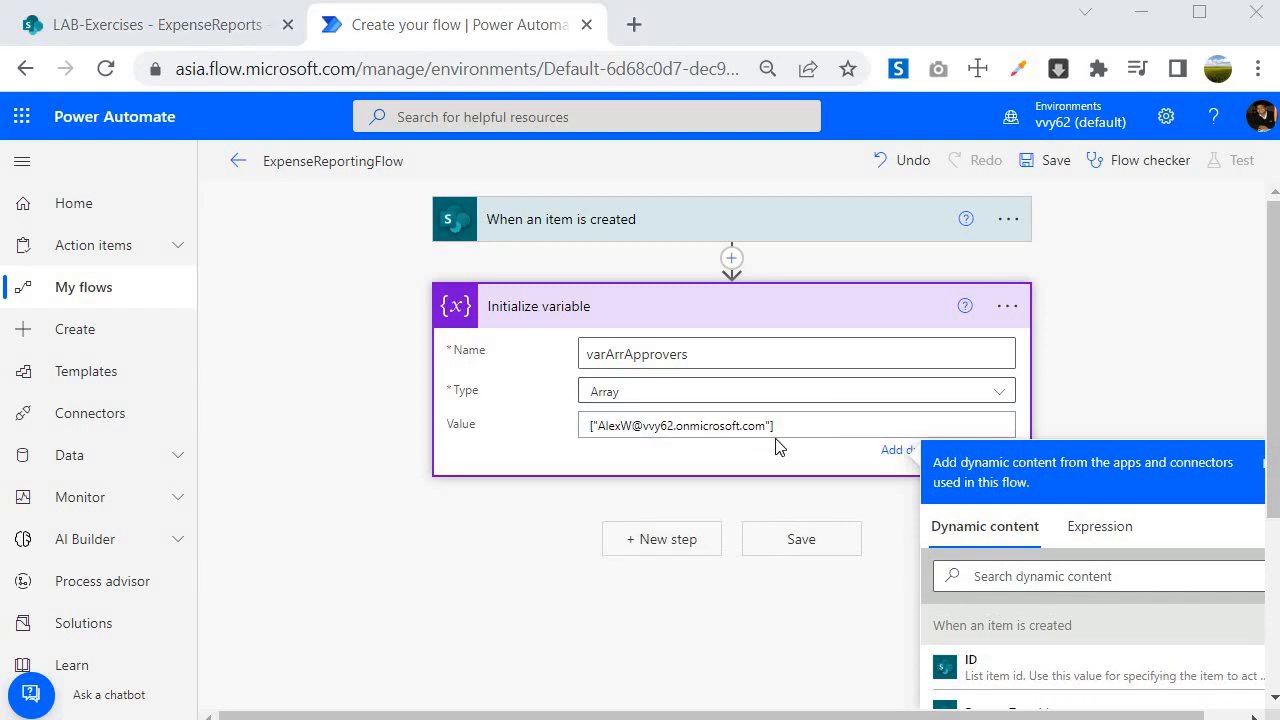
{"action": "left_click", "coordinate": [594, 425]}
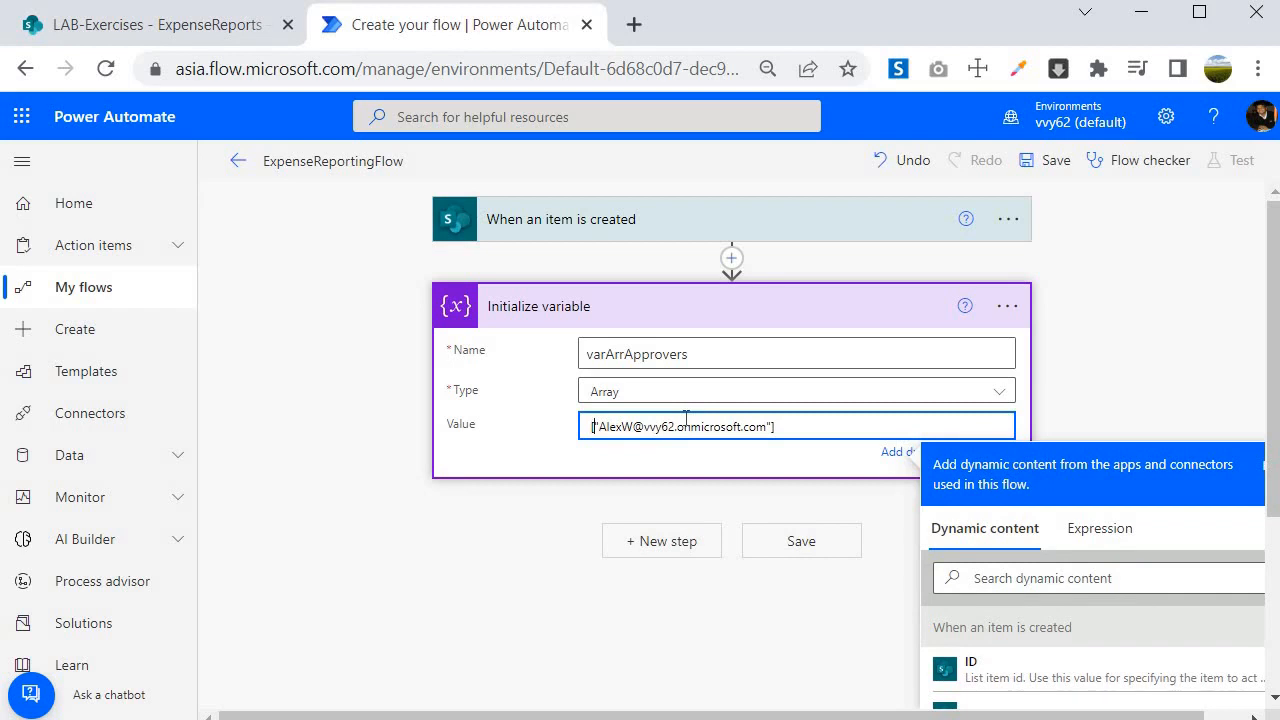
{"action": "key", "text": "ctrl+v"}
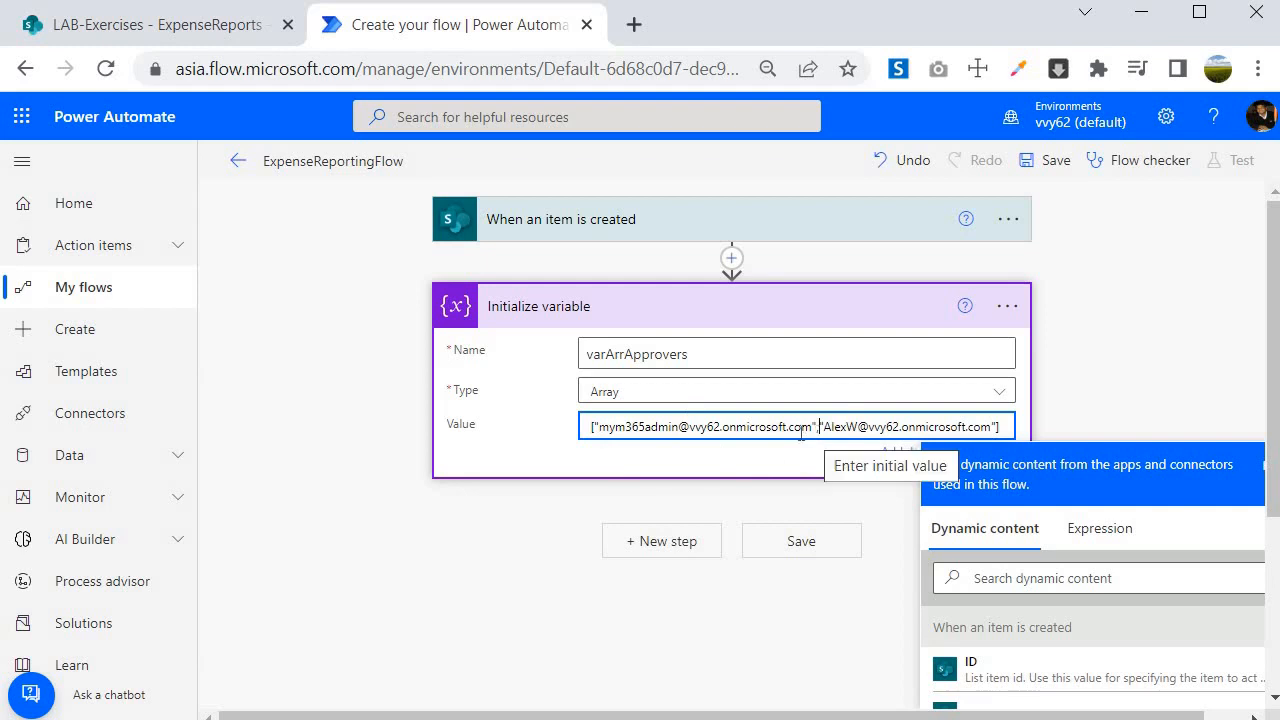
{"action": "type", "text": ","}
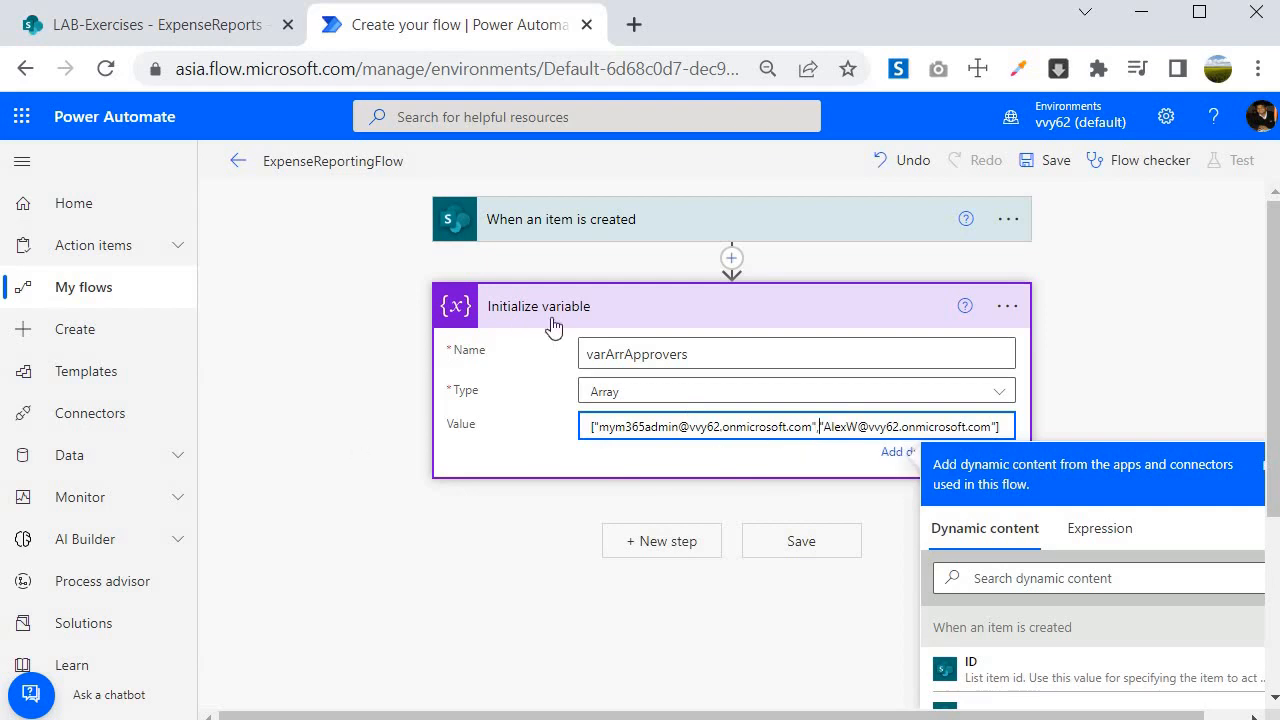
{"action": "left_click", "coordinate": [640, 305]}
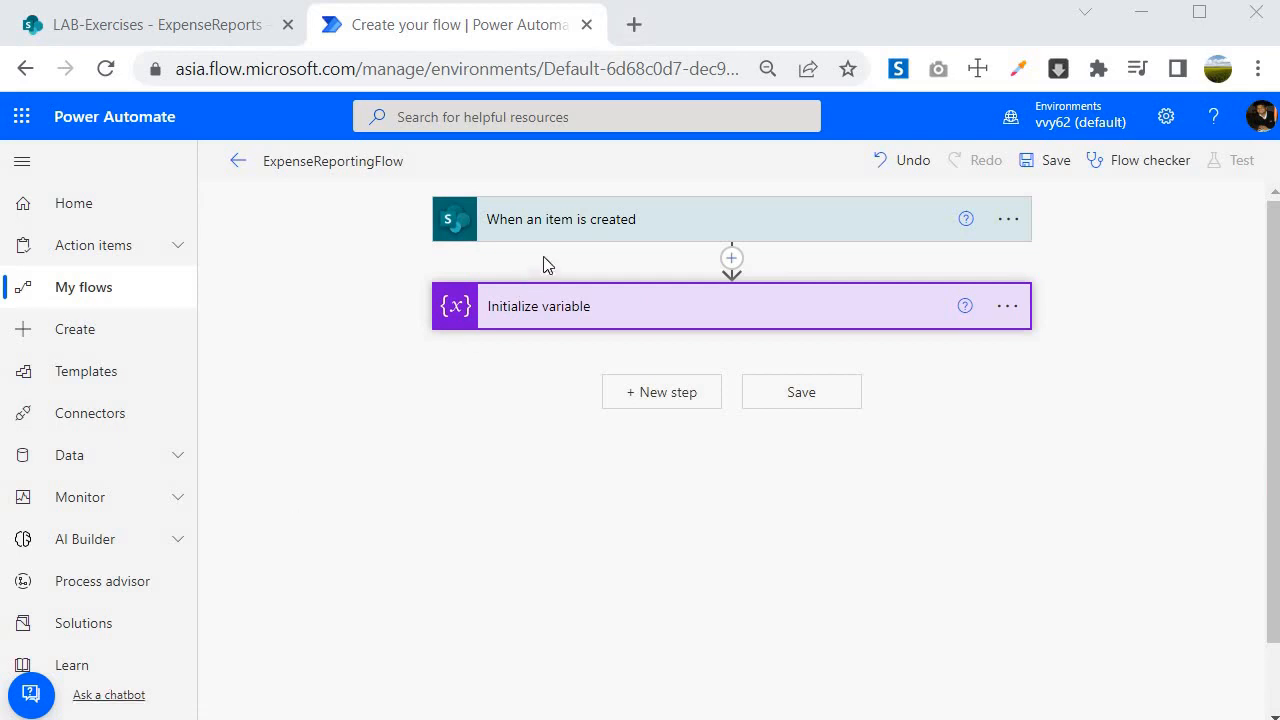
Step: Add a SharePoint Update item action below the Initialize variable action
{"action": "left_click", "coordinate": [646, 404]}
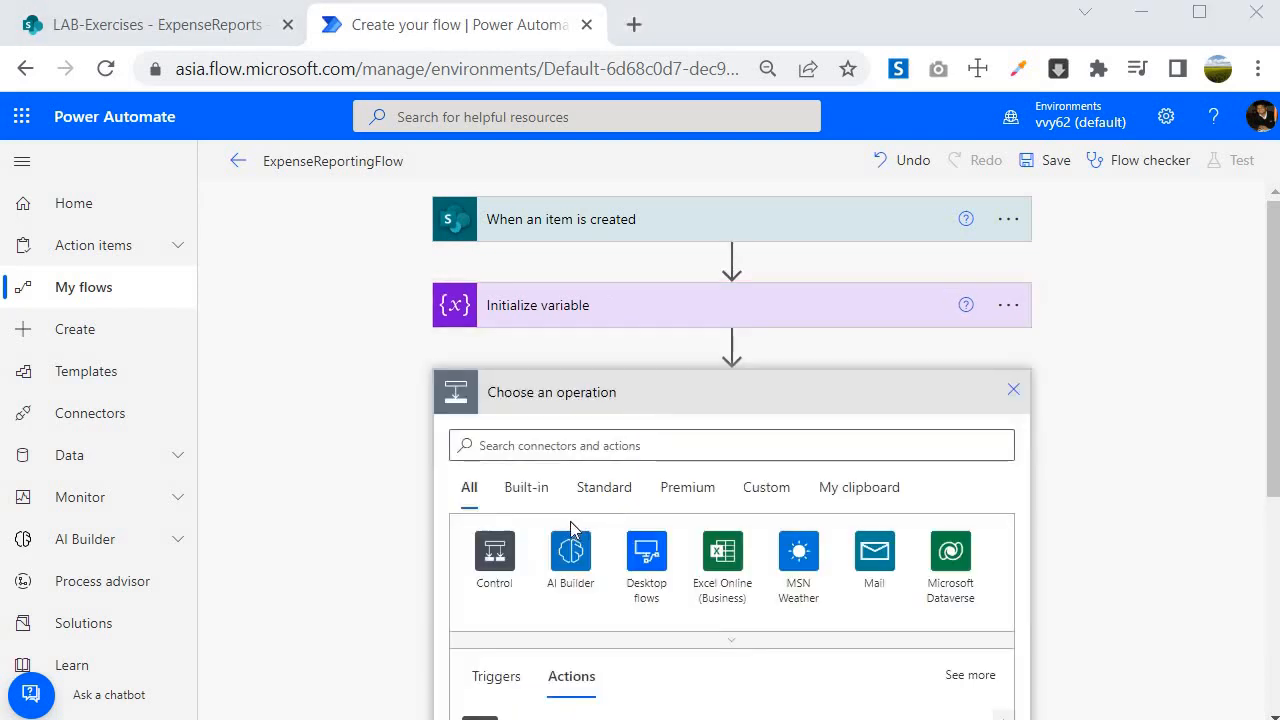
{"action": "scroll", "coordinate": [620, 530], "scroll_direction": "down", "scroll_amount": 1}
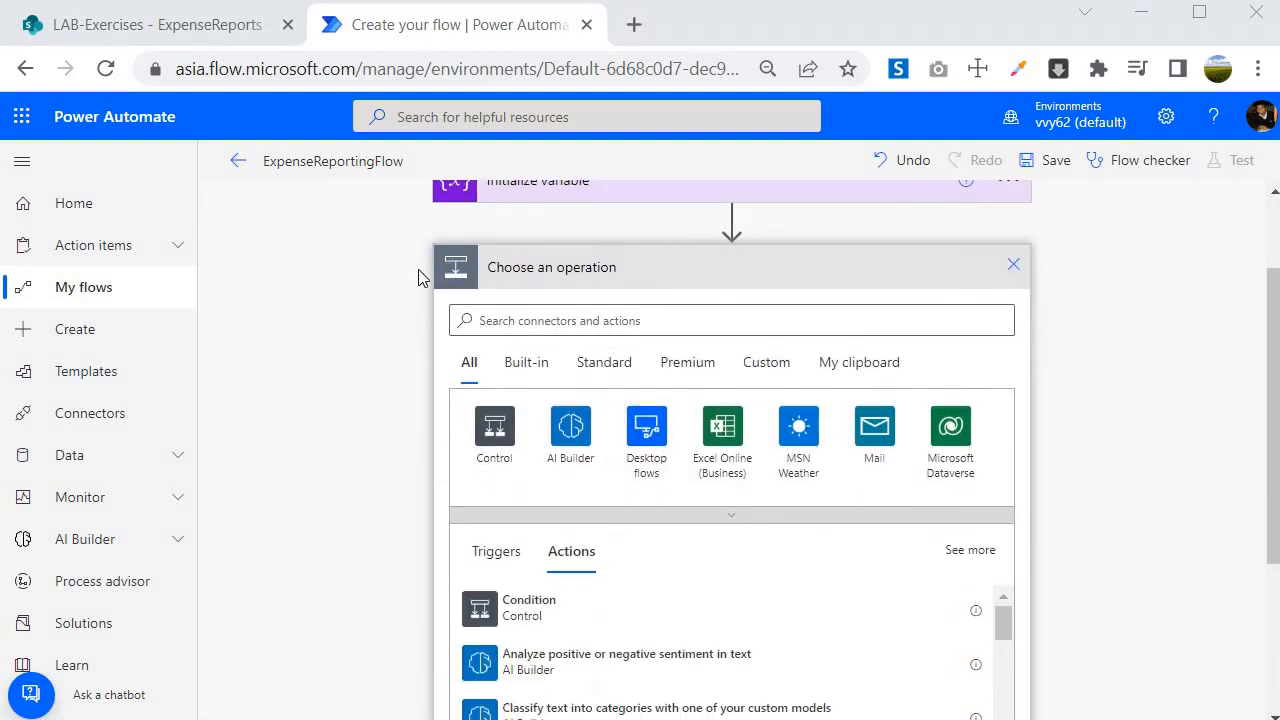
{"action": "left_click", "coordinate": [520, 320]}
{"action": "type", "text": "upd"}
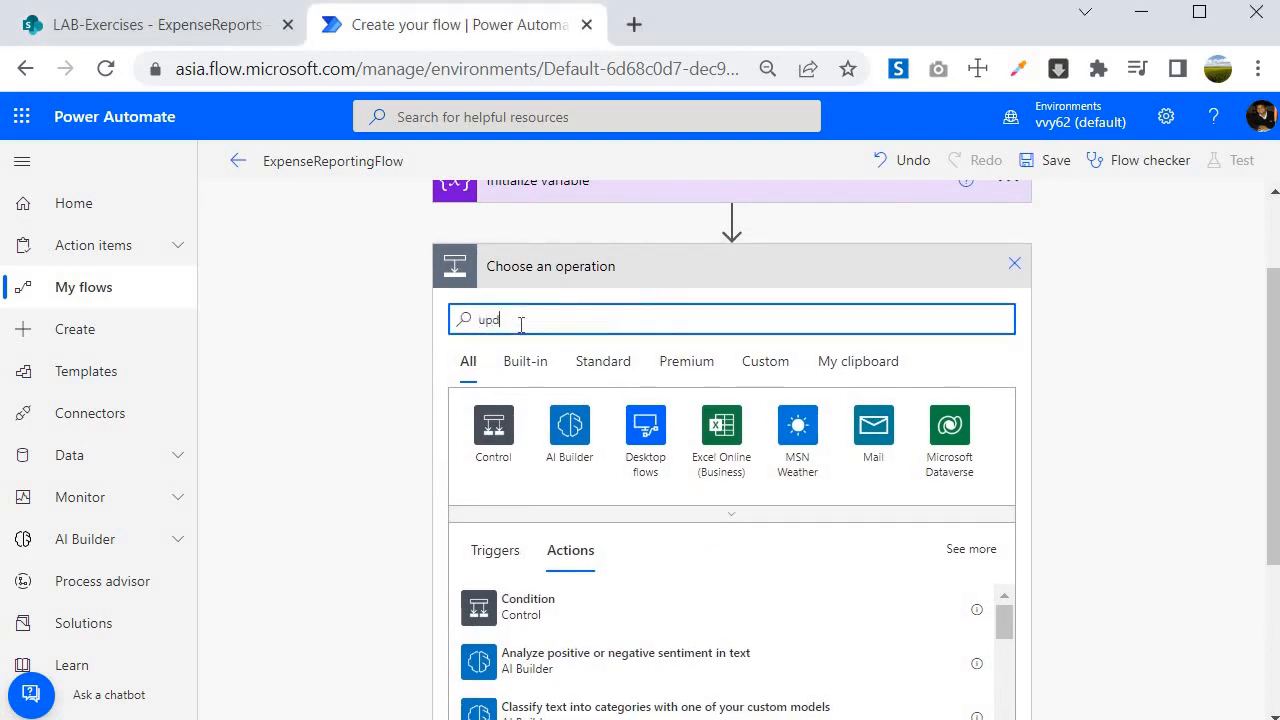
{"action": "type", "text": "ate"}
{"action": "scroll", "coordinate": [530, 545], "scroll_direction": "down", "scroll_amount": 1}
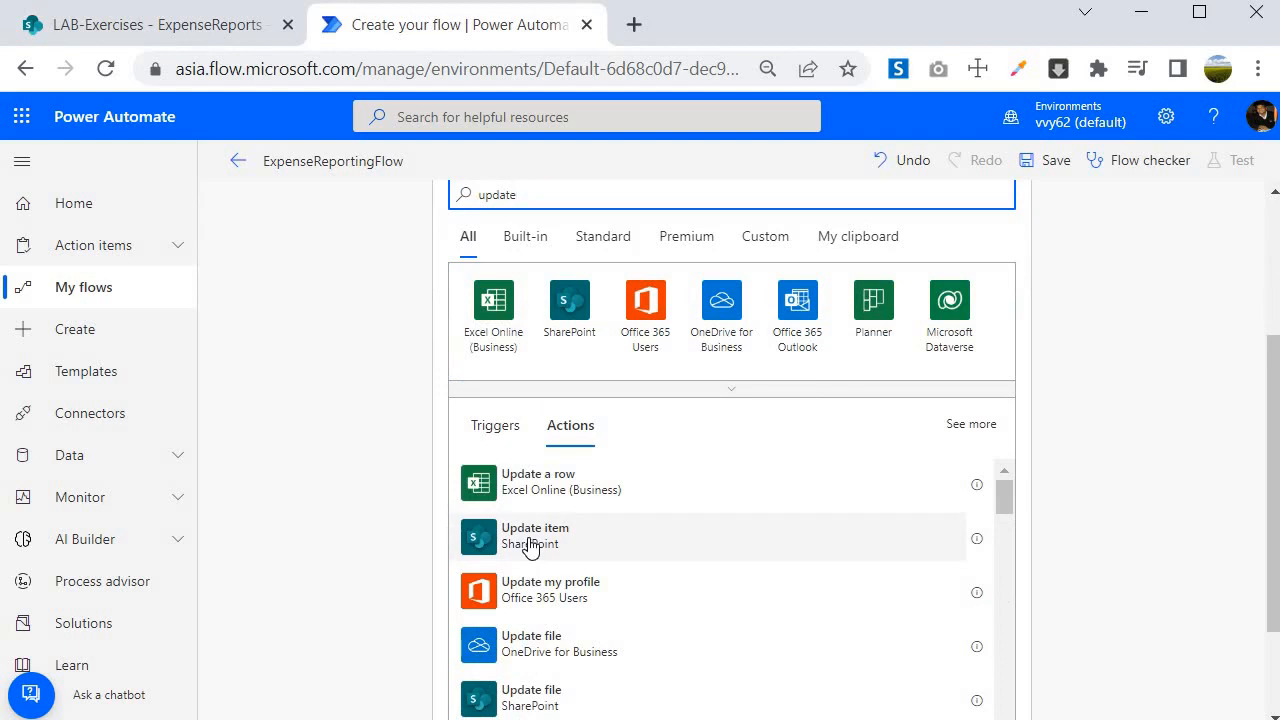
{"action": "left_click", "coordinate": [530, 545]}
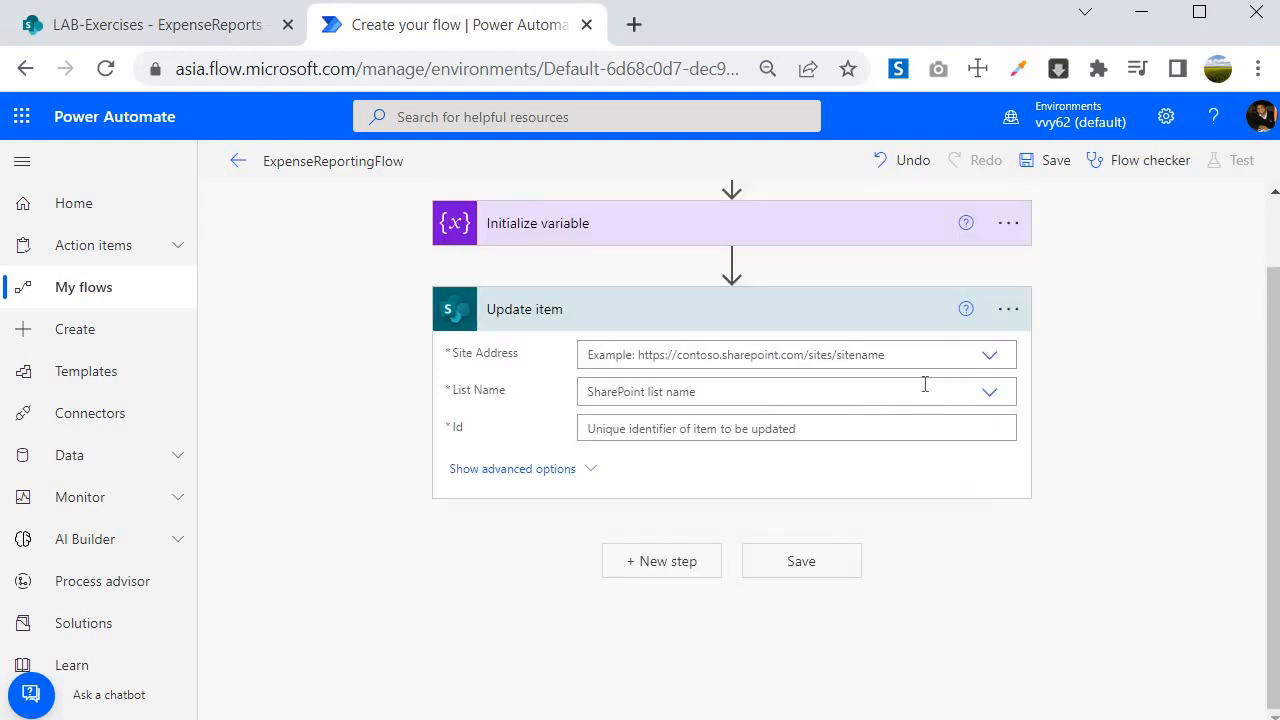
{"action": "left_click", "coordinate": [987, 362]}
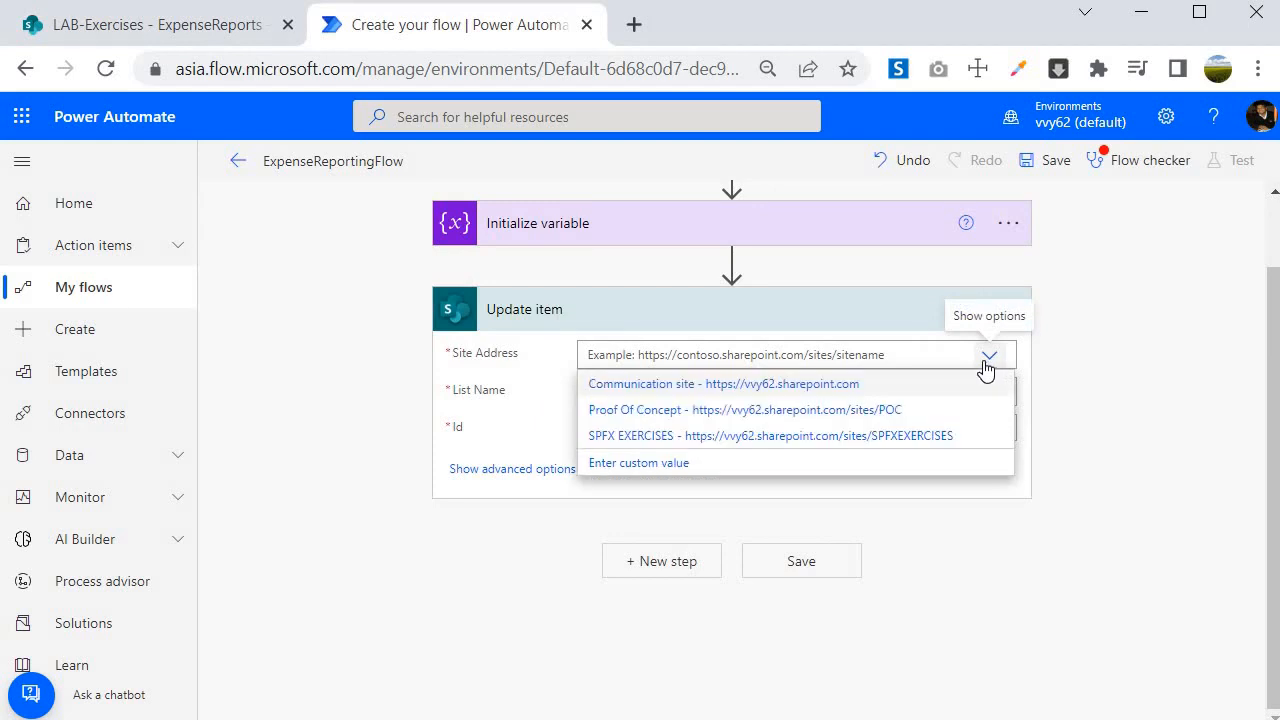
{"action": "left_click", "coordinate": [648, 462]}
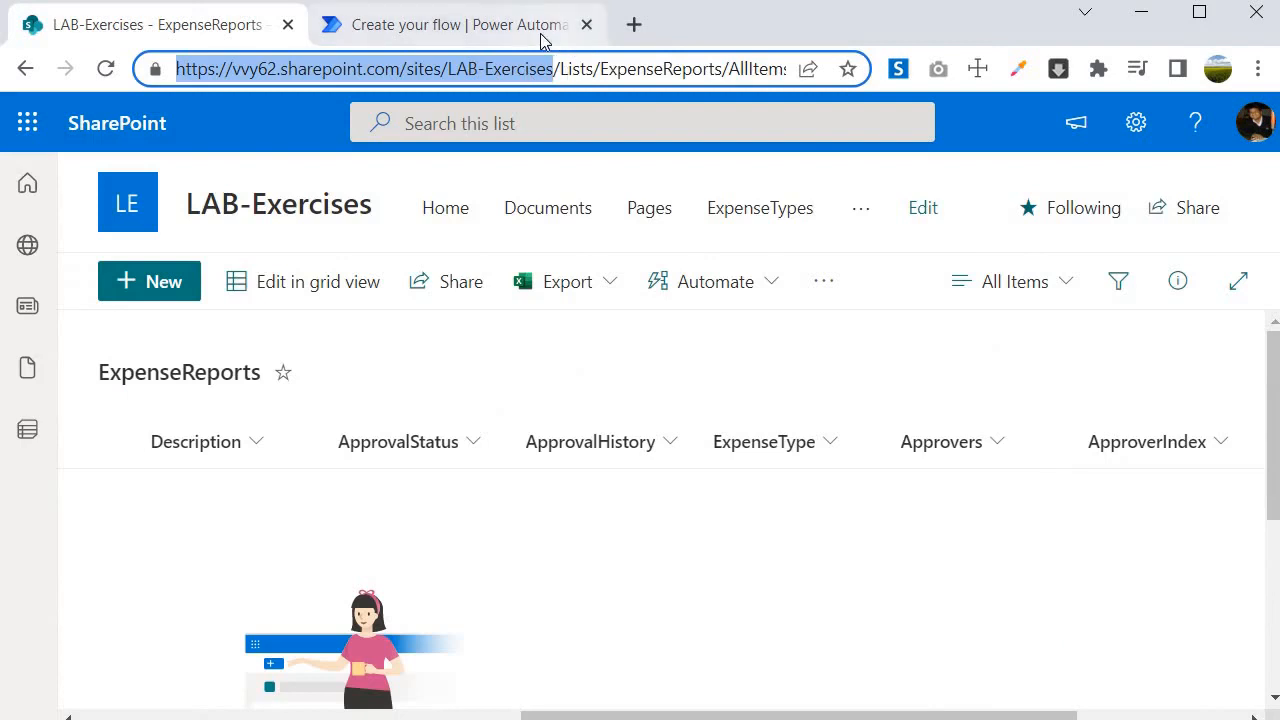
{"action": "left_click", "coordinate": [543, 32]}
{"action": "type", "text": "https://vvy62.sharepoint.com/sites/LAB-Exercises"}
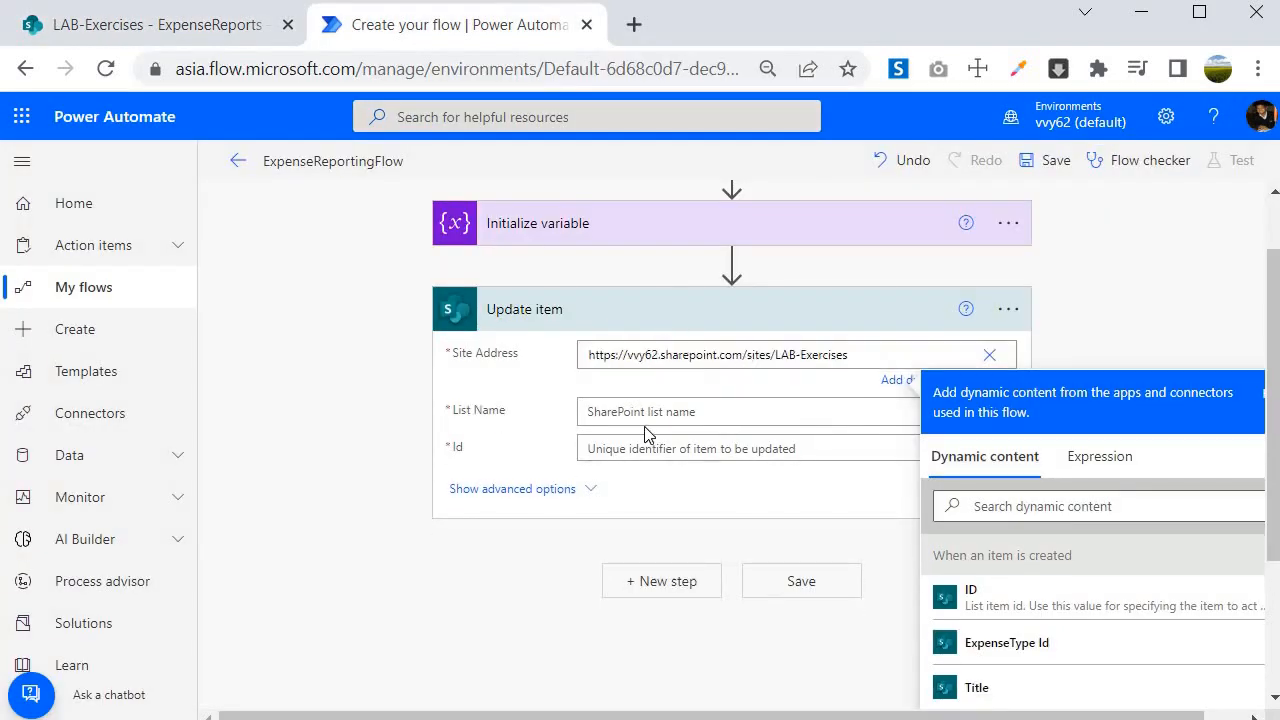
{"action": "left_click", "coordinate": [650, 412]}
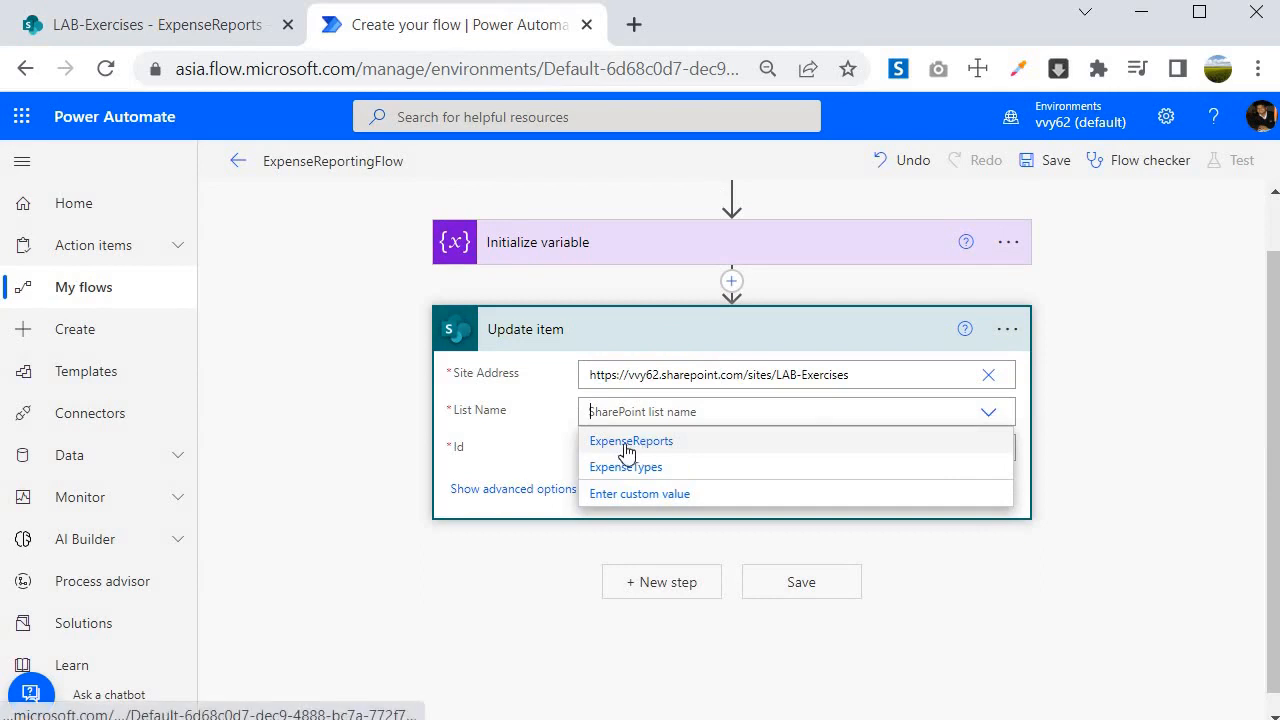
{"action": "left_click", "coordinate": [628, 444]}
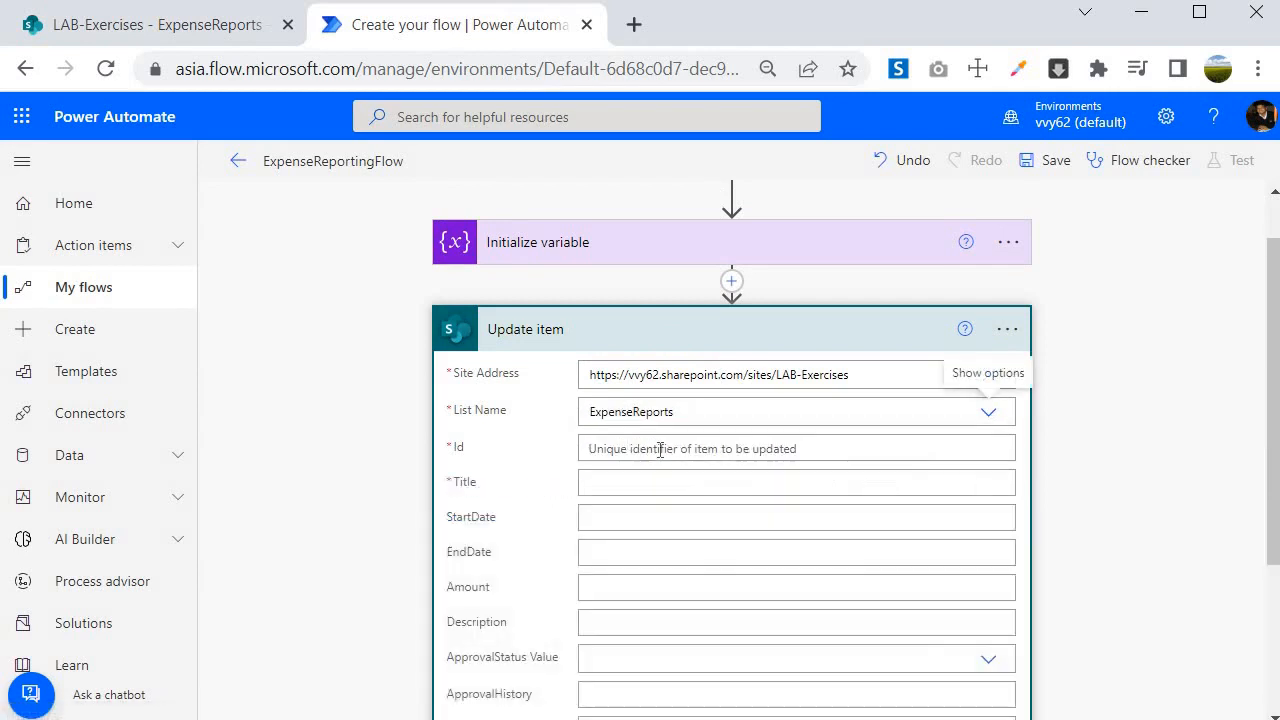
Step: Fill the Update item action's Id and Title with the trigger's ID and Title dynamic content
{"action": "left_click", "coordinate": [660, 450]}
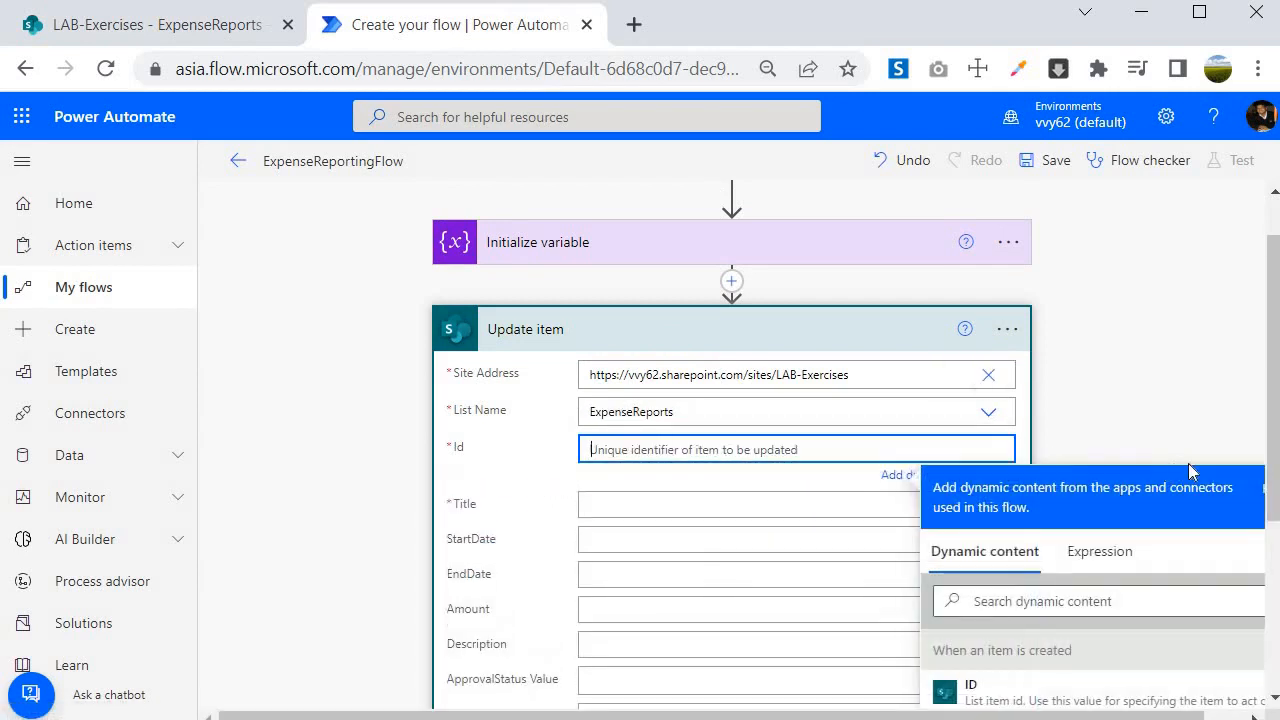
{"action": "scroll", "coordinate": [1100, 450], "scroll_direction": "down", "scroll_amount": 3}
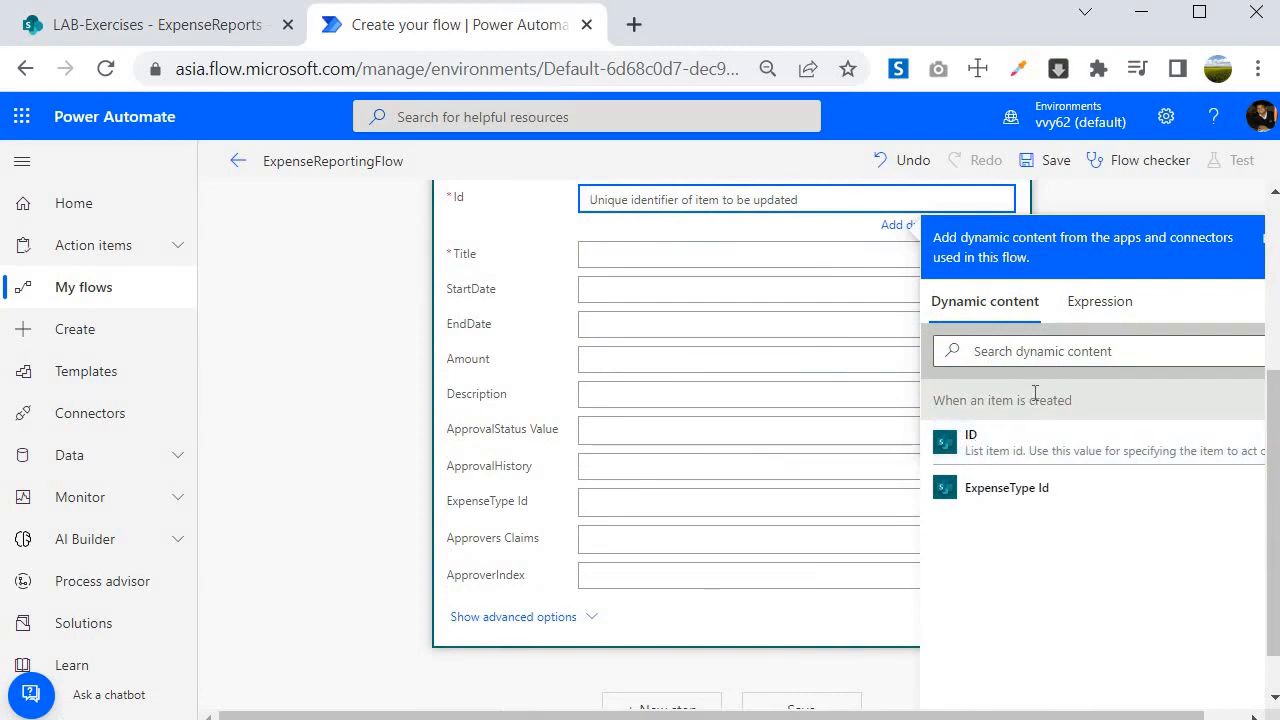
{"action": "left_click", "coordinate": [945, 440]}
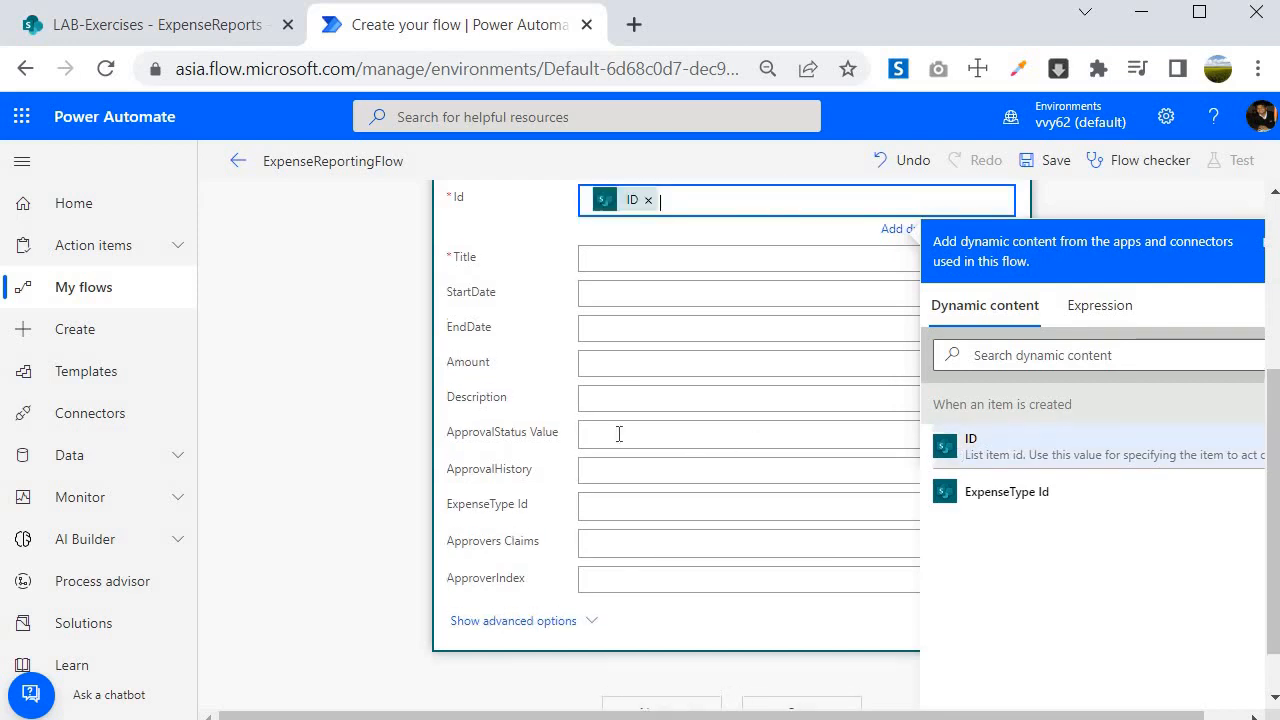
{"action": "left_click", "coordinate": [603, 260]}
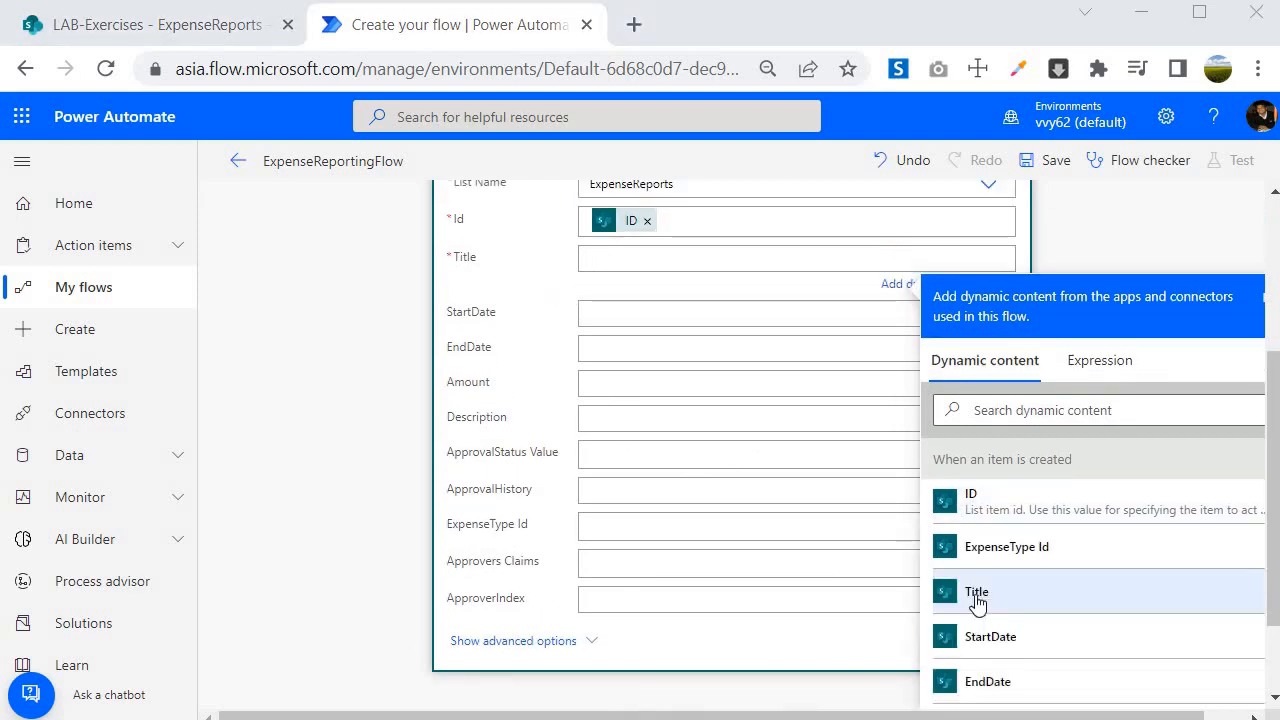
{"action": "left_click", "coordinate": [977, 595]}
Step: Fill the Update item action's StartDate and EndDate with the trigger's matching dynamic content
{"action": "key", "text": "Tab"}
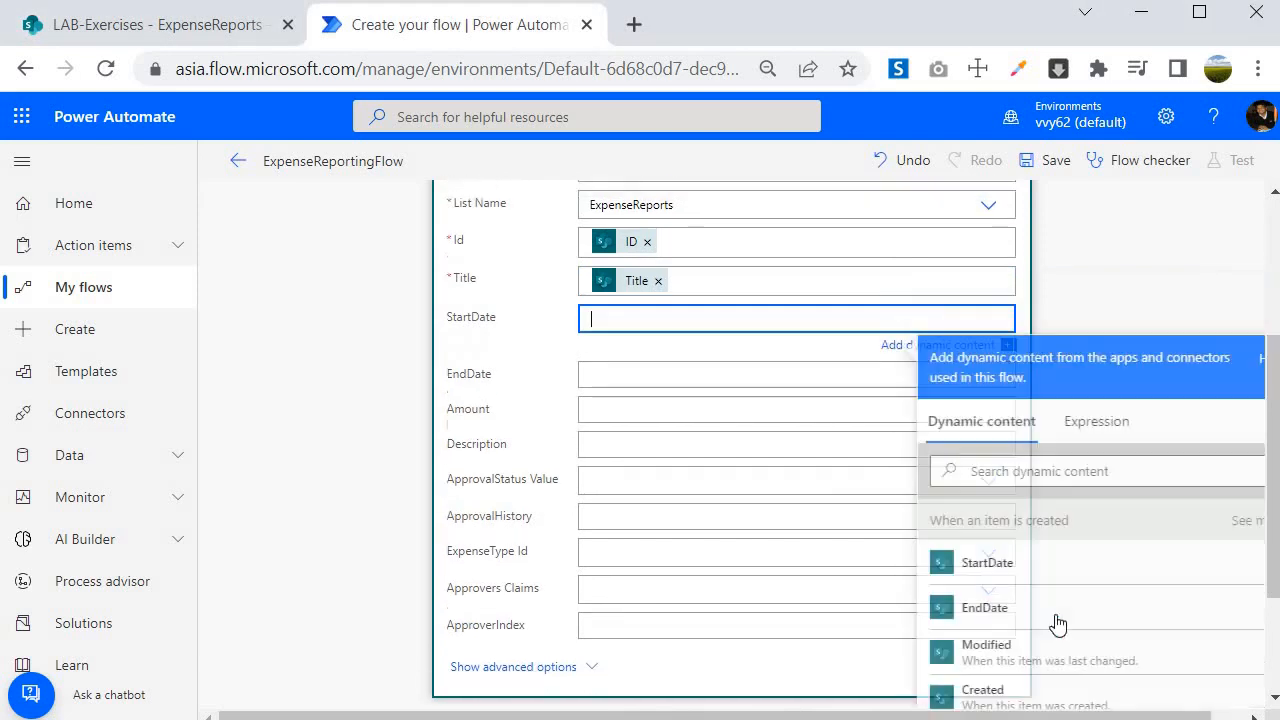
{"action": "scroll", "coordinate": [1020, 590], "scroll_direction": "down", "scroll_amount": 1}
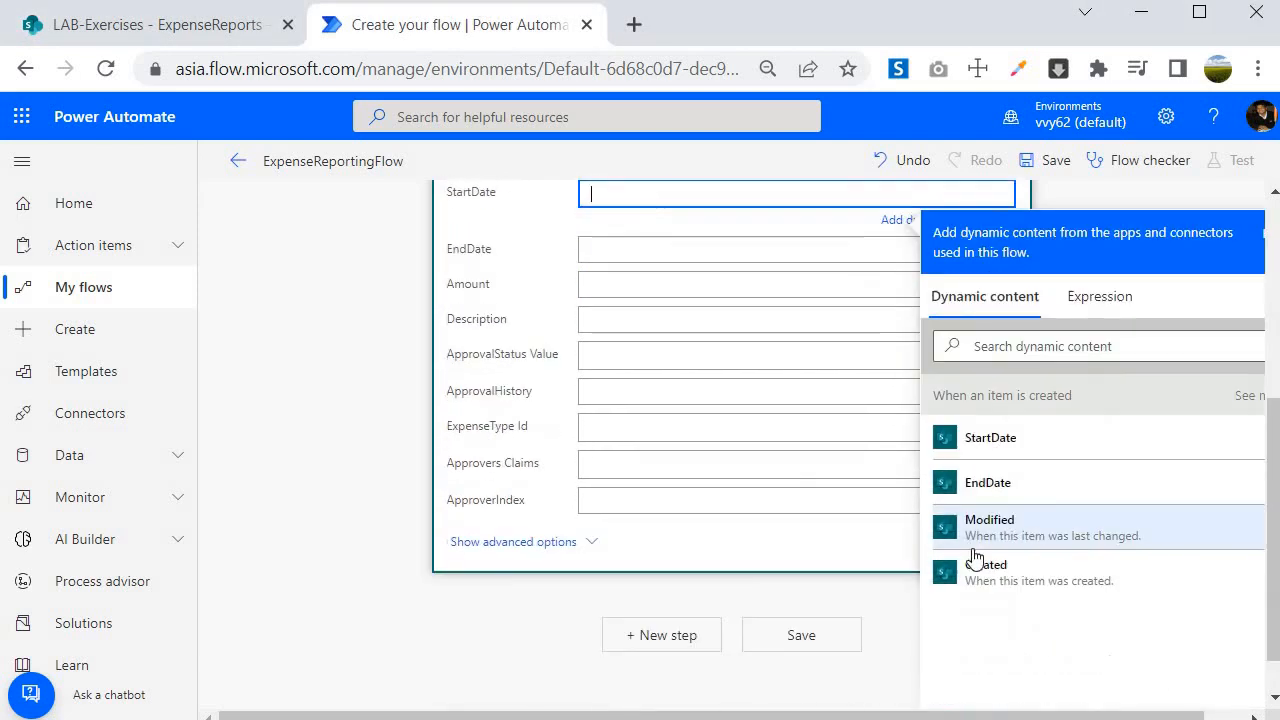
{"action": "left_click", "coordinate": [991, 445]}
{"action": "key", "text": "Tab"}
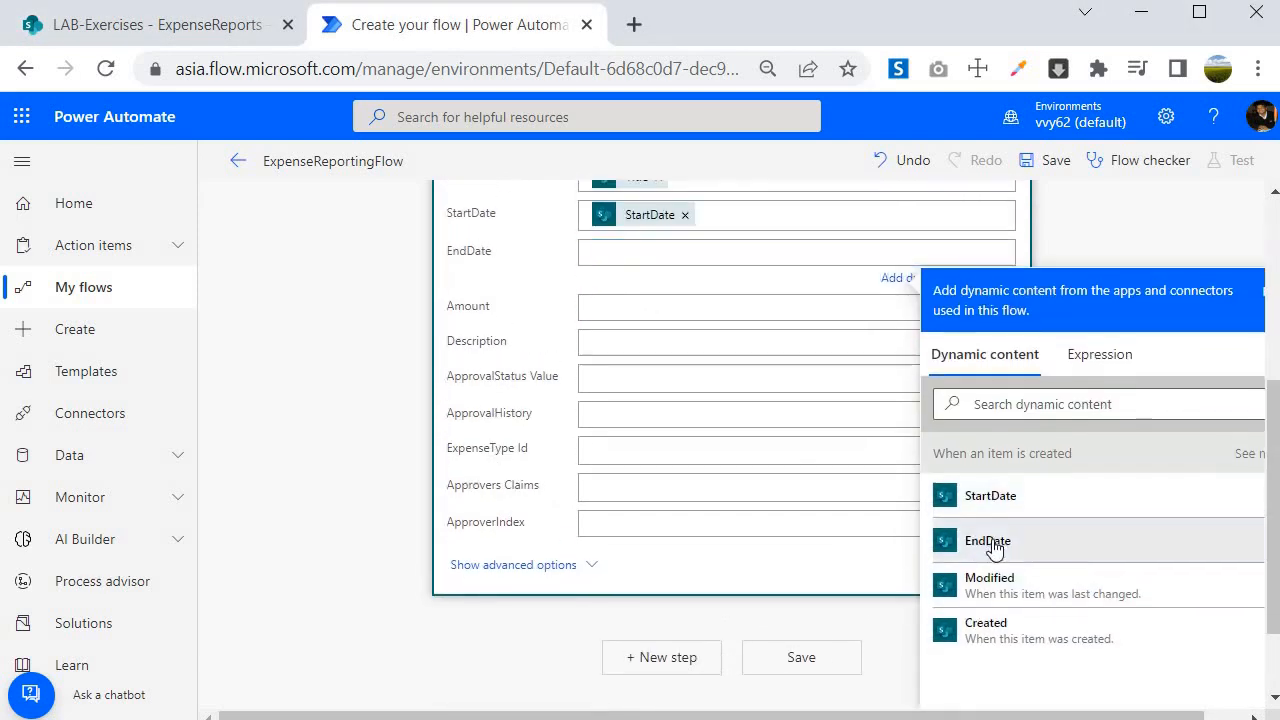
{"action": "left_click", "coordinate": [990, 545]}
{"action": "scroll", "coordinate": [570, 480], "scroll_direction": "up", "scroll_amount": 3}
{"action": "scroll", "coordinate": [595, 480], "scroll_direction": "down", "scroll_amount": 3}
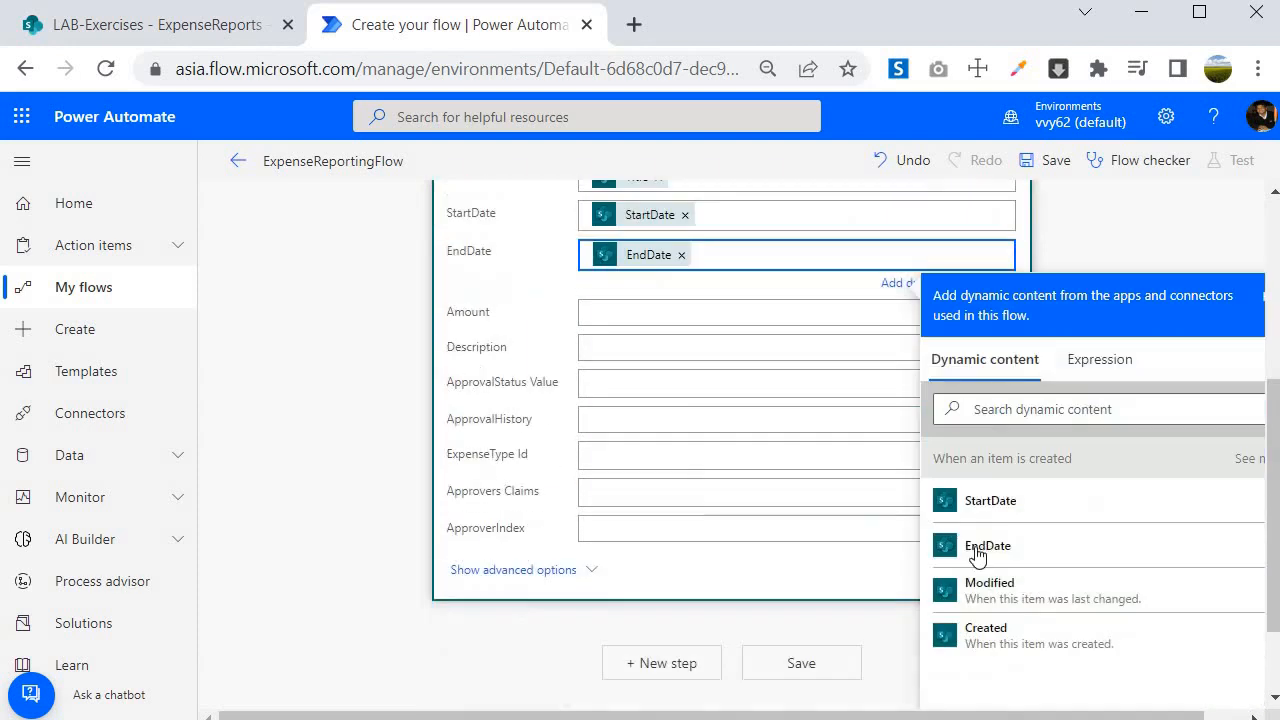
Step: Fill the Update item action's Amount and Description with the trigger's matching dynamic content
{"action": "key", "text": "Tab"}
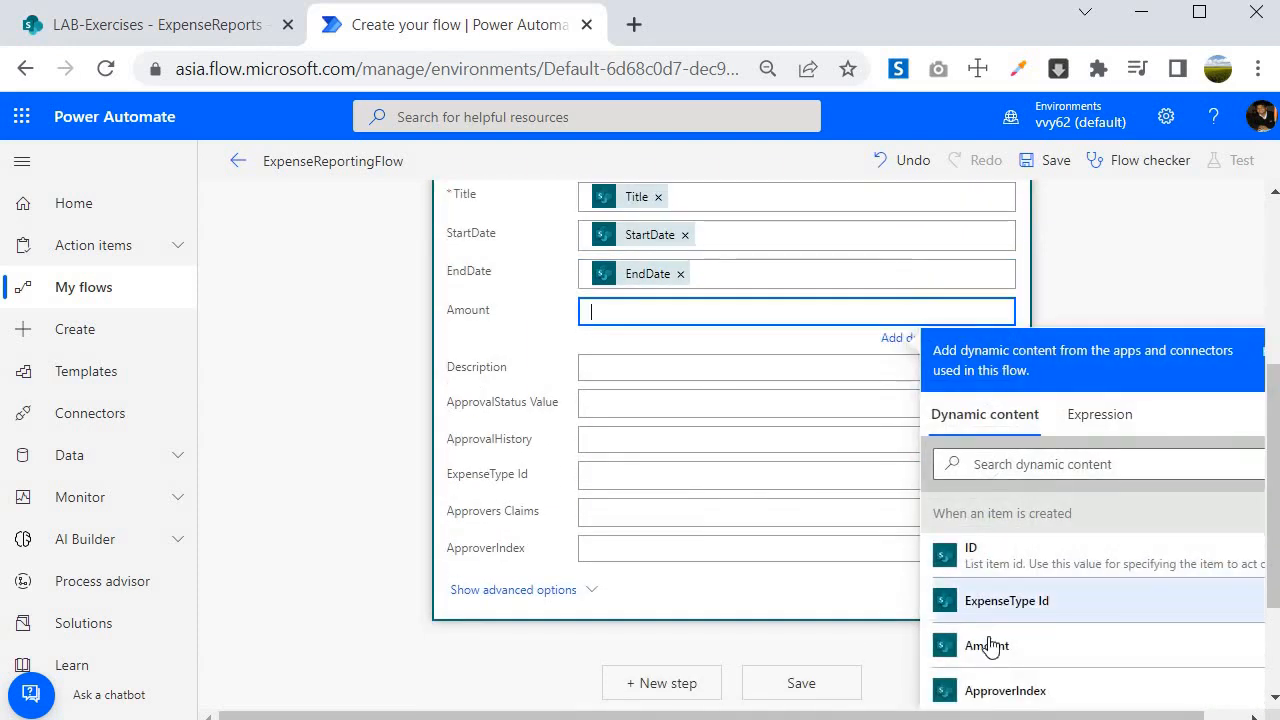
{"action": "left_click", "coordinate": [987, 645]}
{"action": "key", "text": "Tab"}
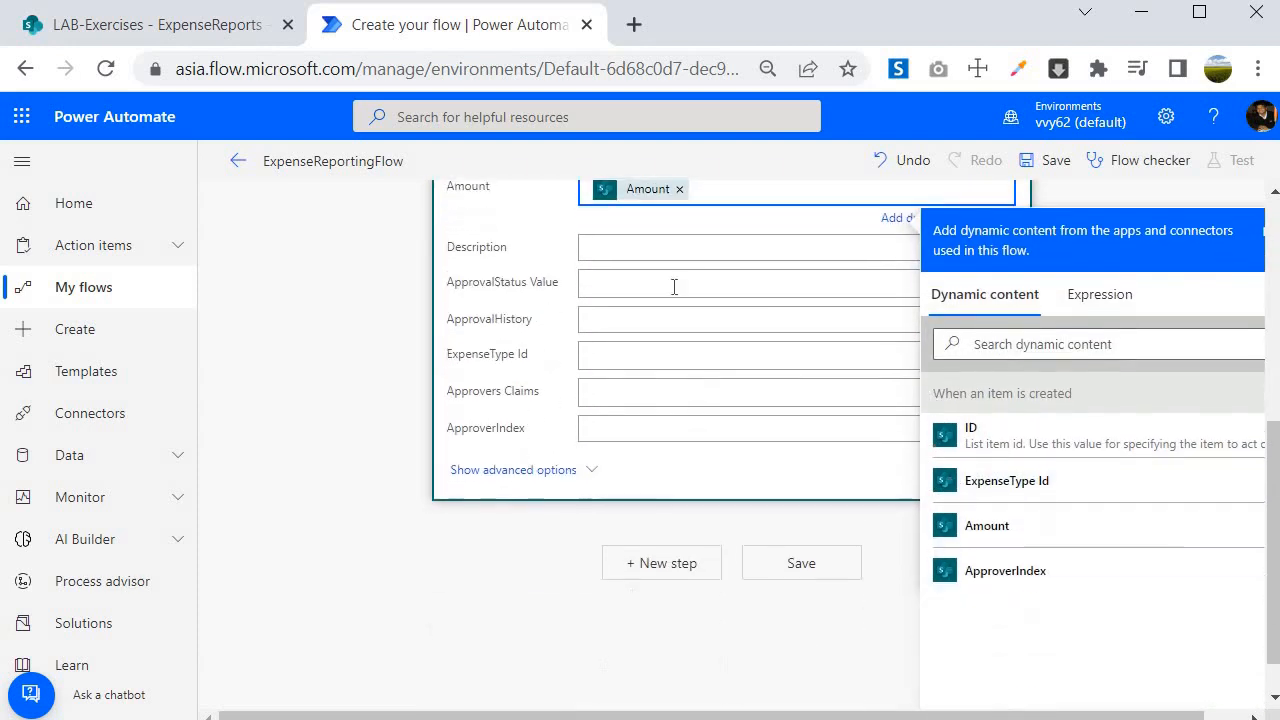
{"action": "scroll", "coordinate": [1057, 586], "scroll_direction": "down", "scroll_amount": 1}
{"action": "left_click", "coordinate": [1057, 590]}
Step: Set the Update item action's ApprovalStatus Value to Pending, and save the flow
{"action": "left_click", "coordinate": [615, 308]}
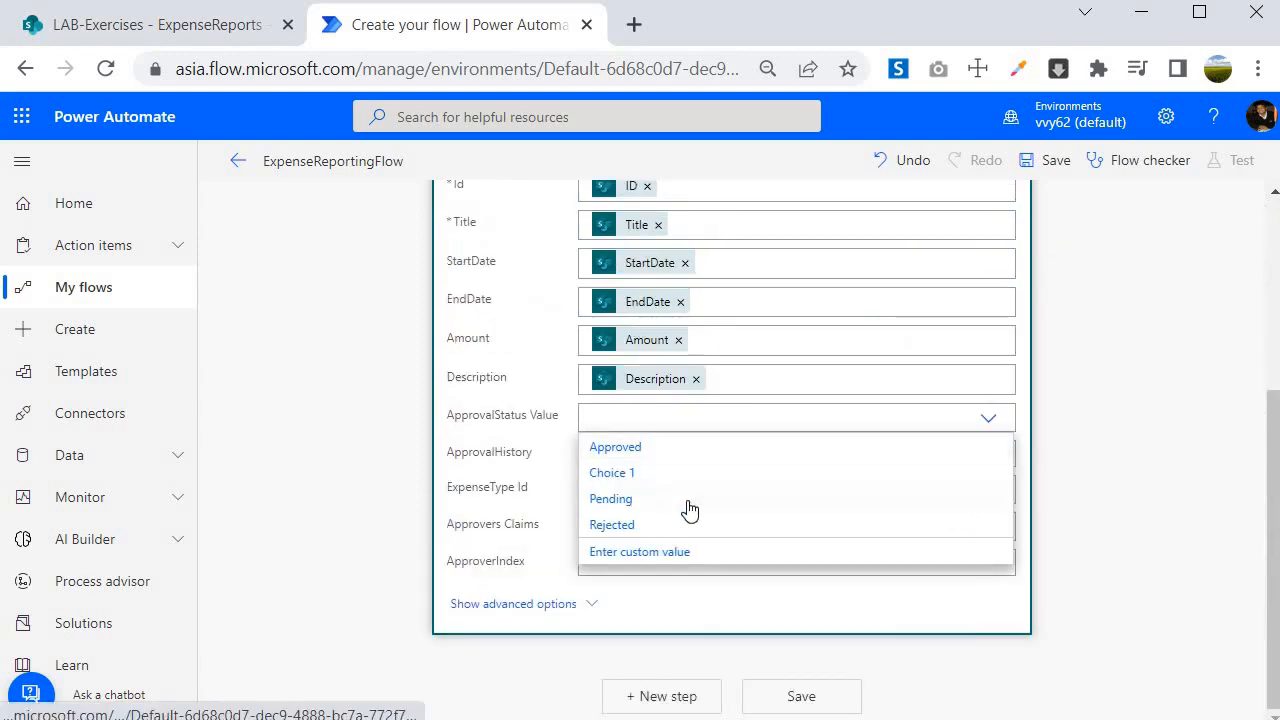
{"action": "left_click", "coordinate": [625, 498]}
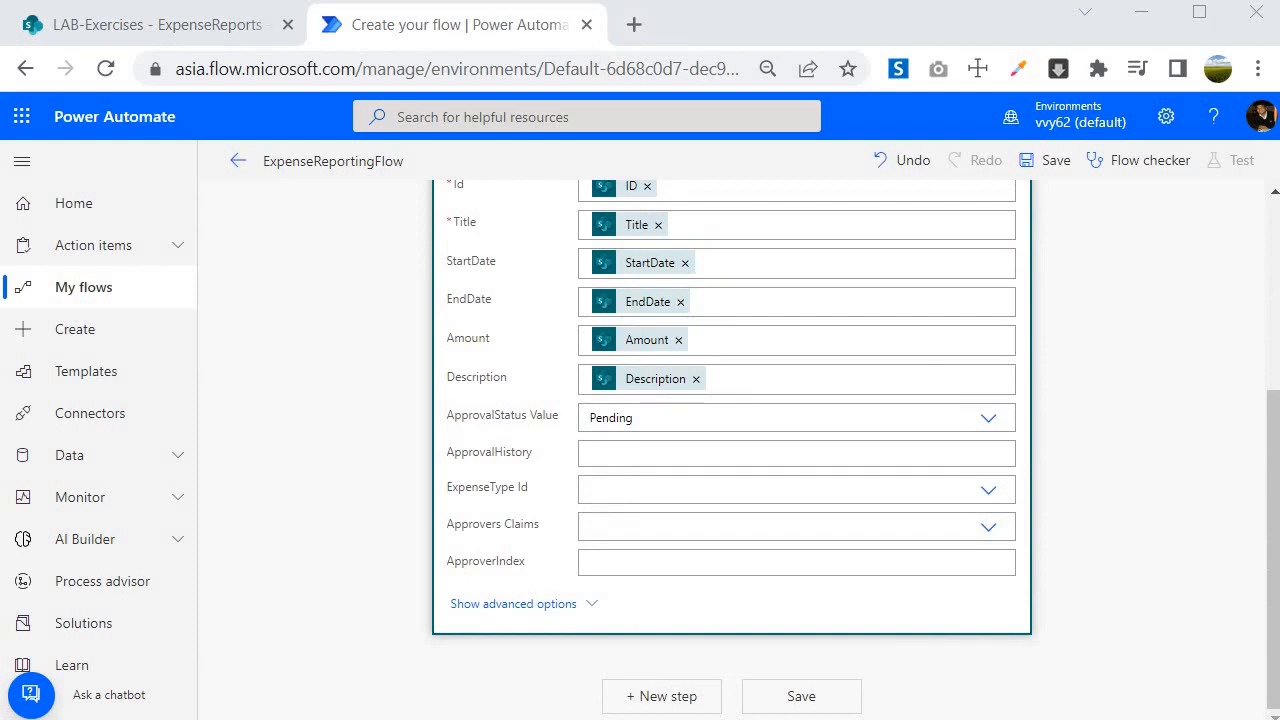
{"action": "left_click", "coordinate": [808, 698]}
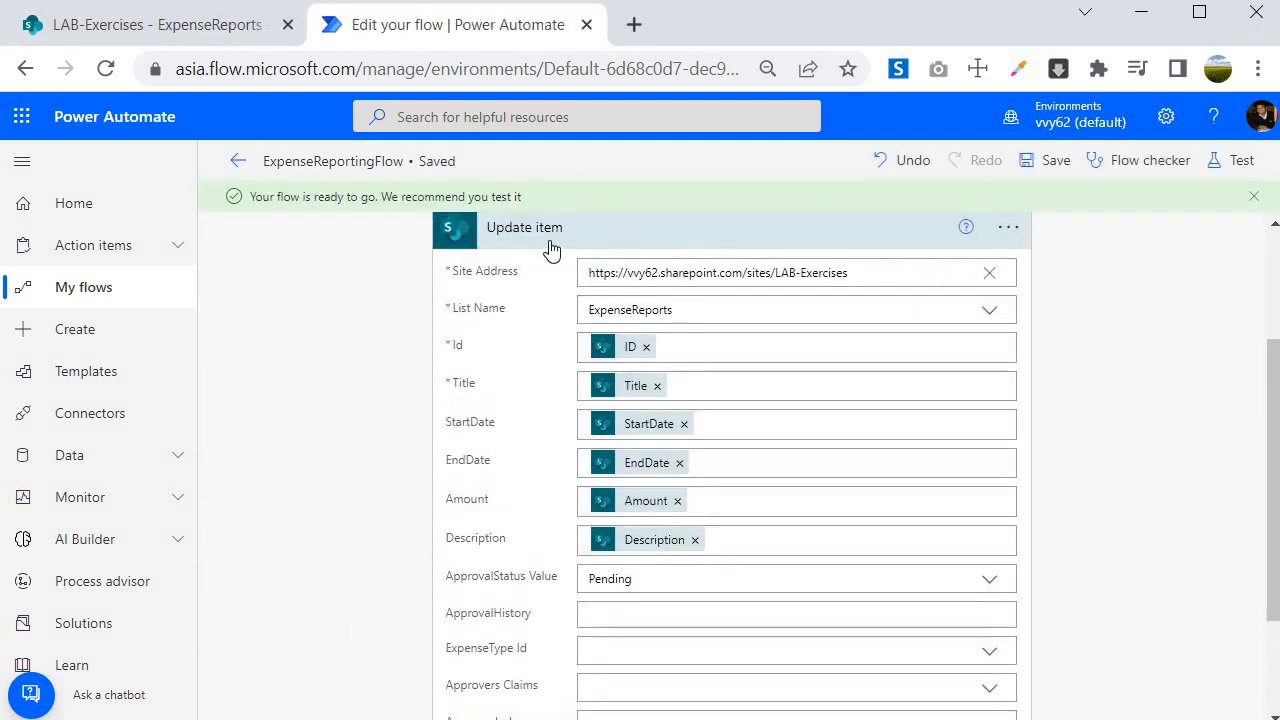
{"action": "left_click", "coordinate": [551, 240]}
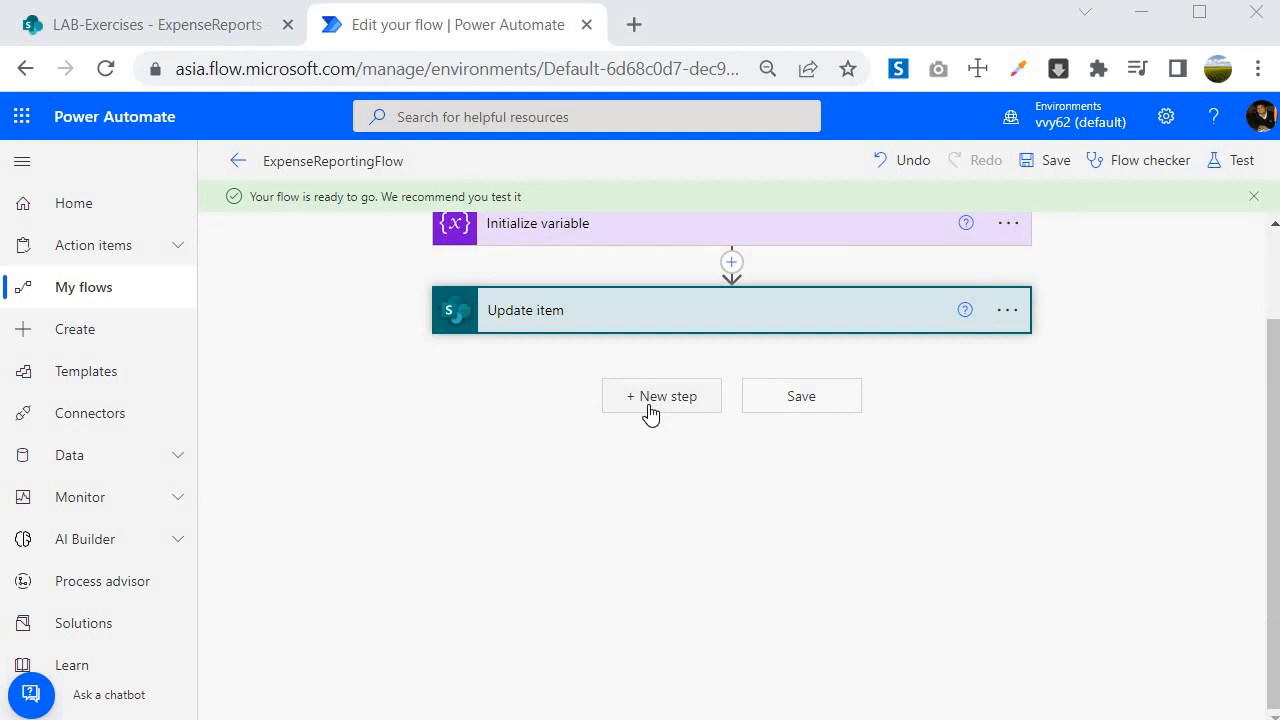
Step: Add another Initialize variable action below the Update item action
{"action": "left_click", "coordinate": [650, 400]}
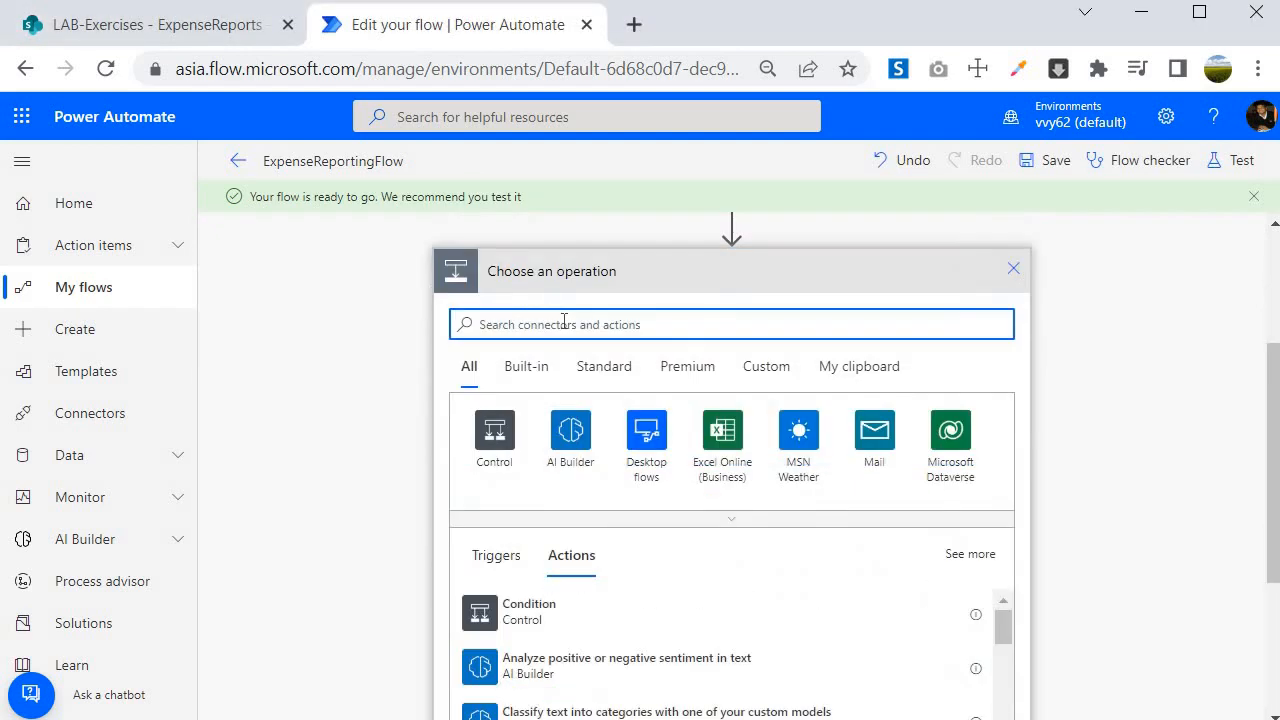
{"action": "type", "text": "var"}
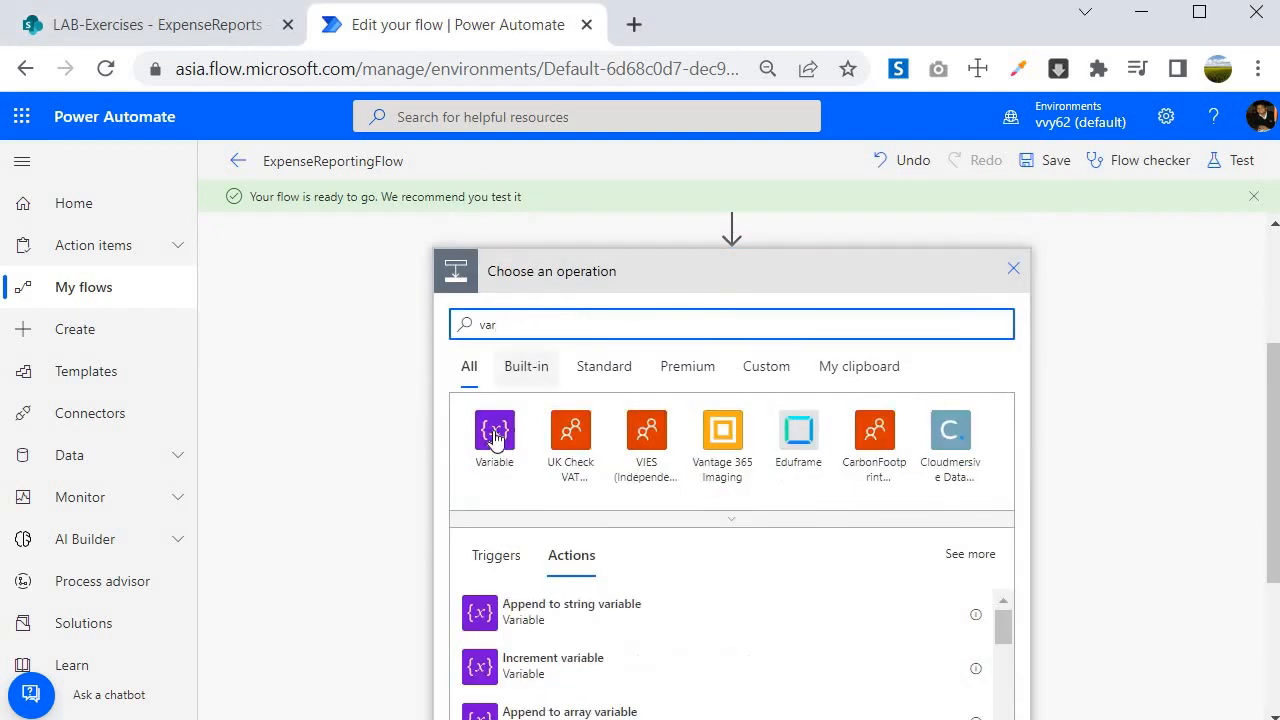
{"action": "left_click", "coordinate": [494, 430]}
{"action": "scroll", "coordinate": [541, 503], "scroll_direction": "down", "scroll_amount": 2}
{"action": "left_click", "coordinate": [541, 503]}
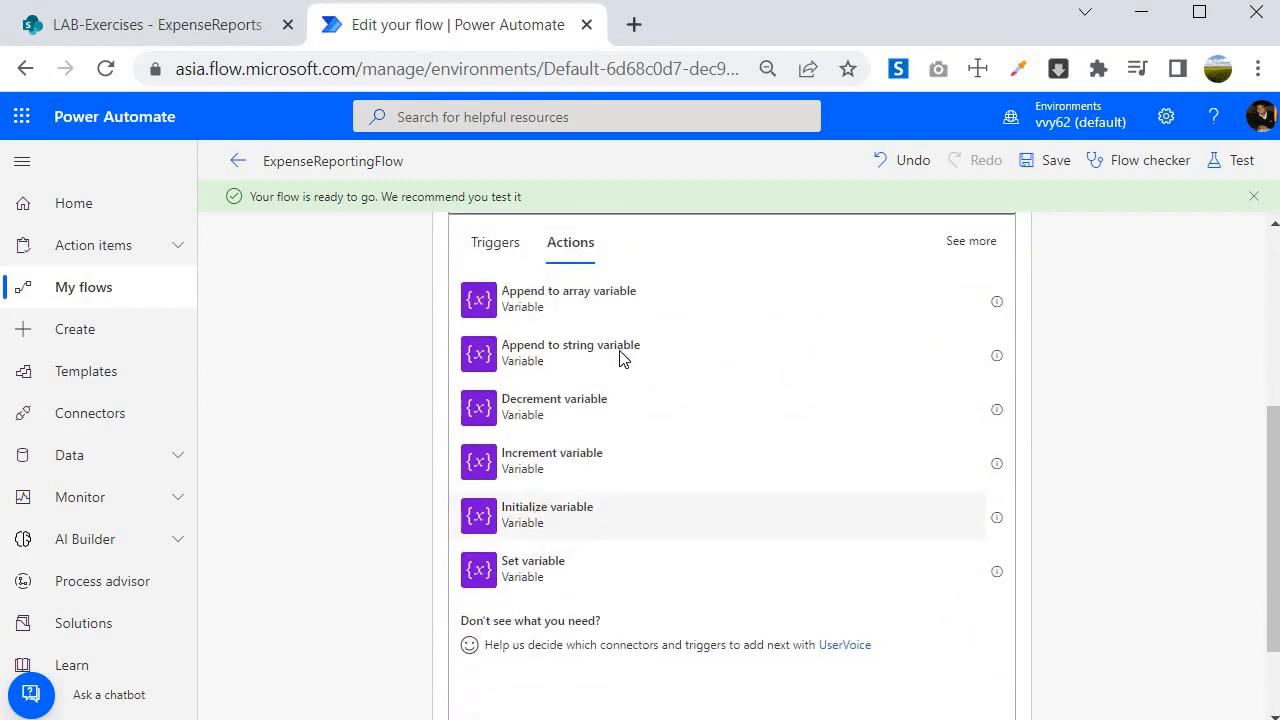
Step: Name the new variable varStatus, set its type to String, and give it the initial value Pending
{"action": "left_click", "coordinate": [685, 442]}
{"action": "type", "text": "varStatus"}
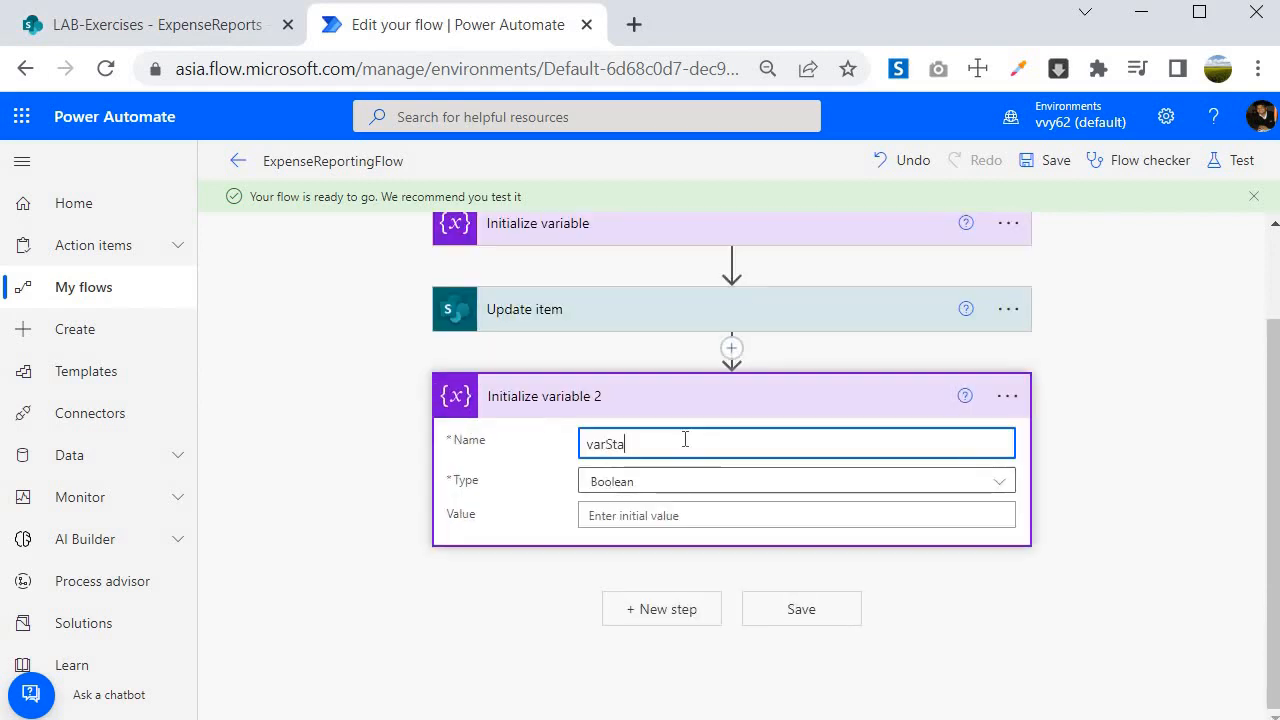
{"action": "left_click", "coordinate": [1000, 479]}
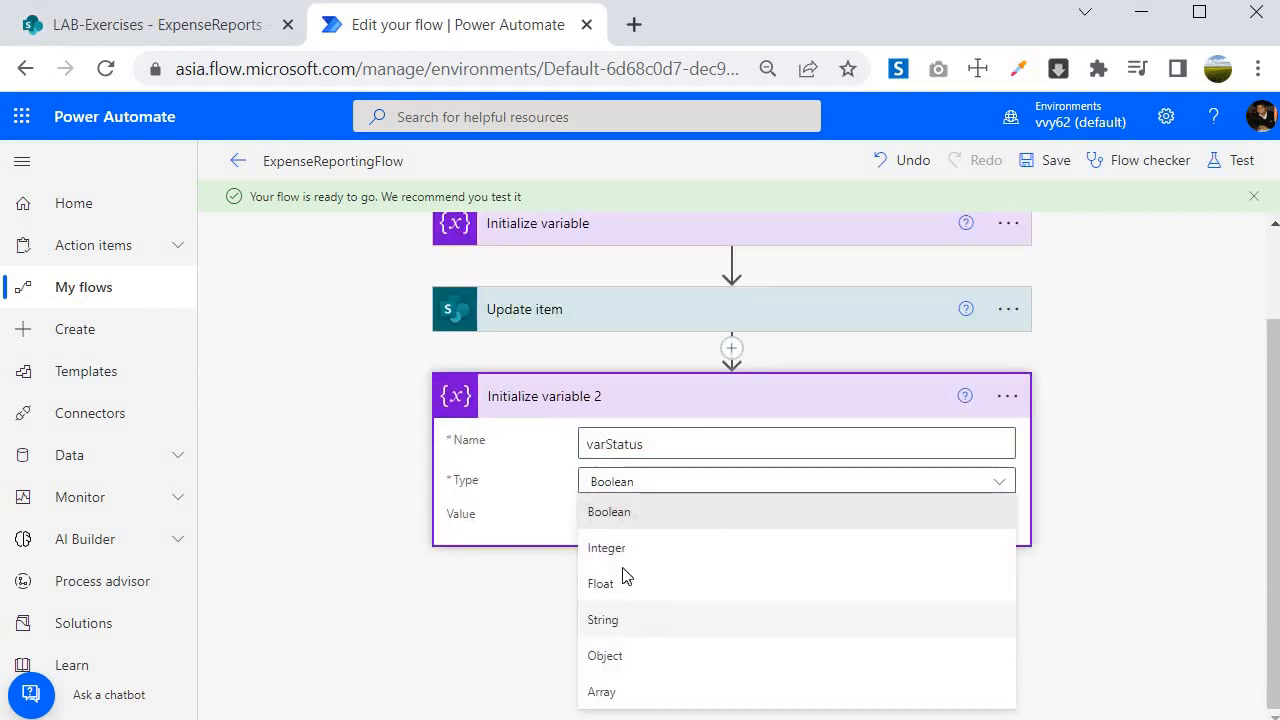
{"action": "left_click", "coordinate": [622, 619]}
{"action": "left_click", "coordinate": [645, 512]}
{"action": "type", "text": "Pending"}
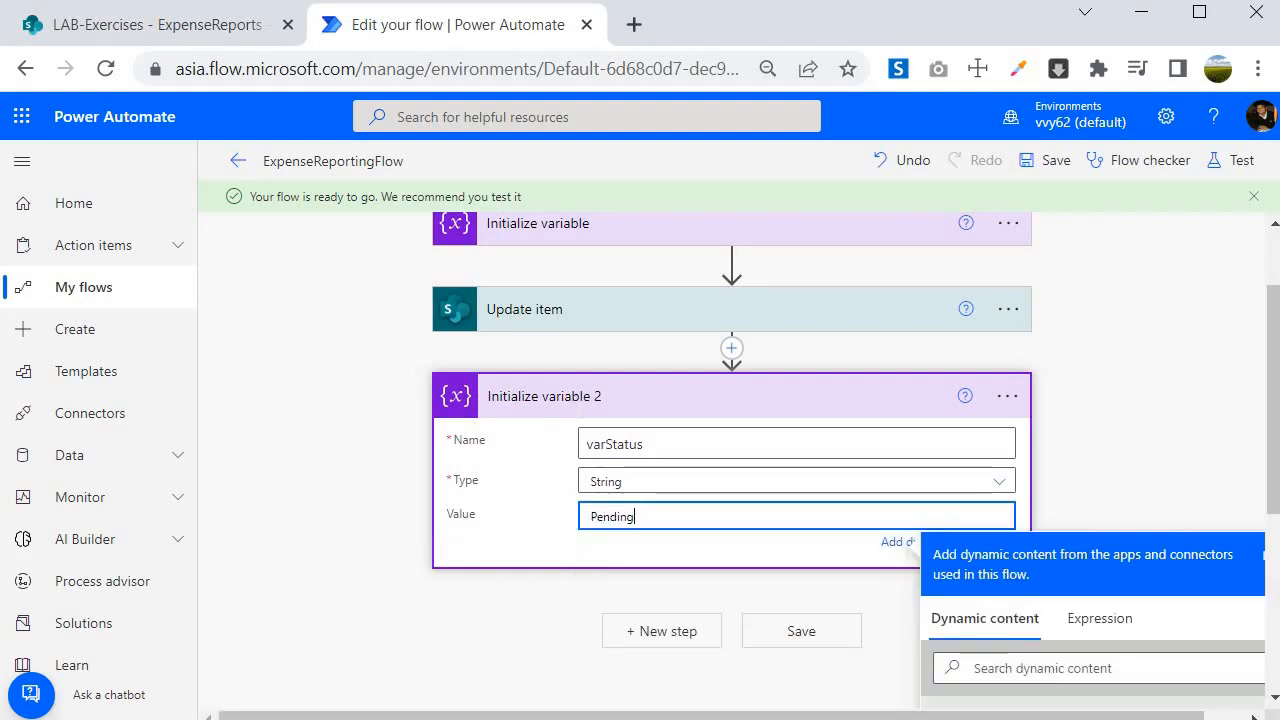
Step: Rename the first Initialize variable action to Approvers and Initialize variable 2 to Status
{"action": "scroll", "coordinate": [1031, 323], "scroll_direction": "up", "scroll_amount": 1}
{"action": "left_click", "coordinate": [1007, 338]}
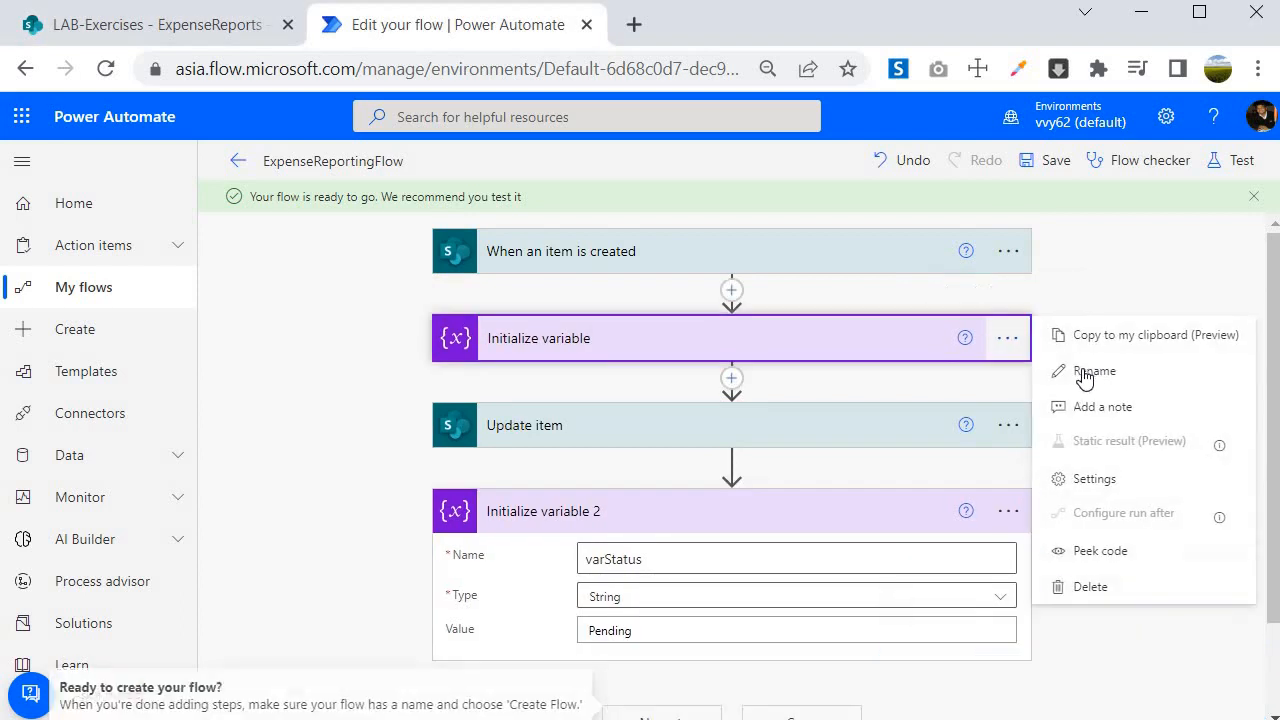
{"action": "left_click", "coordinate": [1084, 372]}
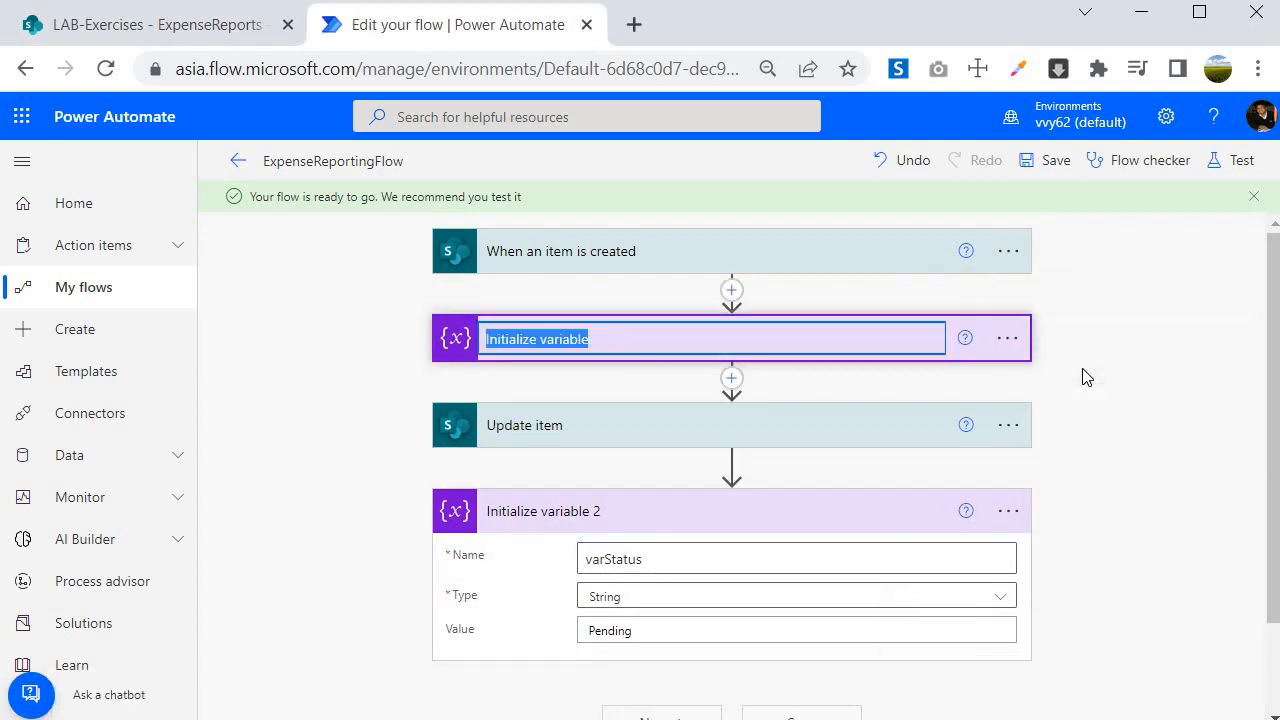
{"action": "type", "text": "Approvers"}
{"action": "left_click", "coordinate": [1007, 511]}
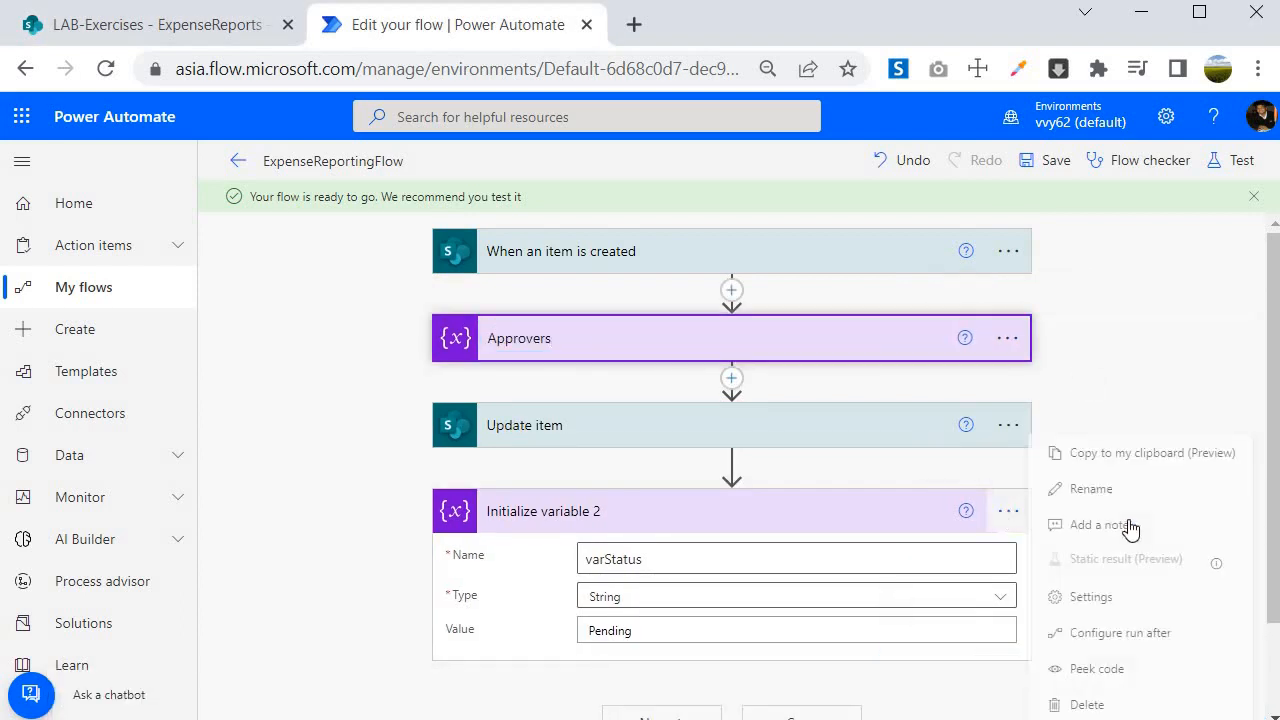
{"action": "left_click", "coordinate": [1094, 488]}
{"action": "type", "text": "Status"}
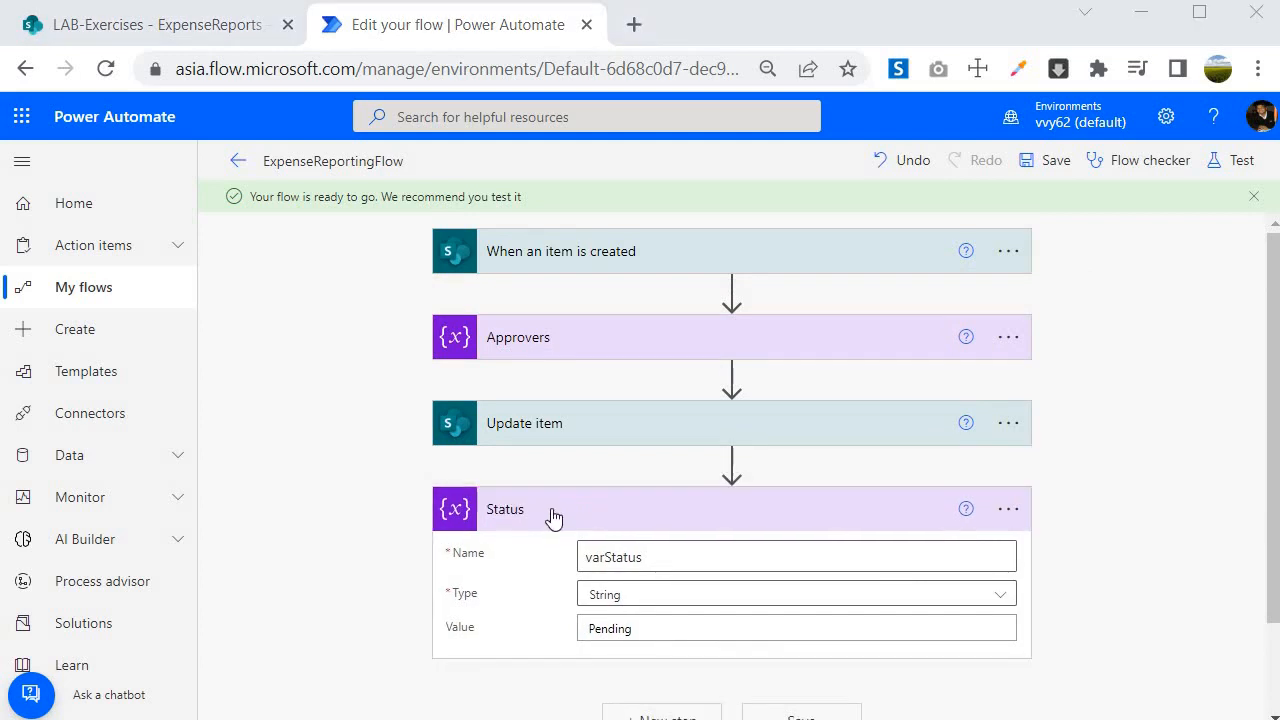
{"action": "left_click", "coordinate": [480, 515]}
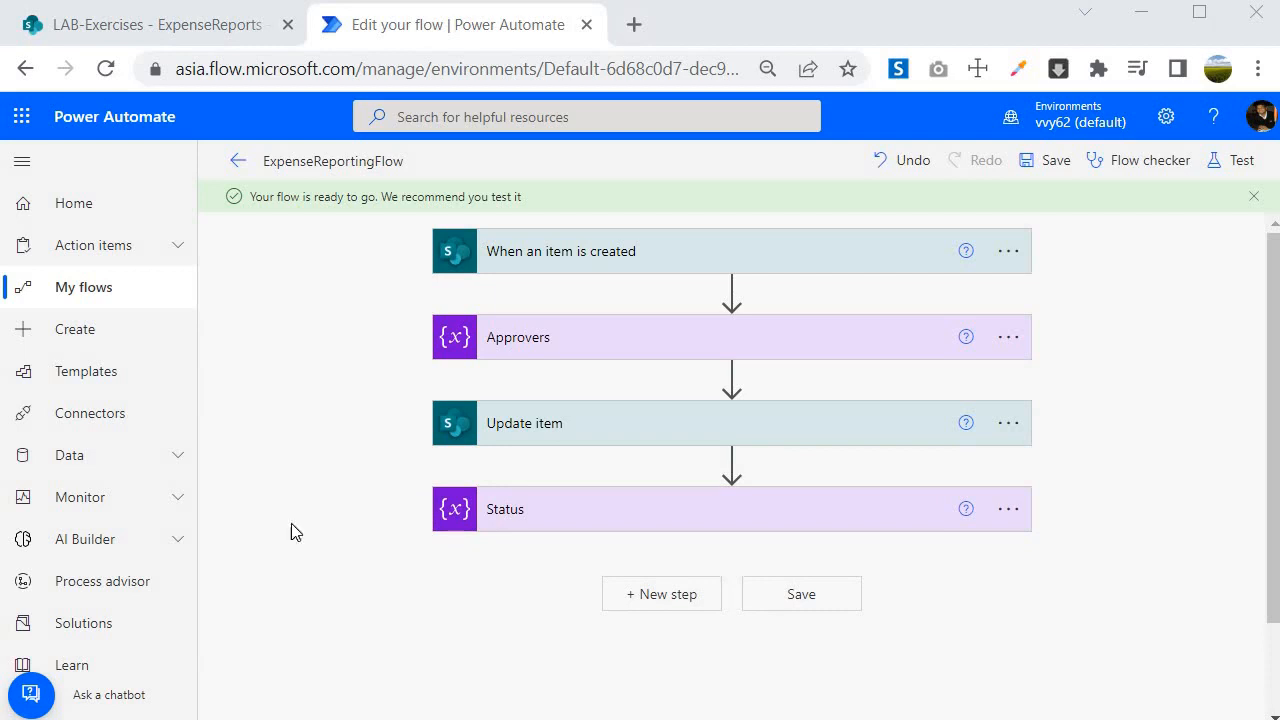
{"action": "left_click", "coordinate": [525, 345]}
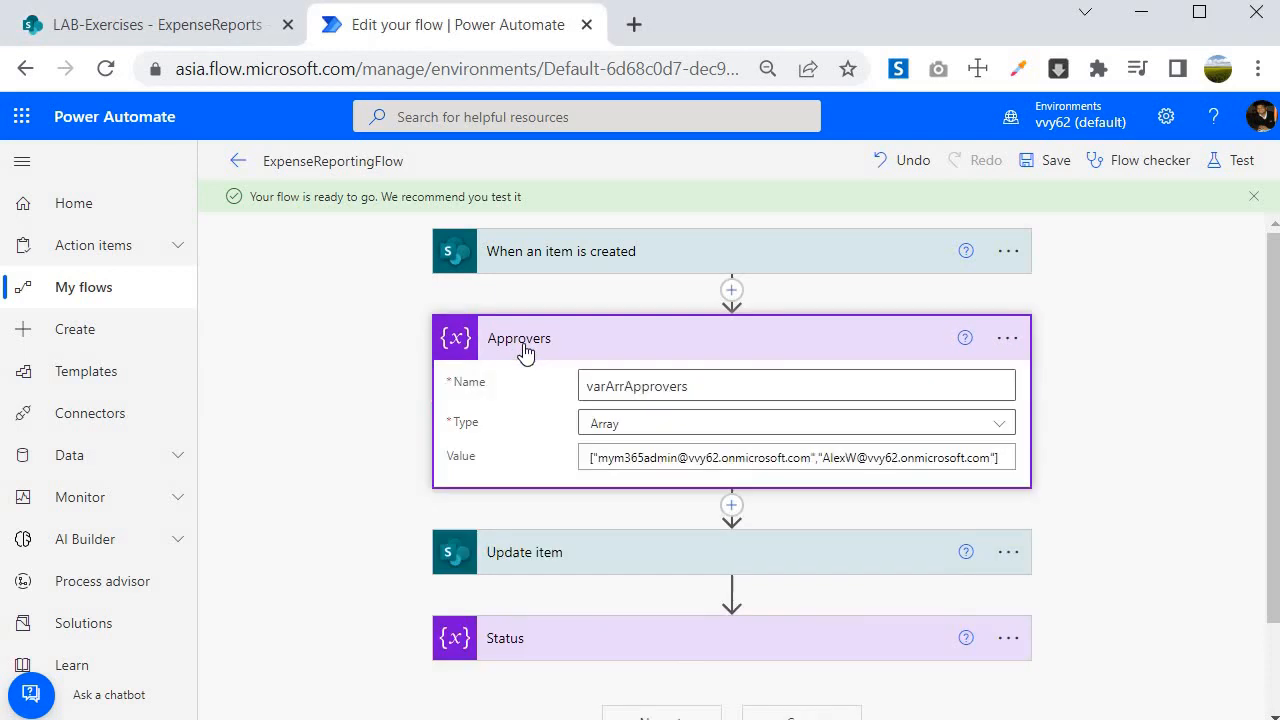
{"action": "left_click", "coordinate": [525, 345]}
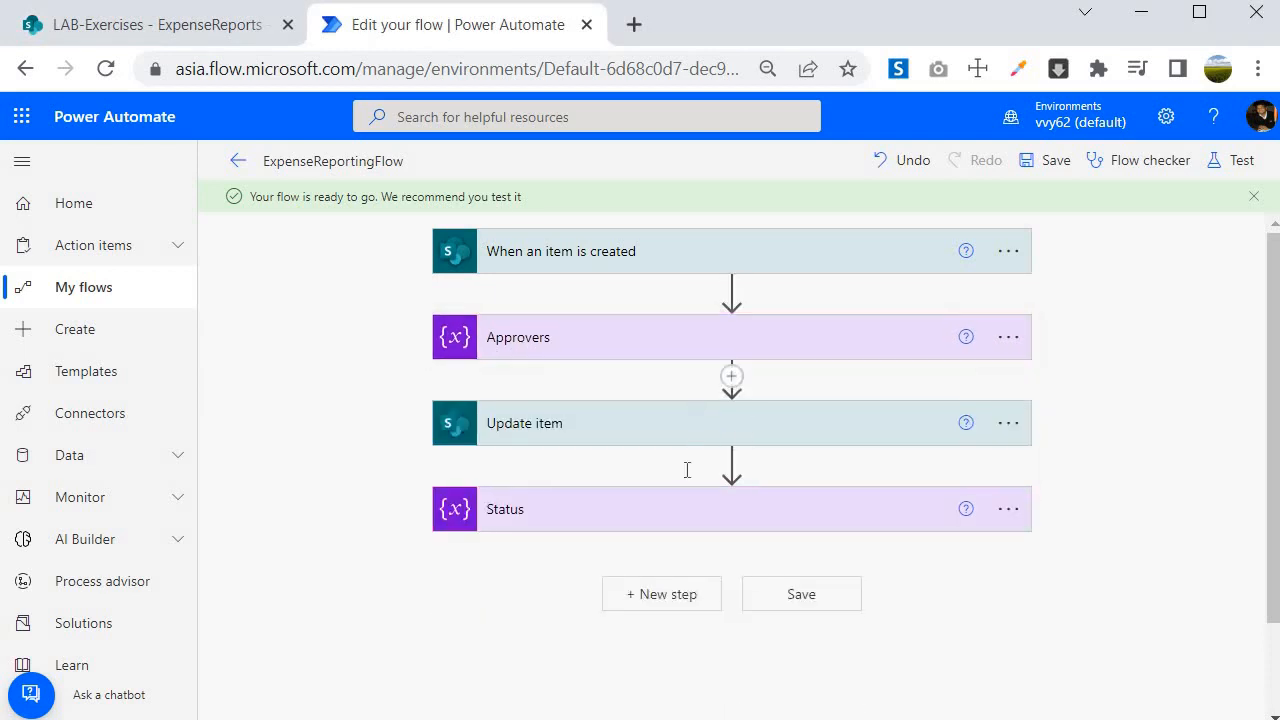
{"action": "left_click", "coordinate": [530, 340]}
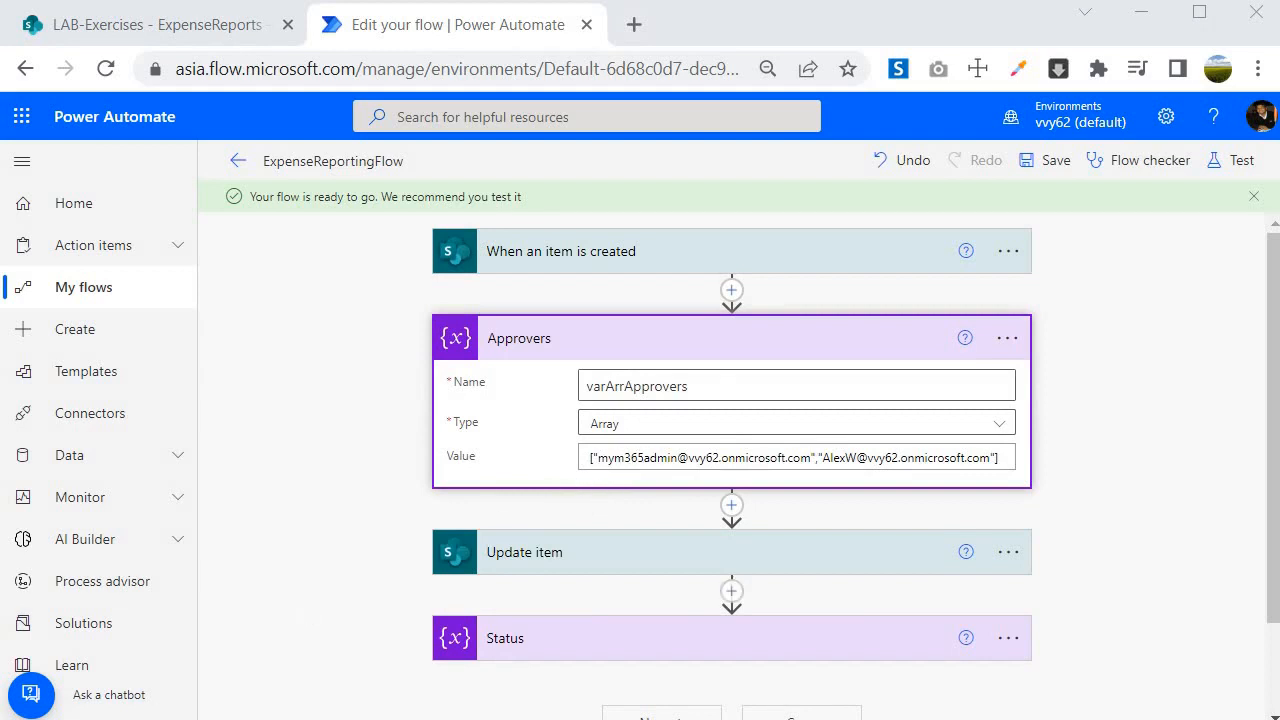
{"action": "left_click", "coordinate": [580, 343]}
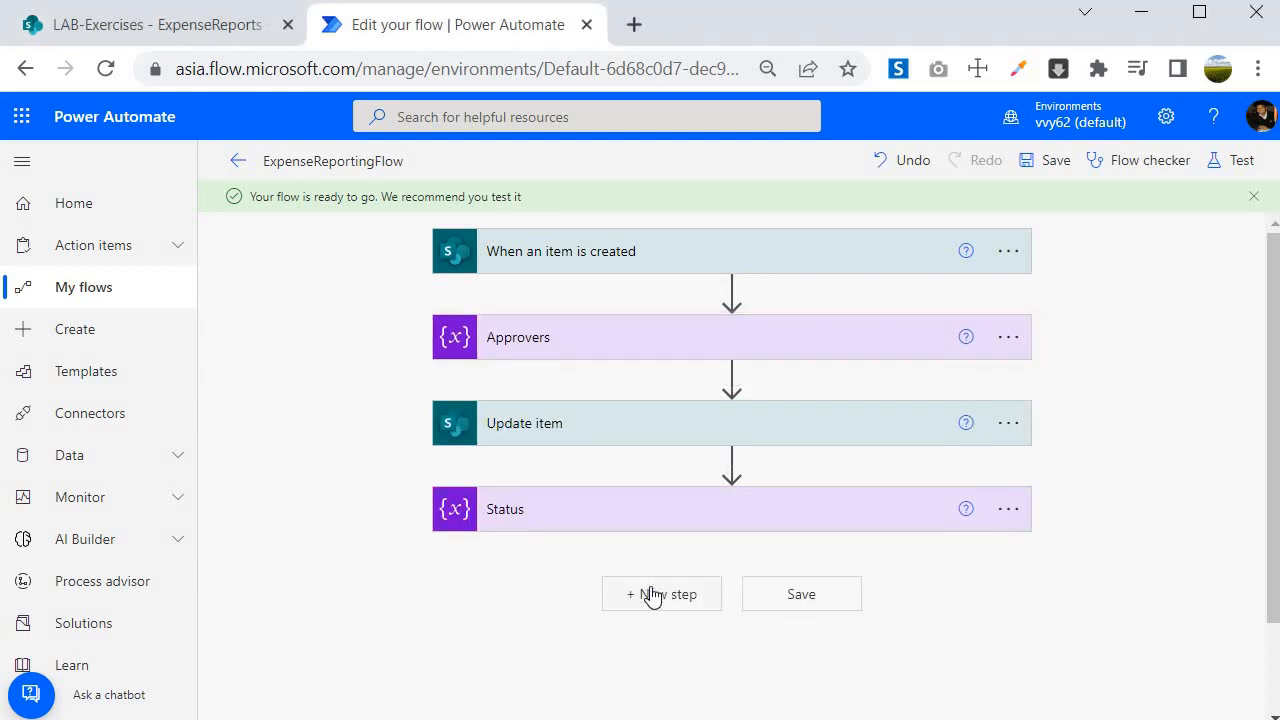
Step: Add an Apply to each control below the Status action
{"action": "left_click", "coordinate": [651, 595]}
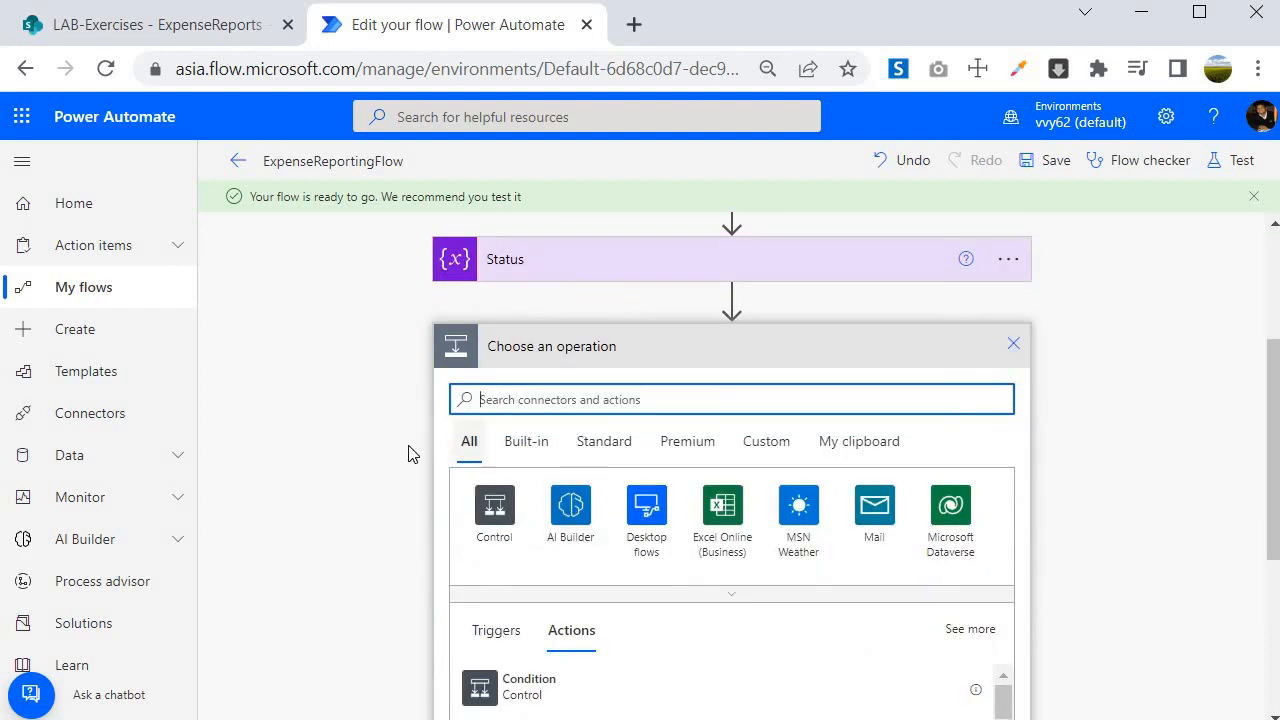
{"action": "scroll", "coordinate": [400, 449], "scroll_direction": "down", "scroll_amount": 3}
{"action": "scroll", "coordinate": [480, 400], "scroll_direction": "up", "scroll_amount": 1}
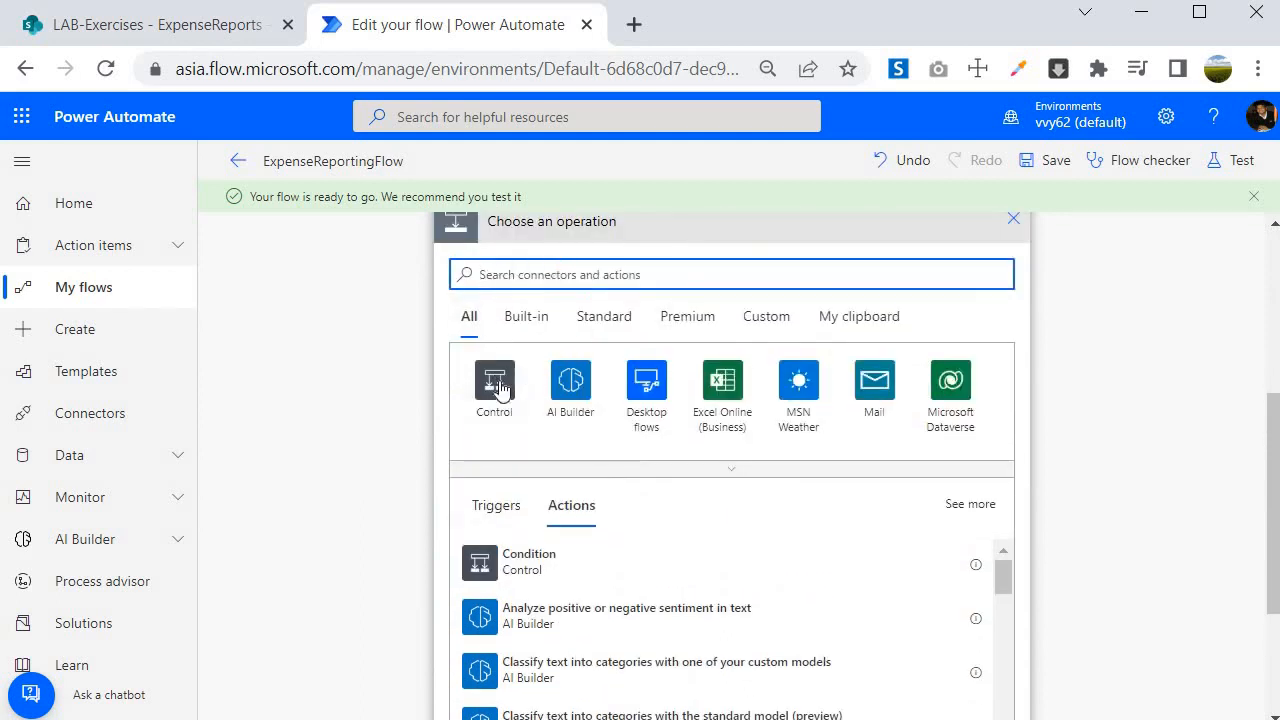
{"action": "left_click", "coordinate": [497, 383]}
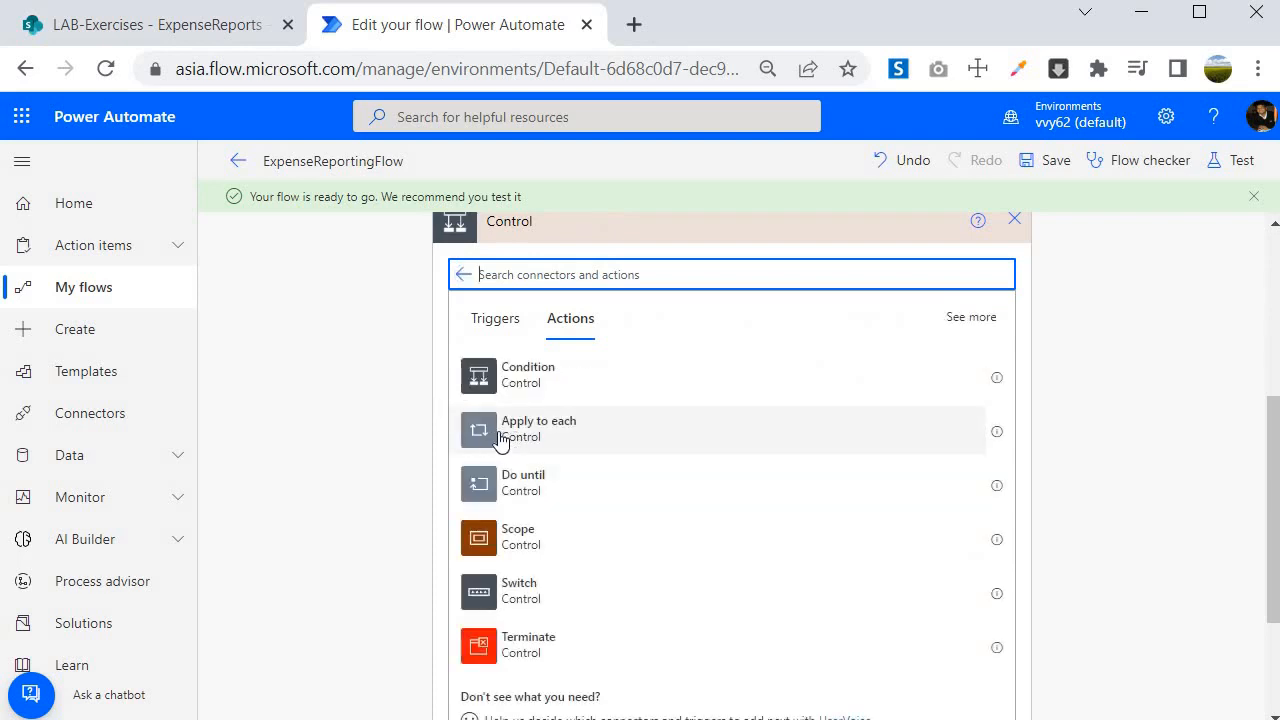
{"action": "left_click", "coordinate": [500, 438]}
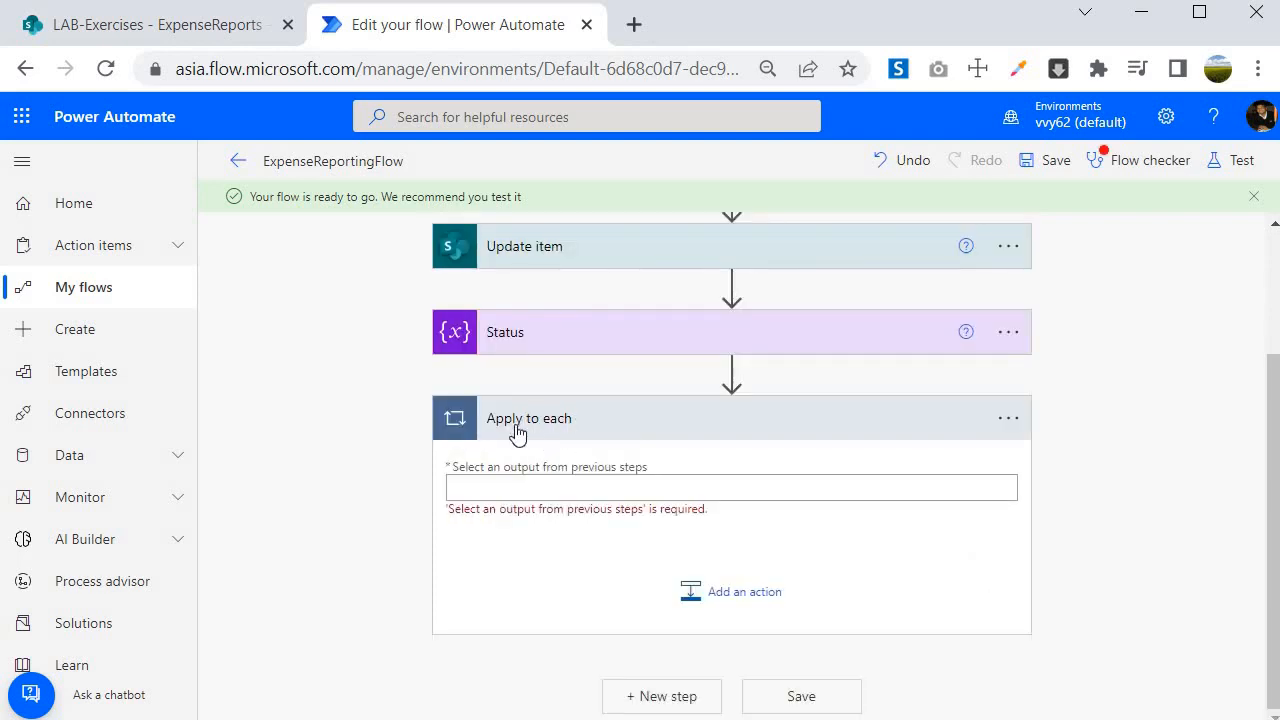
Step: Set the Apply to each loop's input from previous steps to the varArrApprovers variable
{"action": "scroll", "coordinate": [503, 286], "scroll_direction": "up", "scroll_amount": 1}
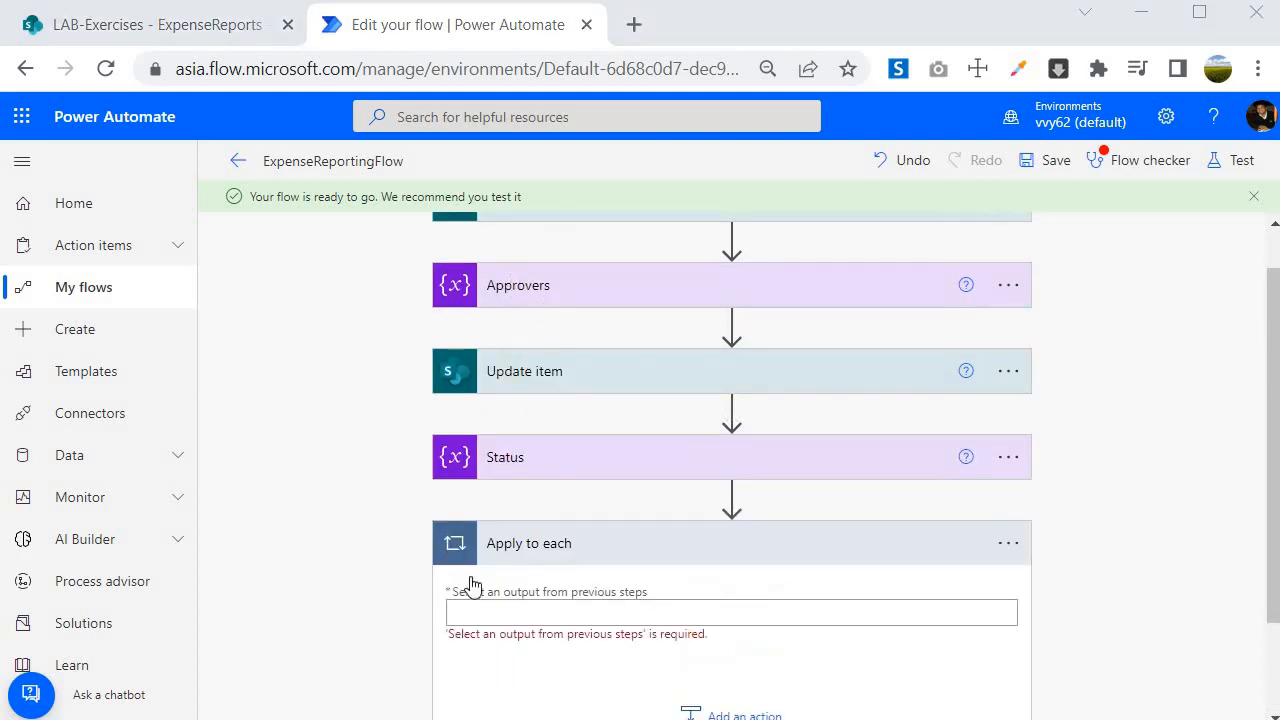
{"action": "scroll", "coordinate": [507, 507], "scroll_direction": "down", "scroll_amount": 1}
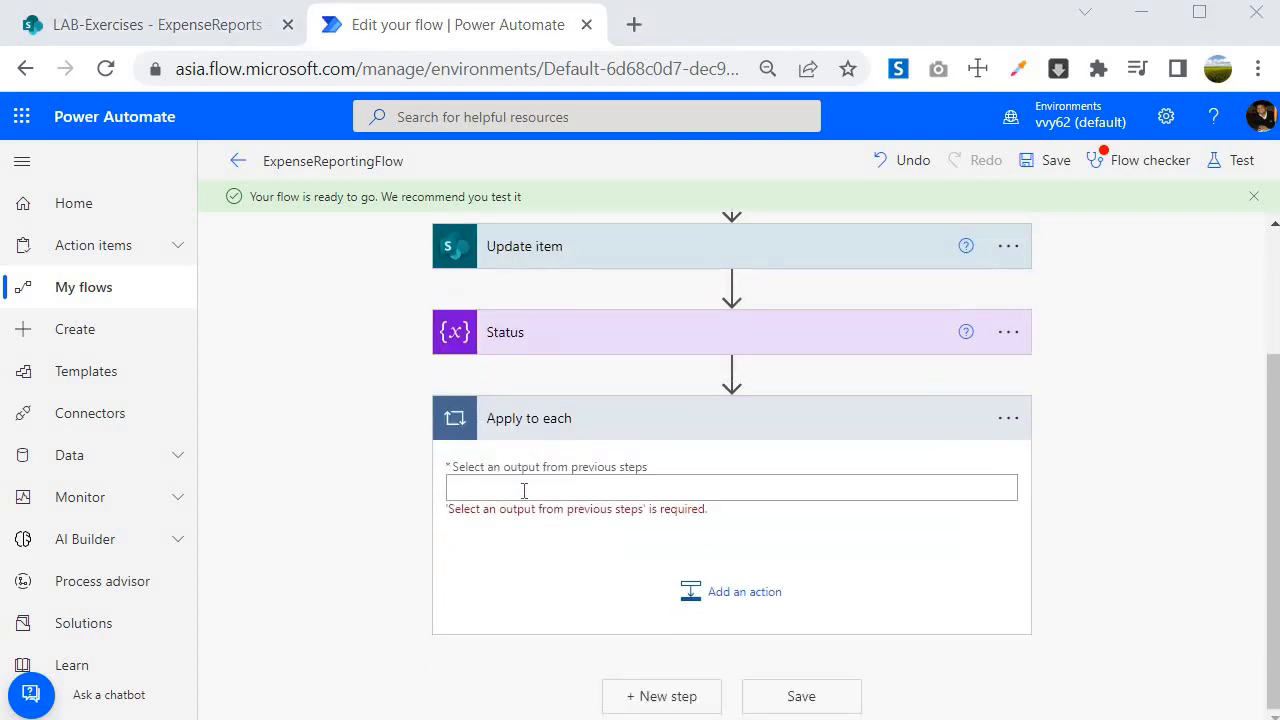
{"action": "left_click", "coordinate": [510, 487]}
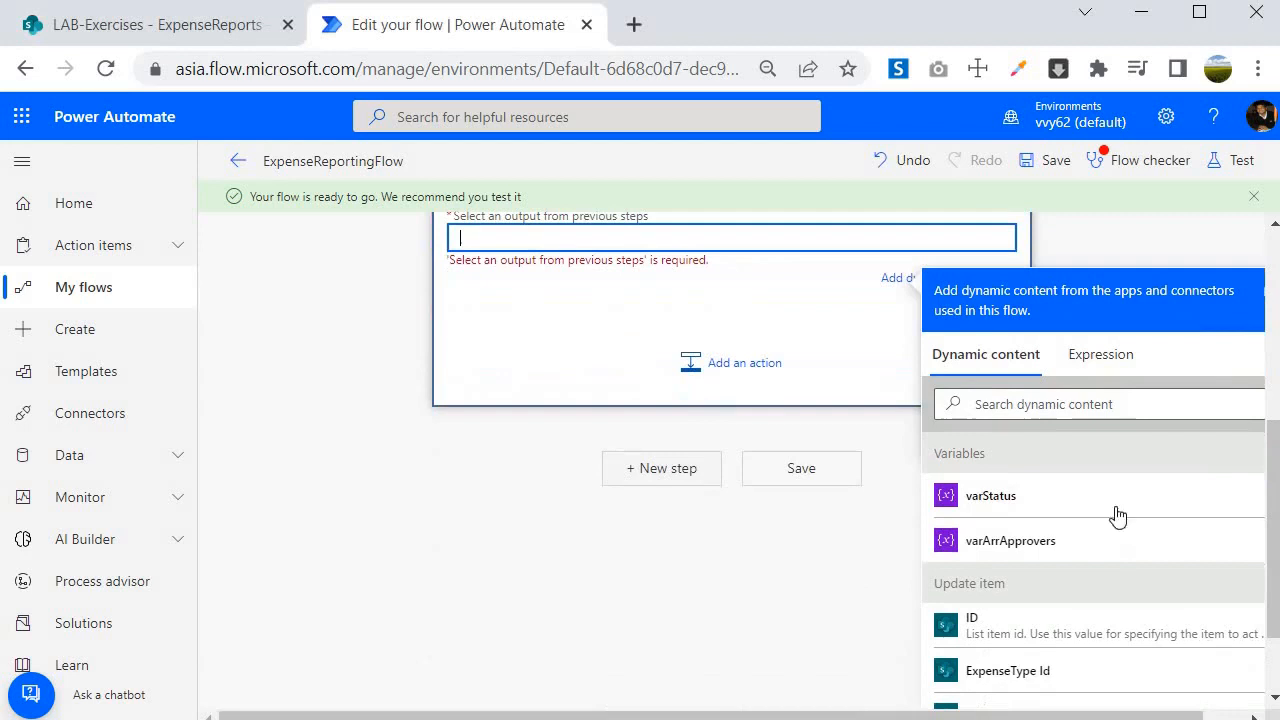
{"action": "left_click", "coordinate": [997, 541]}
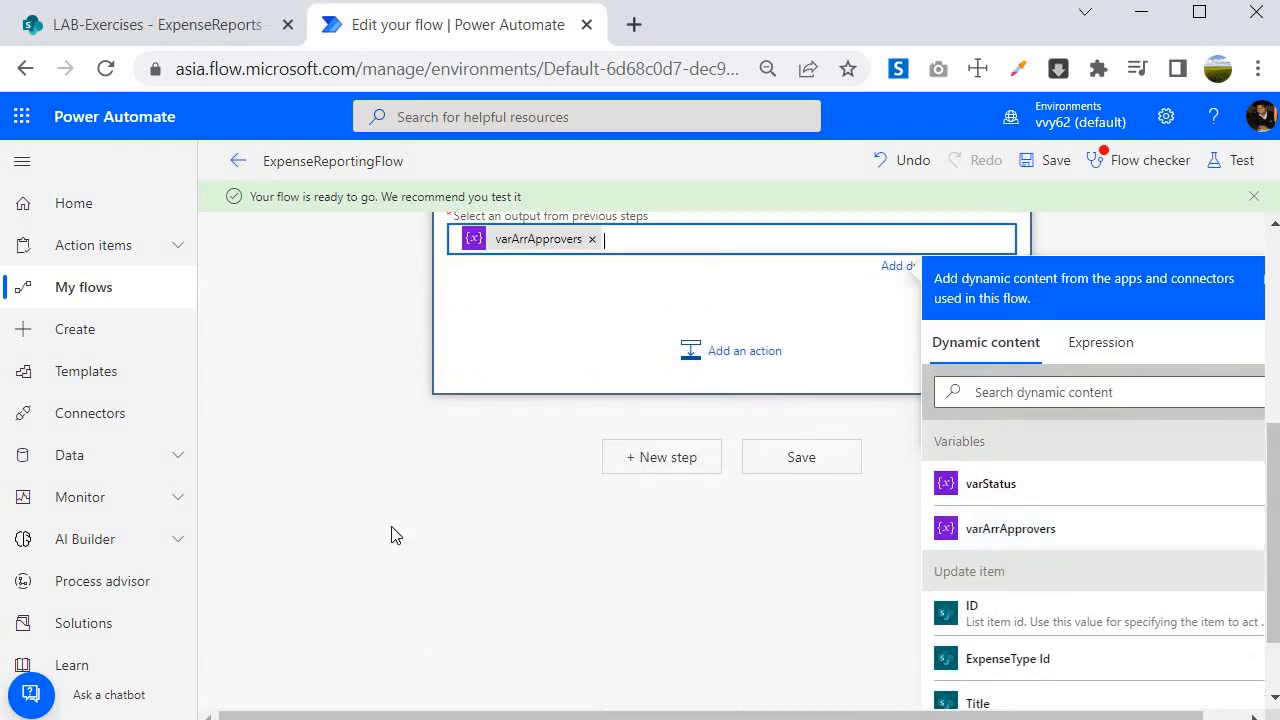
{"action": "scroll", "coordinate": [466, 349], "scroll_direction": "up", "scroll_amount": 1}
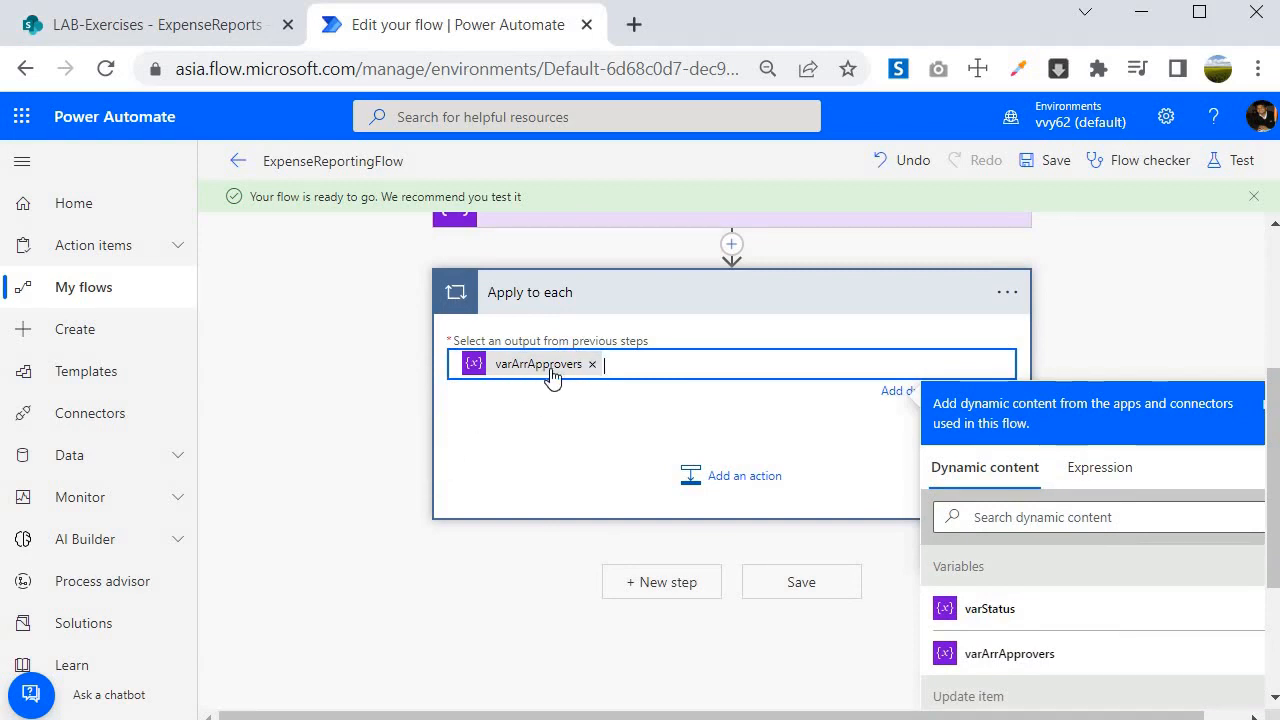
{"action": "scroll", "coordinate": [766, 531], "scroll_direction": "up", "scroll_amount": 1}
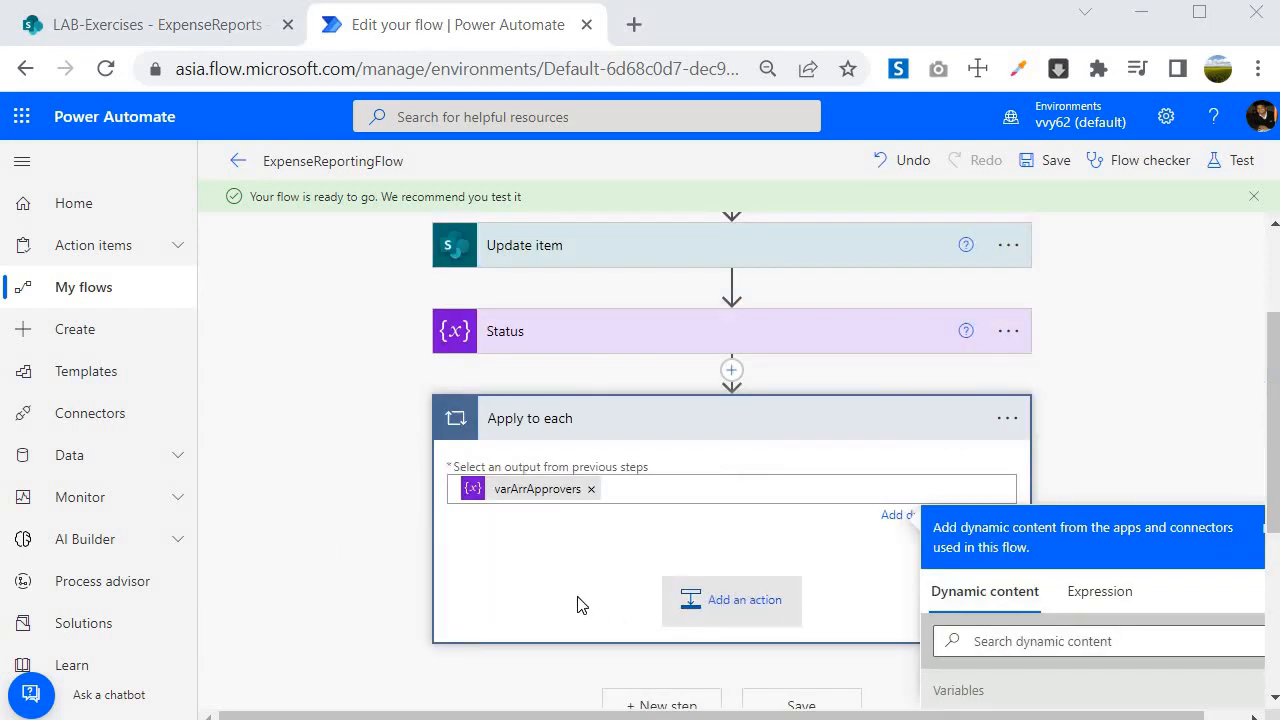
Step: Add a Condition control inside the Apply to each loop
{"action": "left_click", "coordinate": [519, 340]}
{"action": "scroll", "coordinate": [486, 435], "scroll_direction": "down", "scroll_amount": 1}
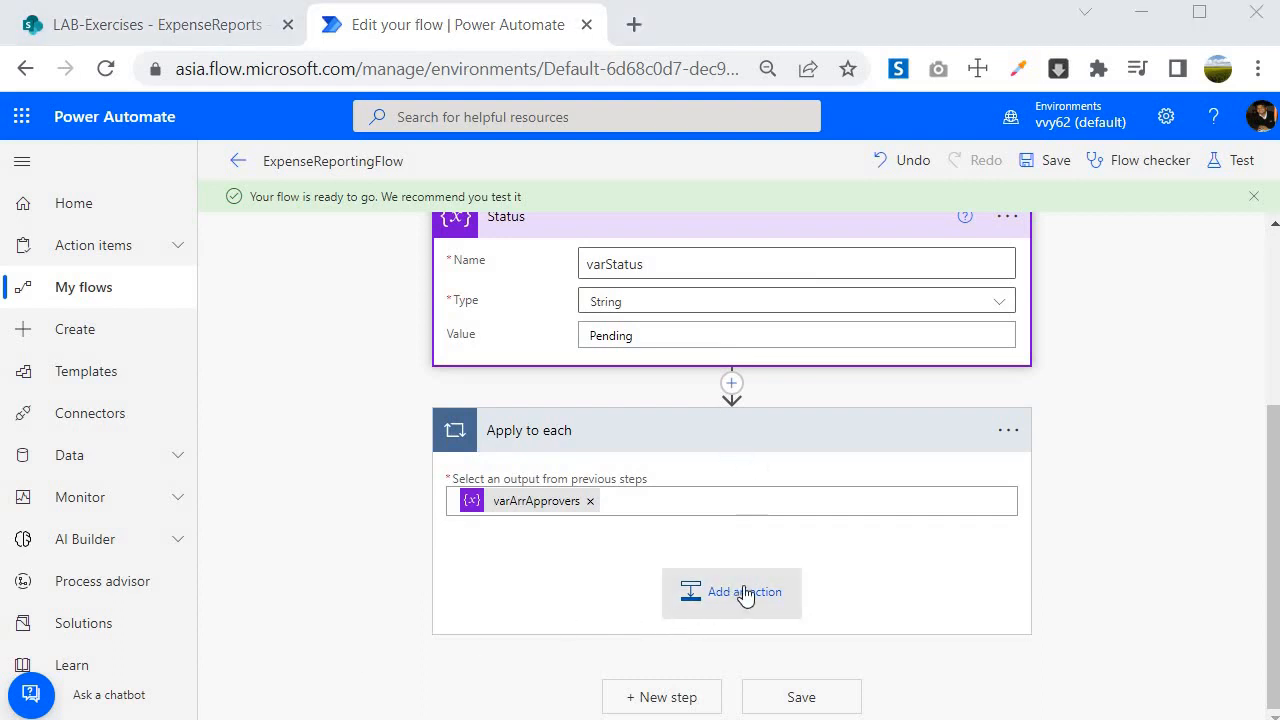
{"action": "left_click", "coordinate": [705, 593]}
{"action": "scroll", "coordinate": [548, 528], "scroll_direction": "down", "scroll_amount": 3}
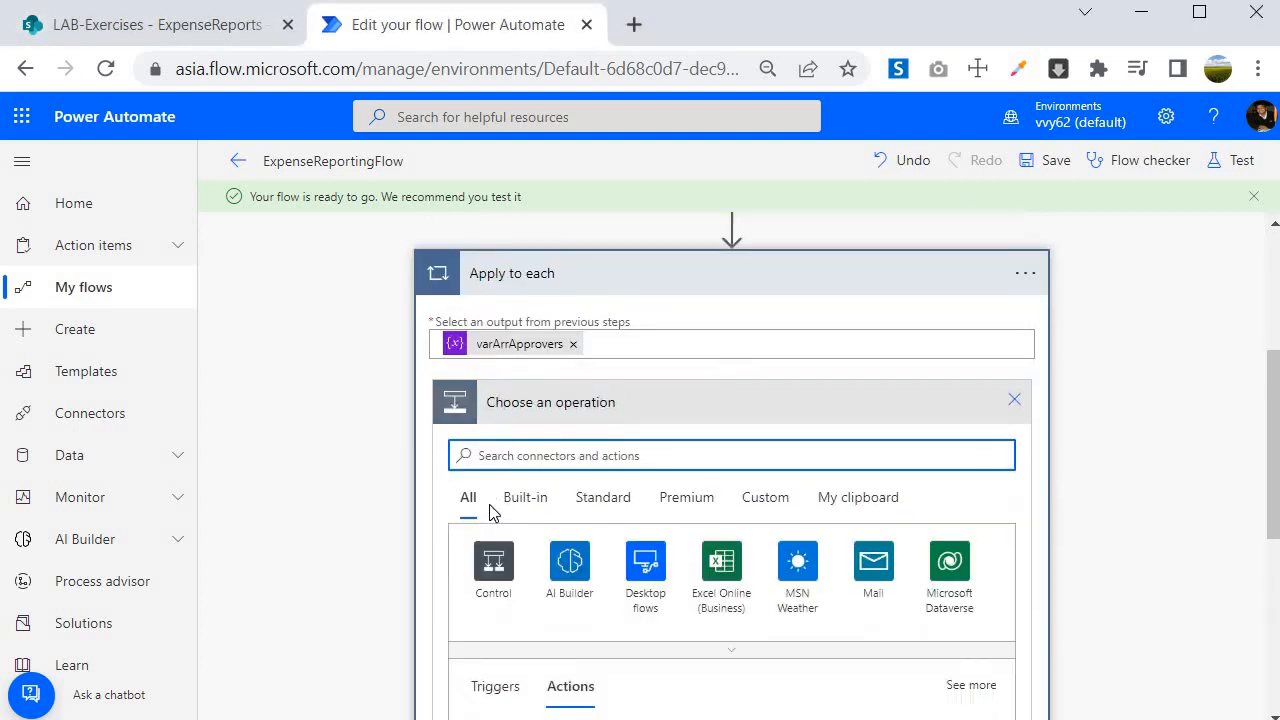
{"action": "left_click", "coordinate": [548, 528]}
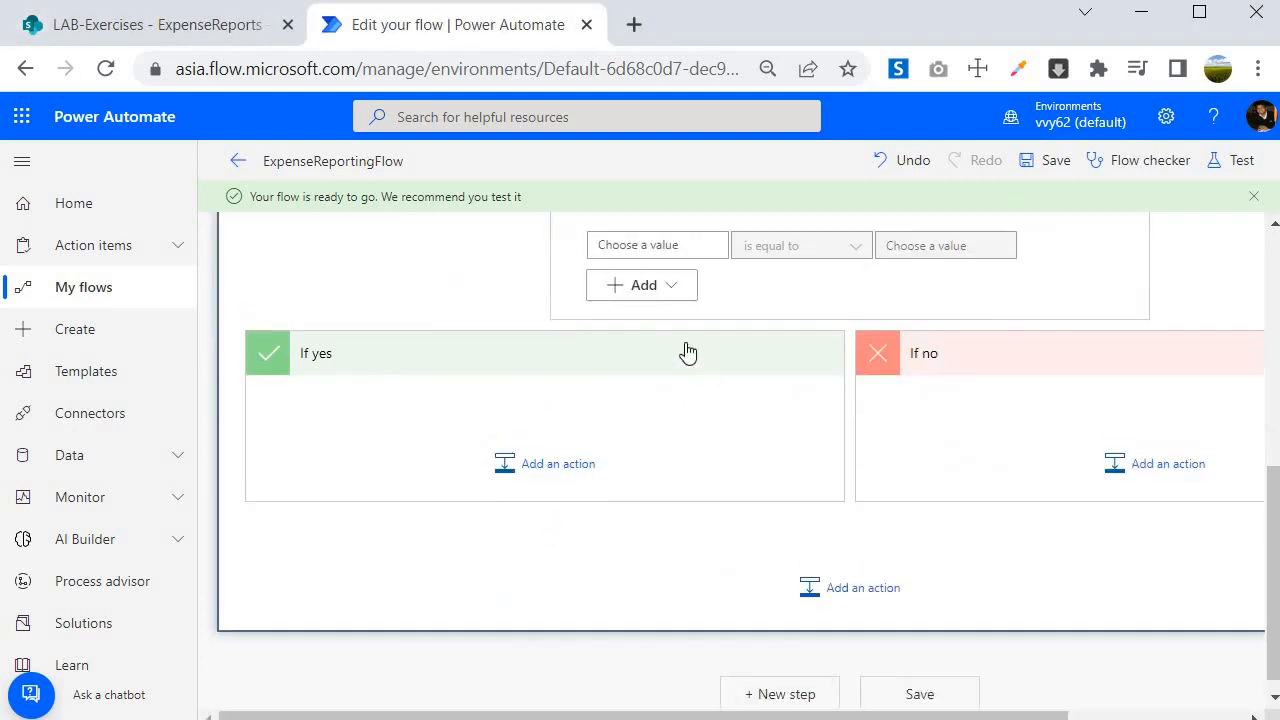
Step: Set the condition to check that varStatus is not equal to Rejected
{"action": "scroll", "coordinate": [590, 413], "scroll_direction": "up", "scroll_amount": 1}
{"action": "left_click", "coordinate": [652, 372]}
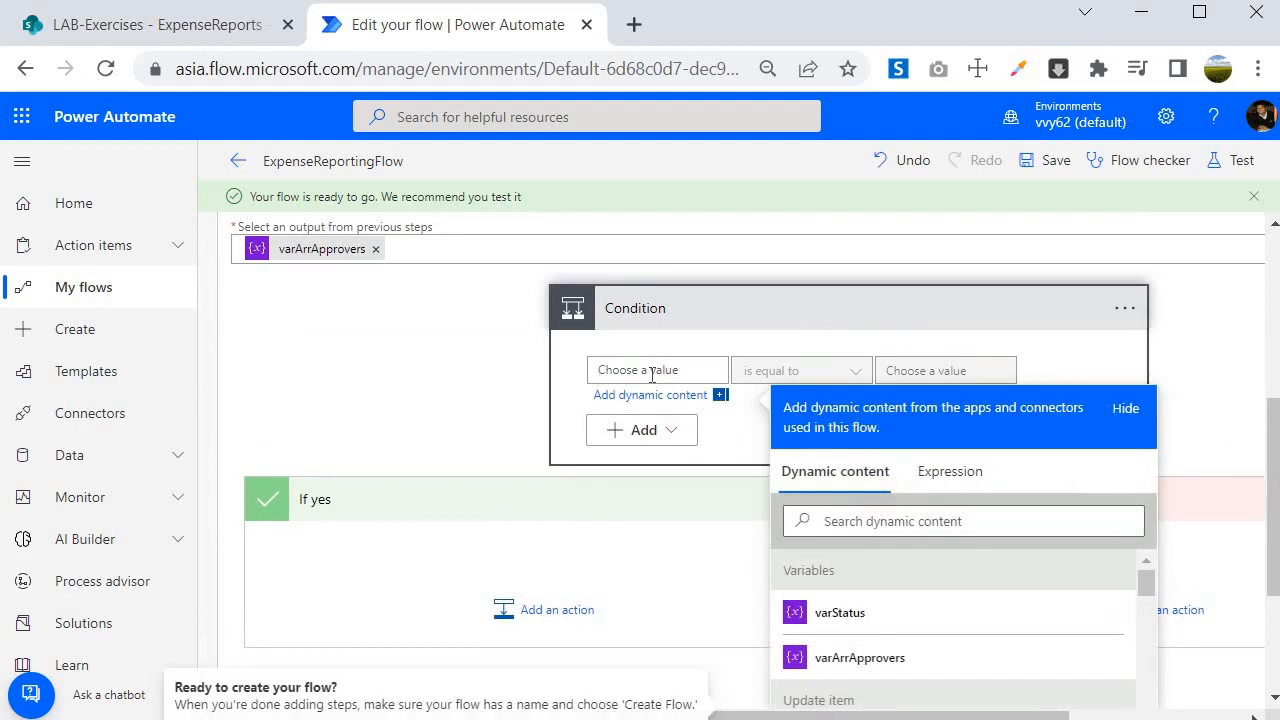
{"action": "type", "text": "varst"}
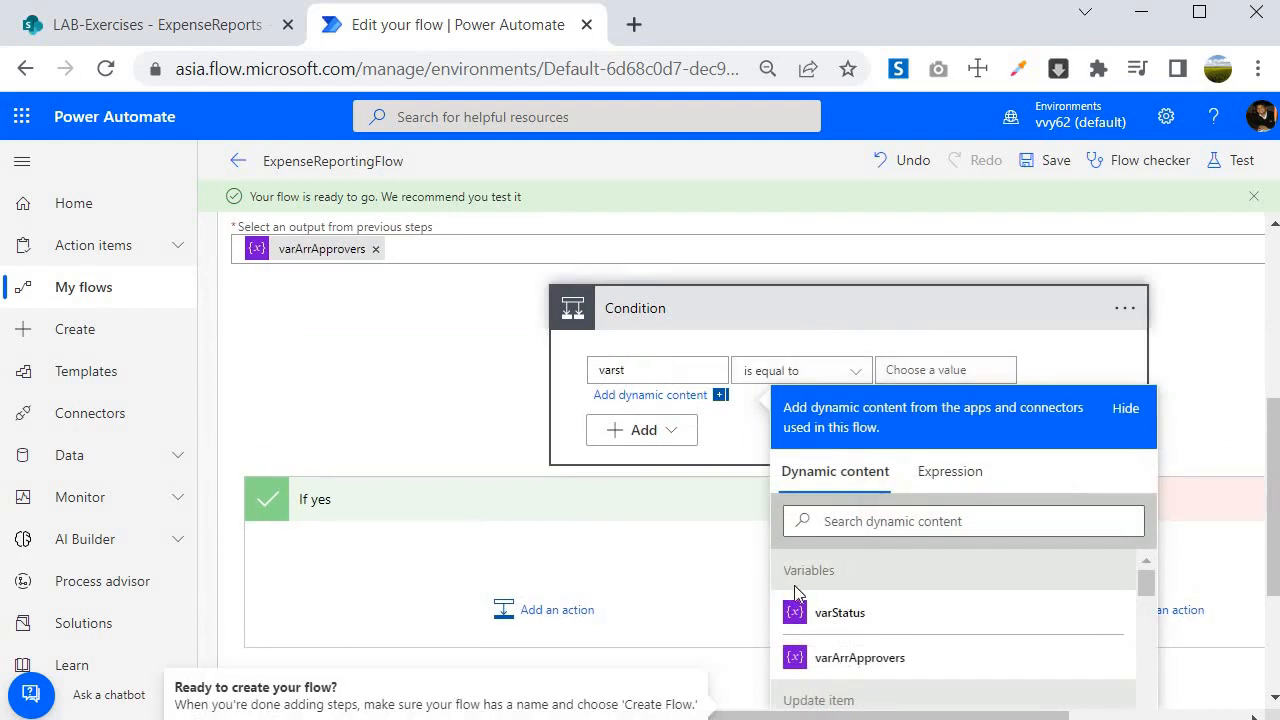
{"action": "left_click", "coordinate": [818, 612]}
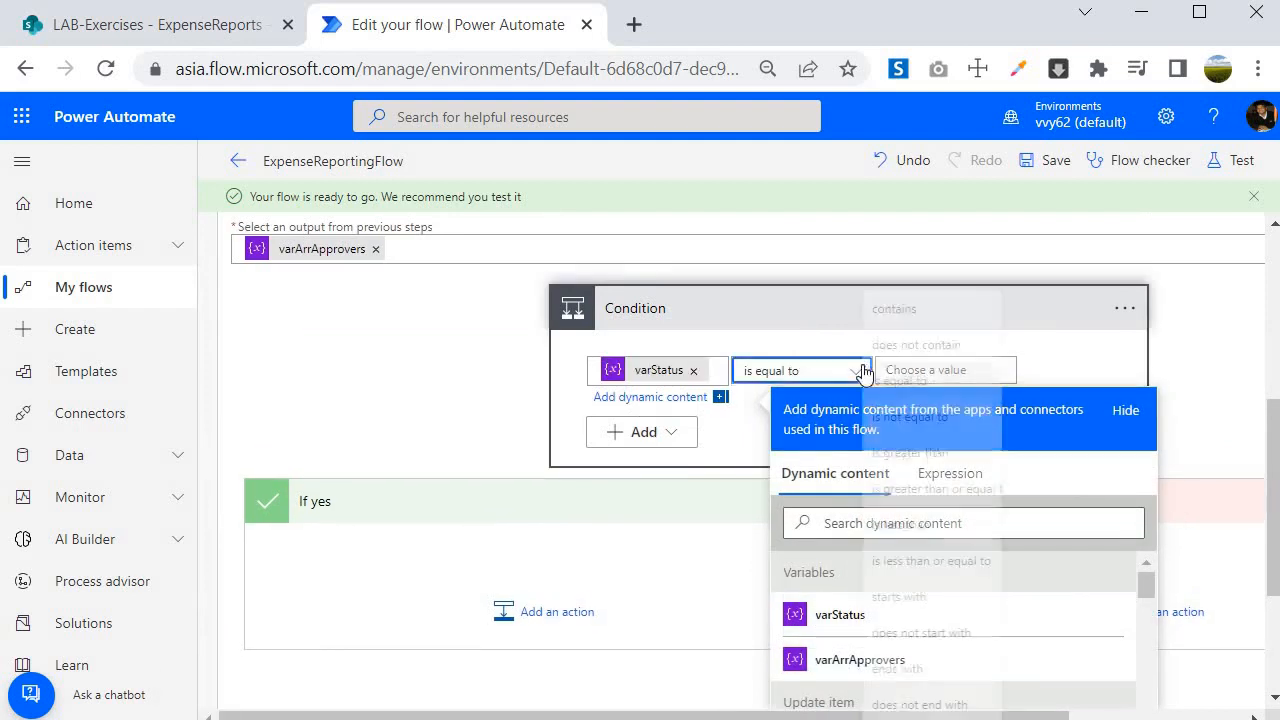
{"action": "left_click", "coordinate": [862, 368]}
{"action": "left_click", "coordinate": [920, 412]}
{"action": "left_click", "coordinate": [944, 369]}
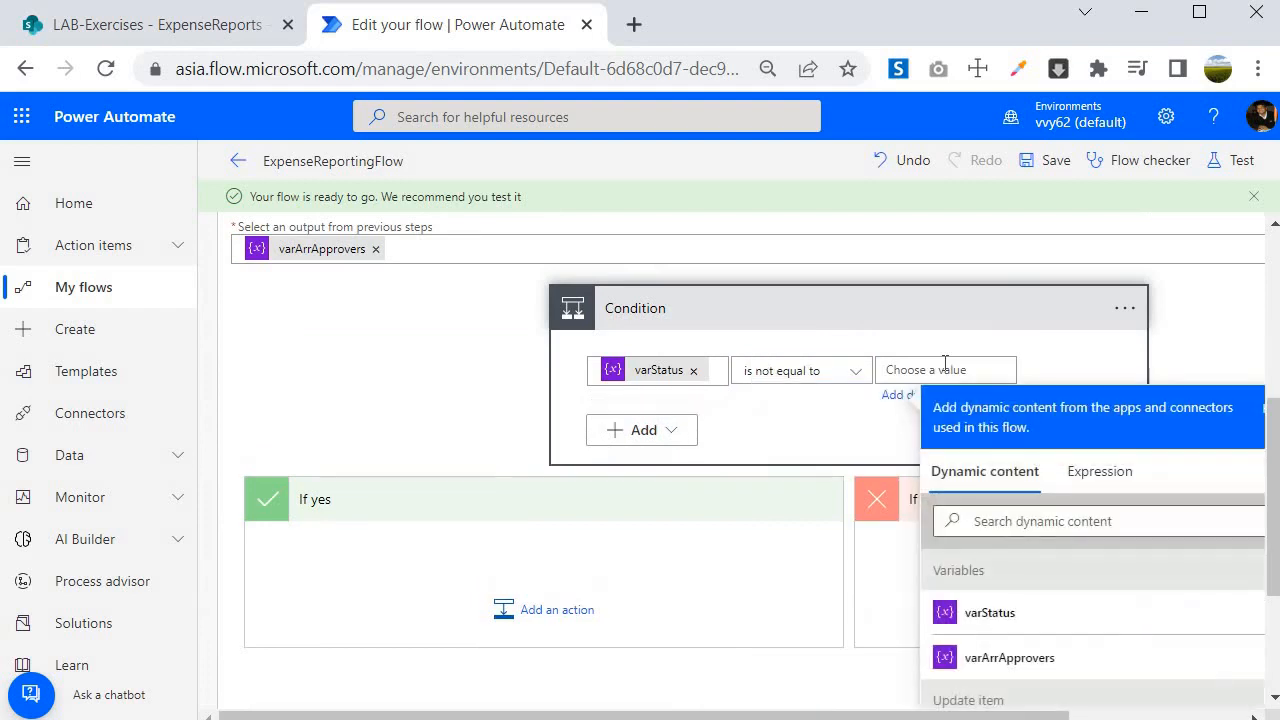
{"action": "type", "text": "Rejected"}
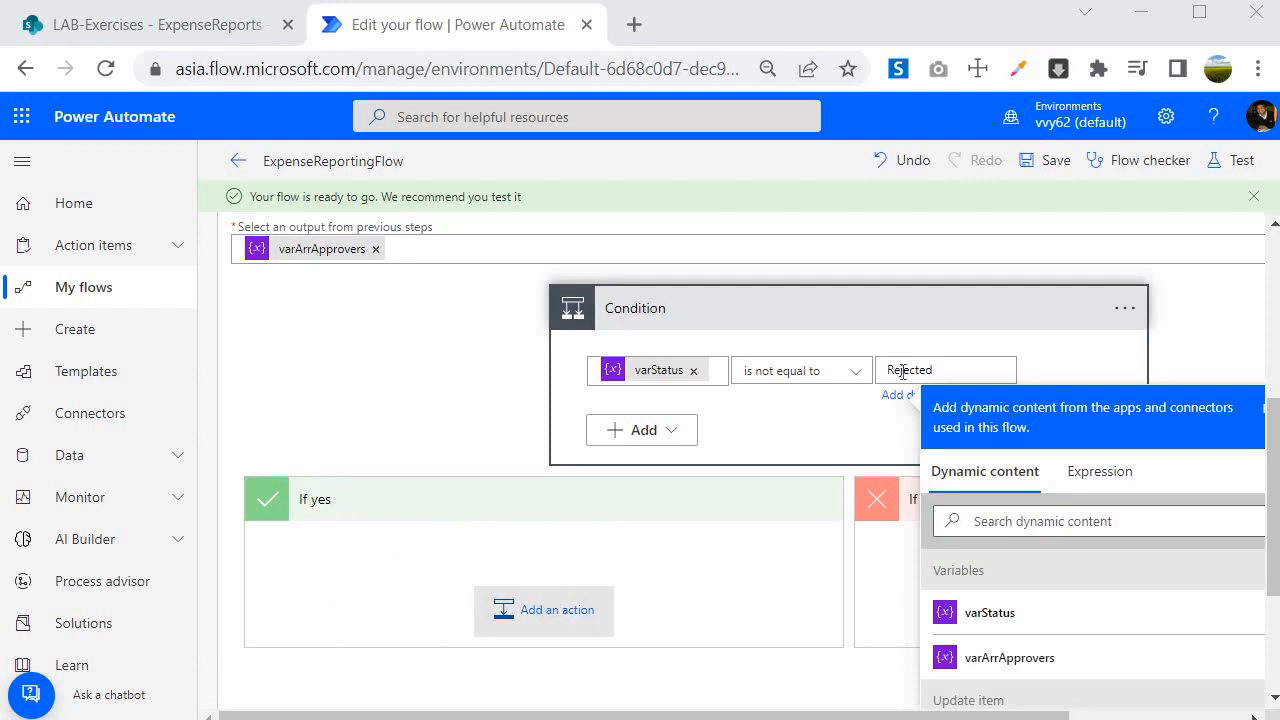
Step: Add a Start and wait for an approval action to the If yes branch of the condition
{"action": "left_click", "coordinate": [546, 606]}
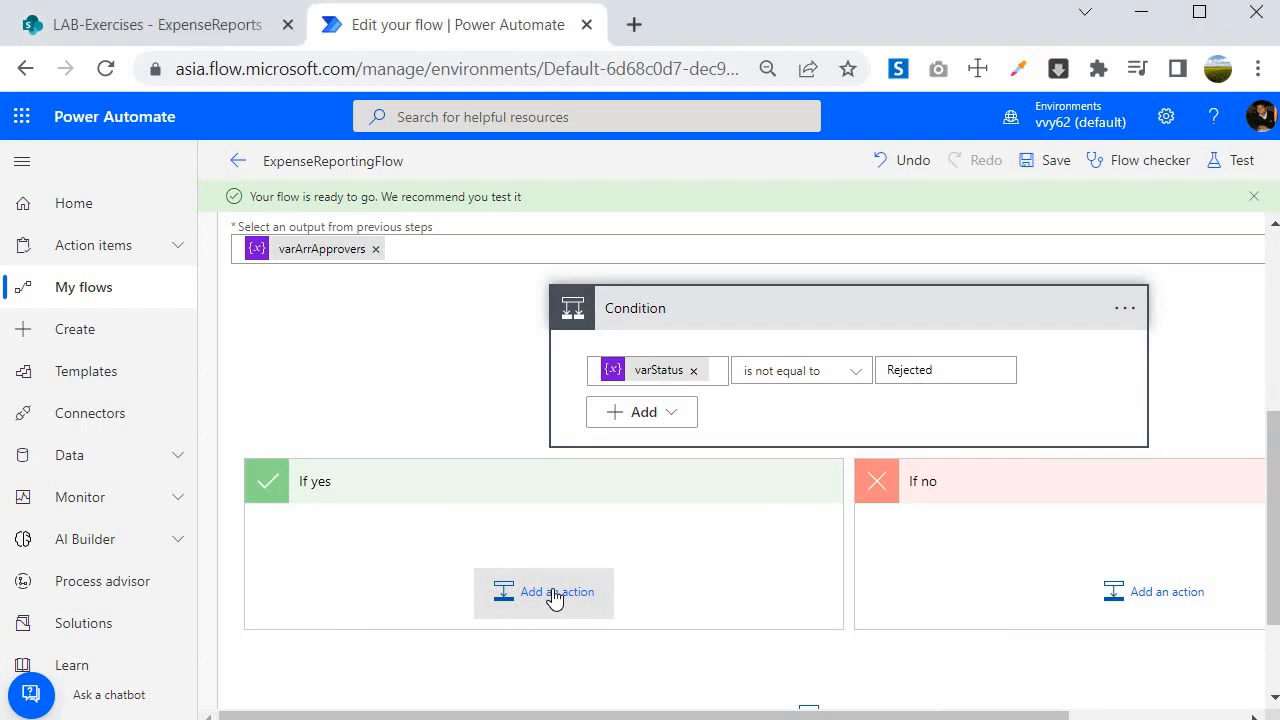
{"action": "left_click", "coordinate": [546, 594]}
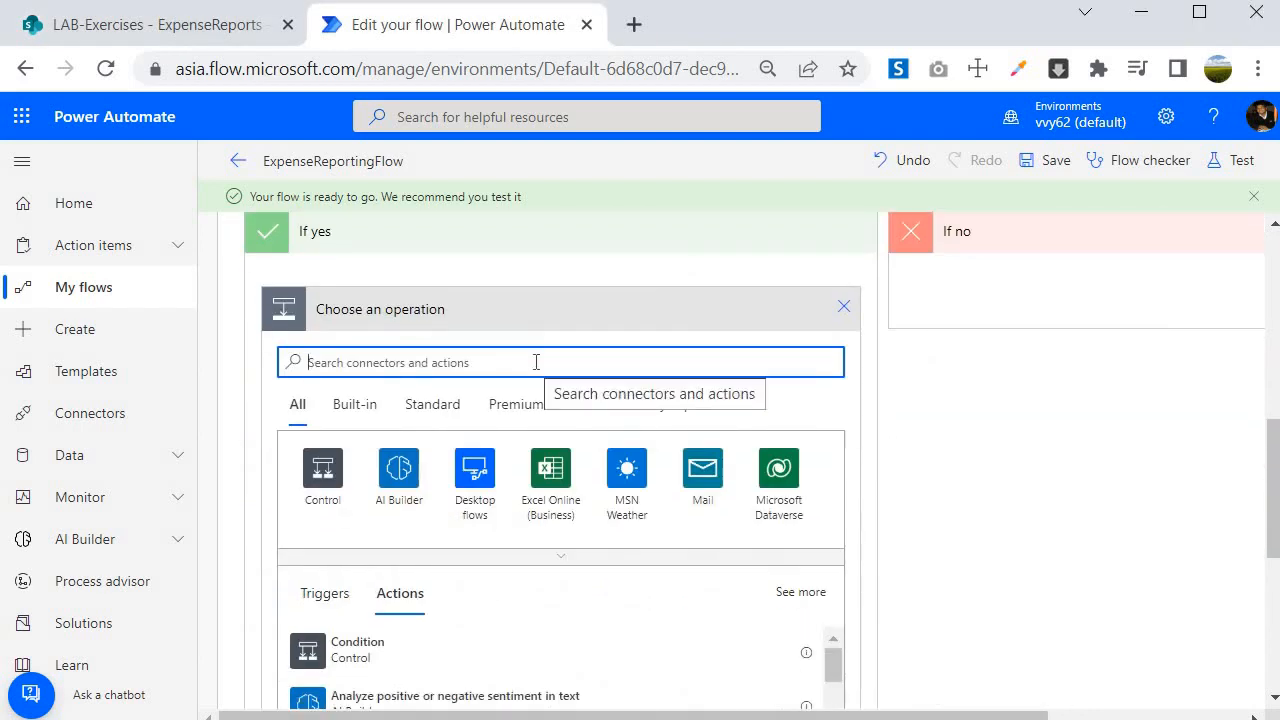
{"action": "type", "text": "appr"}
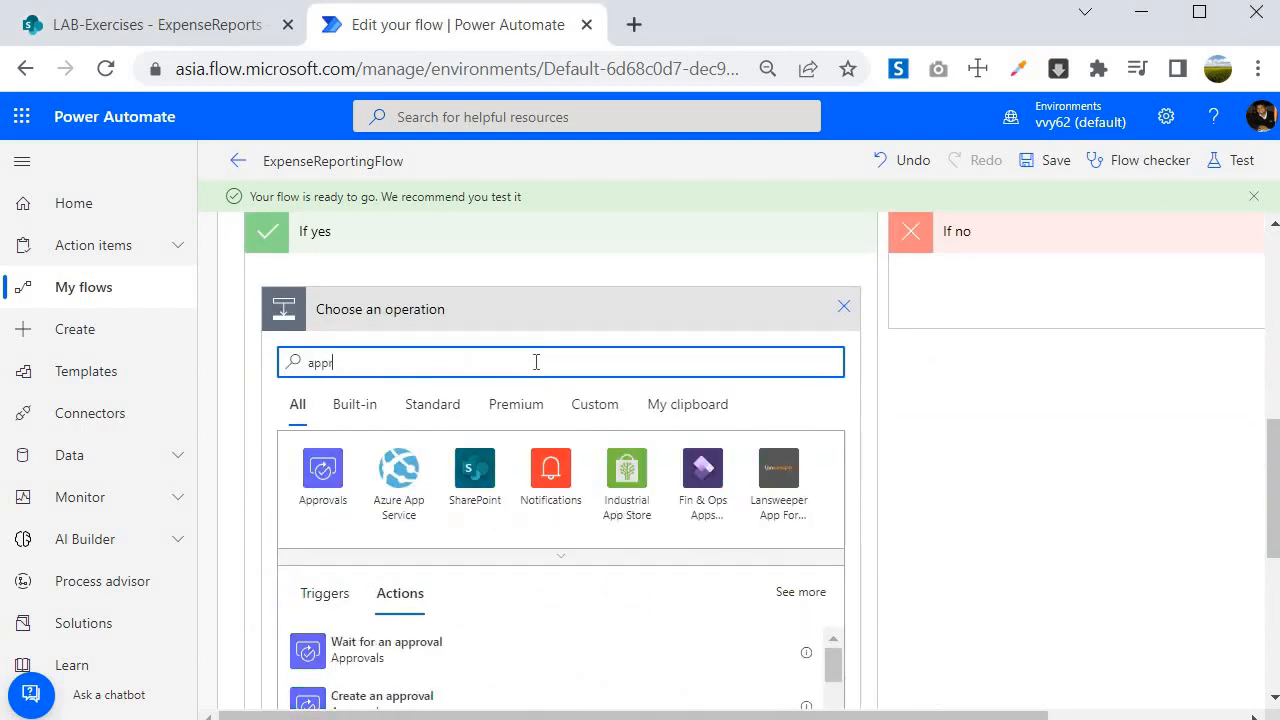
{"action": "left_click", "coordinate": [322, 470]}
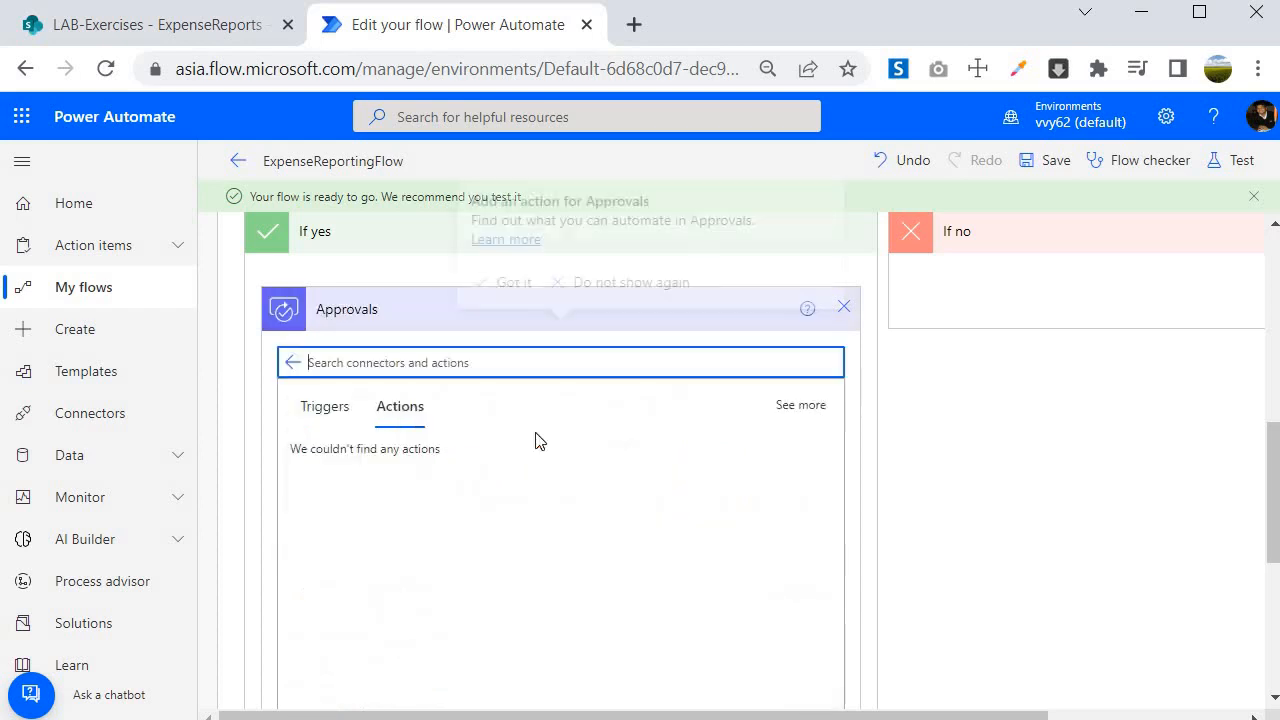
{"action": "scroll", "coordinate": [378, 292], "scroll_direction": "down", "scroll_amount": 3}
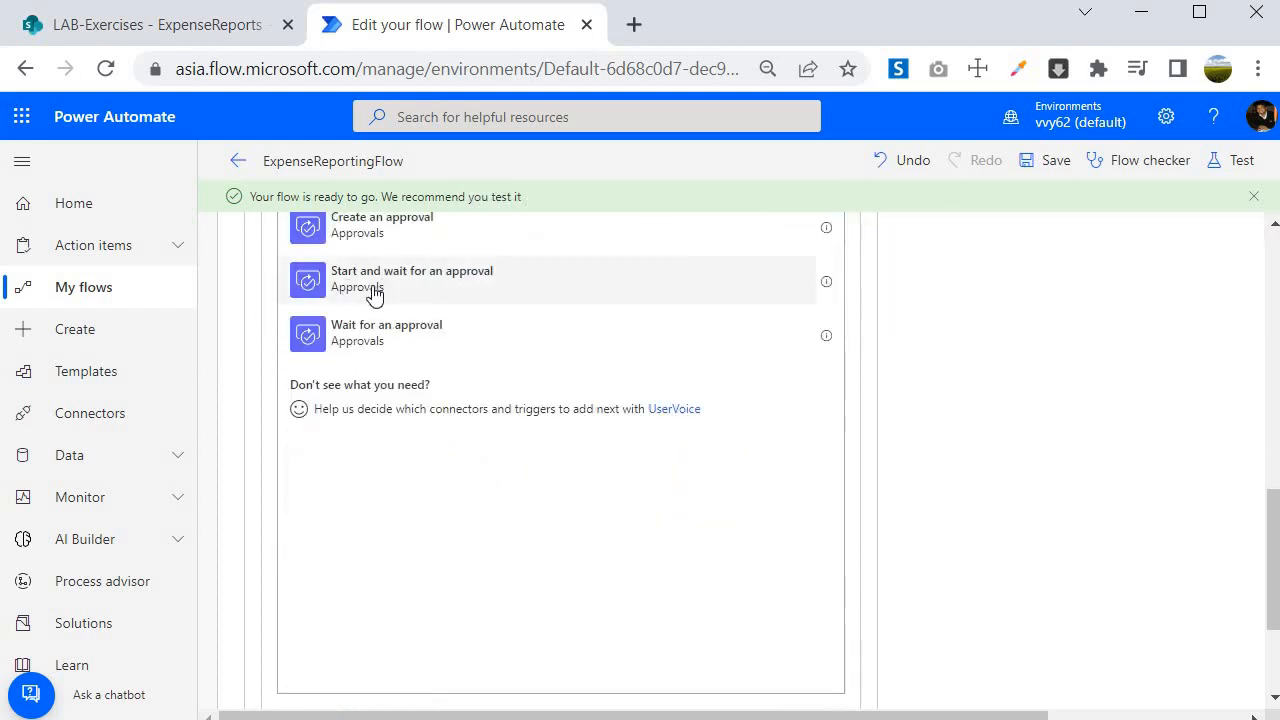
{"action": "left_click", "coordinate": [374, 290]}
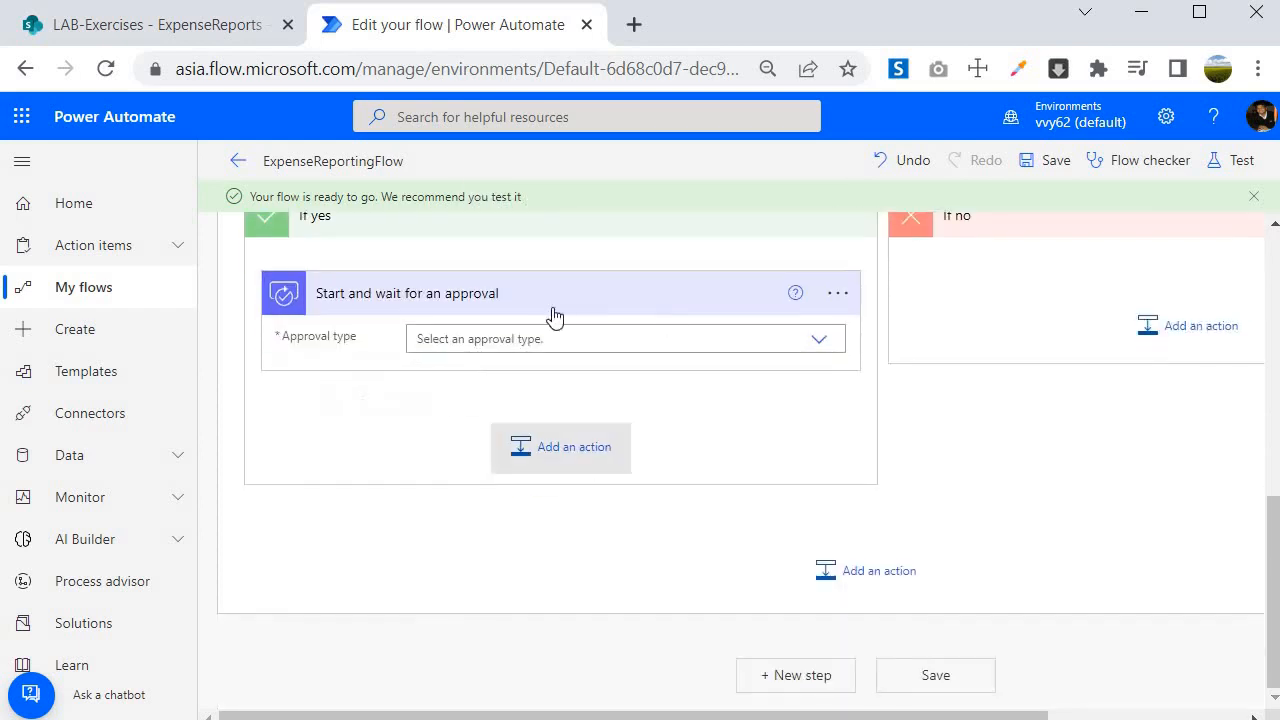
Step: Set the approval type to Approve/Reject - First to respond and the title to "Expense Report For - " followed by the Update item Title value
{"action": "left_click", "coordinate": [515, 345]}
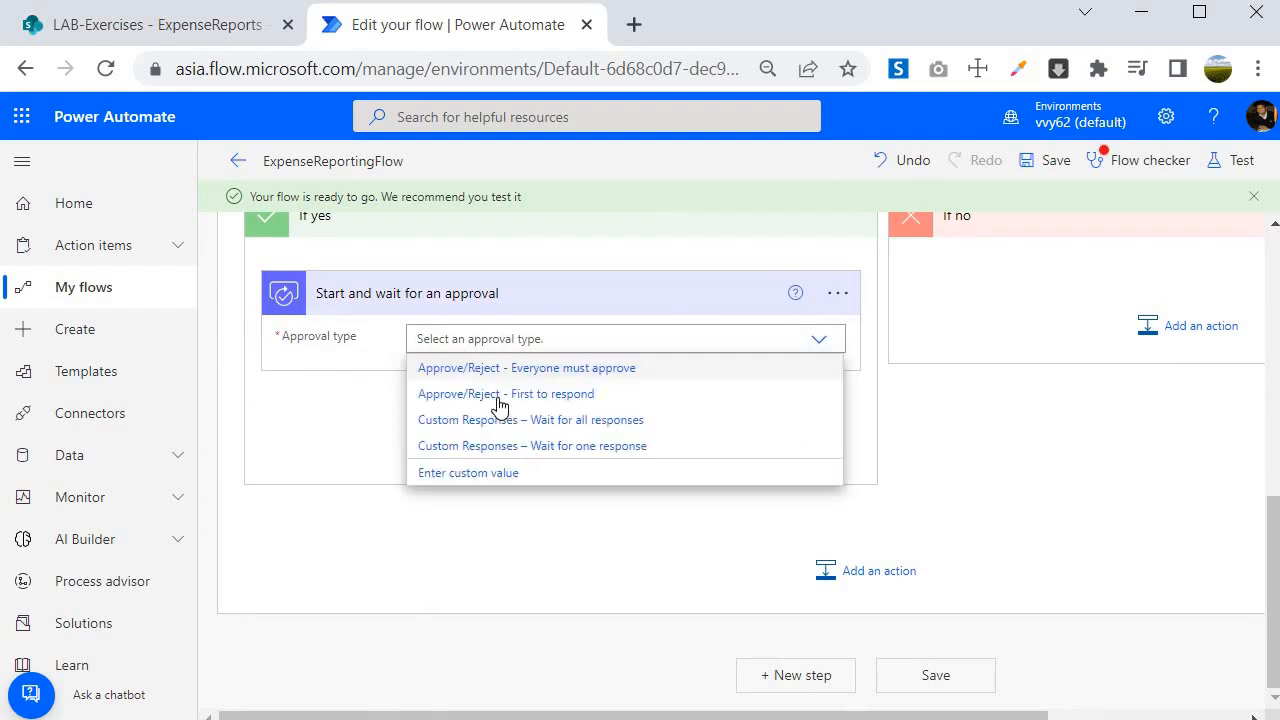
{"action": "left_click", "coordinate": [506, 393]}
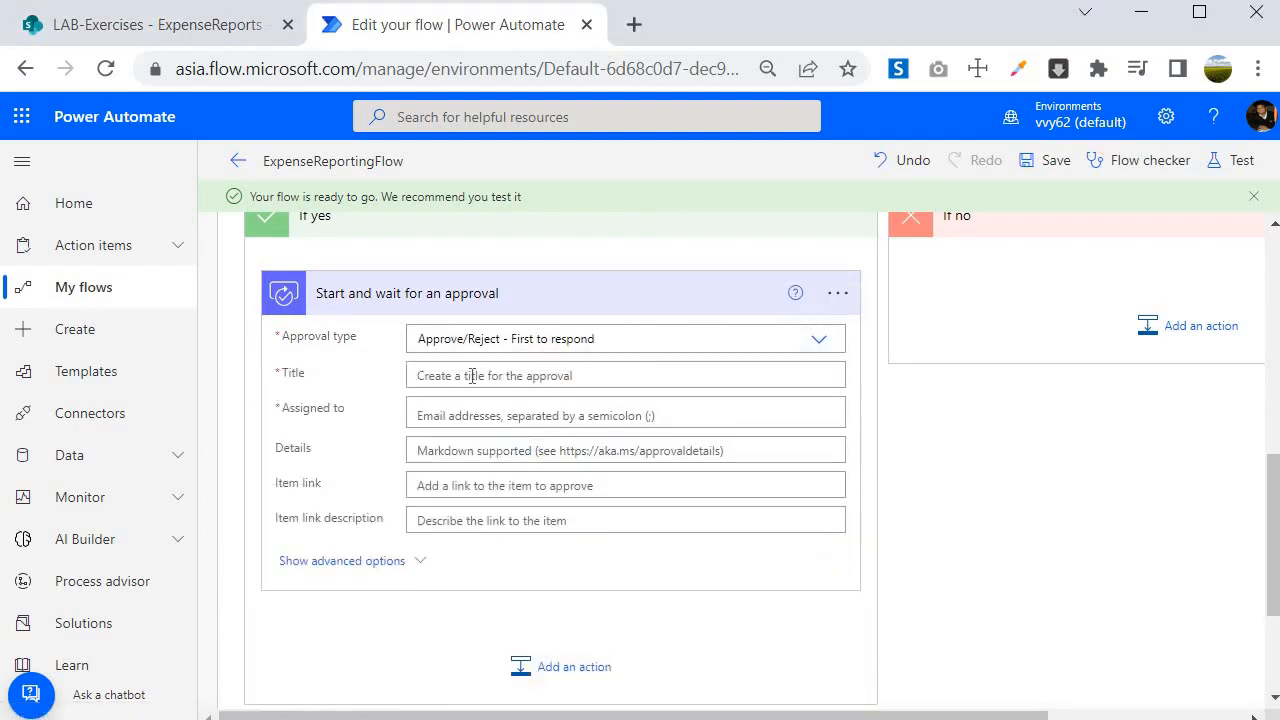
{"action": "left_click", "coordinate": [472, 376]}
{"action": "type", "text": "Expense Report"}
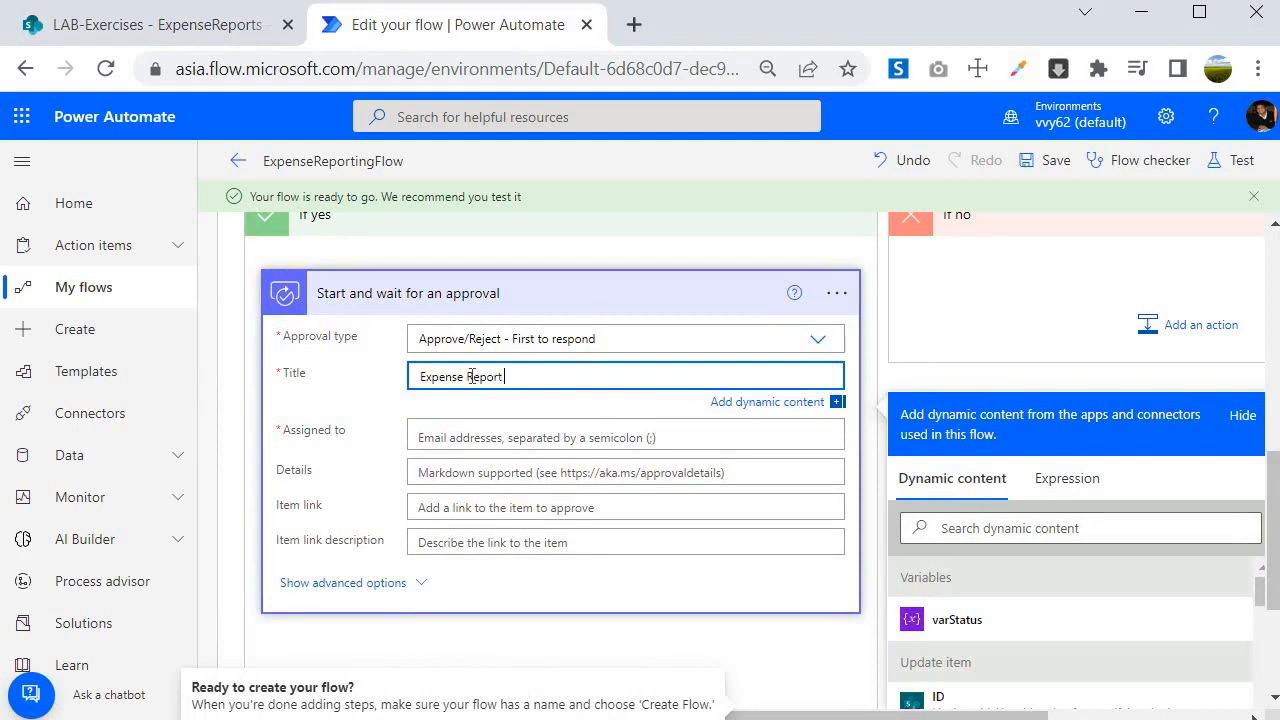
{"action": "type", "text": " For"}
{"action": "scroll", "coordinate": [472, 376], "scroll_direction": "down", "scroll_amount": 1}
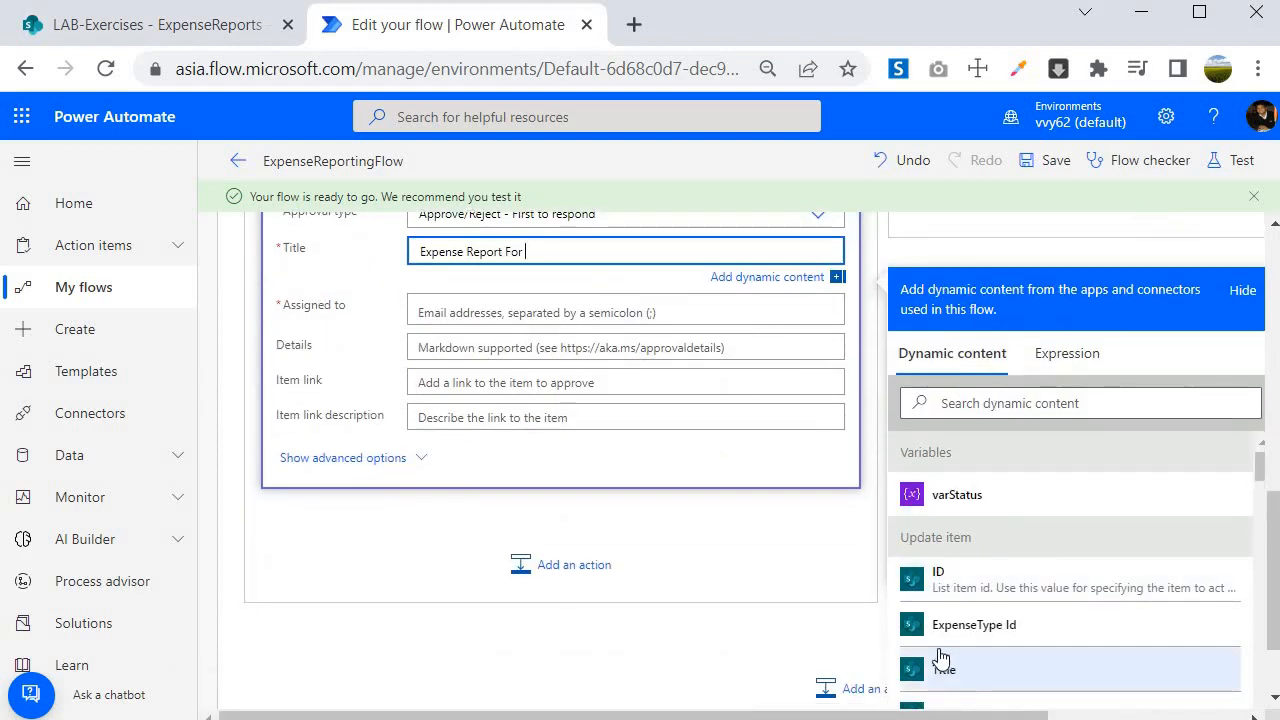
{"action": "type", "text": "-"}
{"action": "left_click", "coordinate": [938, 670]}
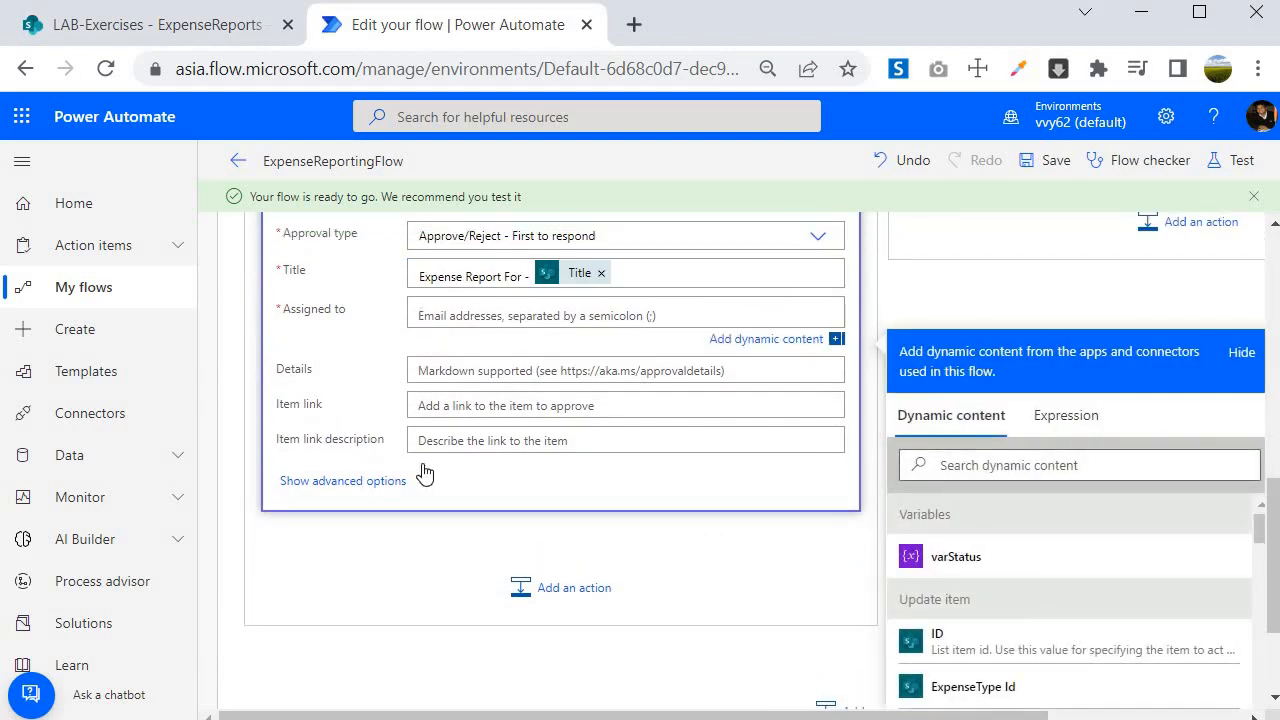
Step: Review the approver values in the Approvers action and how the Apply to each loop and its condition use them
{"action": "scroll", "coordinate": [425, 472], "scroll_direction": "up", "scroll_amount": 10}
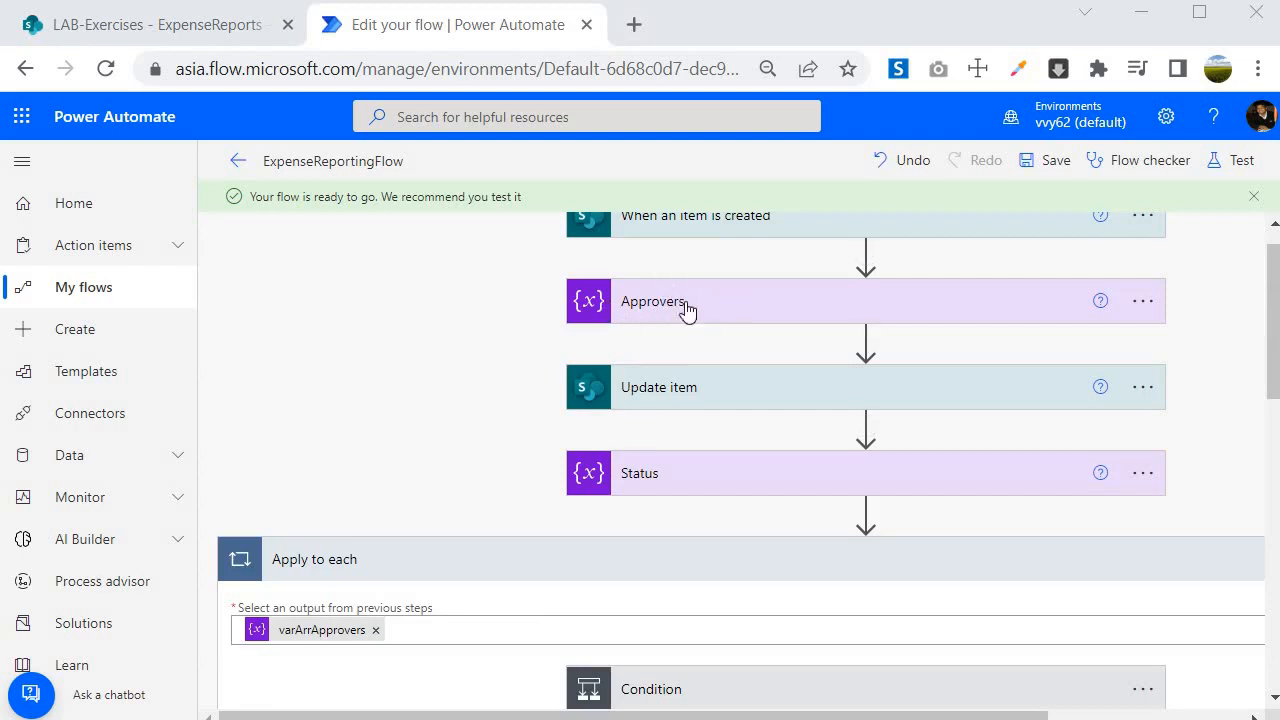
{"action": "left_click", "coordinate": [728, 306]}
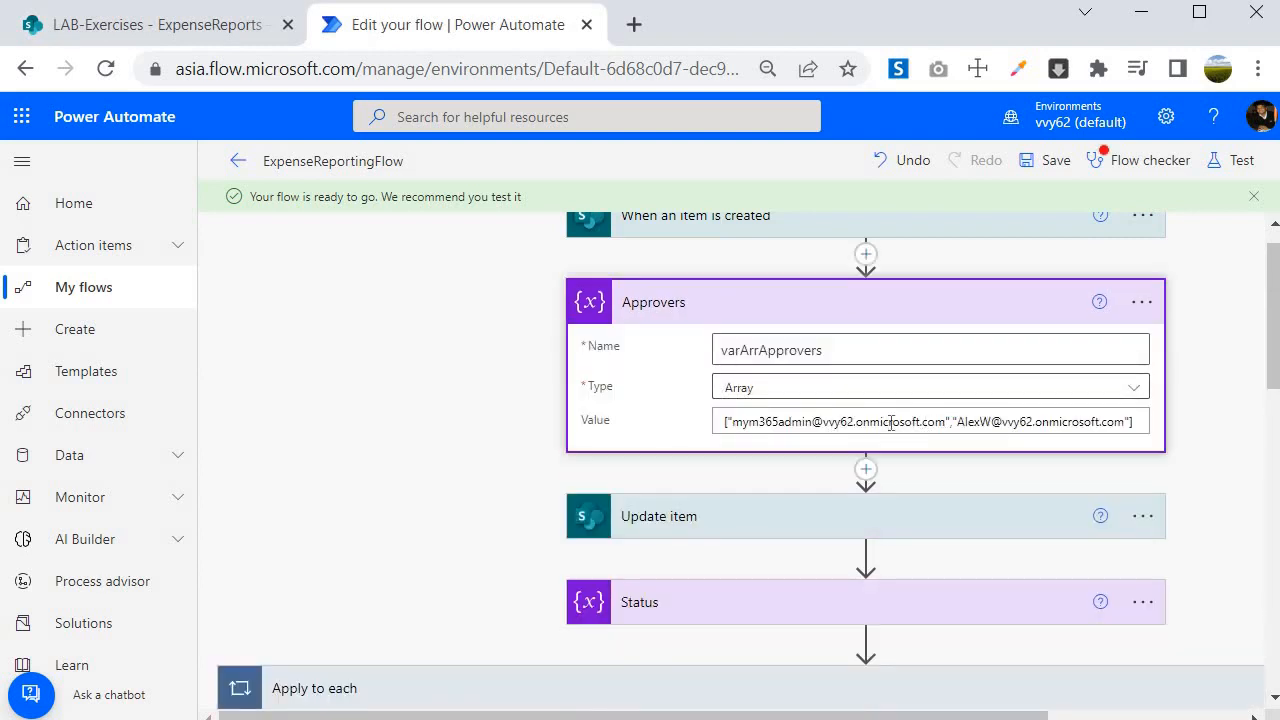
{"action": "scroll", "coordinate": [477, 453], "scroll_direction": "down", "scroll_amount": 3}
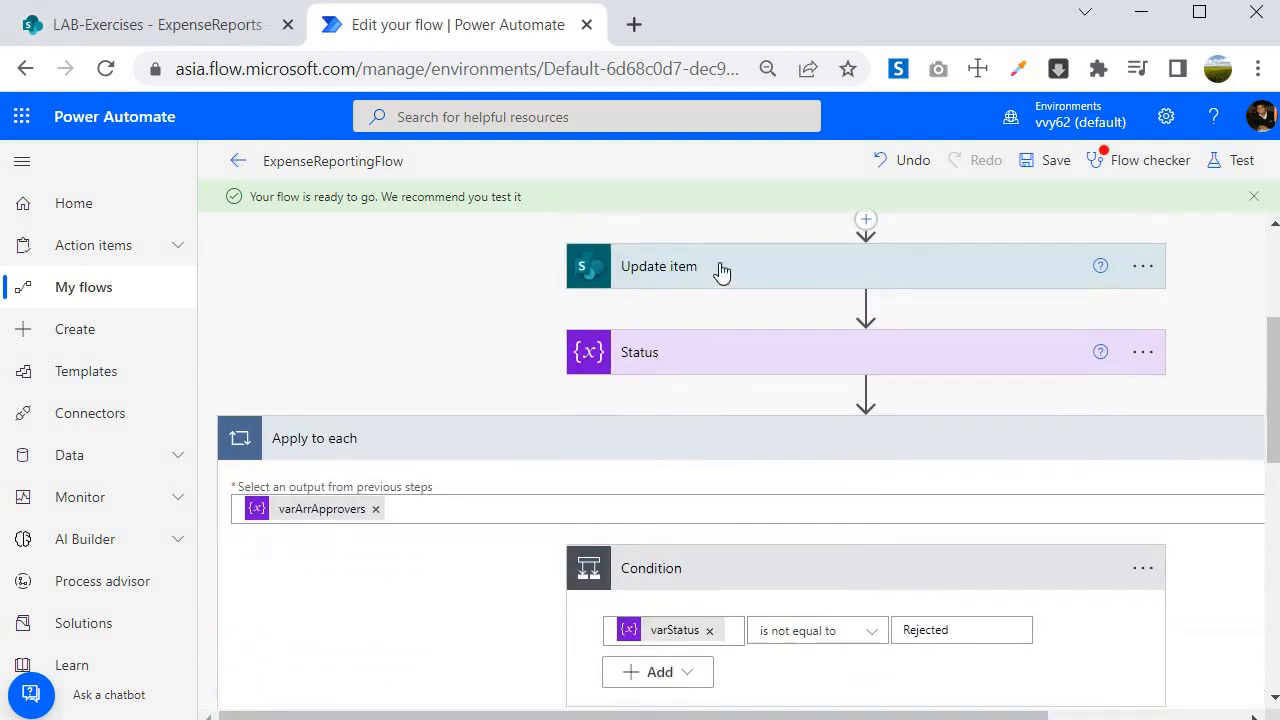
{"action": "scroll", "coordinate": [300, 523], "scroll_direction": "up", "scroll_amount": 2}
{"action": "scroll", "coordinate": [305, 500], "scroll_direction": "down", "scroll_amount": 2}
{"action": "scroll", "coordinate": [303, 490], "scroll_direction": "down", "scroll_amount": 2}
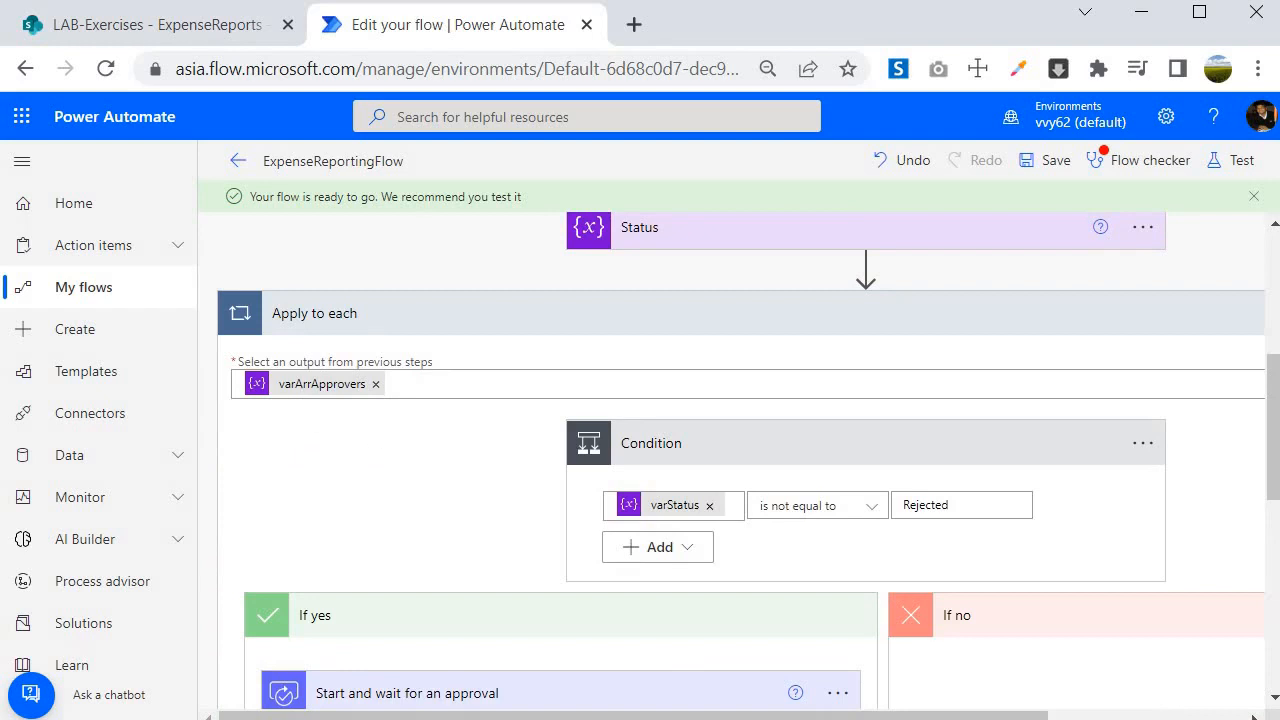
{"action": "scroll", "coordinate": [380, 441], "scroll_direction": "down", "scroll_amount": 2}
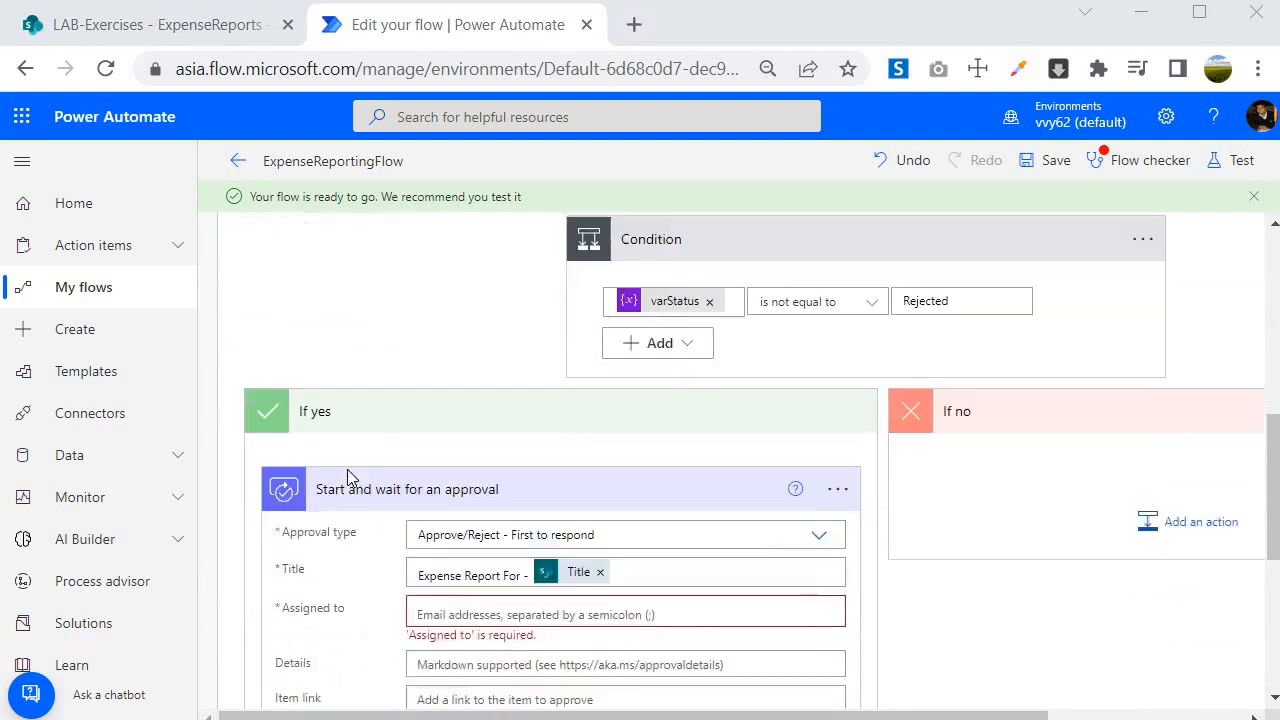
{"action": "scroll", "coordinate": [349, 486], "scroll_direction": "up", "scroll_amount": 3}
{"action": "scroll", "coordinate": [329, 557], "scroll_direction": "down", "scroll_amount": 2}
{"action": "scroll", "coordinate": [370, 558], "scroll_direction": "down", "scroll_amount": 1}
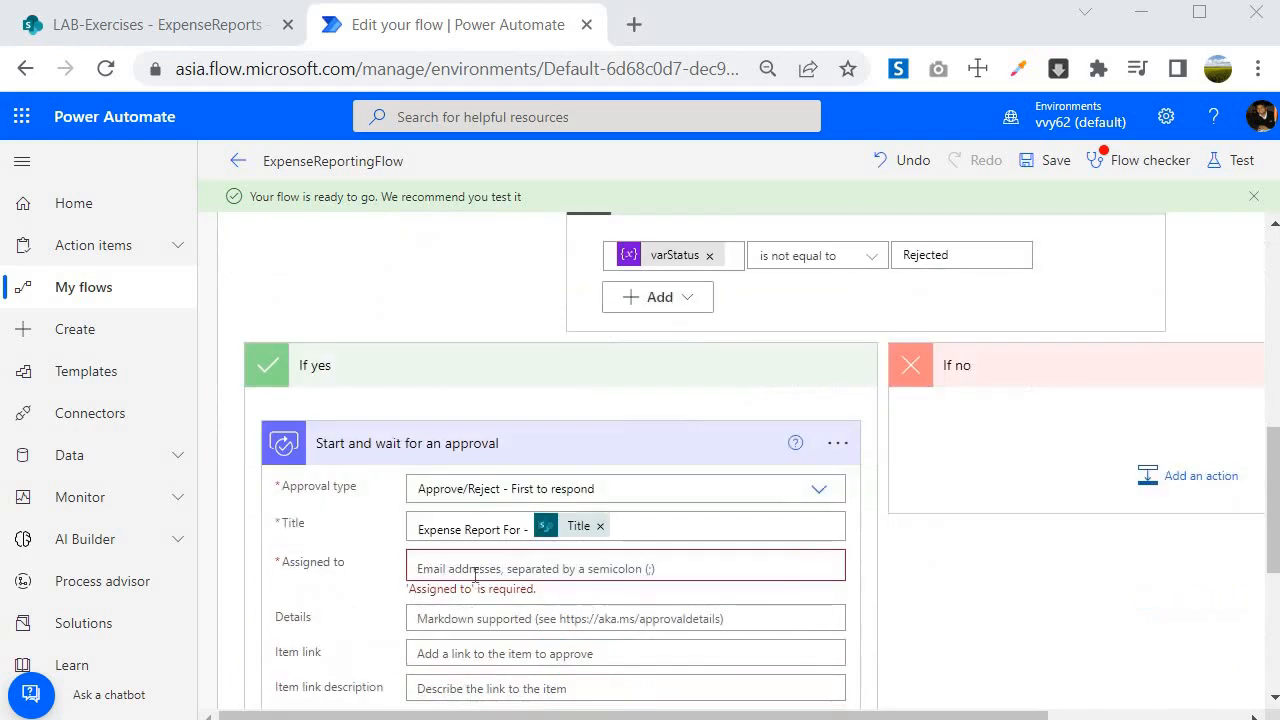
Step: Assign the approval to the current loop item using the expression item()
{"action": "left_click", "coordinate": [474, 569]}
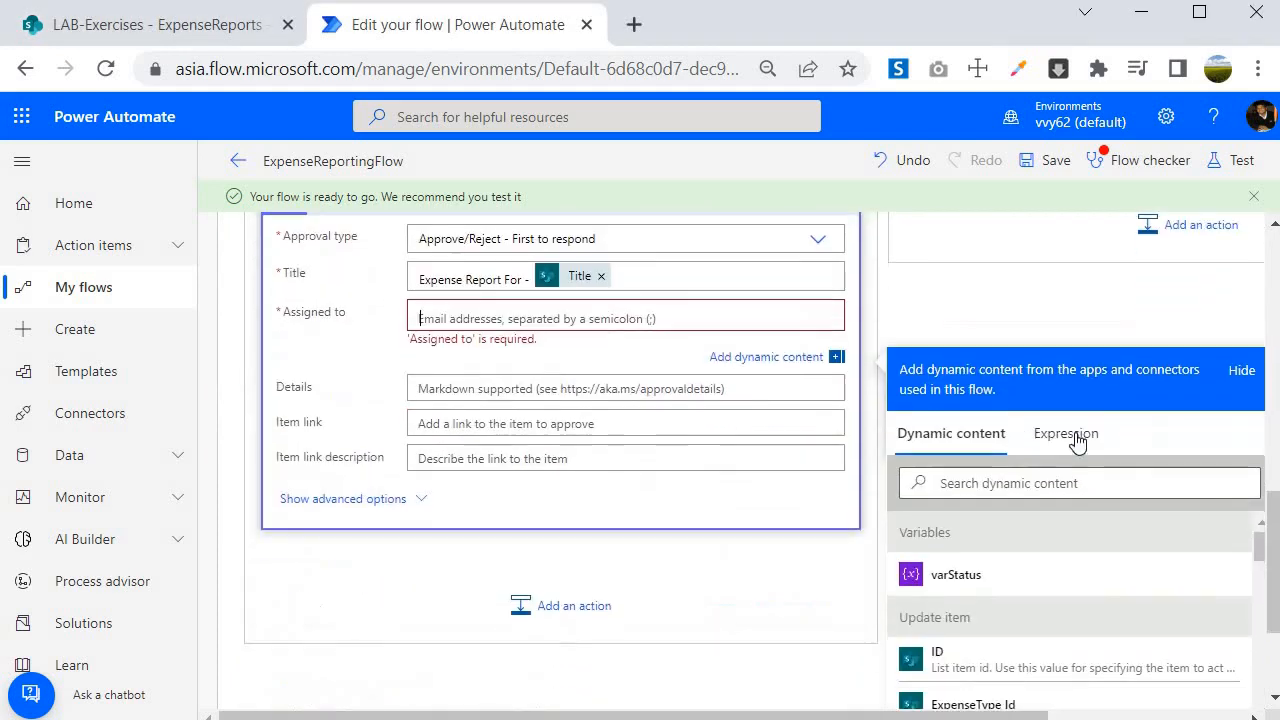
{"action": "left_click", "coordinate": [1067, 436]}
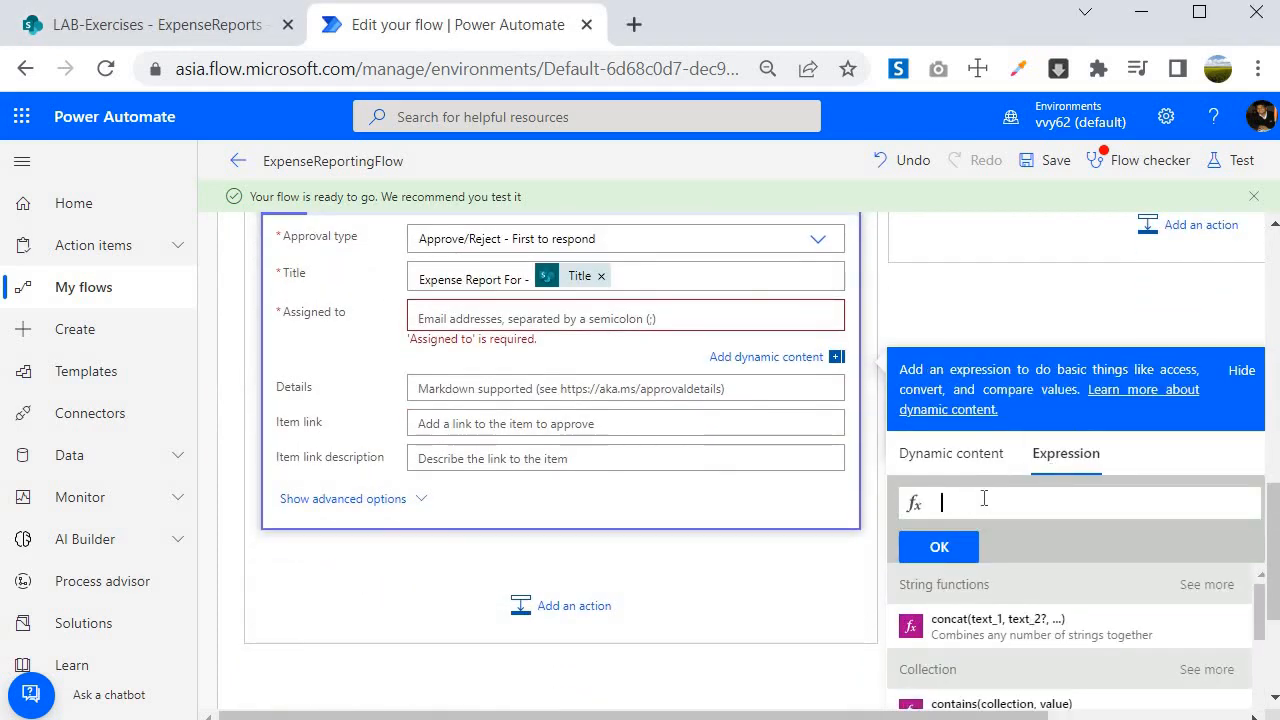
{"action": "left_click", "coordinate": [997, 503]}
{"action": "type", "text": "item"}
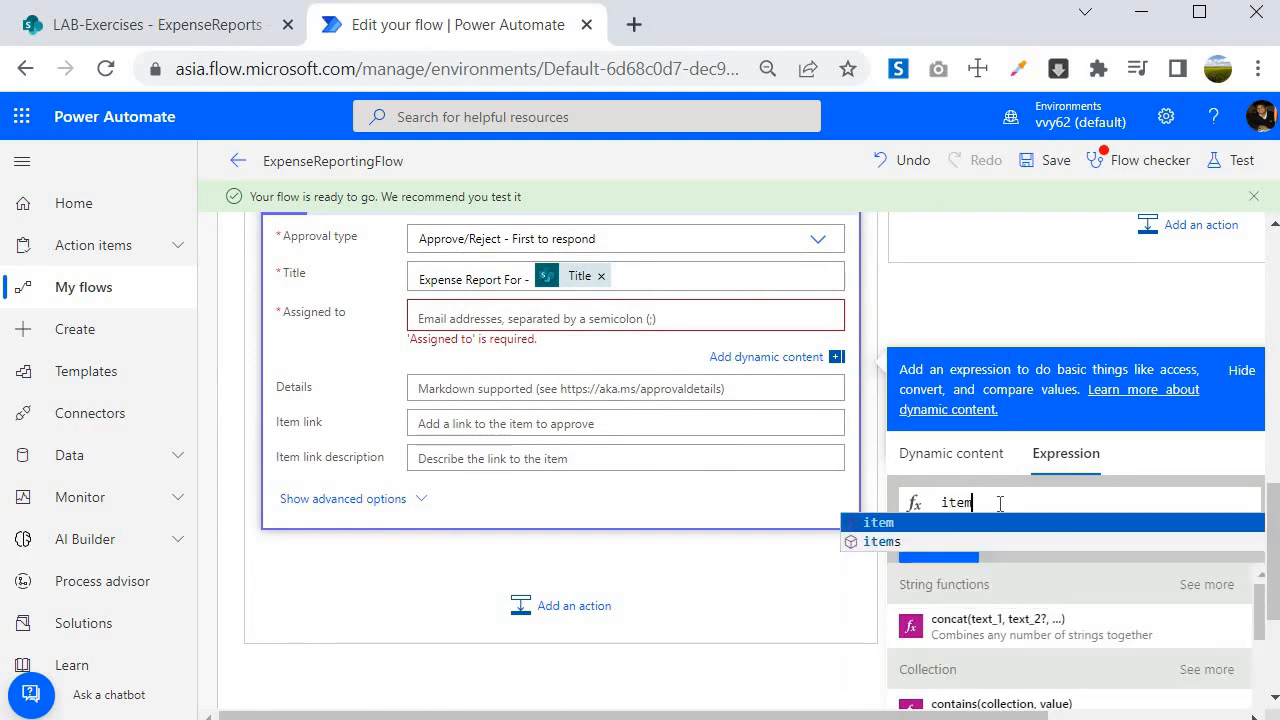
{"action": "key", "text": "Return"}
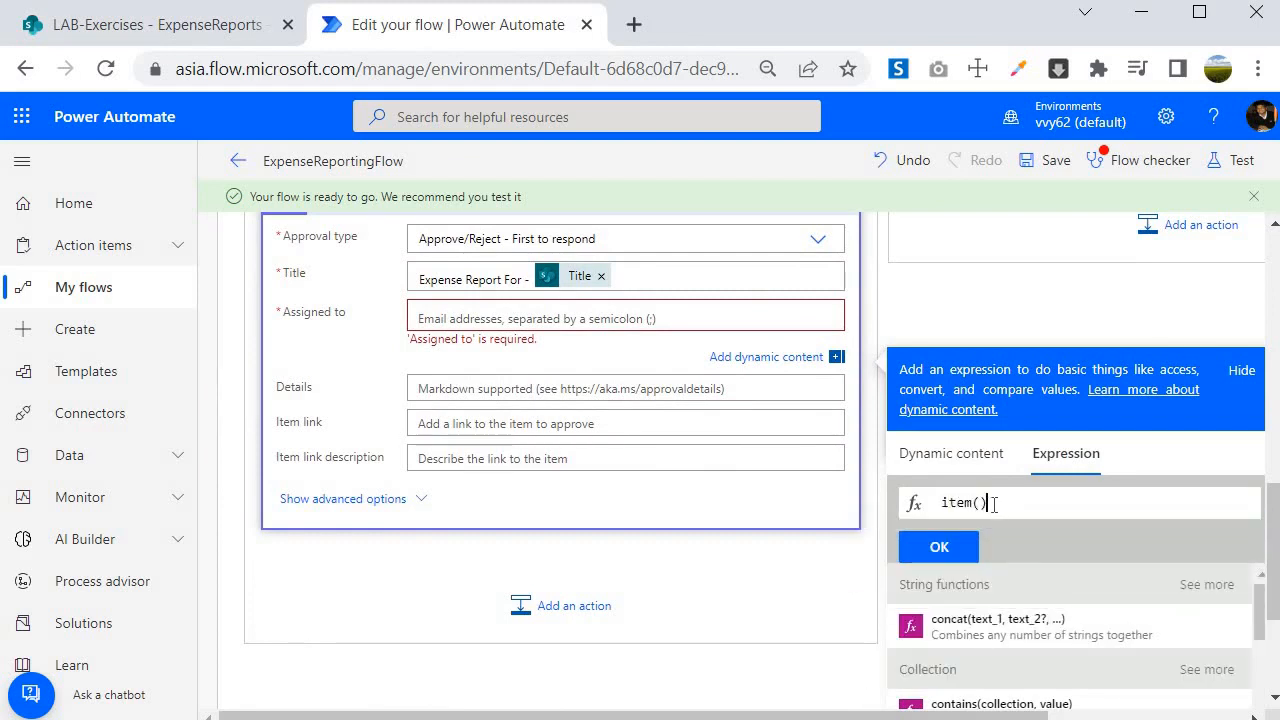
{"action": "left_click_drag", "start_coordinate": [988, 503], "coordinate": [939, 502]}
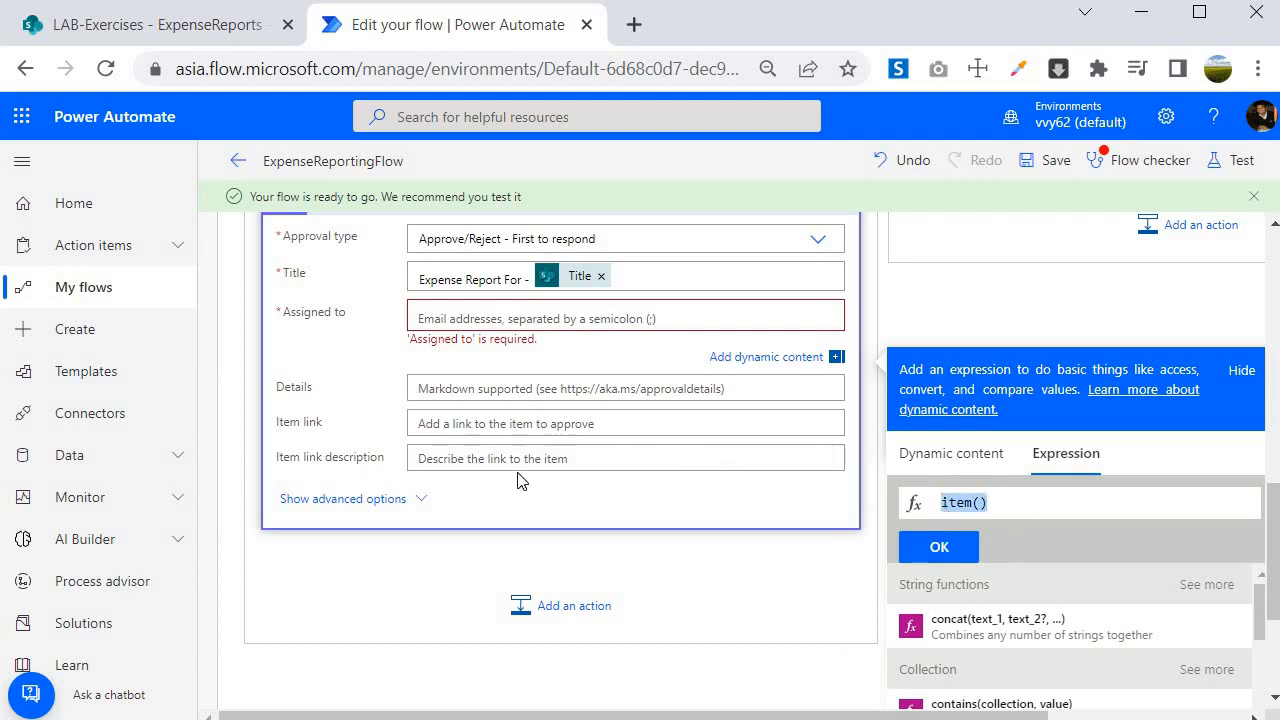
{"action": "scroll", "coordinate": [420, 575], "scroll_direction": "up", "scroll_amount": 1}
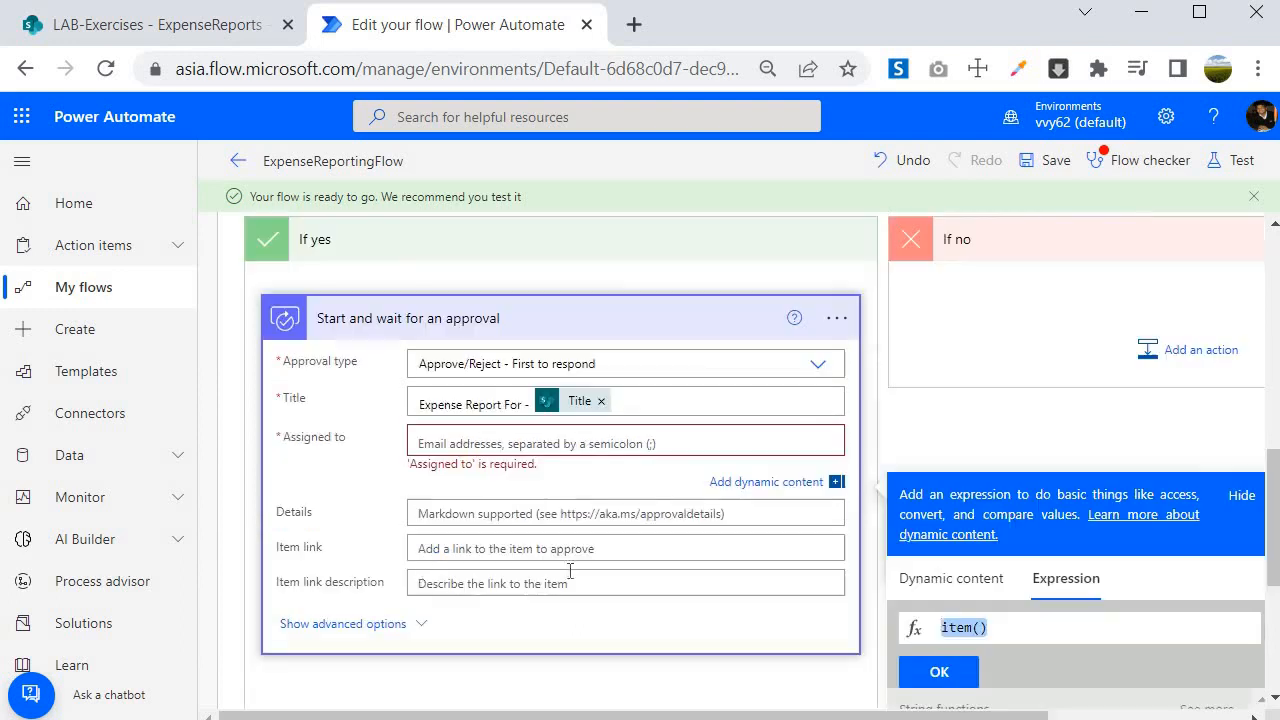
{"action": "scroll", "coordinate": [286, 360], "scroll_direction": "up", "scroll_amount": 4}
{"action": "scroll", "coordinate": [494, 471], "scroll_direction": "down", "scroll_amount": 4}
{"action": "left_click", "coordinate": [935, 675]}
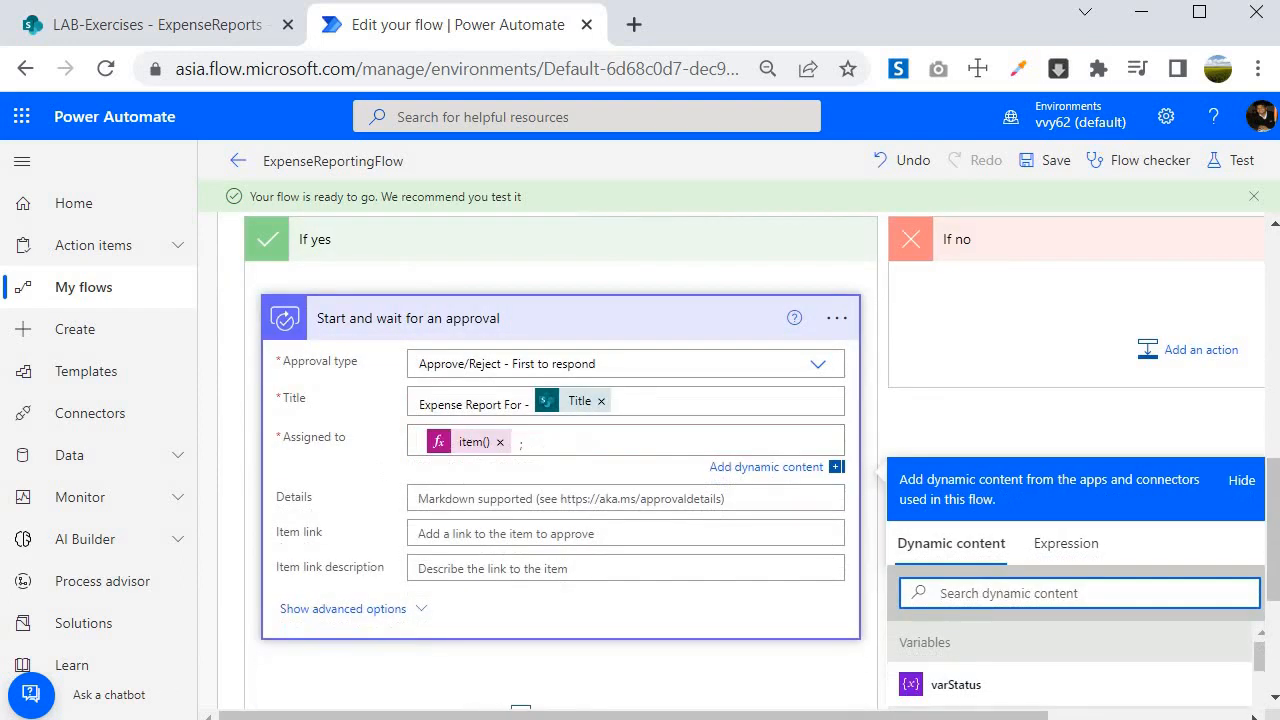
Step: Fill the approval's details with the Title value from Update item and, on a second line, the Amount value from the created item
{"action": "scroll", "coordinate": [1098, 444], "scroll_direction": "down", "scroll_amount": 2}
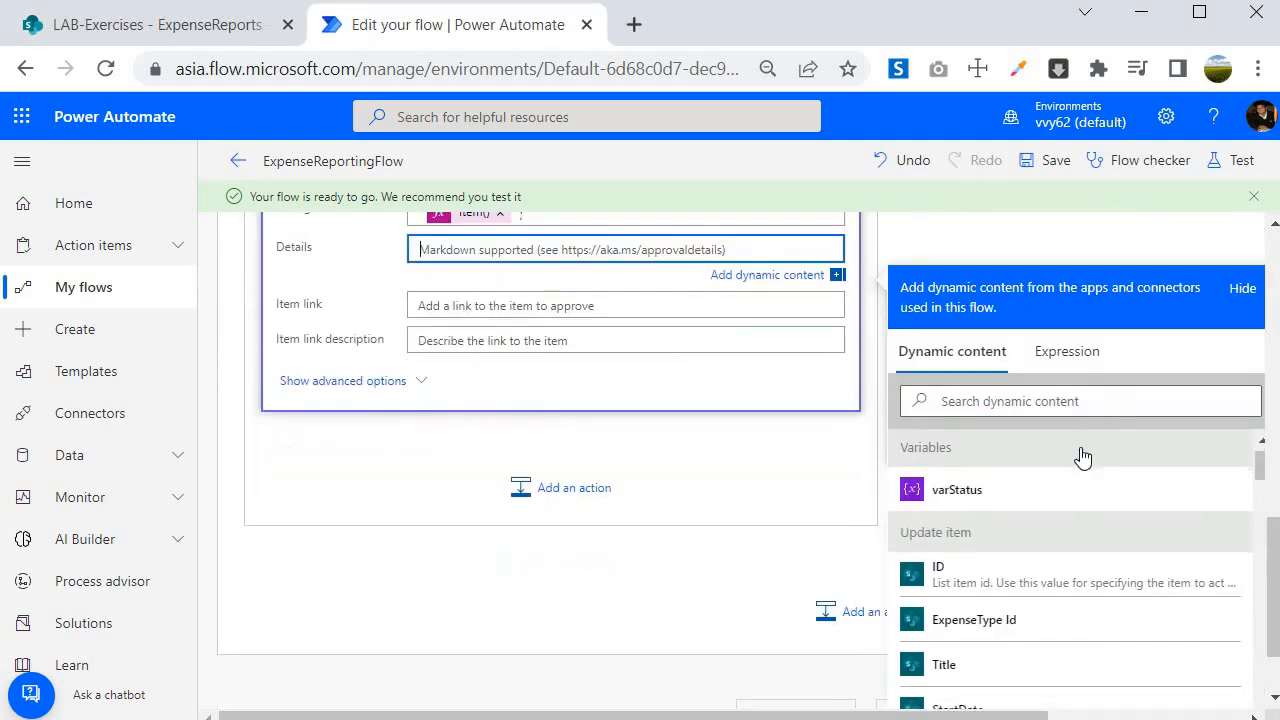
{"action": "scroll", "coordinate": [1000, 560], "scroll_direction": "down", "scroll_amount": 2}
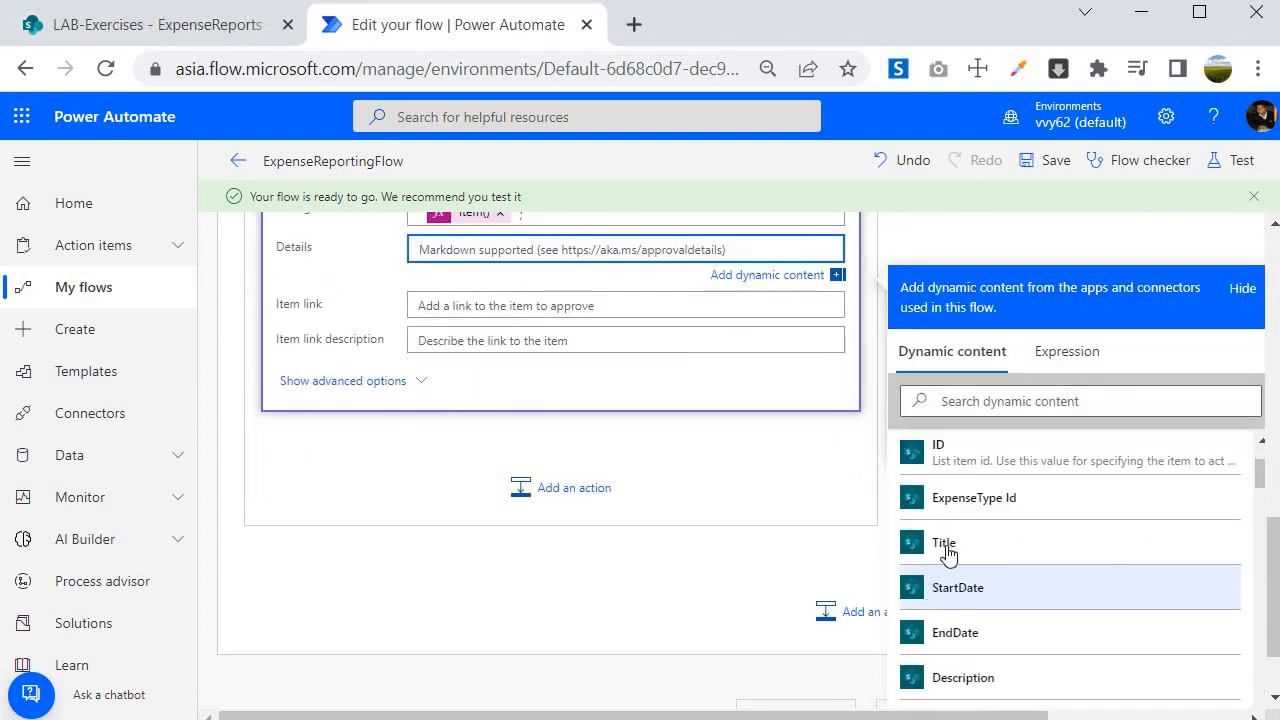
{"action": "left_click", "coordinate": [946, 551]}
{"action": "scroll", "coordinate": [1063, 589], "scroll_direction": "down", "scroll_amount": 3}
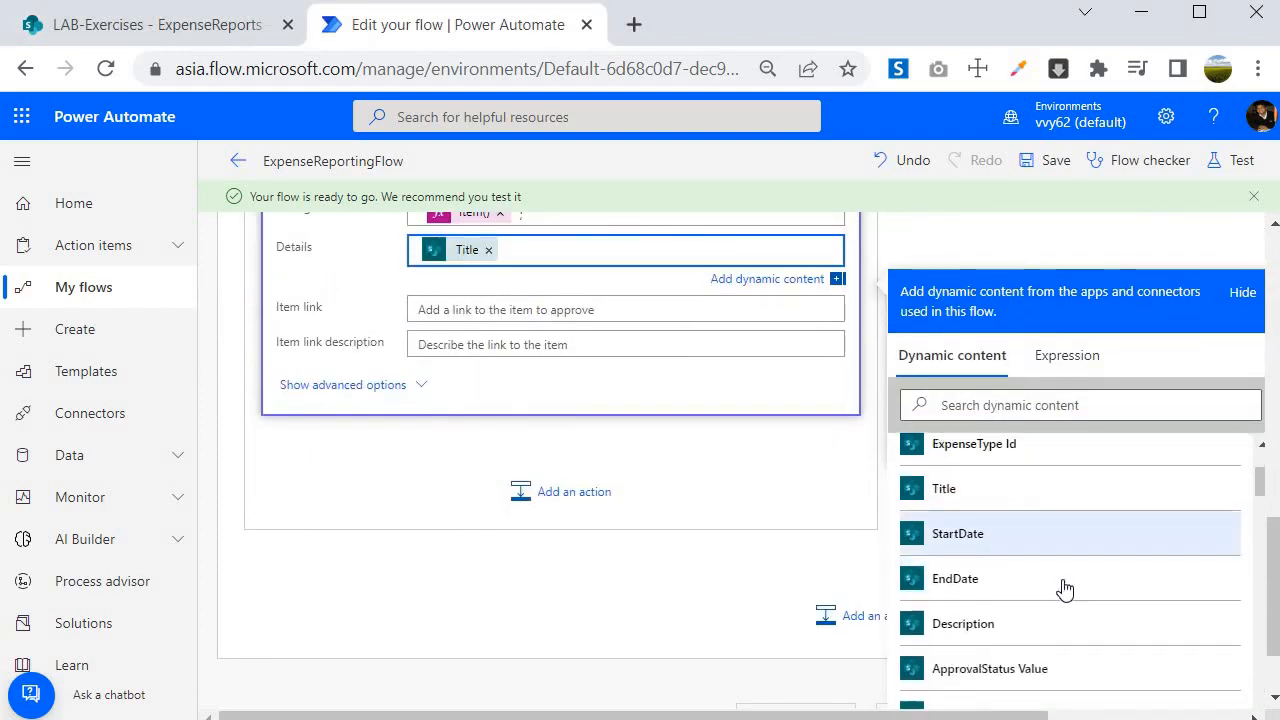
{"action": "scroll", "coordinate": [1063, 531], "scroll_direction": "up", "scroll_amount": 3}
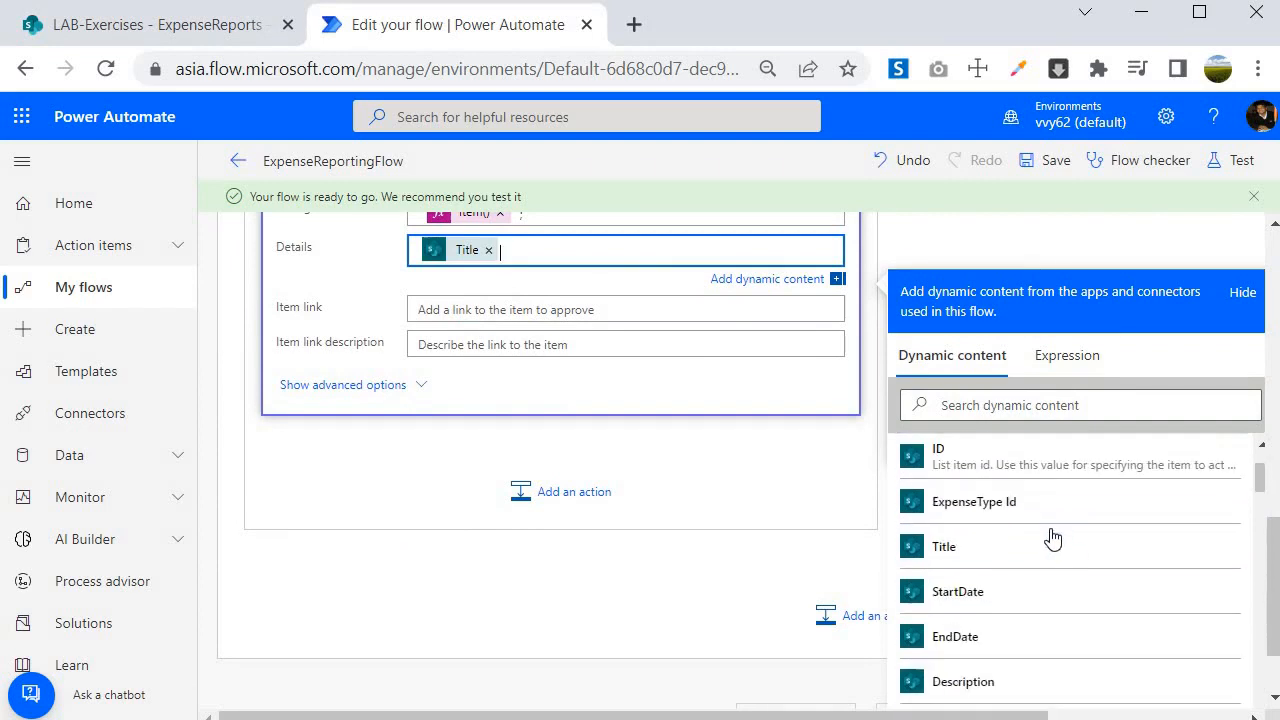
{"action": "scroll", "coordinate": [1055, 535], "scroll_direction": "down", "scroll_amount": 3}
{"action": "scroll", "coordinate": [1050, 535], "scroll_direction": "down", "scroll_amount": 5}
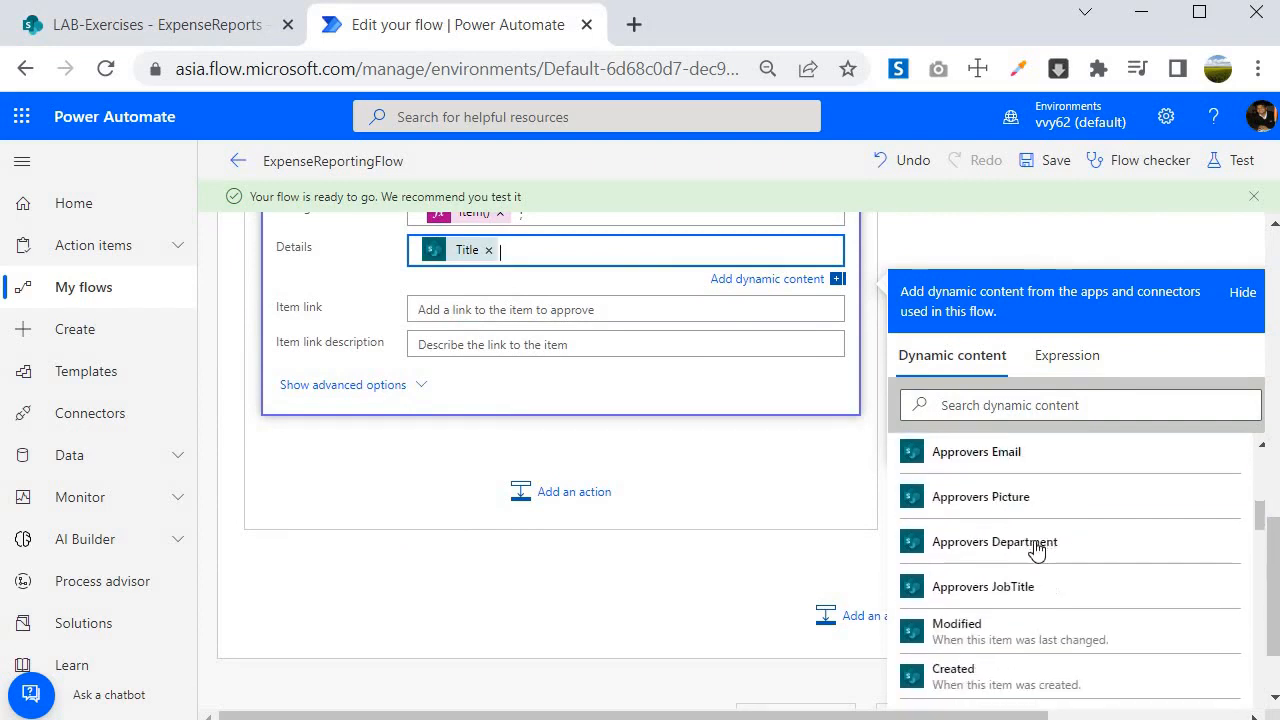
{"action": "left_click", "coordinate": [958, 405]}
{"action": "type", "text": "amo"}
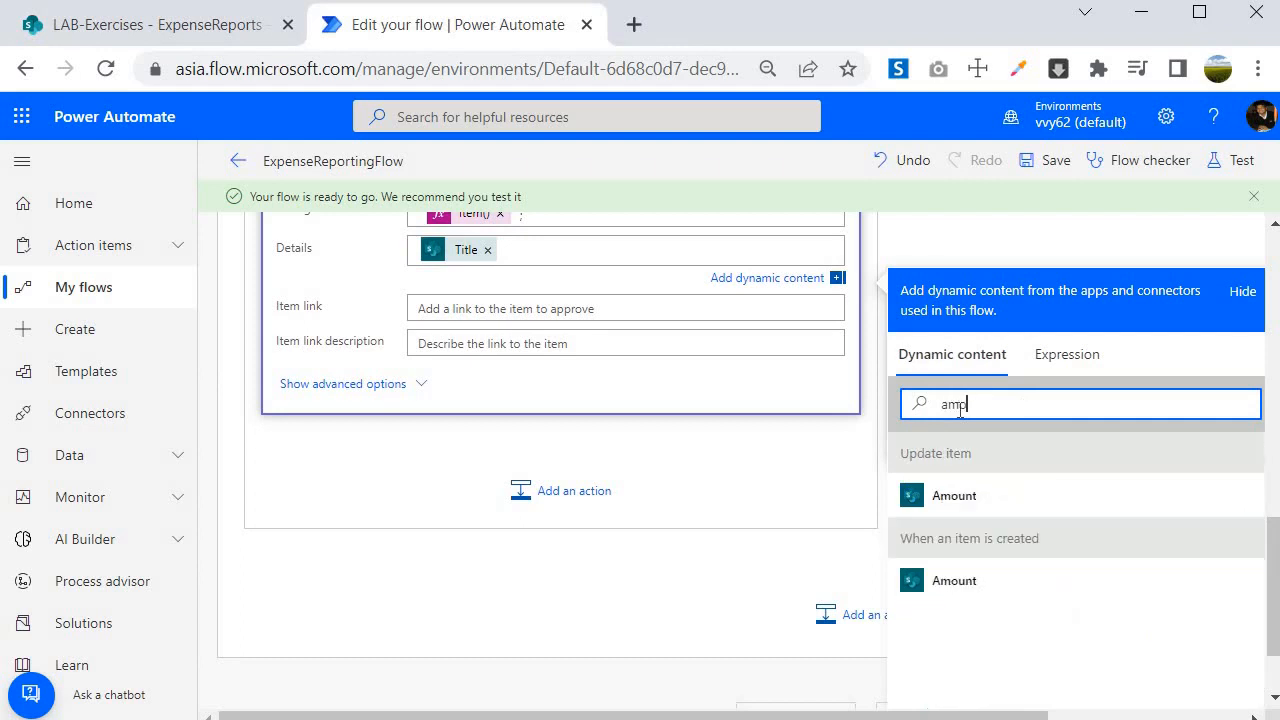
{"action": "left_click", "coordinate": [950, 588]}
{"action": "left_click", "coordinate": [624, 253]}
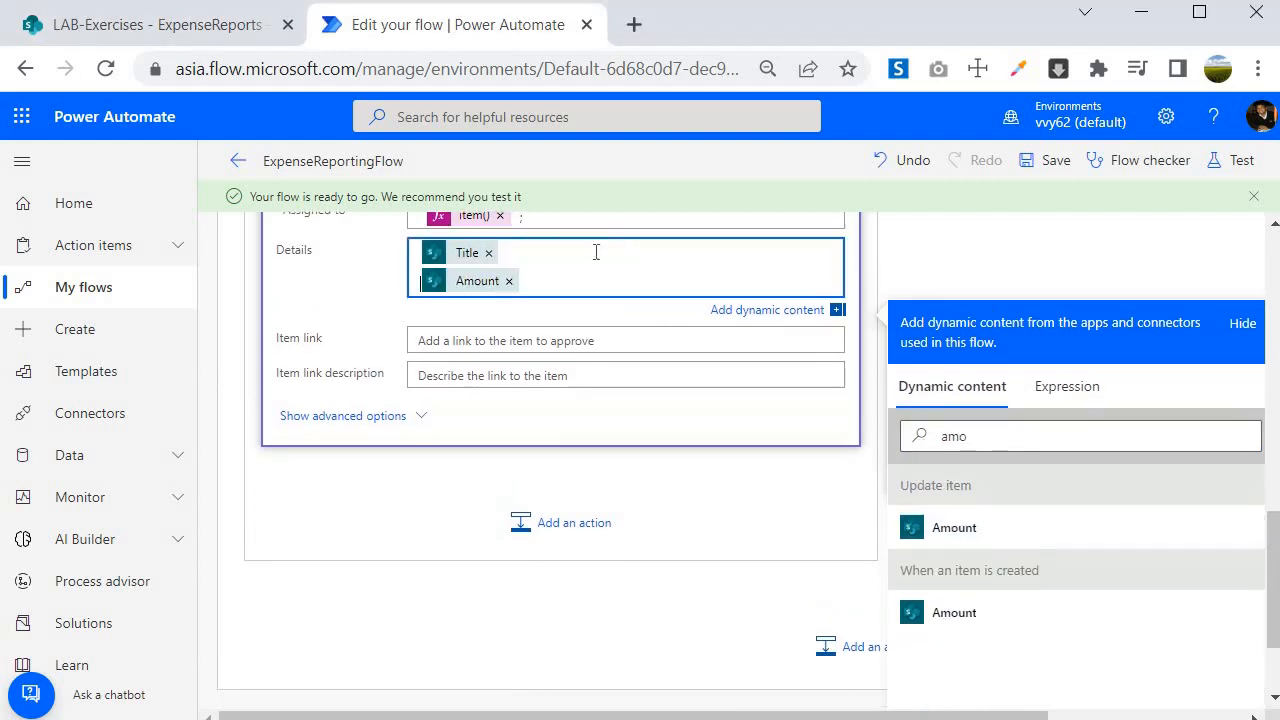
Step: Set the approval's item link to the Link to item value from Update item
{"action": "left_click", "coordinate": [700, 341]}
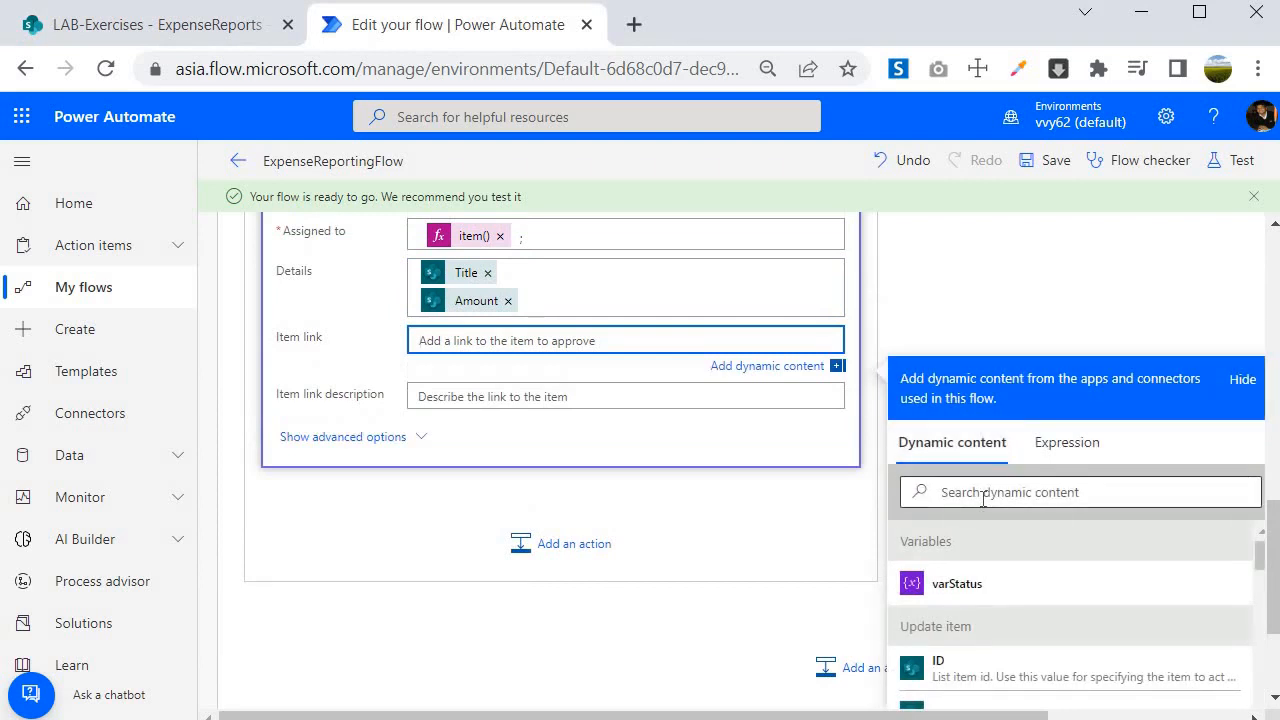
{"action": "left_click", "coordinate": [983, 499]}
{"action": "type", "text": "it"}
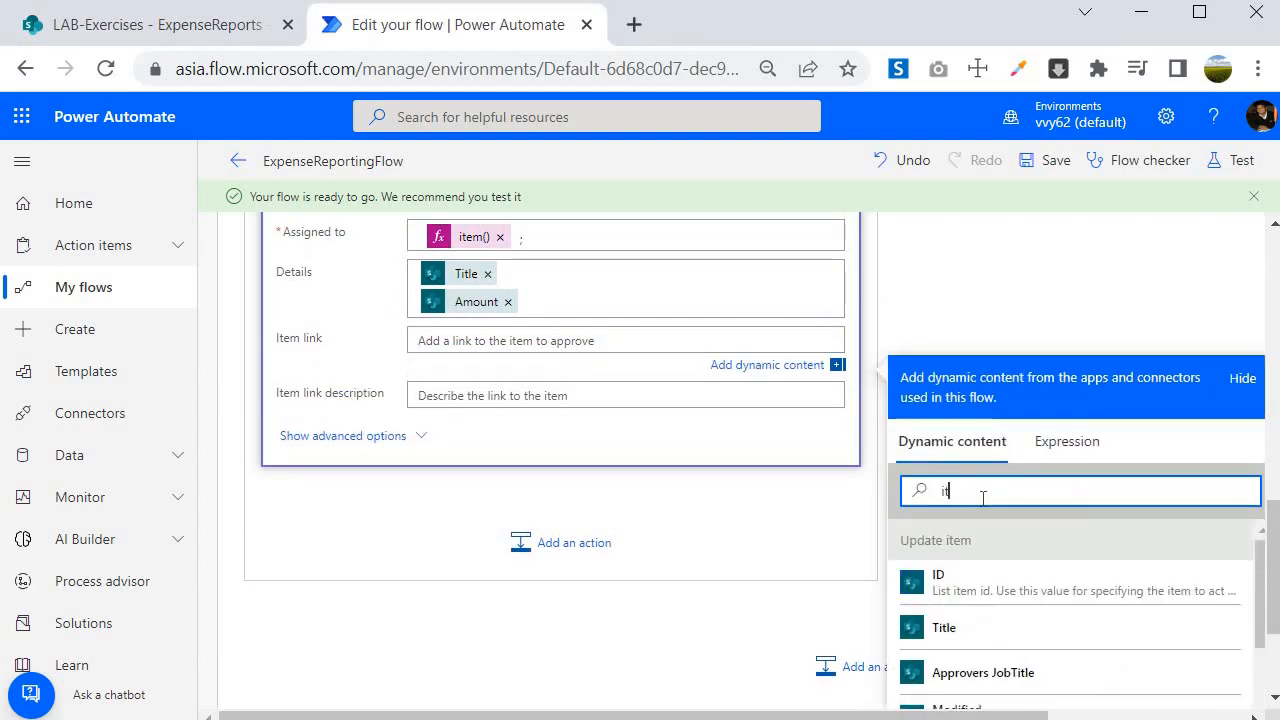
{"action": "key", "text": "BackSpace"}
{"action": "key", "text": "BackSpace"}
{"action": "type", "text": "link"}
{"action": "left_click", "coordinate": [964, 665]}
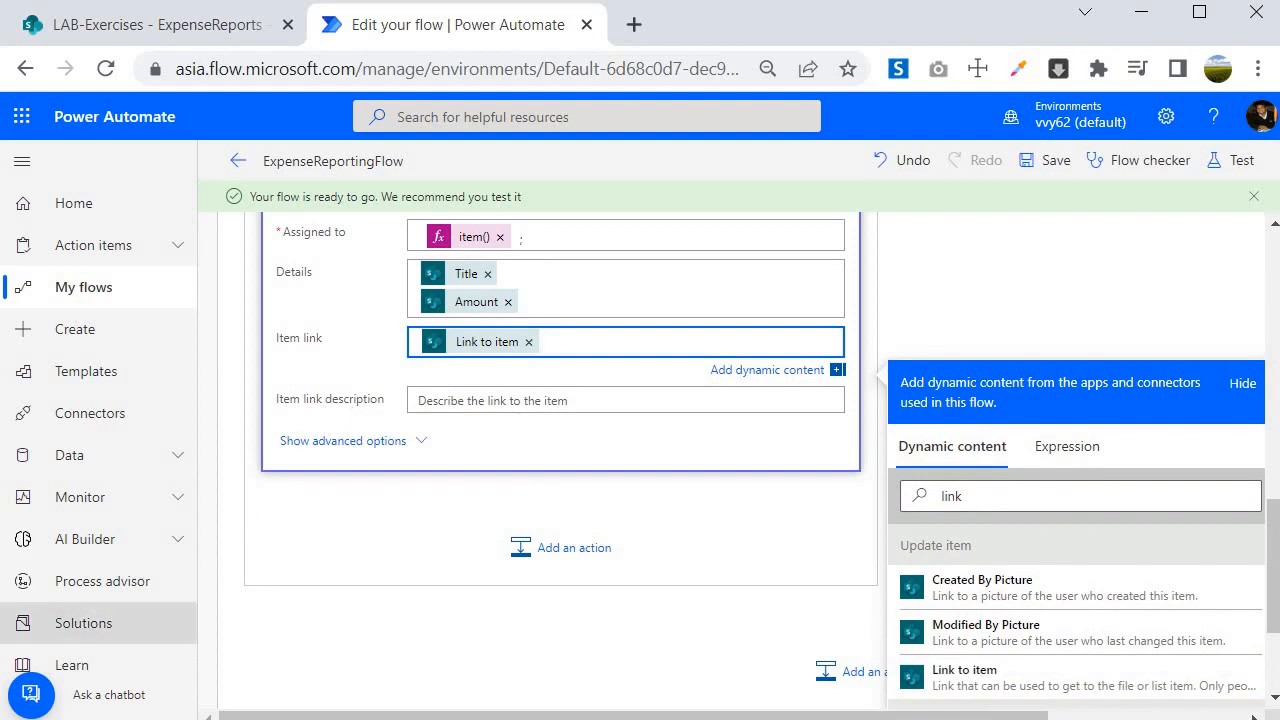
{"action": "key", "text": "Tab"}
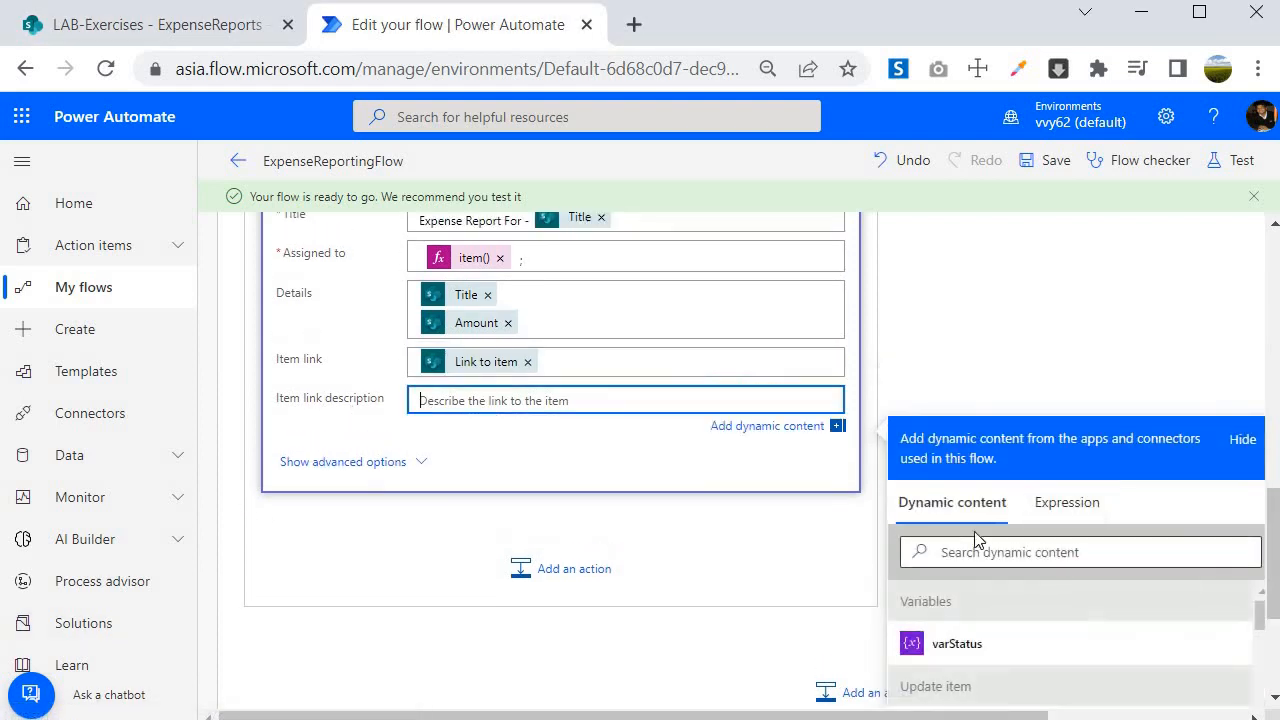
Step: Collapse the Start and wait for an approval action and add a Condition after it in the If yes branch
{"action": "scroll", "coordinate": [1069, 623], "scroll_direction": "down", "scroll_amount": 5}
{"action": "left_click", "coordinate": [966, 692]}
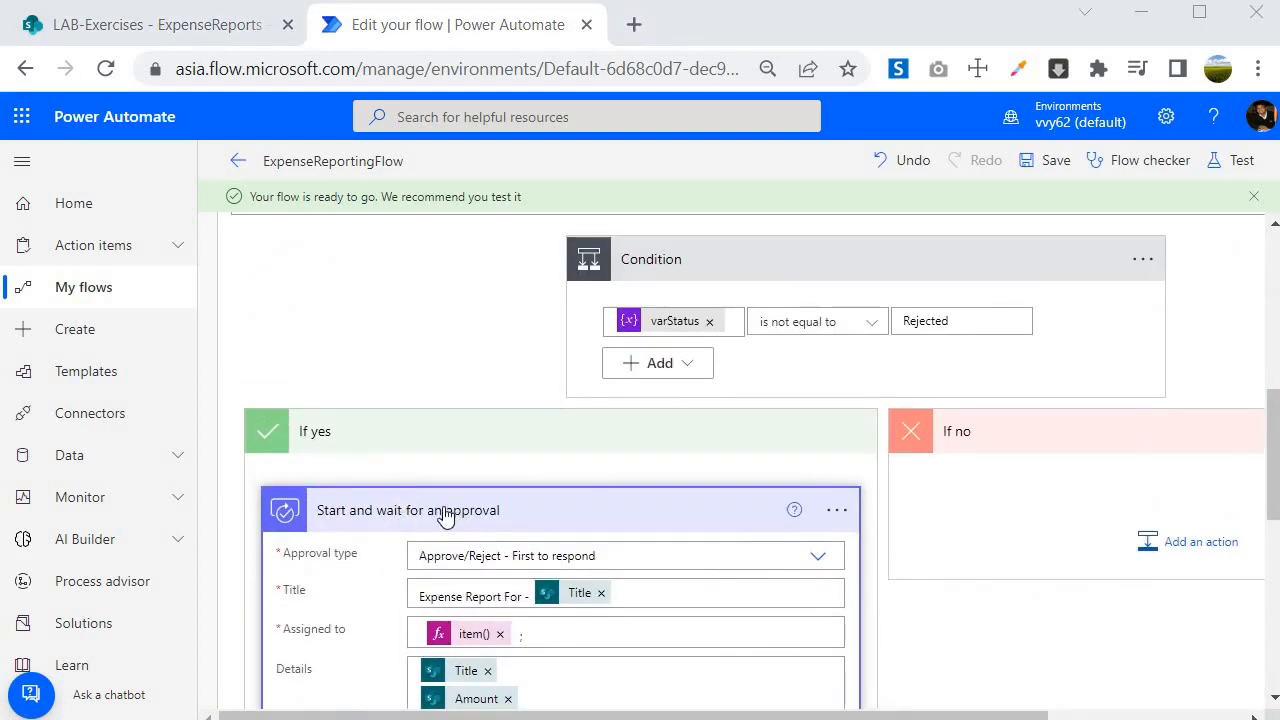
{"action": "left_click", "coordinate": [443, 510]}
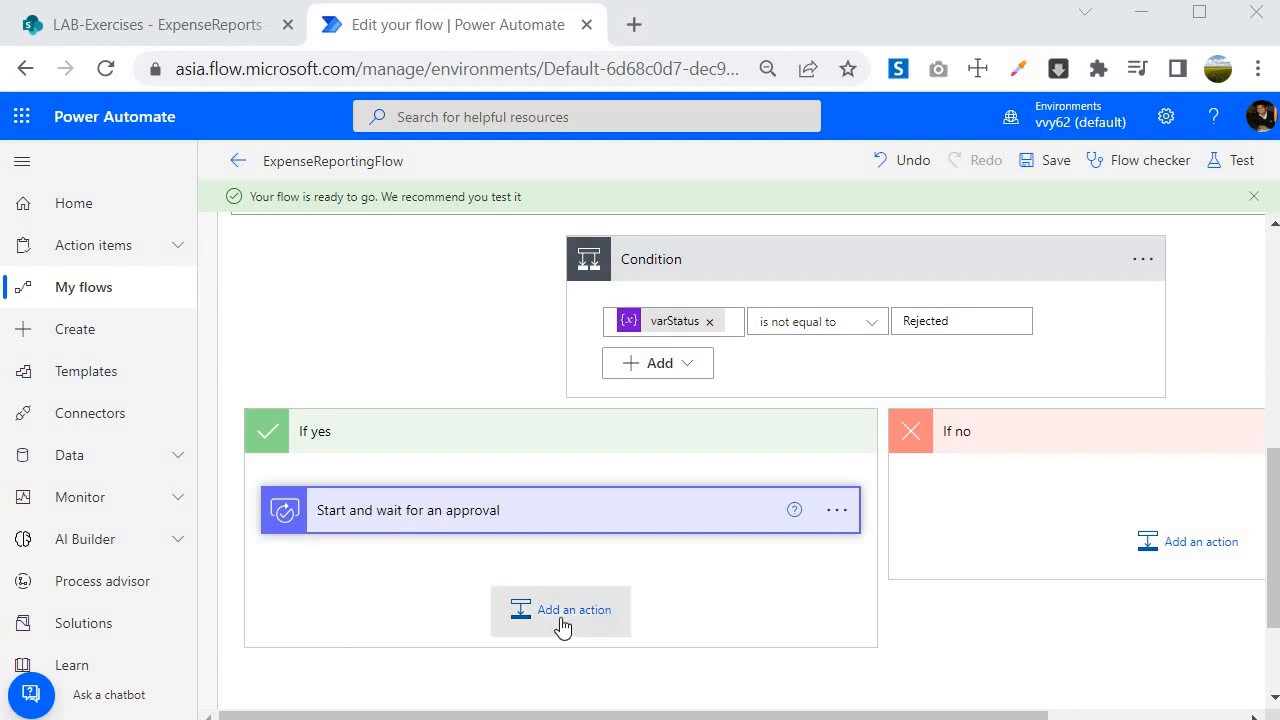
{"action": "scroll", "coordinate": [528, 600], "scroll_direction": "down", "scroll_amount": 2}
{"action": "left_click", "coordinate": [566, 446]}
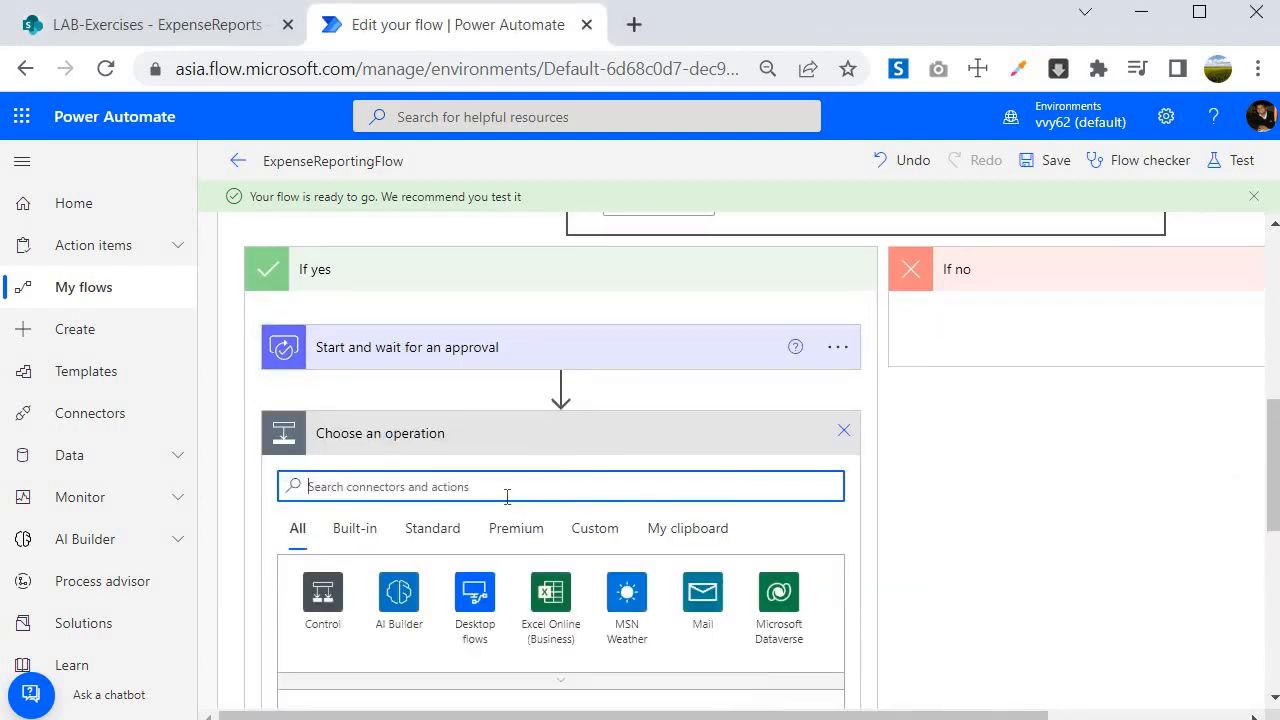
{"action": "type", "text": "condition"}
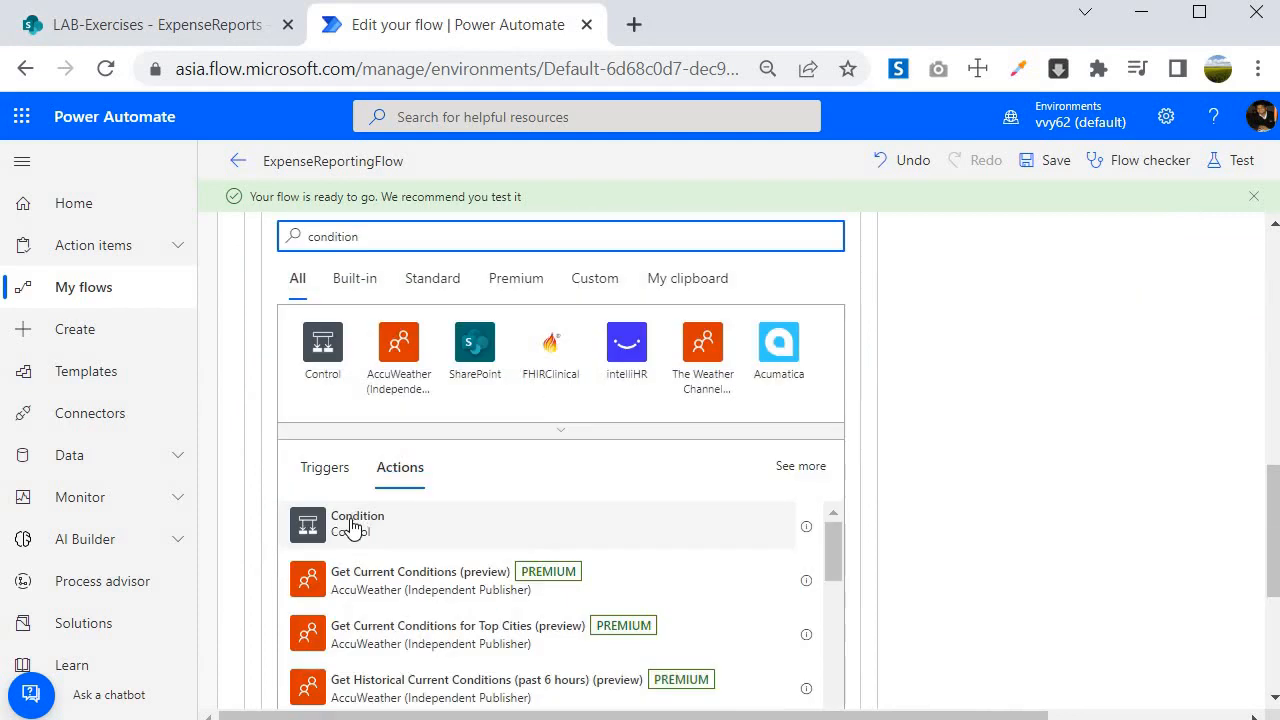
{"action": "left_click", "coordinate": [560, 505]}
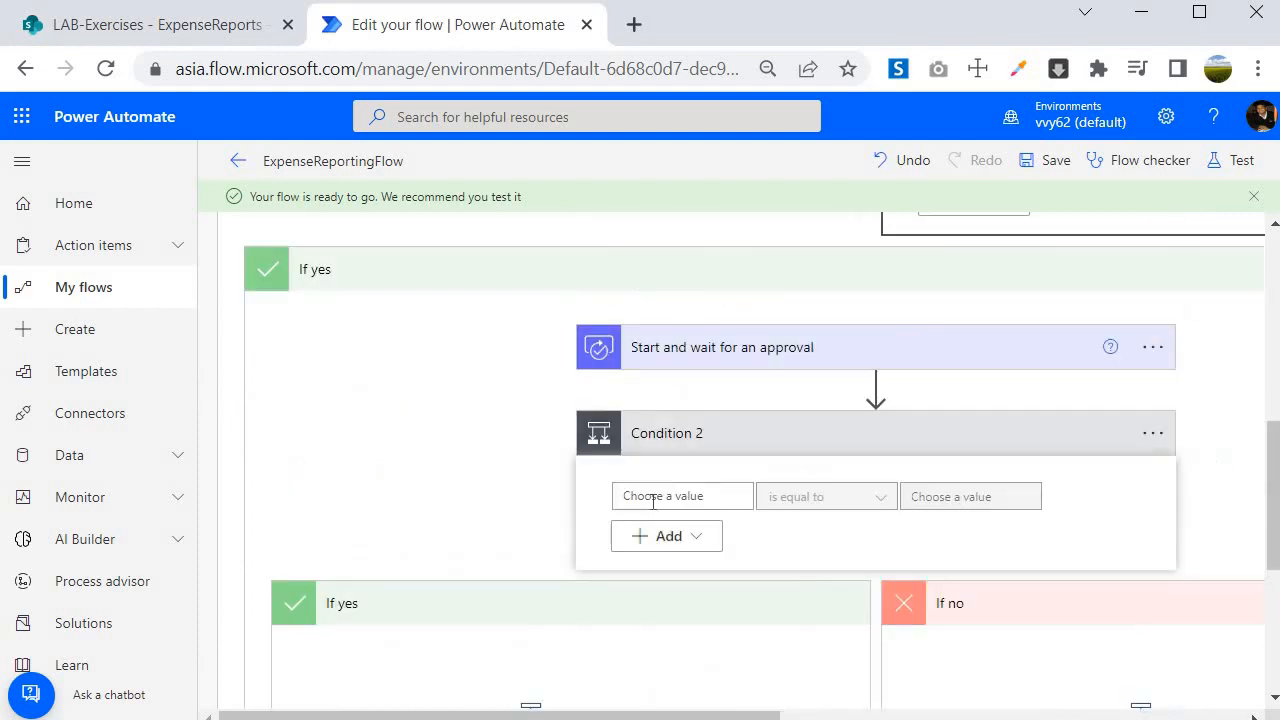
Step: Use the approval's Outcome as the first value of the new condition
{"action": "left_click", "coordinate": [653, 500]}
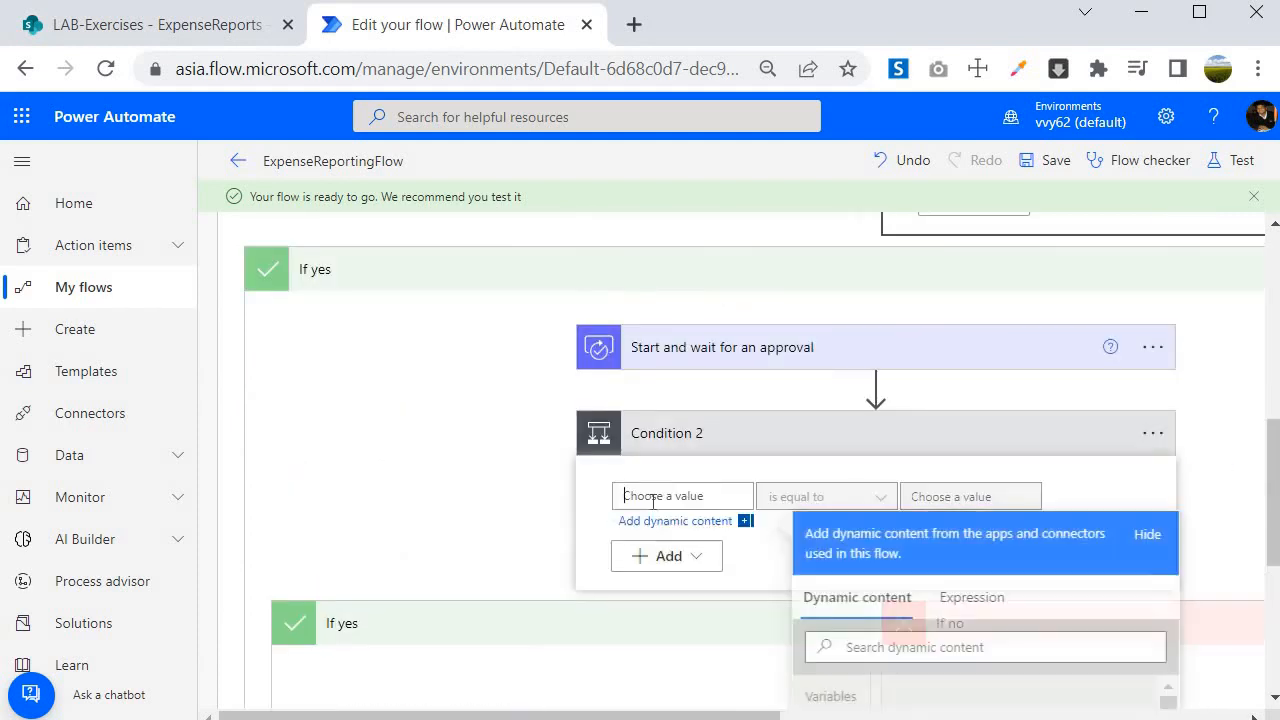
{"action": "type", "text": "cu"}
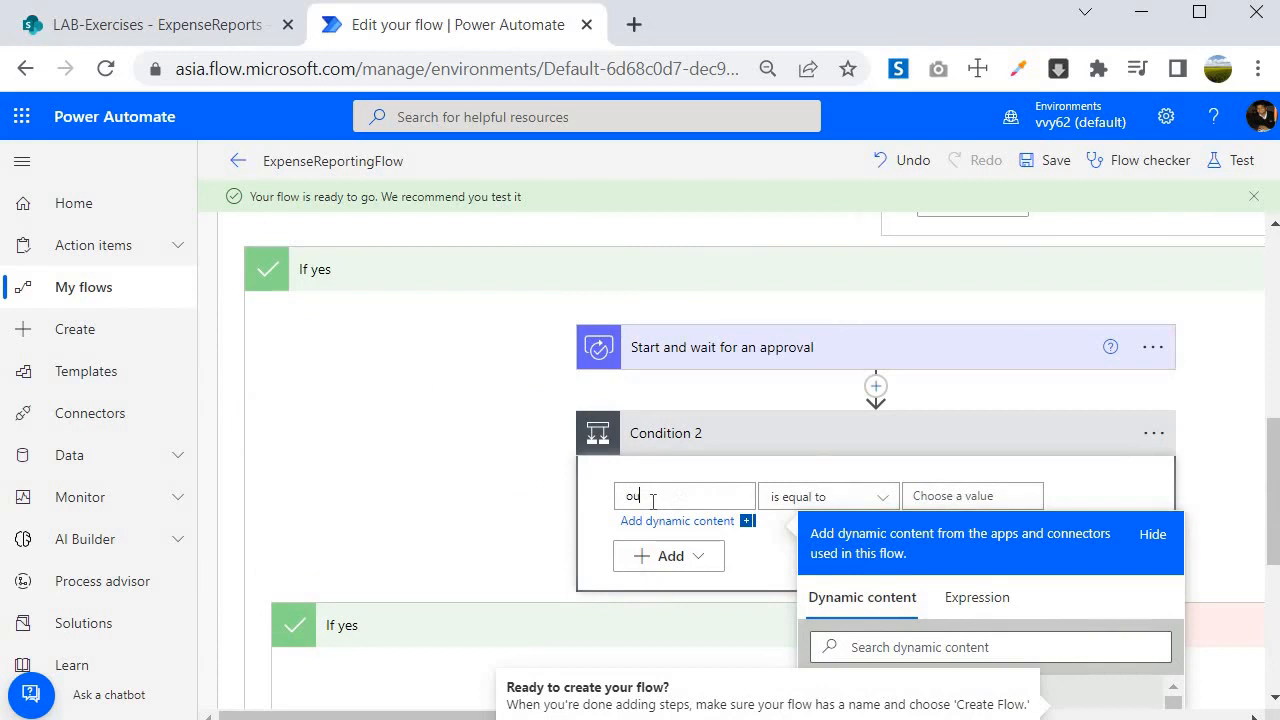
{"action": "type", "text": "t"}
{"action": "scroll", "coordinate": [1191, 557], "scroll_direction": "down", "scroll_amount": 2}
{"action": "scroll", "coordinate": [1003, 594], "scroll_direction": "down", "scroll_amount": 2}
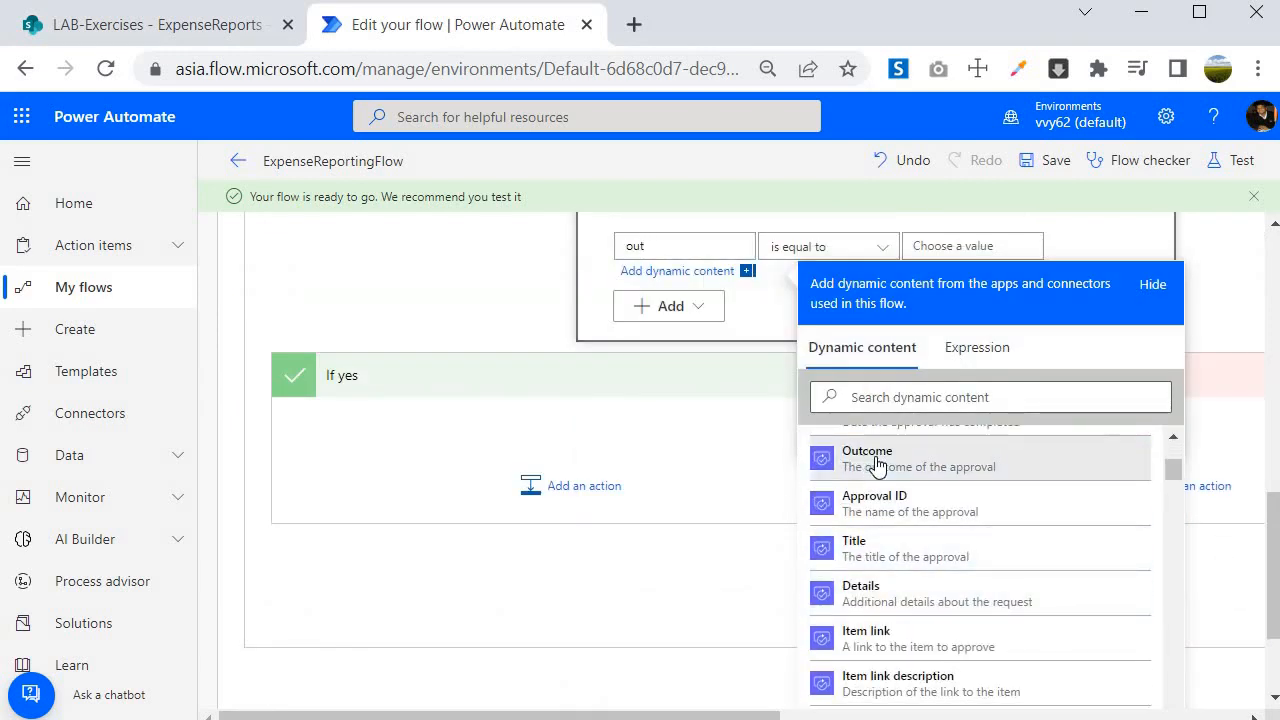
{"action": "scroll", "coordinate": [636, 470], "scroll_direction": "up", "scroll_amount": 5}
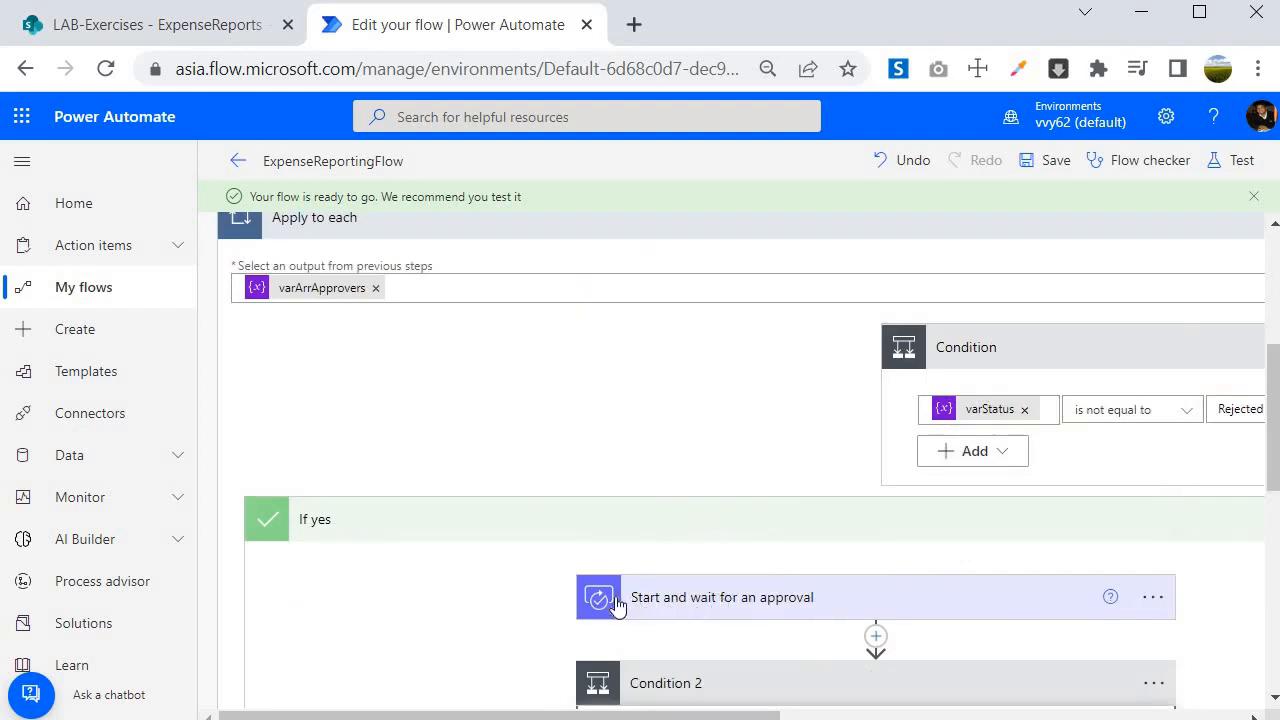
{"action": "scroll", "coordinate": [611, 400], "scroll_direction": "down", "scroll_amount": 2}
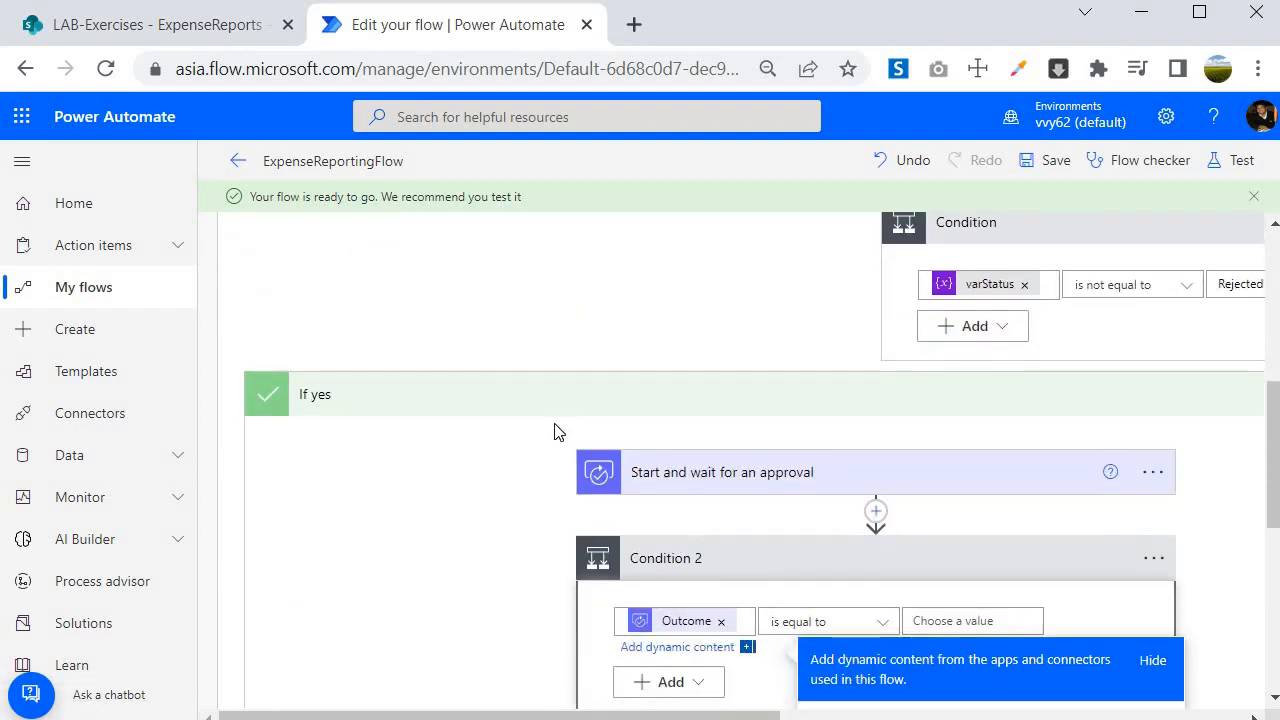
{"action": "scroll", "coordinate": [945, 477], "scroll_direction": "down", "scroll_amount": 2}
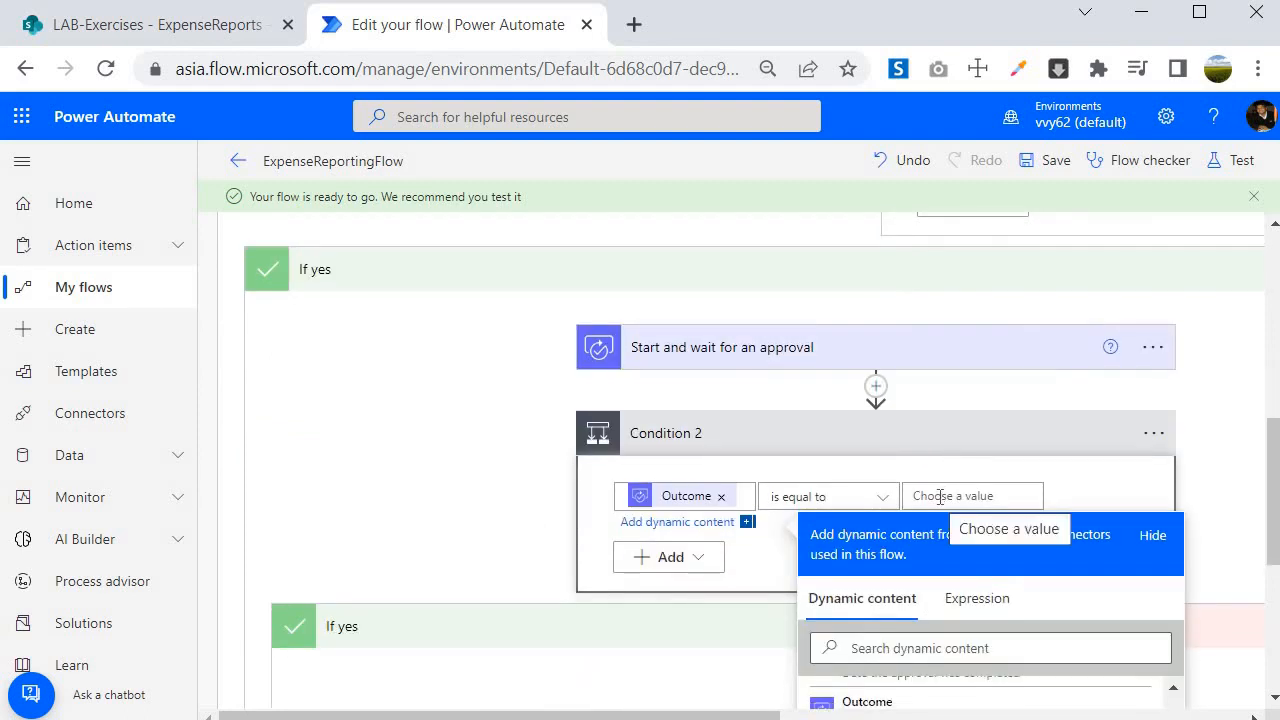
Step: Set the comparison value of Condition 2 to Approve, keeping the operator is equal to
{"action": "left_click", "coordinate": [944, 496]}
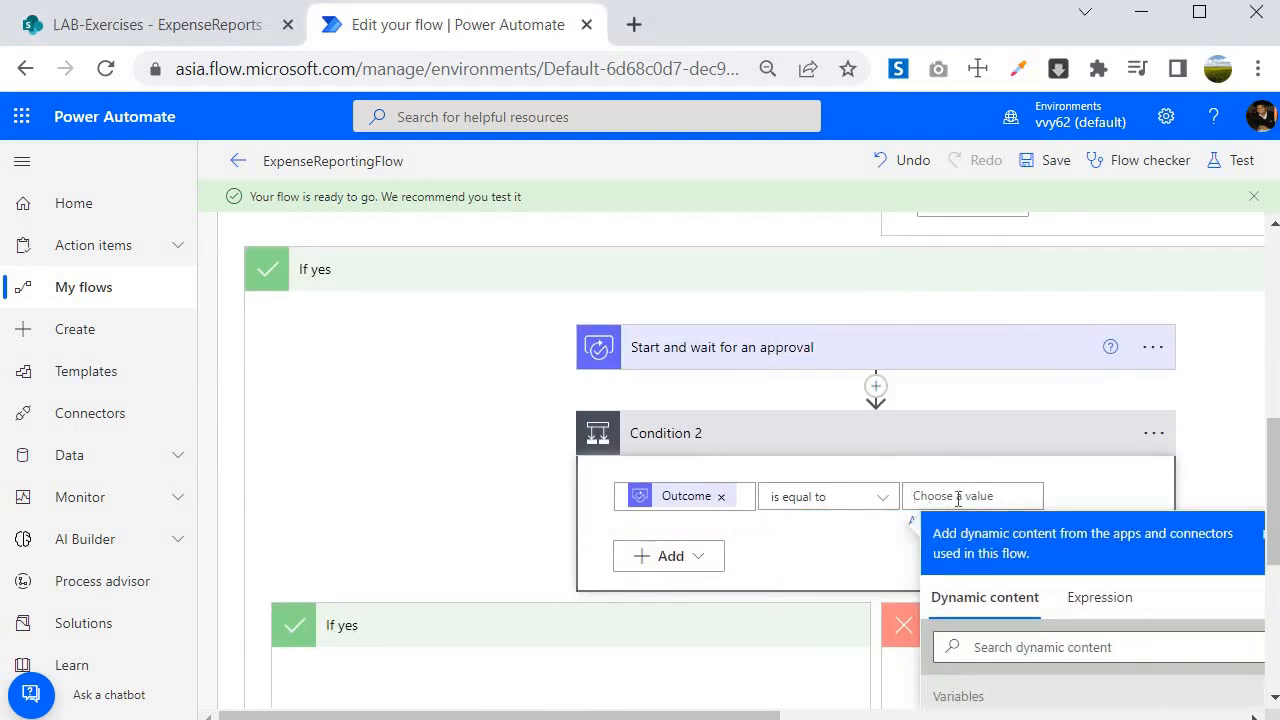
{"action": "type", "text": "Approve"}
{"action": "left_click", "coordinate": [760, 545]}
{"action": "scroll", "coordinate": [690, 500], "scroll_direction": "down", "scroll_amount": 1}
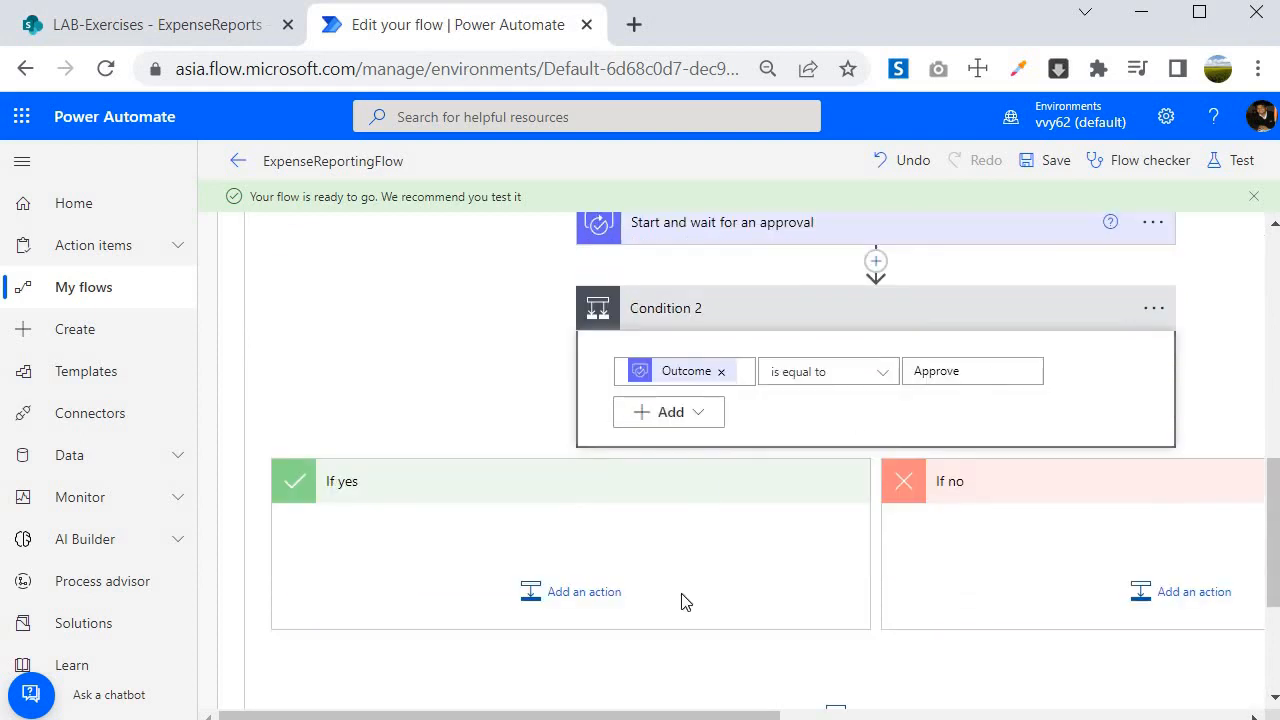
Step: Add a SharePoint Update item action to the If no branch of Condition 2
{"action": "left_click_drag", "start_coordinate": [729, 716], "coordinate": [897, 712]}
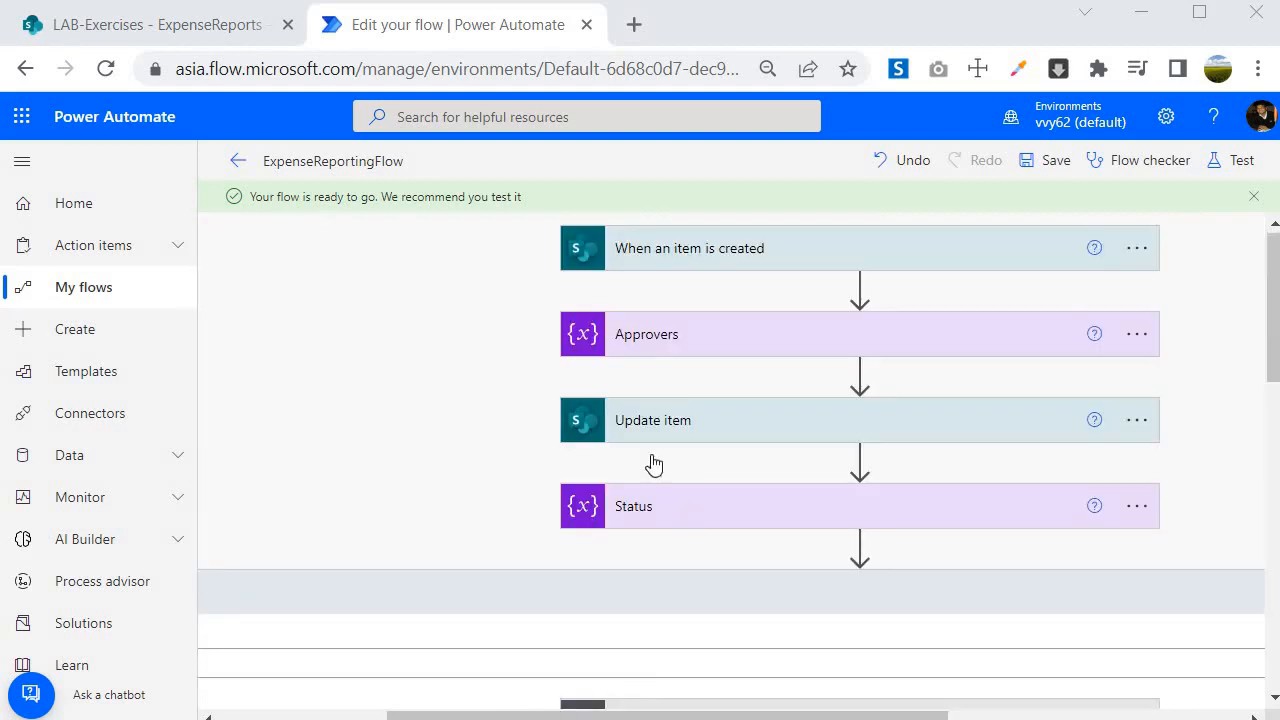
{"action": "scroll", "coordinate": [652, 450], "scroll_direction": "down", "scroll_amount": 1}
{"action": "scroll", "coordinate": [600, 423], "scroll_direction": "down", "scroll_amount": 7}
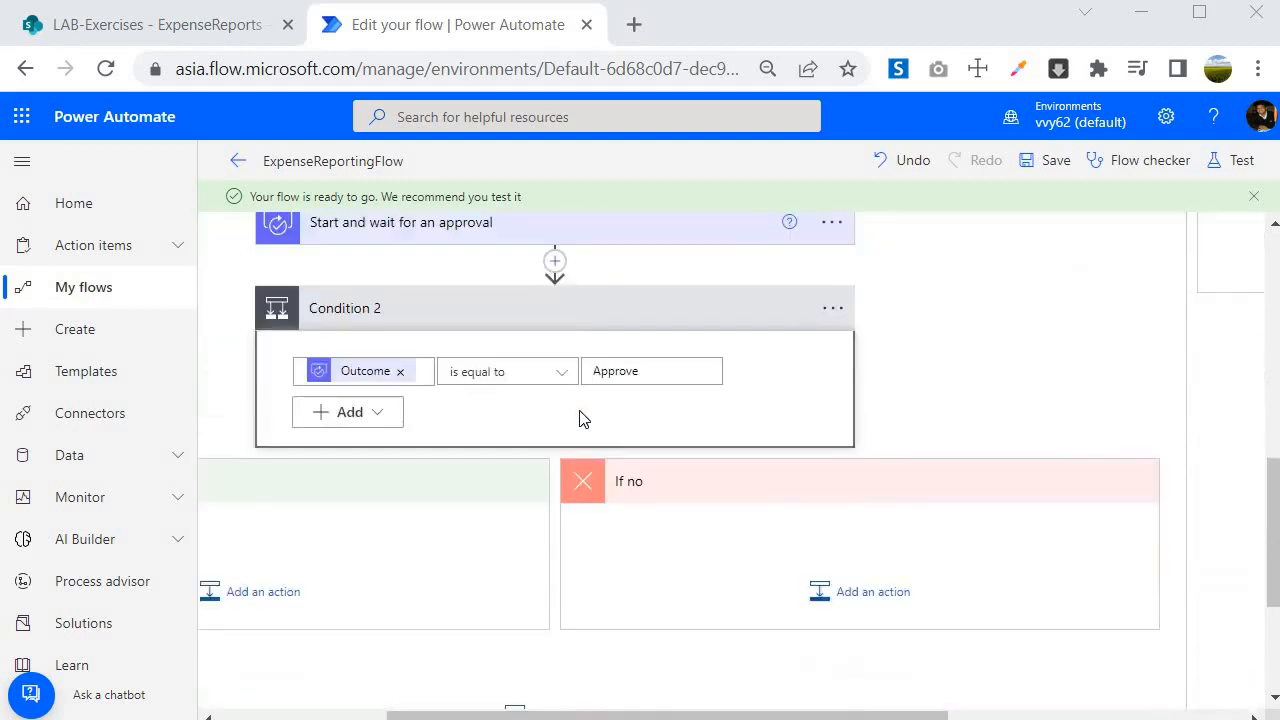
{"action": "scroll", "coordinate": [583, 428], "scroll_direction": "up", "scroll_amount": 2}
{"action": "left_click", "coordinate": [852, 598]}
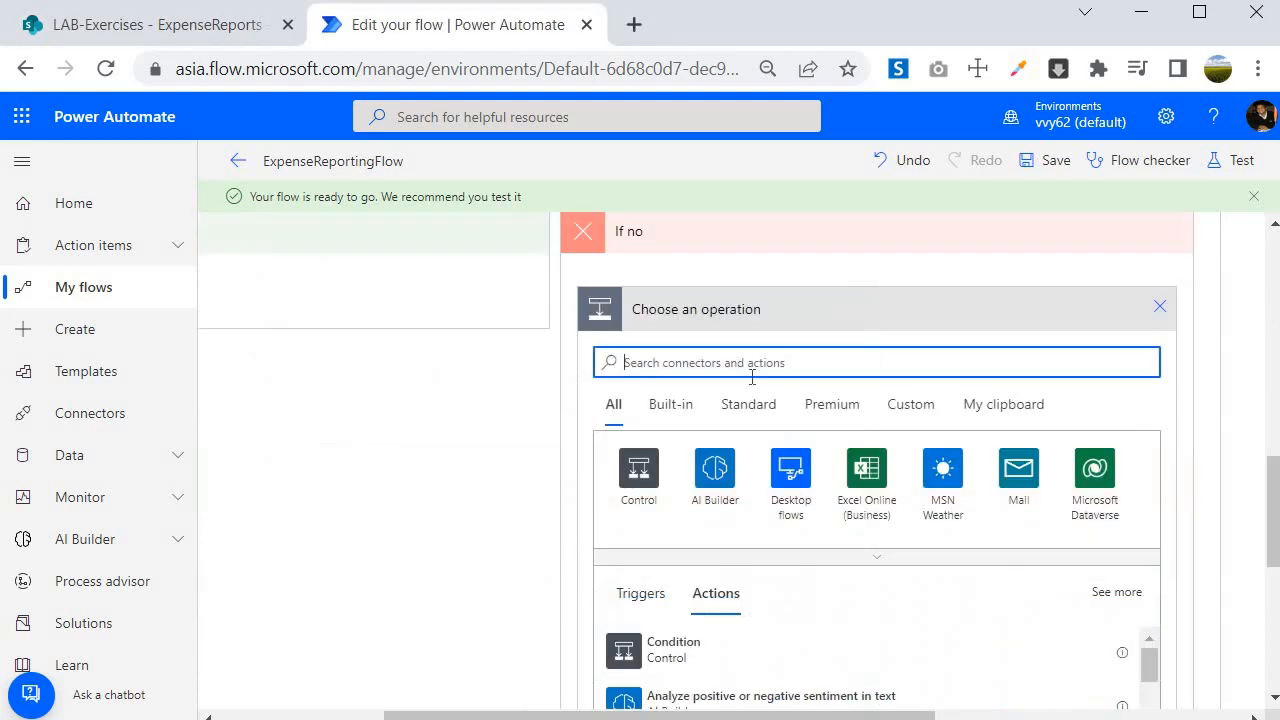
{"action": "type", "text": "update"}
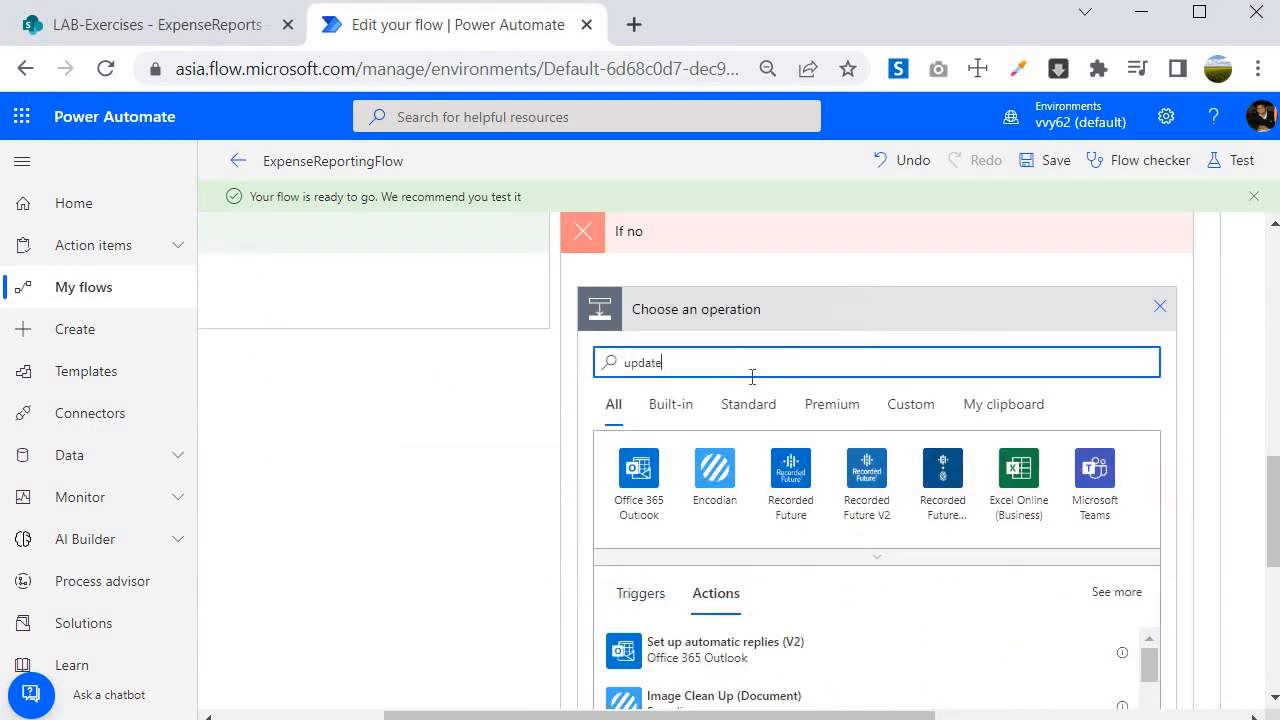
{"action": "scroll", "coordinate": [662, 462], "scroll_direction": "down", "scroll_amount": 2}
{"action": "left_click", "coordinate": [662, 458]}
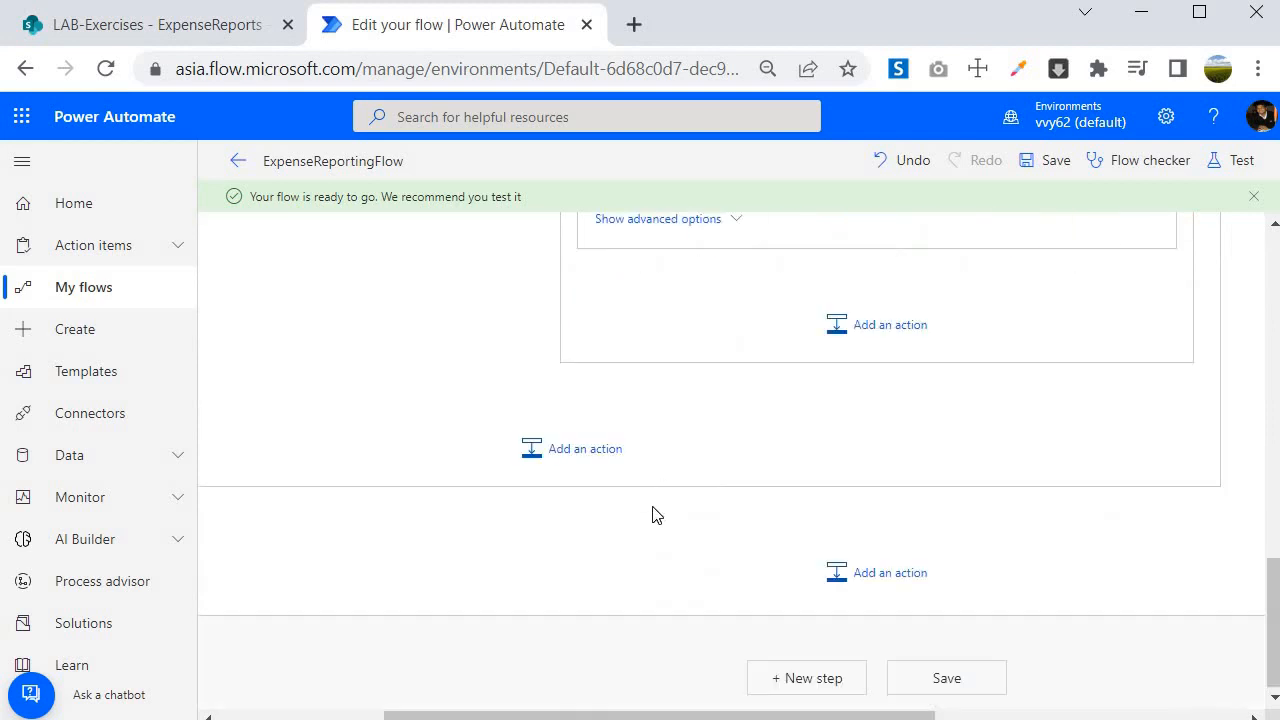
{"action": "left_click", "coordinate": [1136, 360]}
{"action": "left_click", "coordinate": [786, 462]}
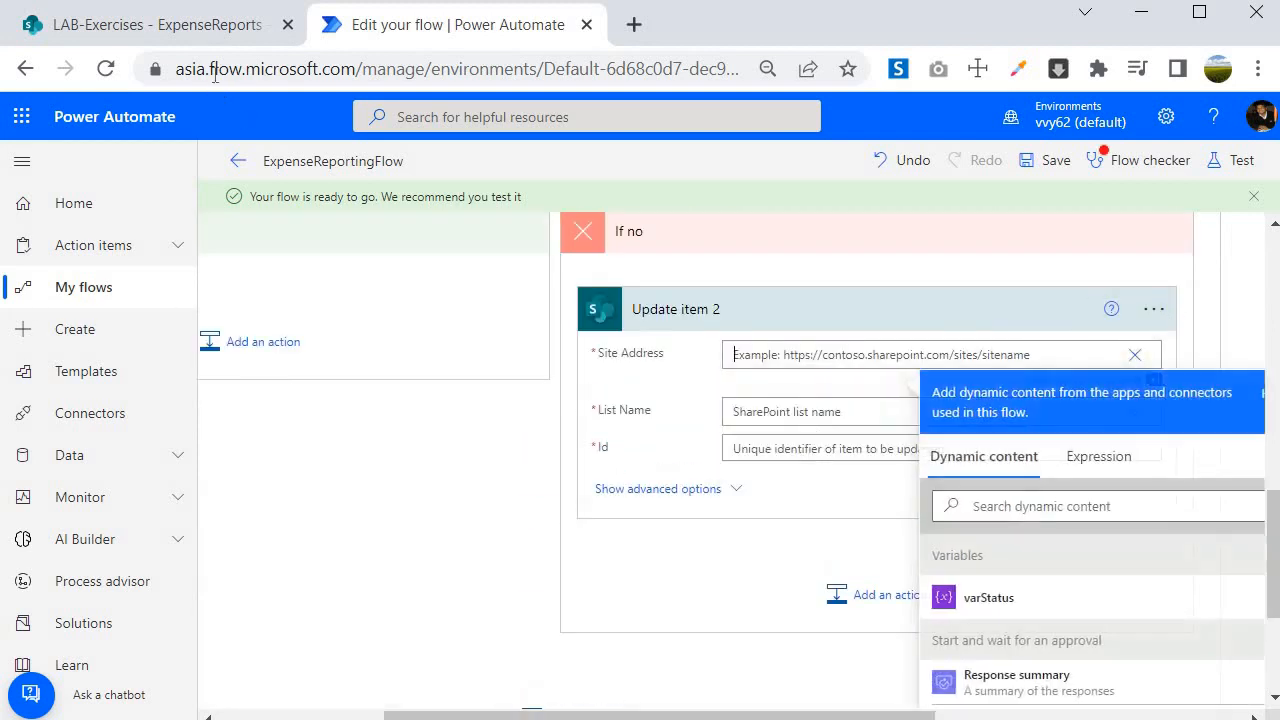
{"action": "left_click", "coordinate": [203, 37]}
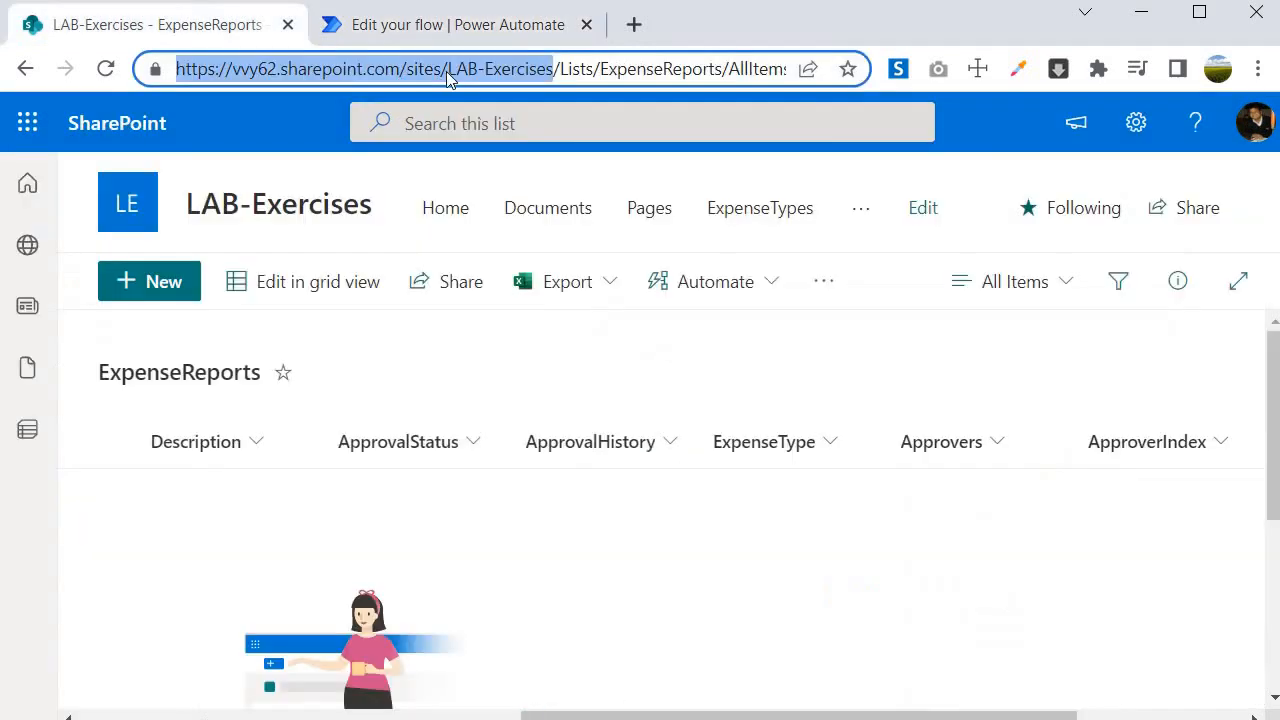
{"action": "left_click", "coordinate": [423, 22]}
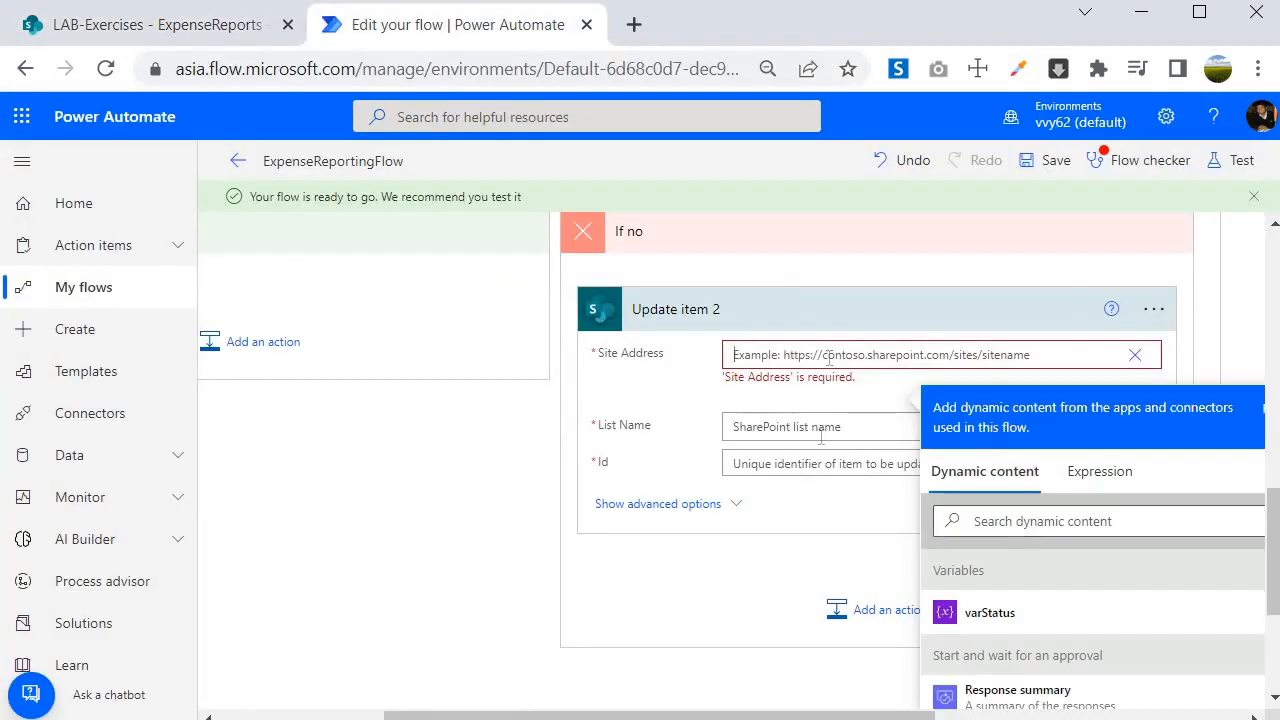
{"action": "type", "text": "https://vvy62.sharepoint.com/sites/LAB-Exercises"}
{"action": "left_click", "coordinate": [811, 414]}
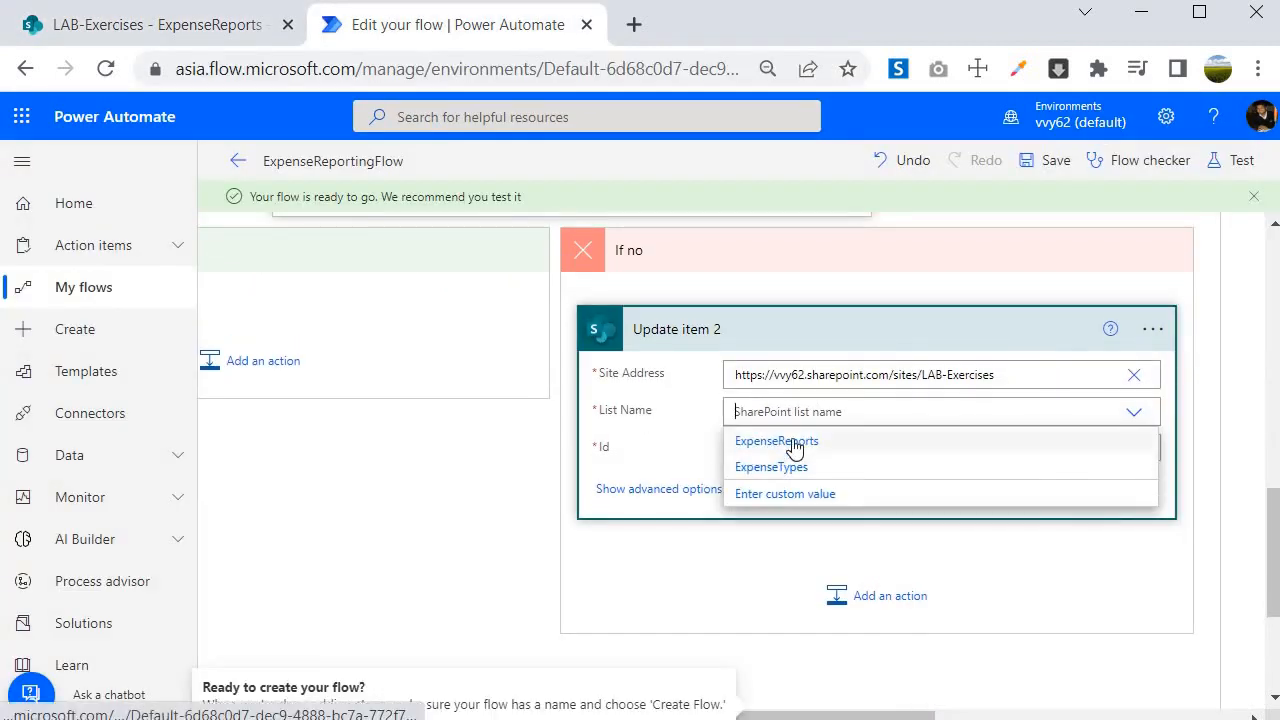
{"action": "left_click", "coordinate": [791, 442]}
Step: Fill Update item 2's Id with the ID value from Update item and its Title with the dynamic Title value
{"action": "left_click", "coordinate": [766, 449]}
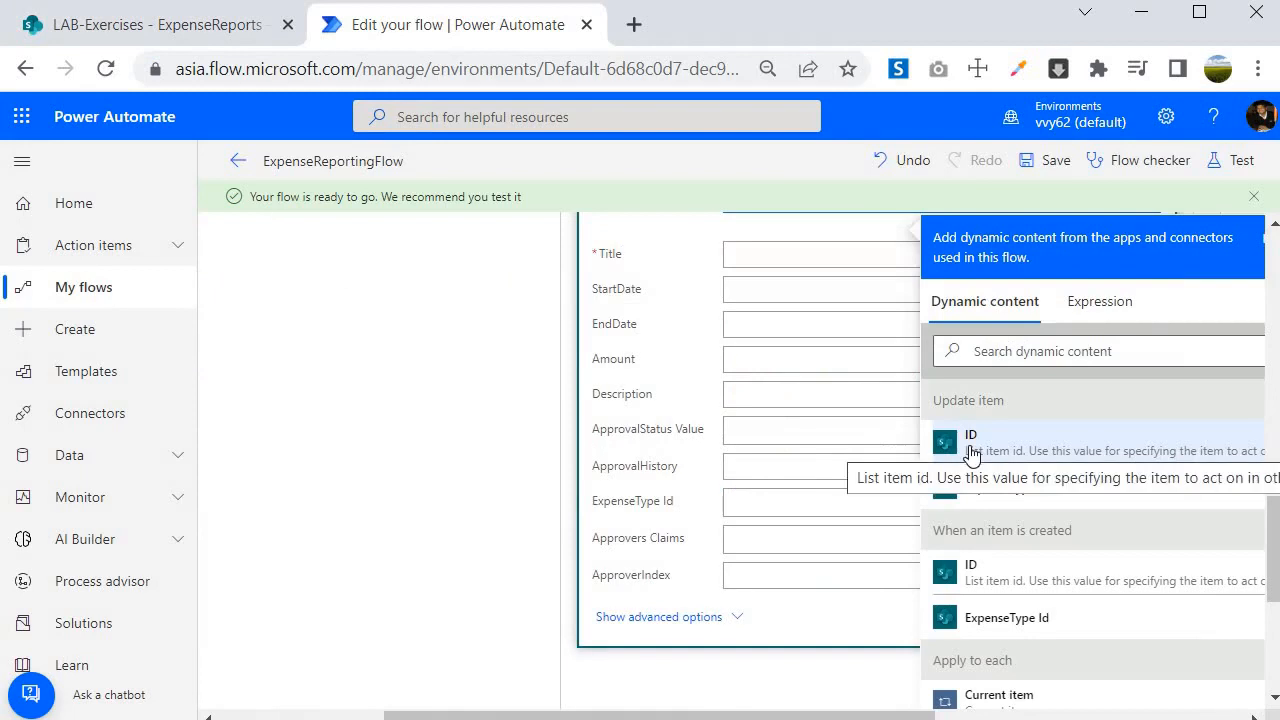
{"action": "left_click", "coordinate": [971, 451]}
{"action": "scroll", "coordinate": [1005, 543], "scroll_direction": "down", "scroll_amount": 10}
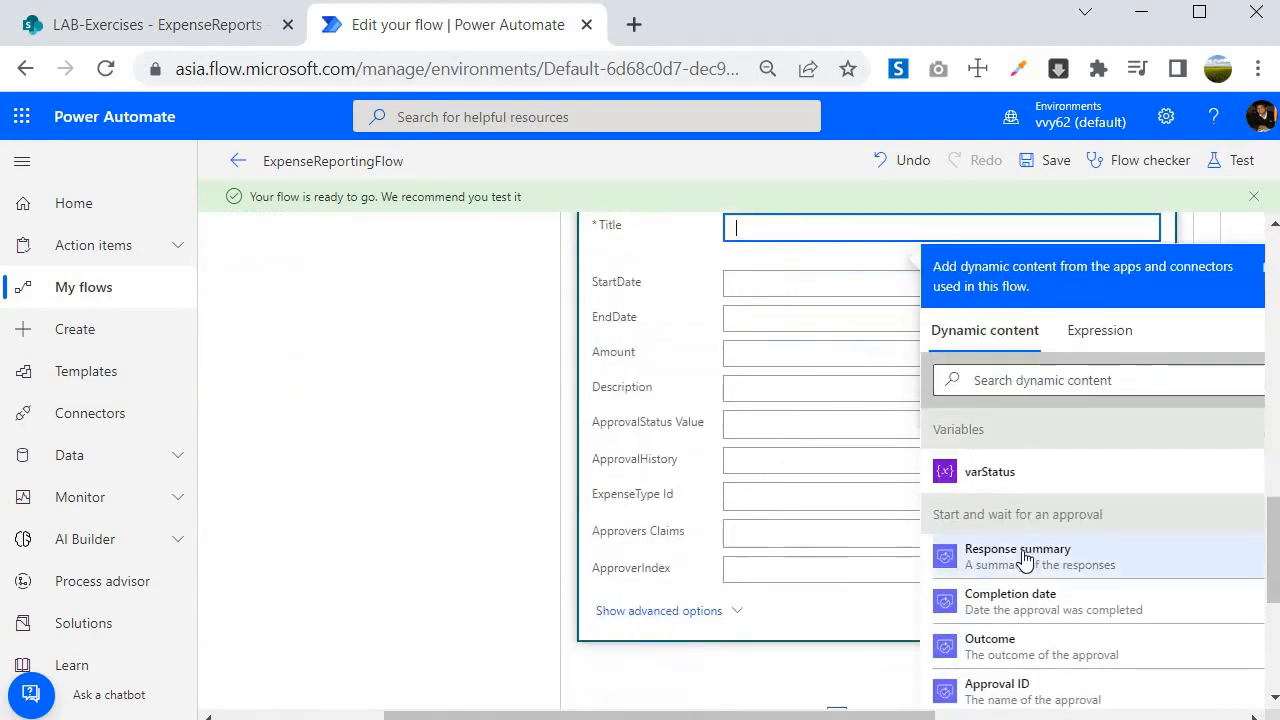
{"action": "scroll", "coordinate": [983, 432], "scroll_direction": "down", "scroll_amount": 5}
{"action": "left_click", "coordinate": [975, 358]}
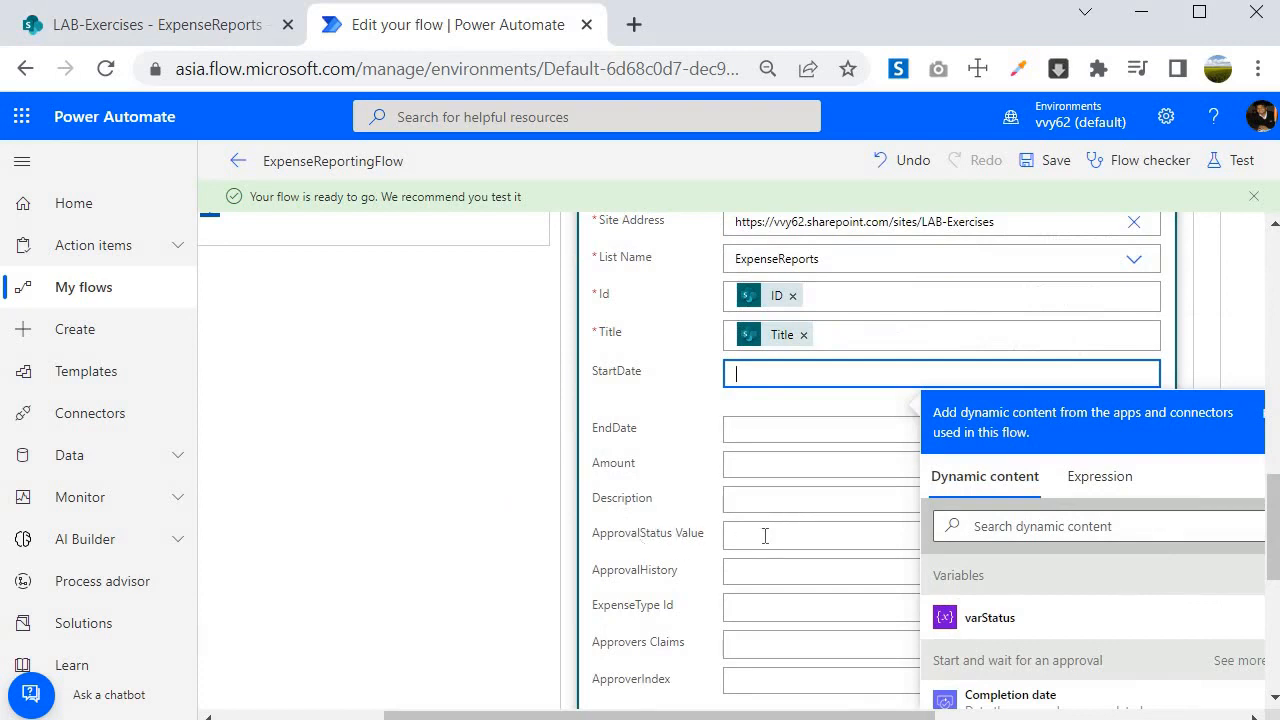
Step: Set ApprovalStatus Value to Rejected, fill StartDate, EndDate, Amount and Description with their matching dynamic values, and collapse Update item 2
{"action": "left_click", "coordinate": [791, 534]}
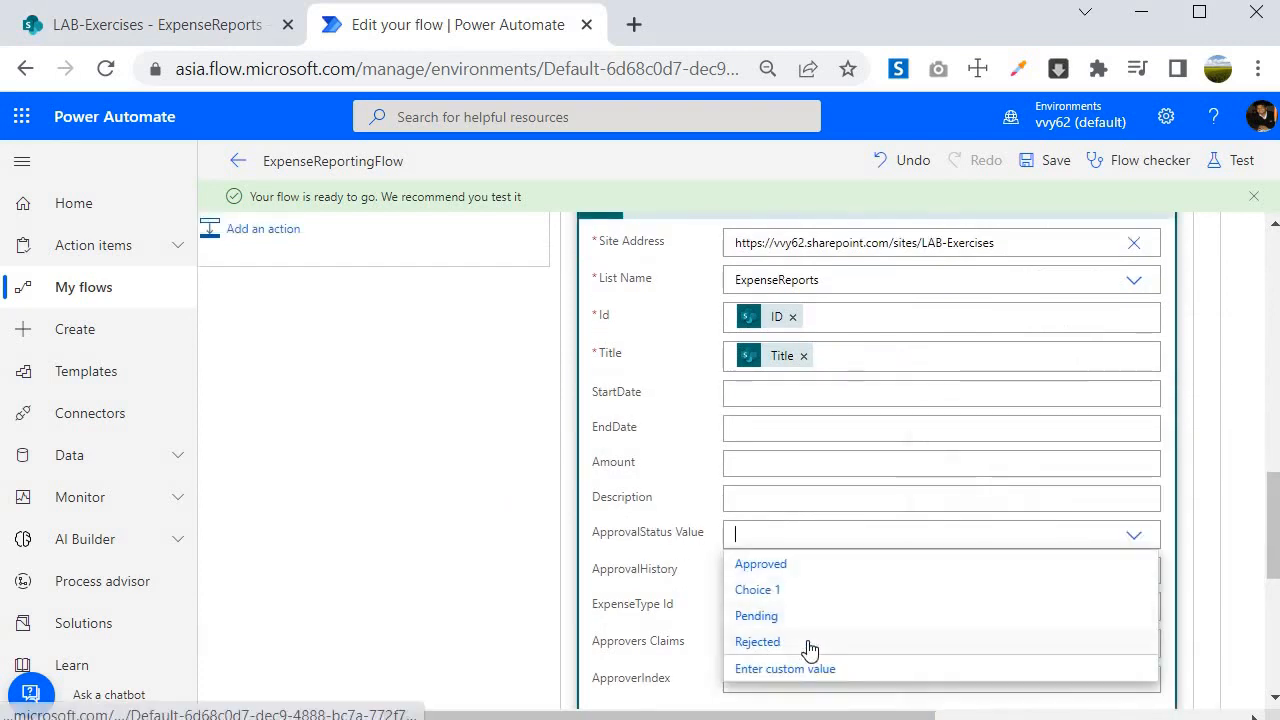
{"action": "left_click", "coordinate": [754, 645]}
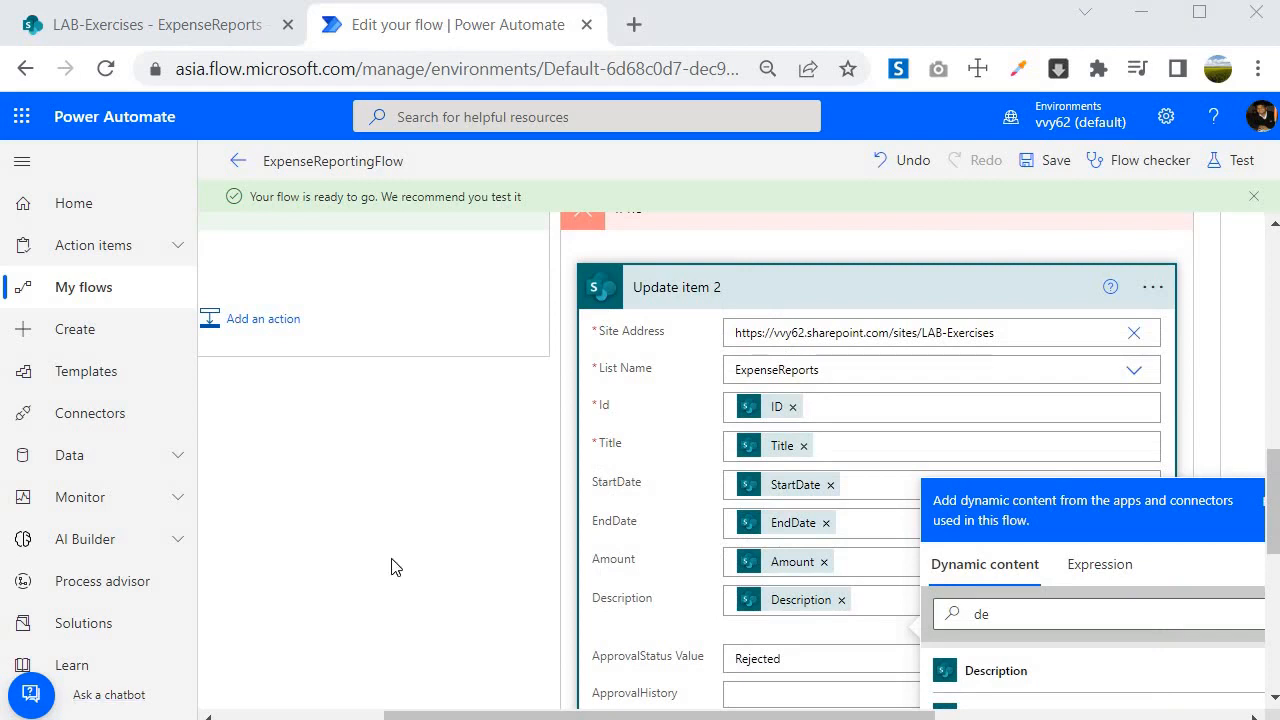
{"action": "left_click", "coordinate": [857, 286]}
{"action": "left_click", "coordinate": [857, 286]}
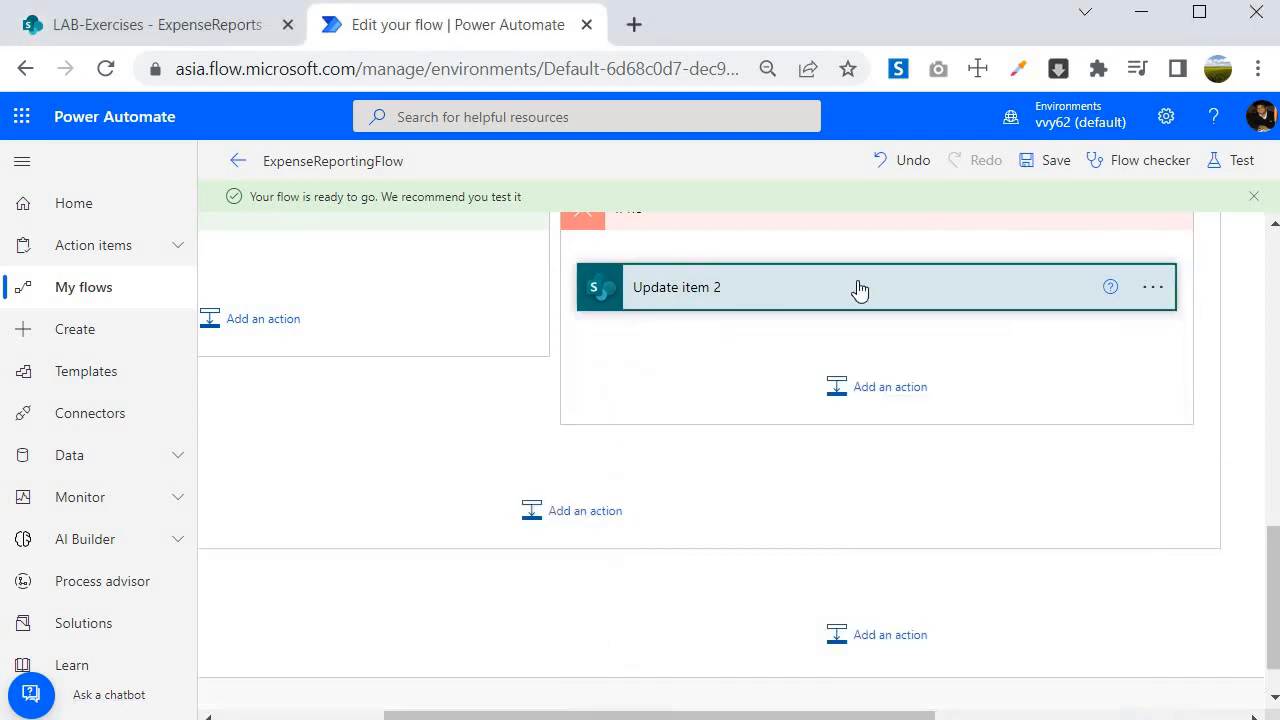
Step: Add a Set variable action after Update item 2 in the If no branch
{"action": "left_click", "coordinate": [884, 387]}
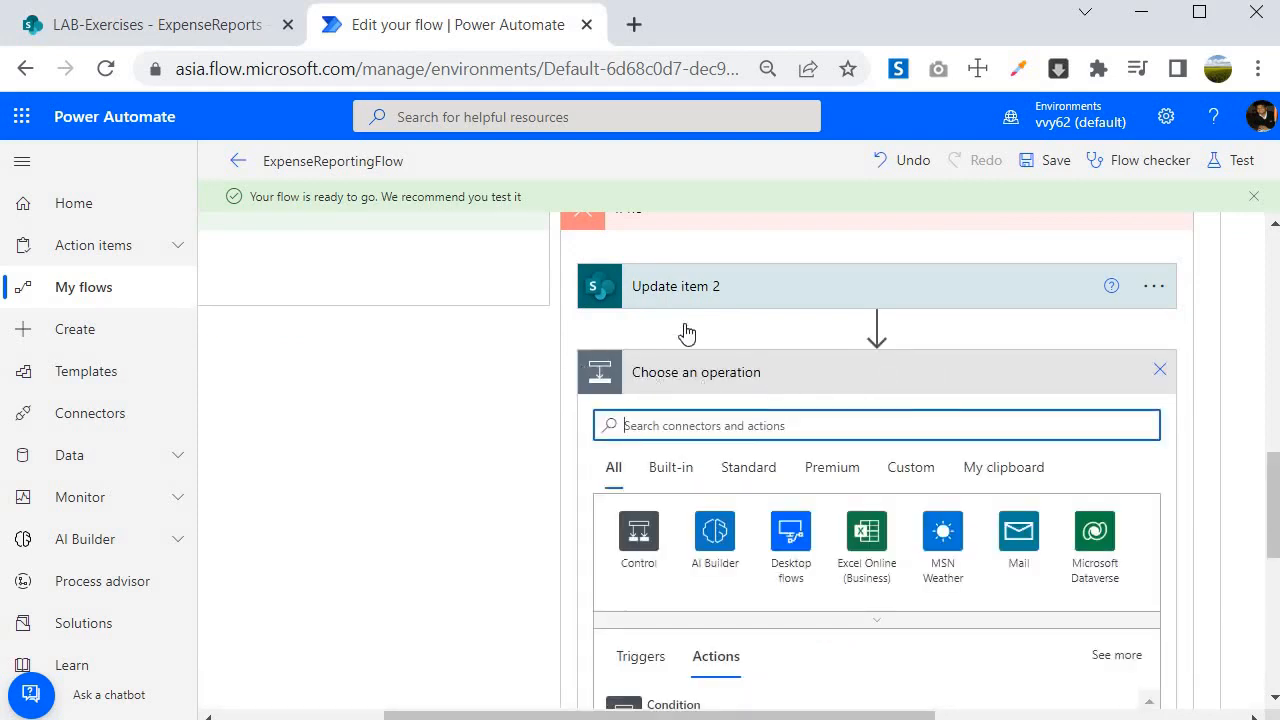
{"action": "type", "text": "var"}
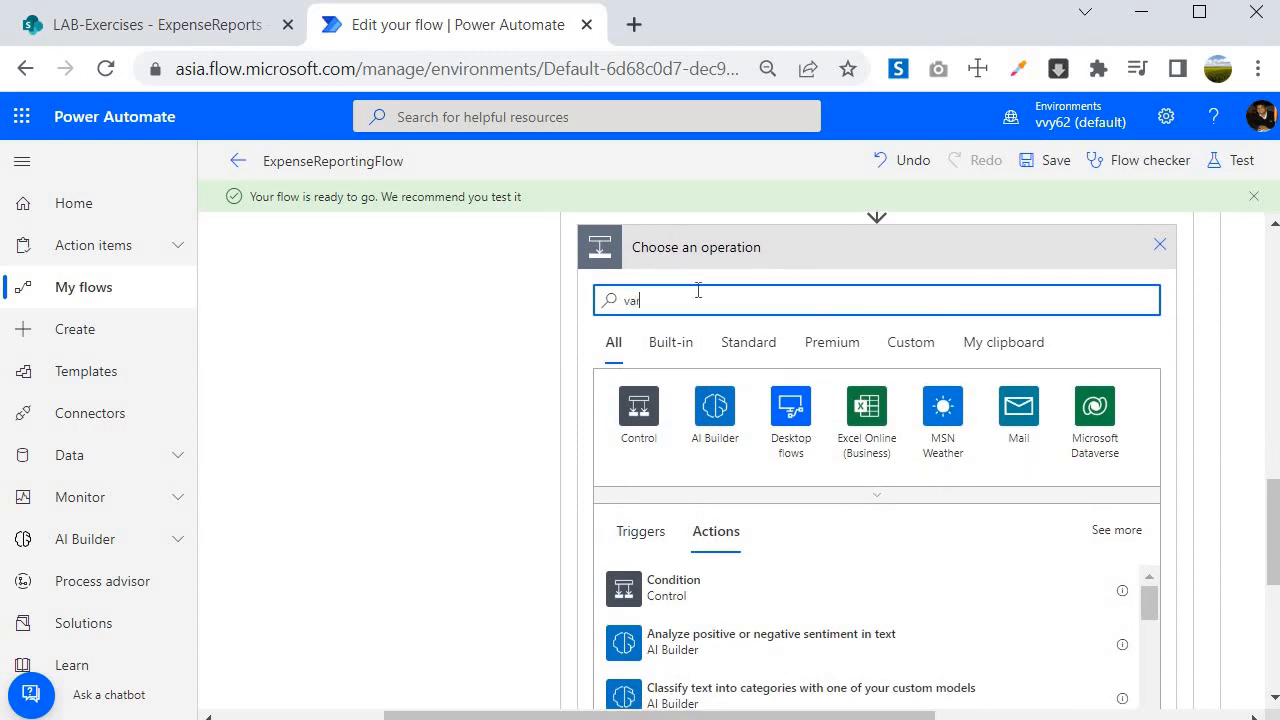
{"action": "type", "text": "iab"}
{"action": "scroll", "coordinate": [543, 348], "scroll_direction": "down", "scroll_amount": 2}
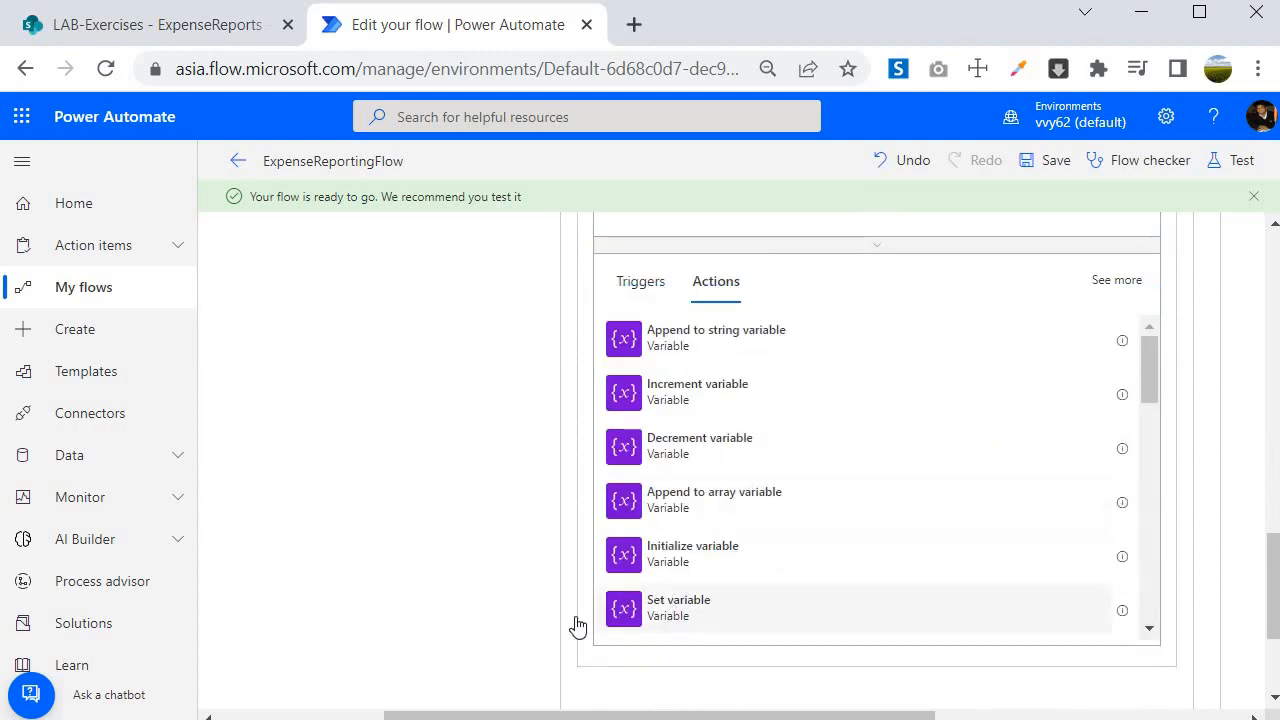
{"action": "left_click", "coordinate": [612, 616]}
Step: Configure the Set variable action to set varStatus to Rejected
{"action": "scroll", "coordinate": [781, 430], "scroll_direction": "up", "scroll_amount": 2}
{"action": "left_click", "coordinate": [1148, 437]}
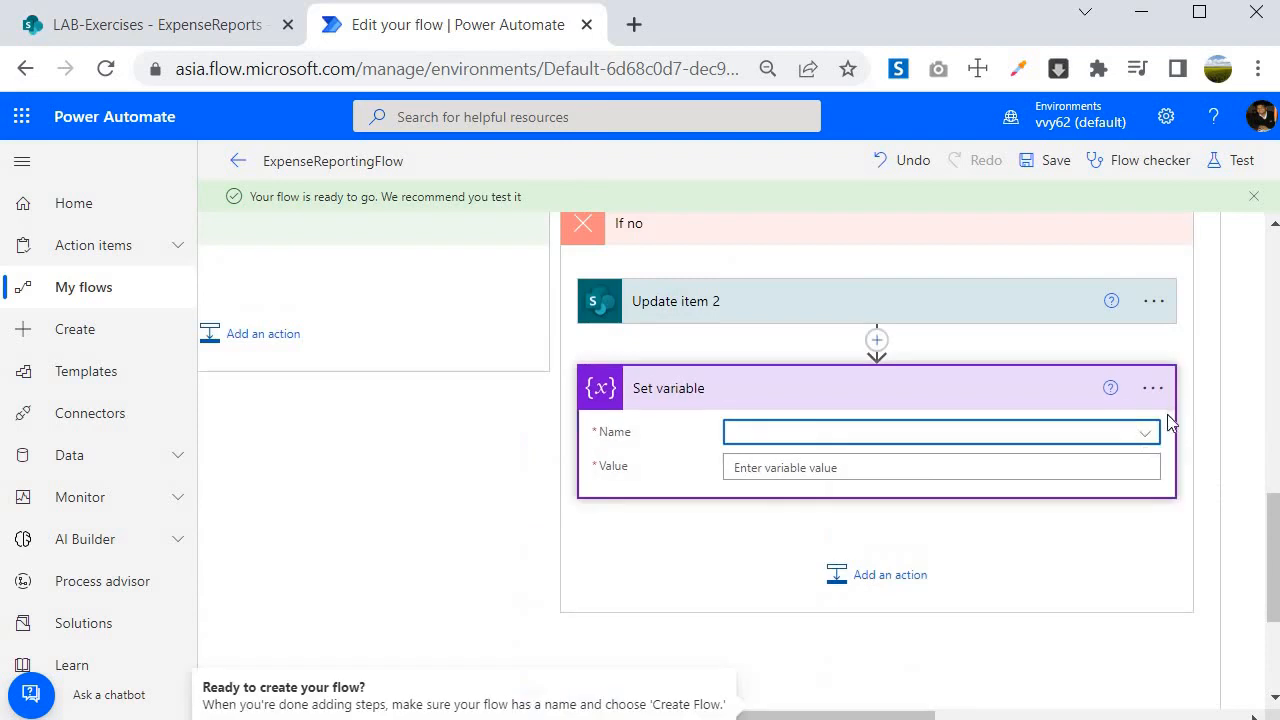
{"action": "left_click", "coordinate": [1148, 434]}
{"action": "left_click", "coordinate": [794, 463]}
{"action": "left_click", "coordinate": [794, 467]}
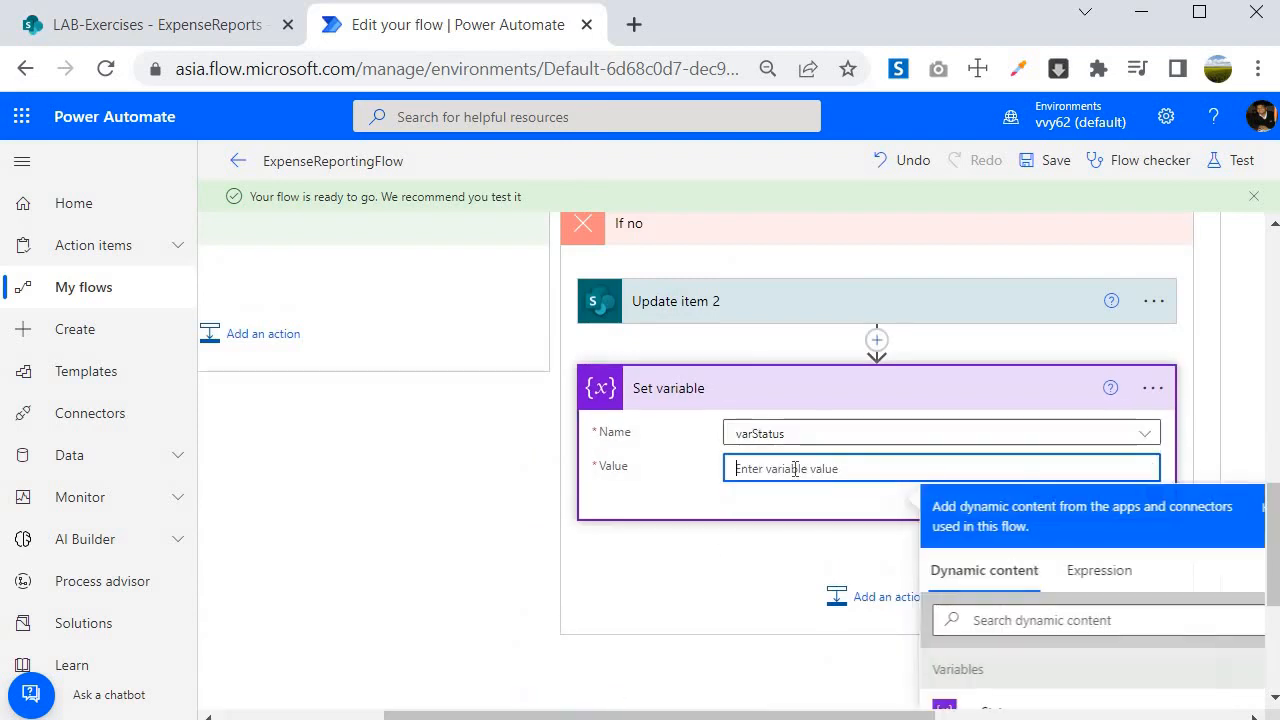
{"action": "type", "text": "Rejected"}
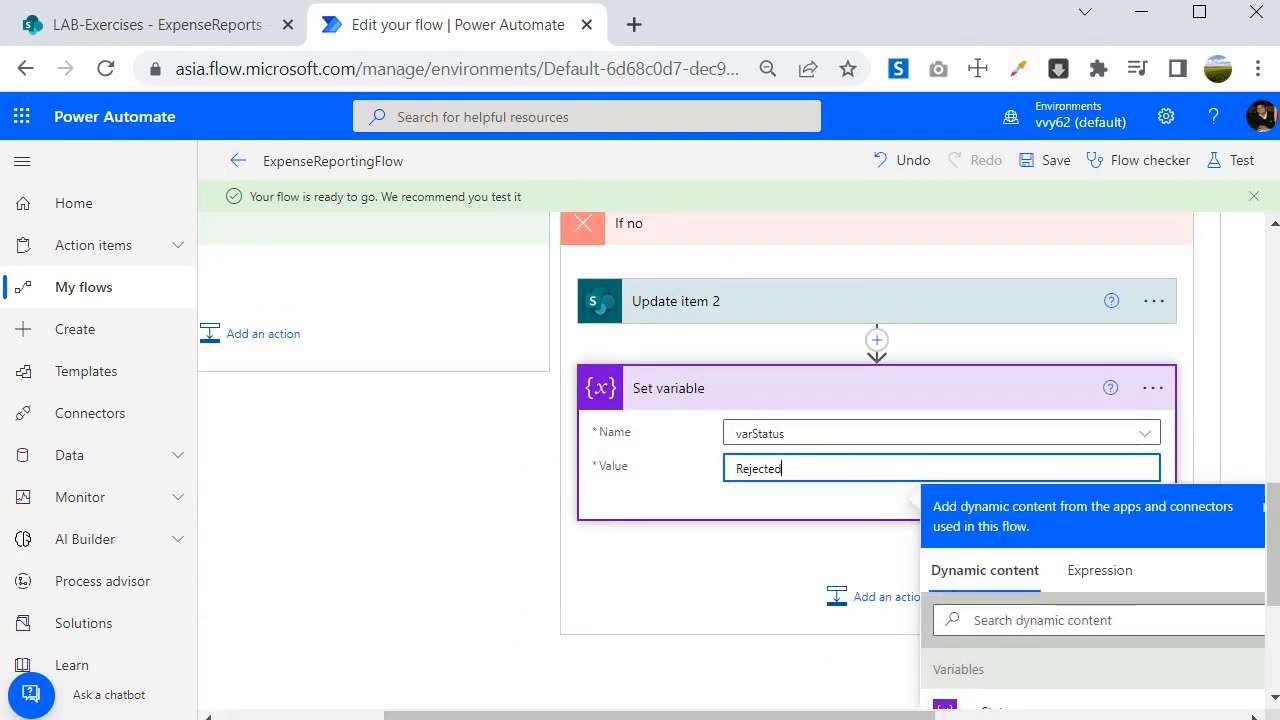
{"action": "scroll", "coordinate": [931, 411], "scroll_direction": "up", "scroll_amount": 5}
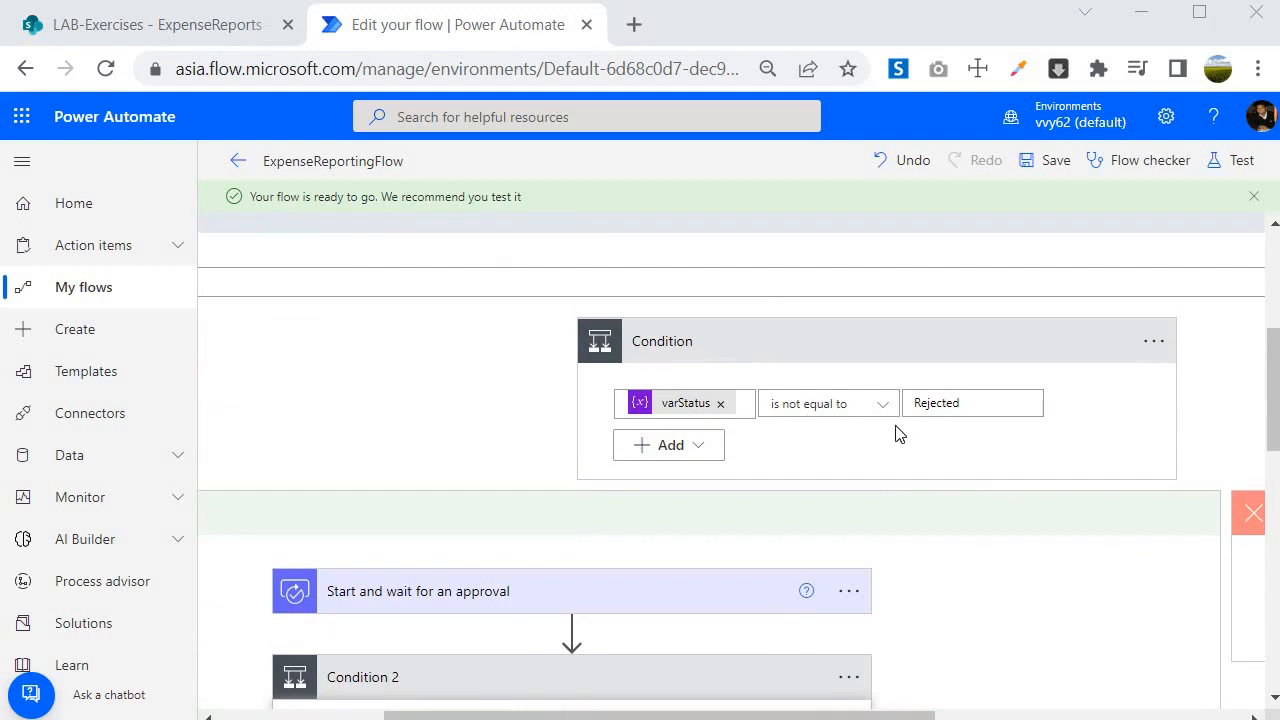
Step: Review the conditions inside the loop and check the field values of Update item 2 and Set variable in the If no branch
{"action": "scroll", "coordinate": [546, 460], "scroll_direction": "down", "scroll_amount": 3}
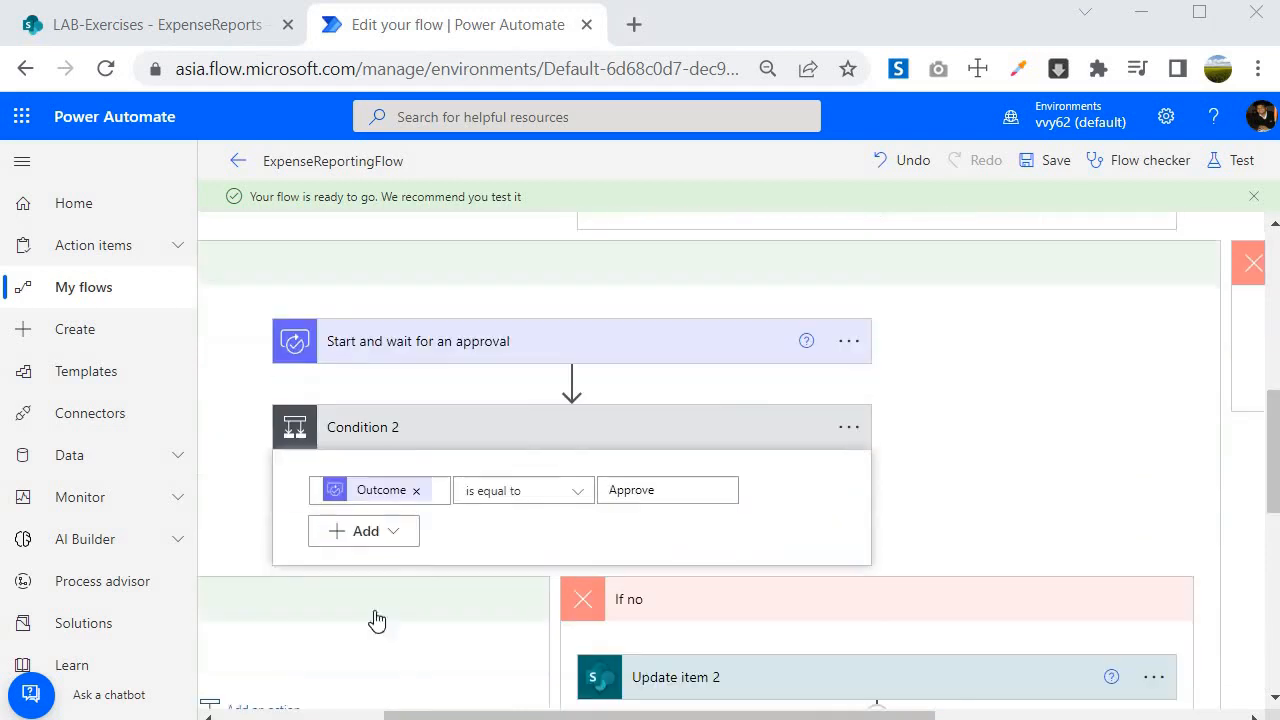
{"action": "scroll", "coordinate": [943, 391], "scroll_direction": "up", "scroll_amount": 3}
{"action": "scroll", "coordinate": [620, 470], "scroll_direction": "down", "scroll_amount": 8}
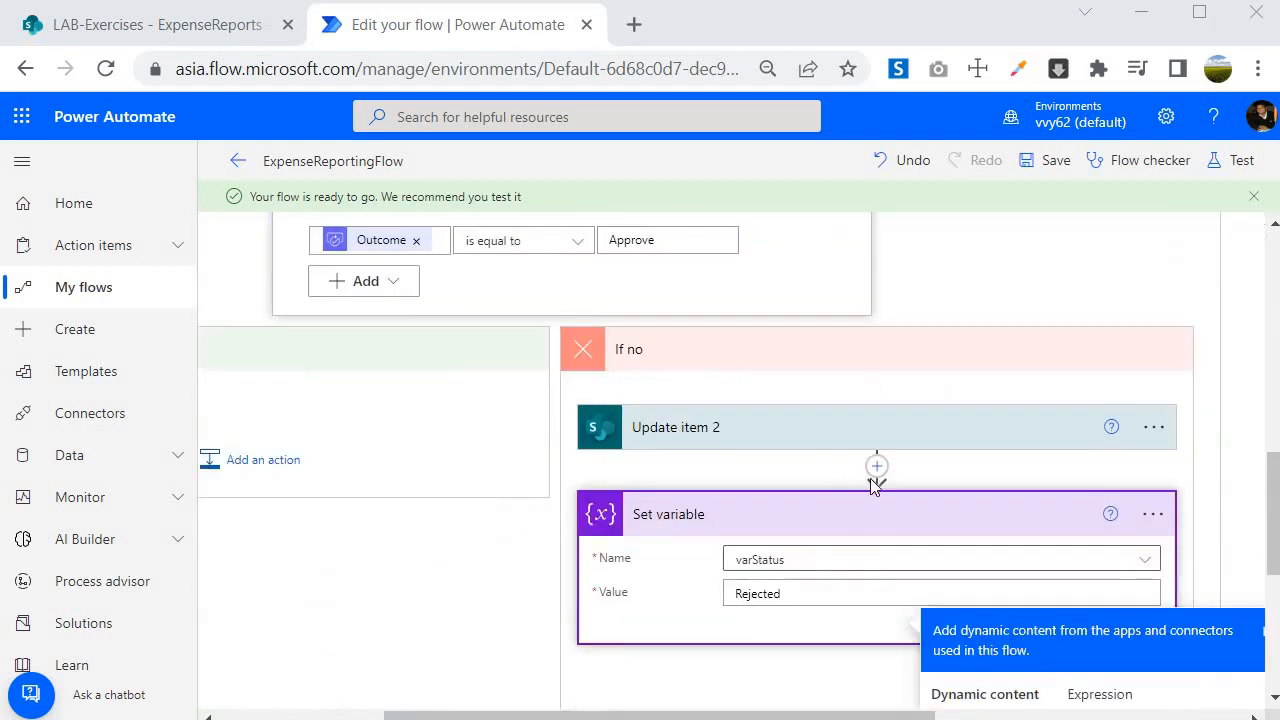
{"action": "scroll", "coordinate": [694, 329], "scroll_direction": "up", "scroll_amount": 2}
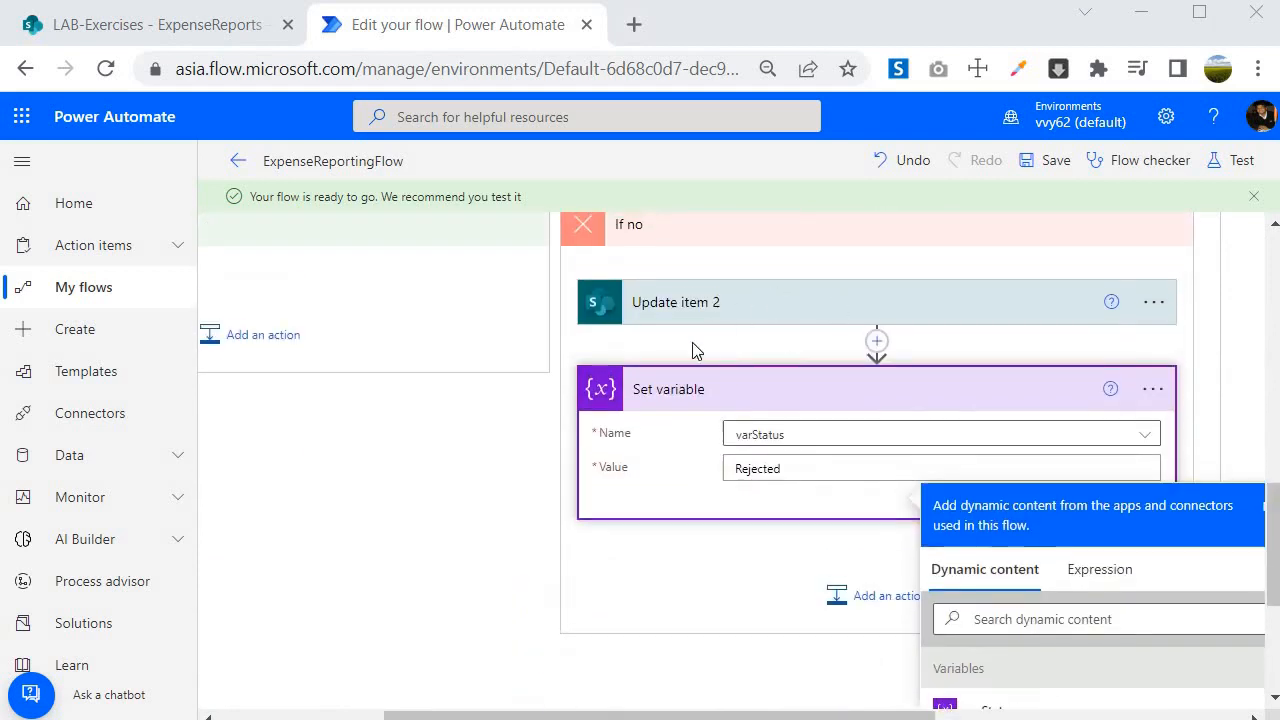
{"action": "left_click", "coordinate": [775, 314]}
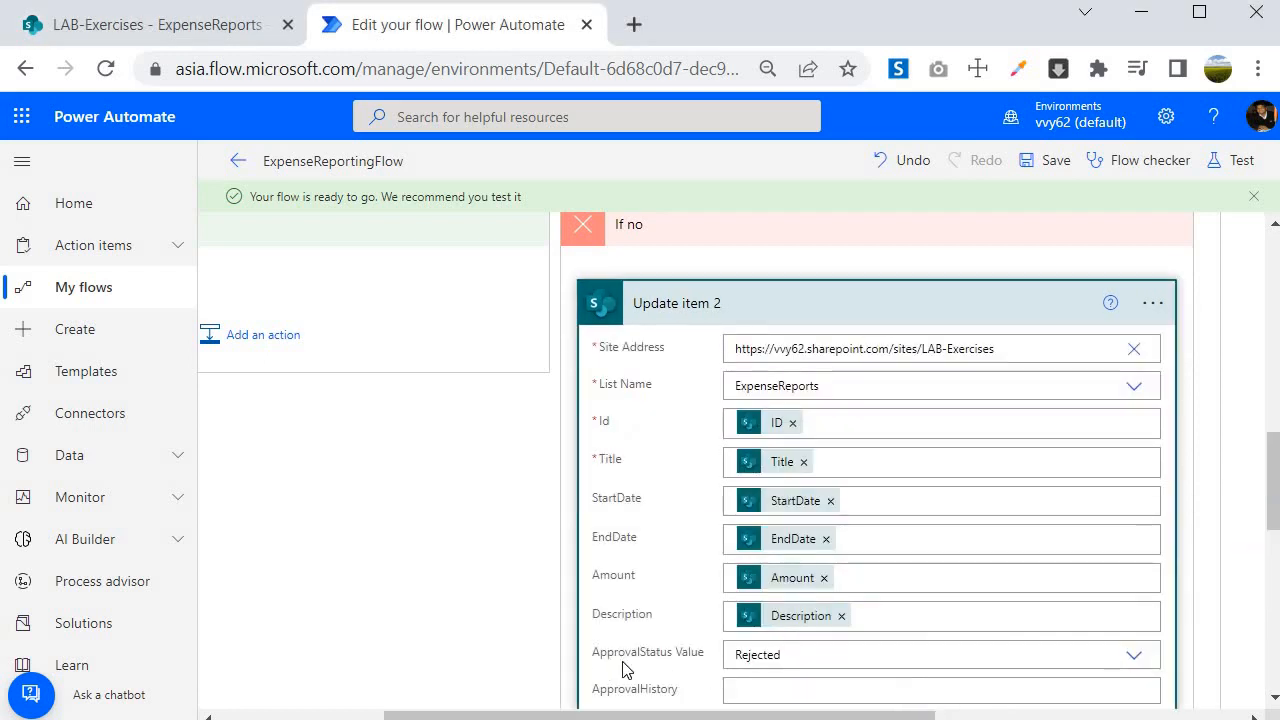
{"action": "left_click", "coordinate": [740, 310]}
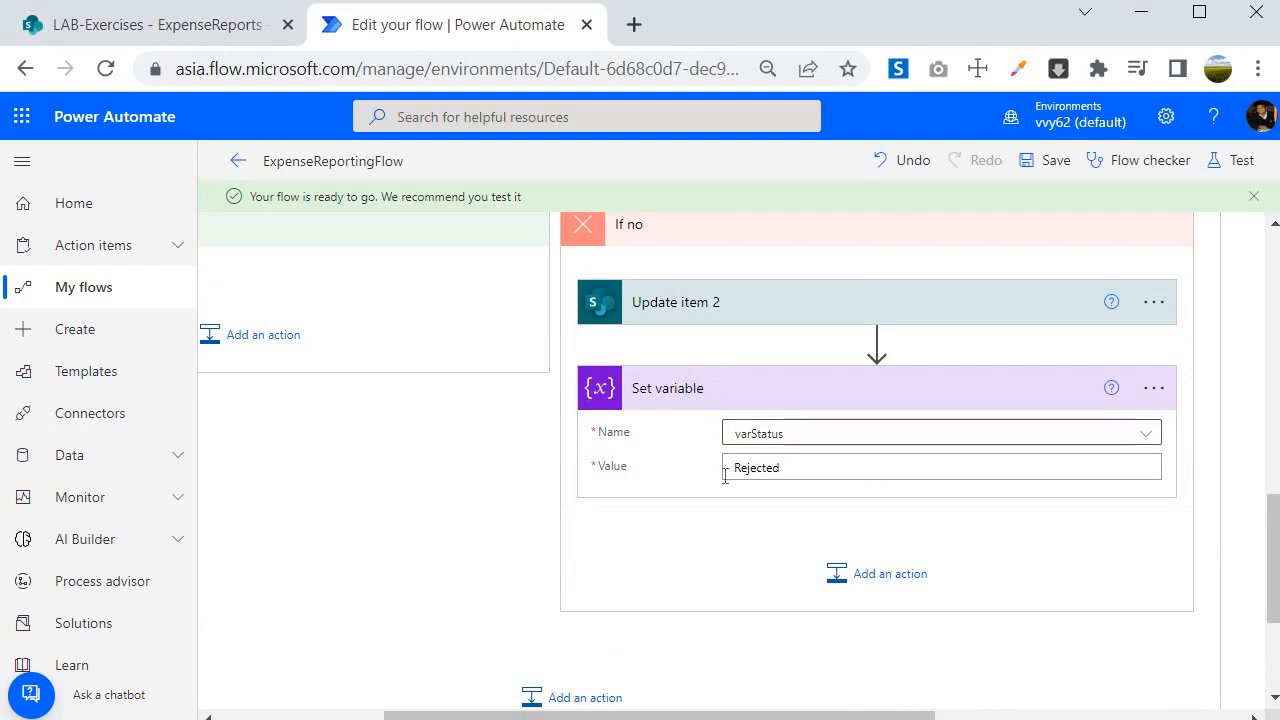
{"action": "scroll", "coordinate": [580, 537], "scroll_direction": "up", "scroll_amount": 5}
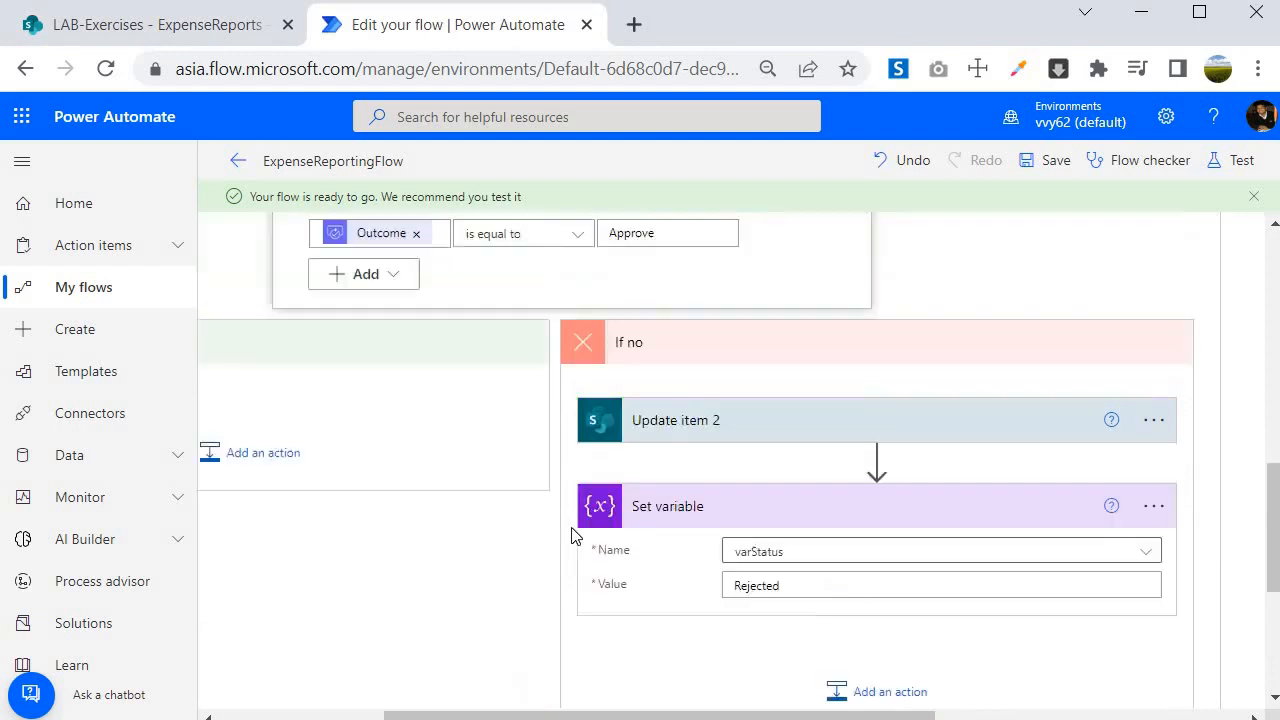
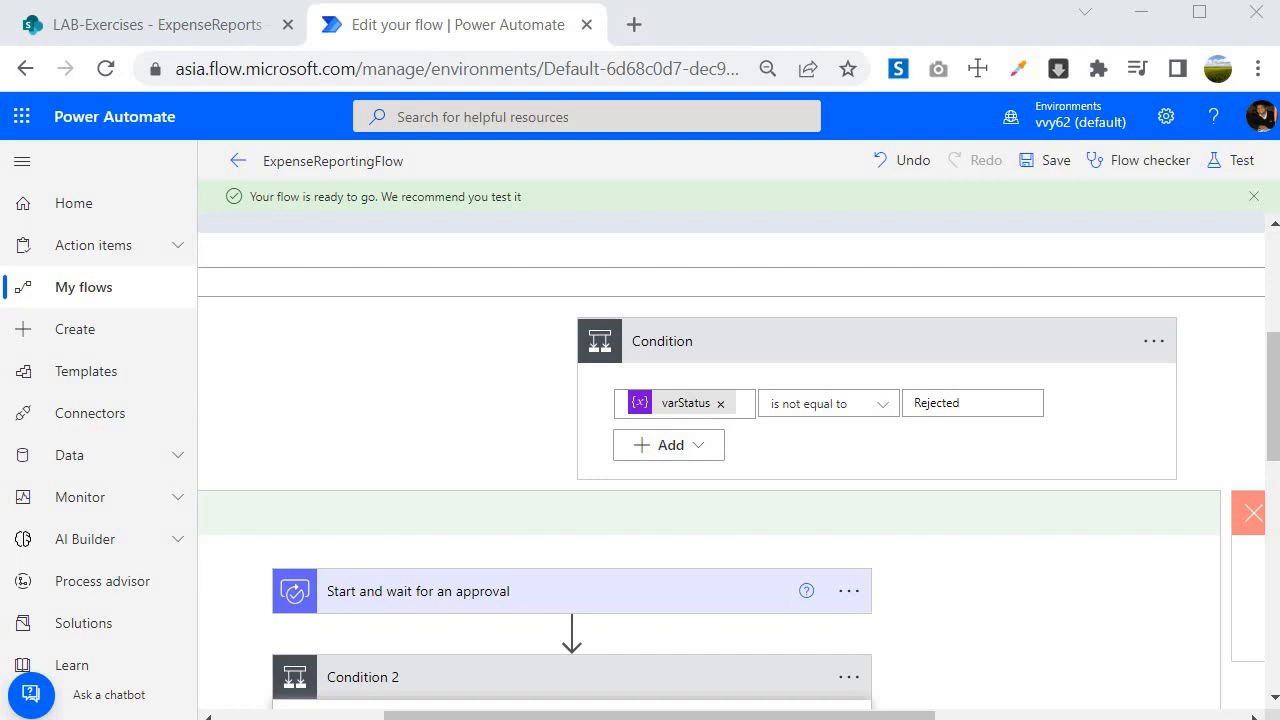
Step: Examine the Apply to each loop over varArrApprovers and both branches of Condition 2
{"action": "scroll", "coordinate": [603, 471], "scroll_direction": "down", "scroll_amount": 5}
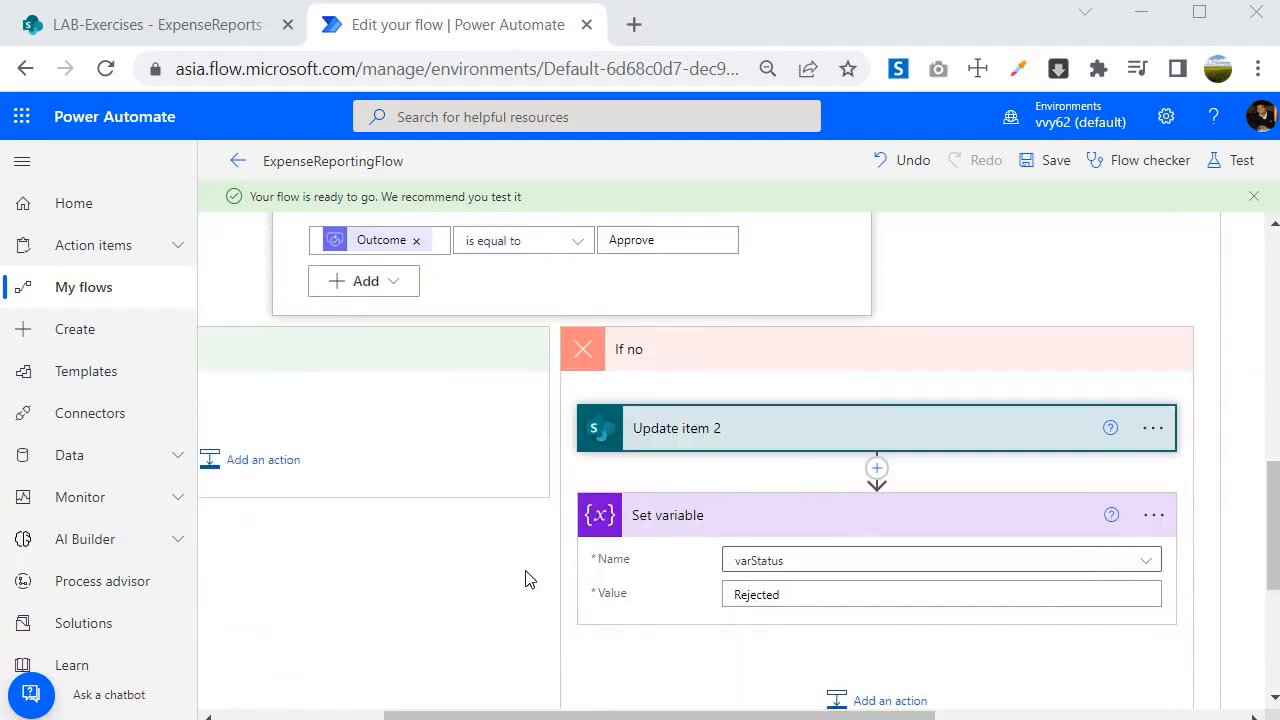
{"action": "scroll", "coordinate": [542, 717], "scroll_direction": "down", "scroll_amount": 1}
{"action": "left_click_drag", "start_coordinate": [424, 716], "coordinate": [340, 716]}
{"action": "scroll", "coordinate": [390, 571], "scroll_direction": "left", "scroll_amount": 1}
{"action": "scroll", "coordinate": [387, 600], "scroll_direction": "up", "scroll_amount": 2}
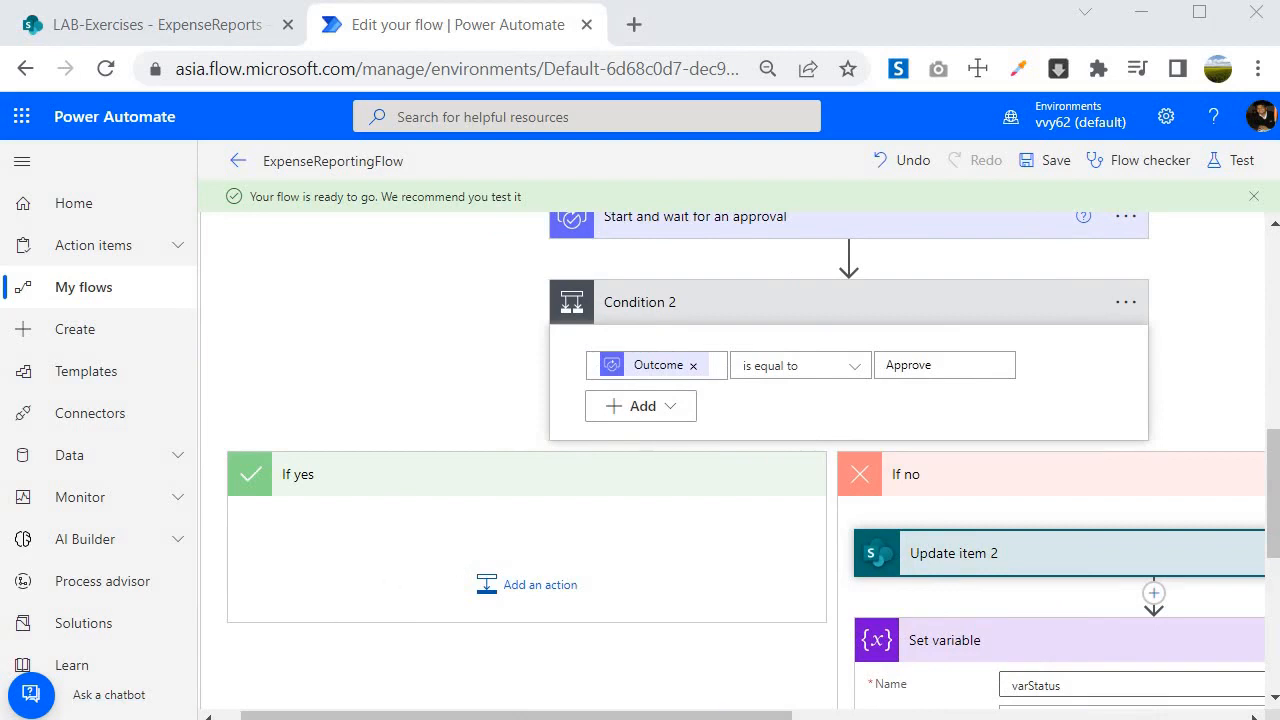
{"action": "scroll", "coordinate": [400, 453], "scroll_direction": "up", "scroll_amount": 5}
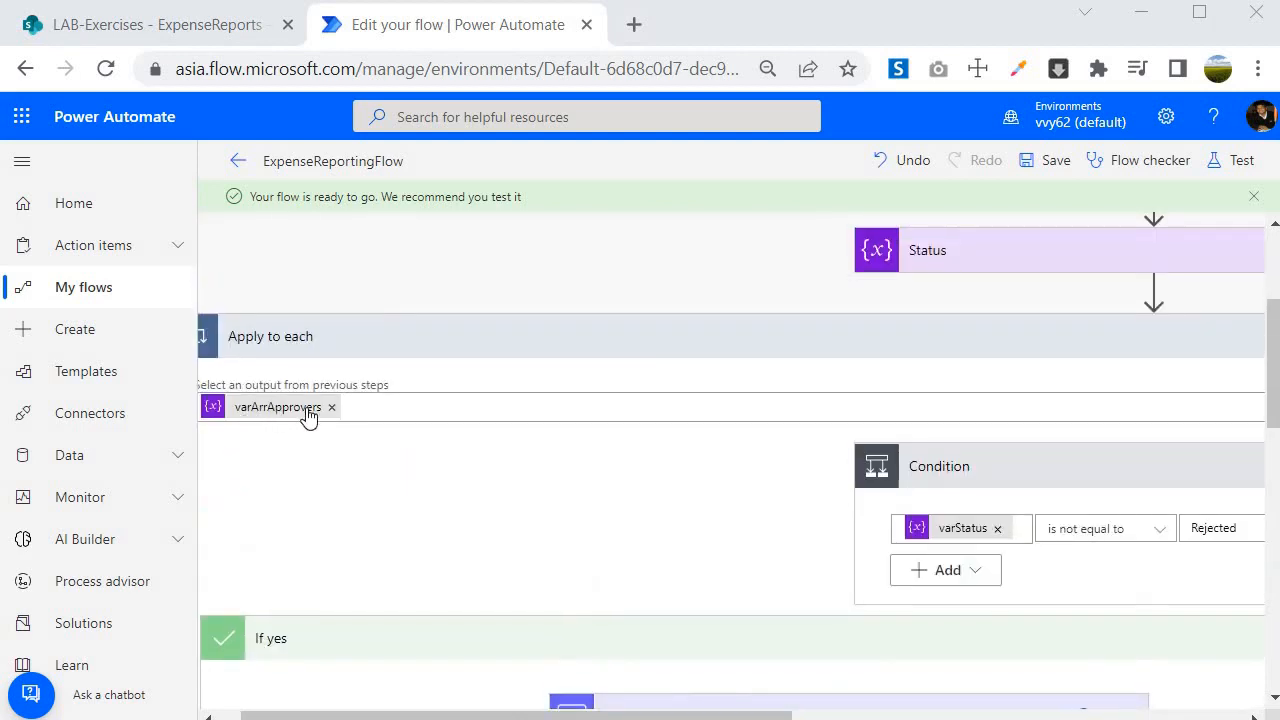
{"action": "scroll", "coordinate": [363, 457], "scroll_direction": "down", "scroll_amount": 5}
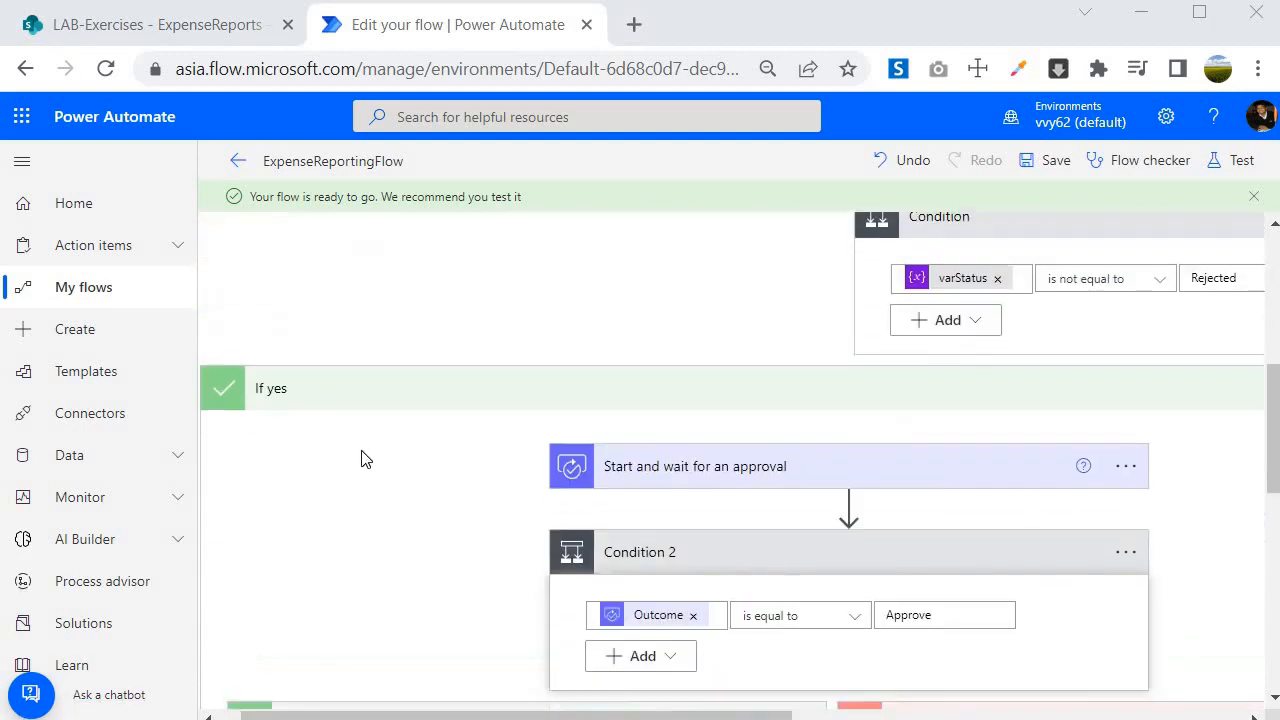
{"action": "scroll", "coordinate": [363, 458], "scroll_direction": "down", "scroll_amount": 2}
{"action": "scroll", "coordinate": [349, 459], "scroll_direction": "up", "scroll_amount": 2}
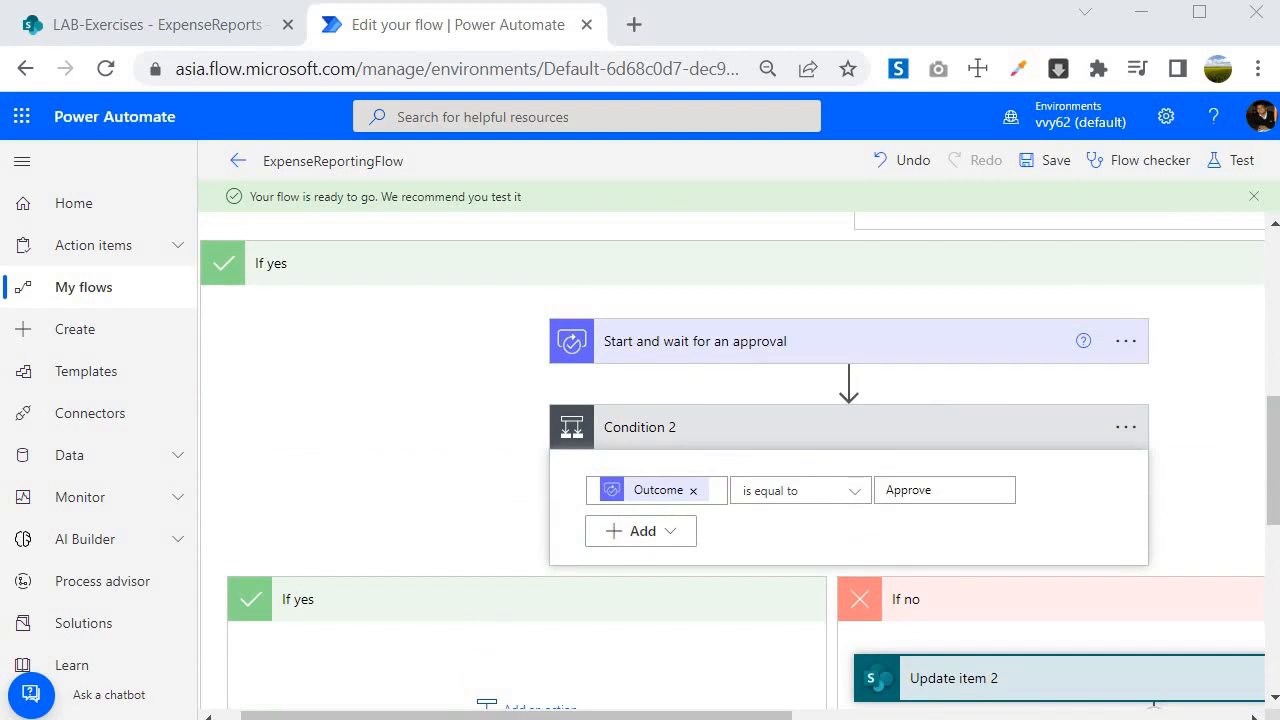
{"action": "scroll", "coordinate": [477, 423], "scroll_direction": "down", "scroll_amount": 2}
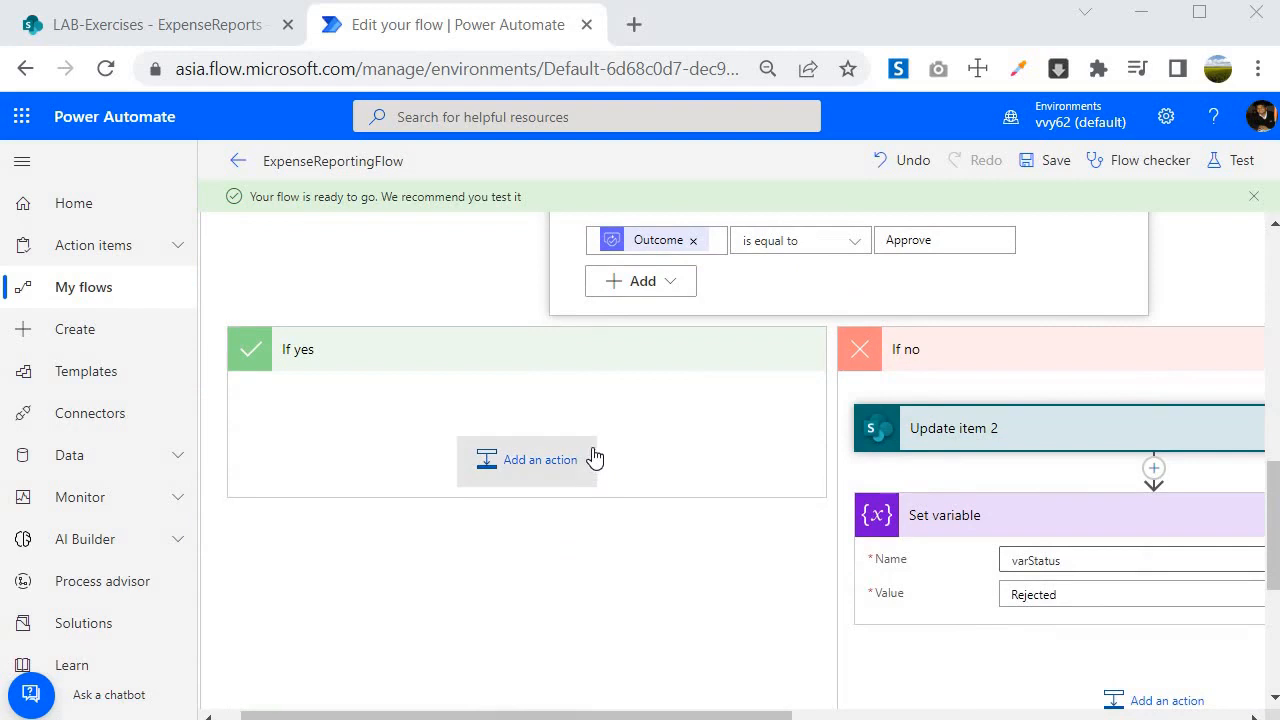
Step: Insert an Initialize variable action between Status and Apply to each
{"action": "scroll", "coordinate": [591, 457], "scroll_direction": "up", "scroll_amount": 10}
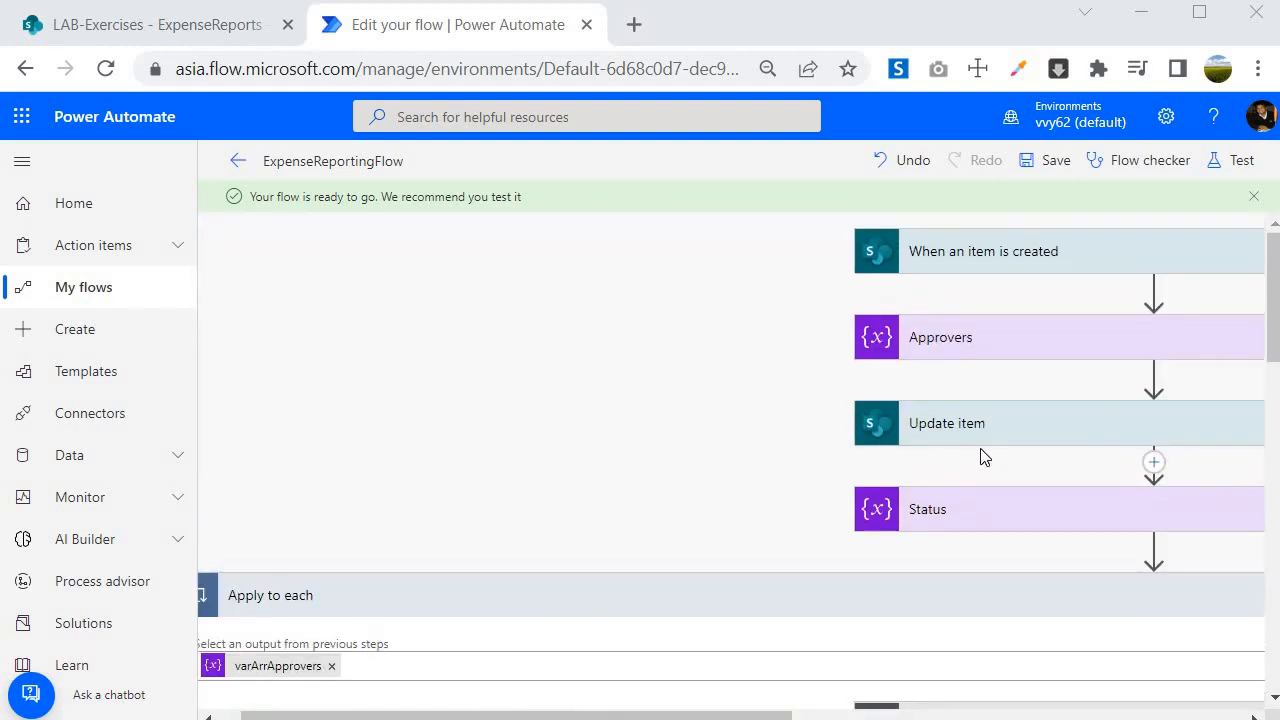
{"action": "left_click", "coordinate": [1154, 548]}
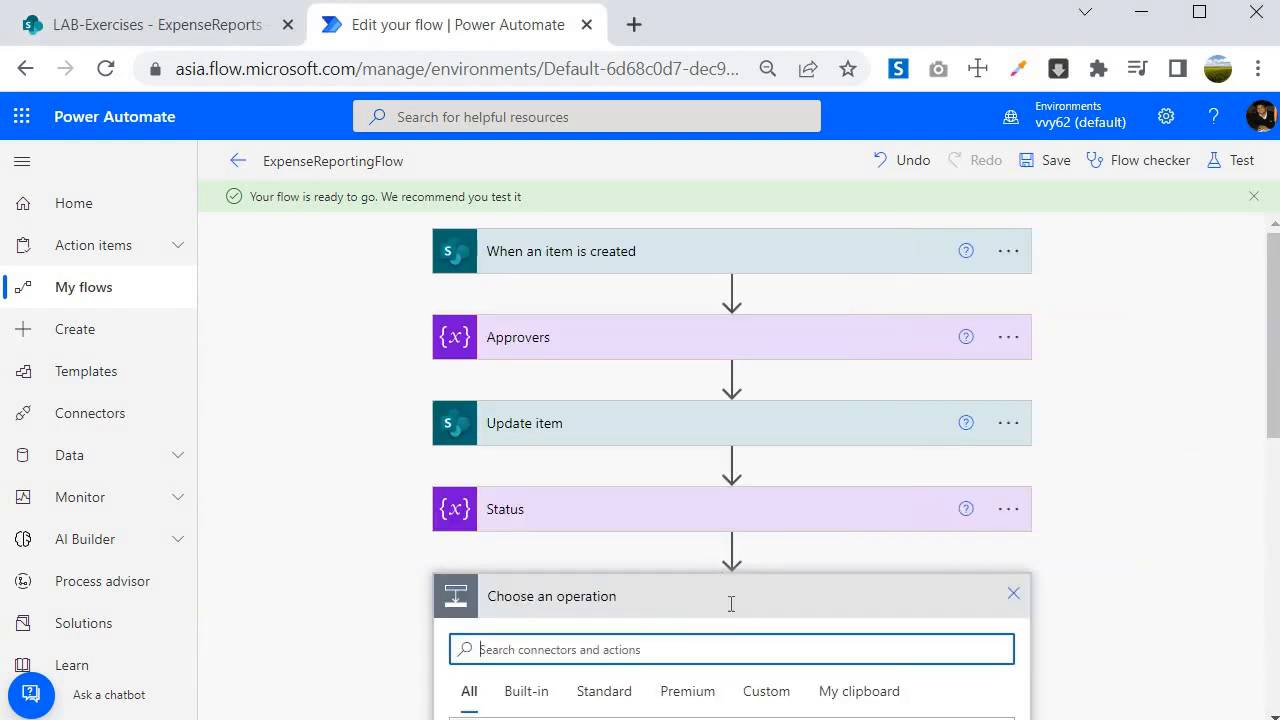
{"action": "scroll", "coordinate": [786, 471], "scroll_direction": "down", "scroll_amount": 8}
{"action": "type", "text": "variable"}
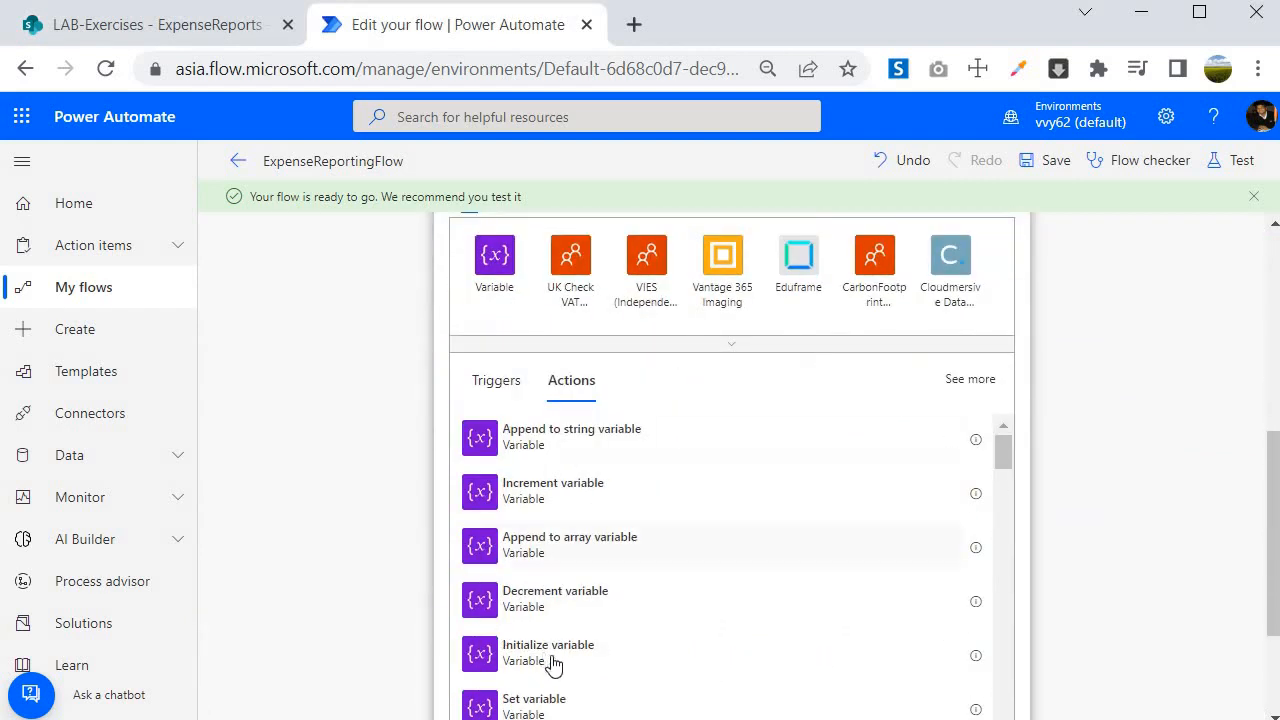
{"action": "left_click", "coordinate": [553, 665]}
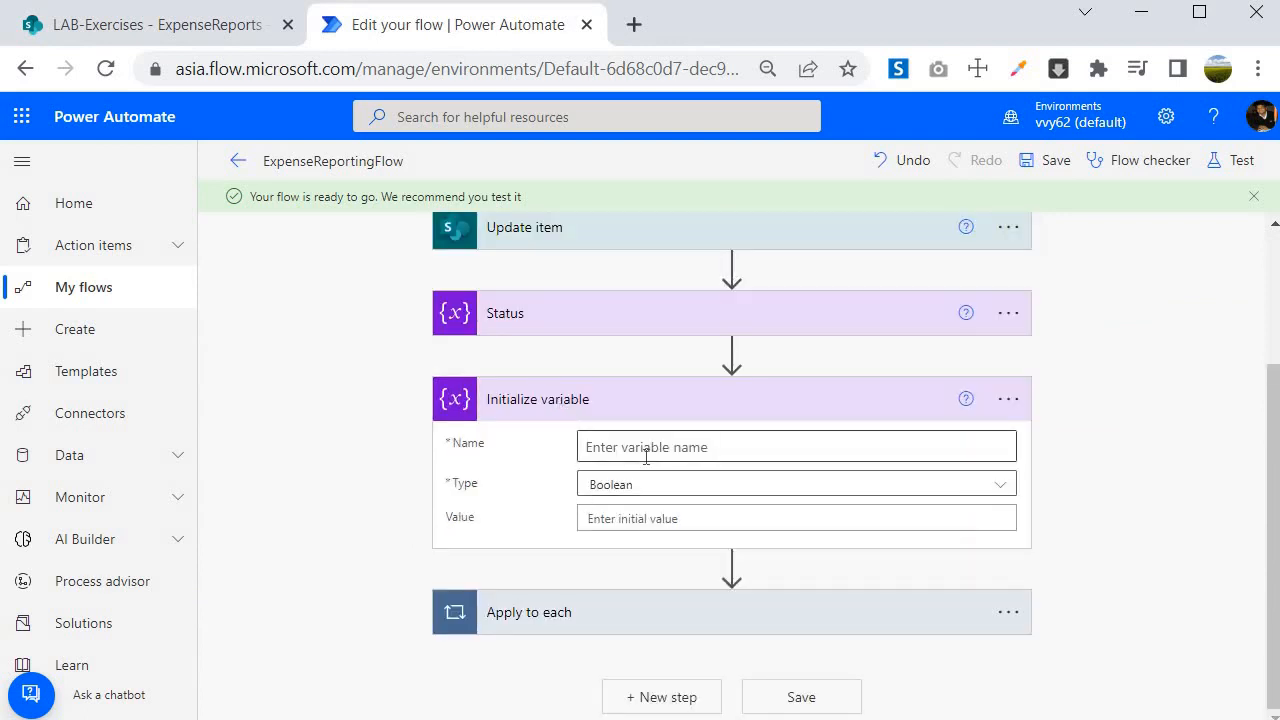
Step: Configure the Initialize variable action with the name varCounter, type Integer and value 0
{"action": "type", "text": "var"}
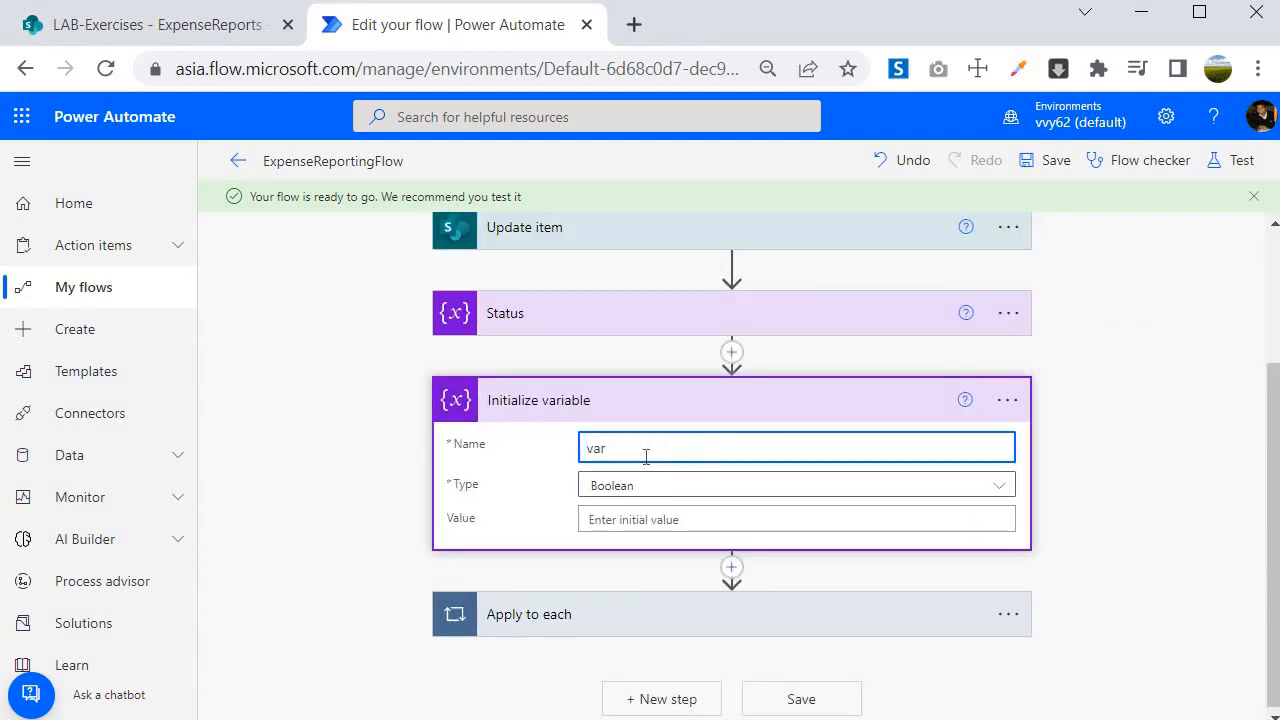
{"action": "type", "text": "Counter"}
{"action": "left_click", "coordinate": [640, 488]}
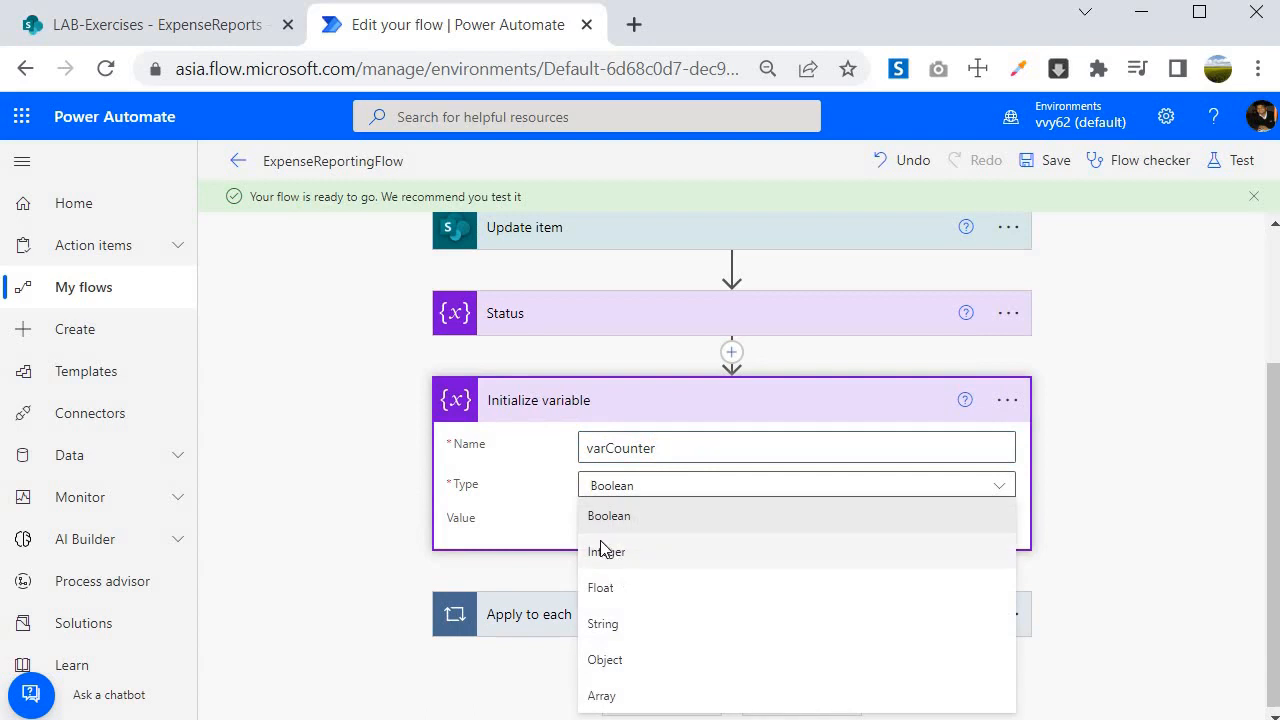
{"action": "left_click", "coordinate": [604, 551]}
{"action": "left_click", "coordinate": [643, 519]}
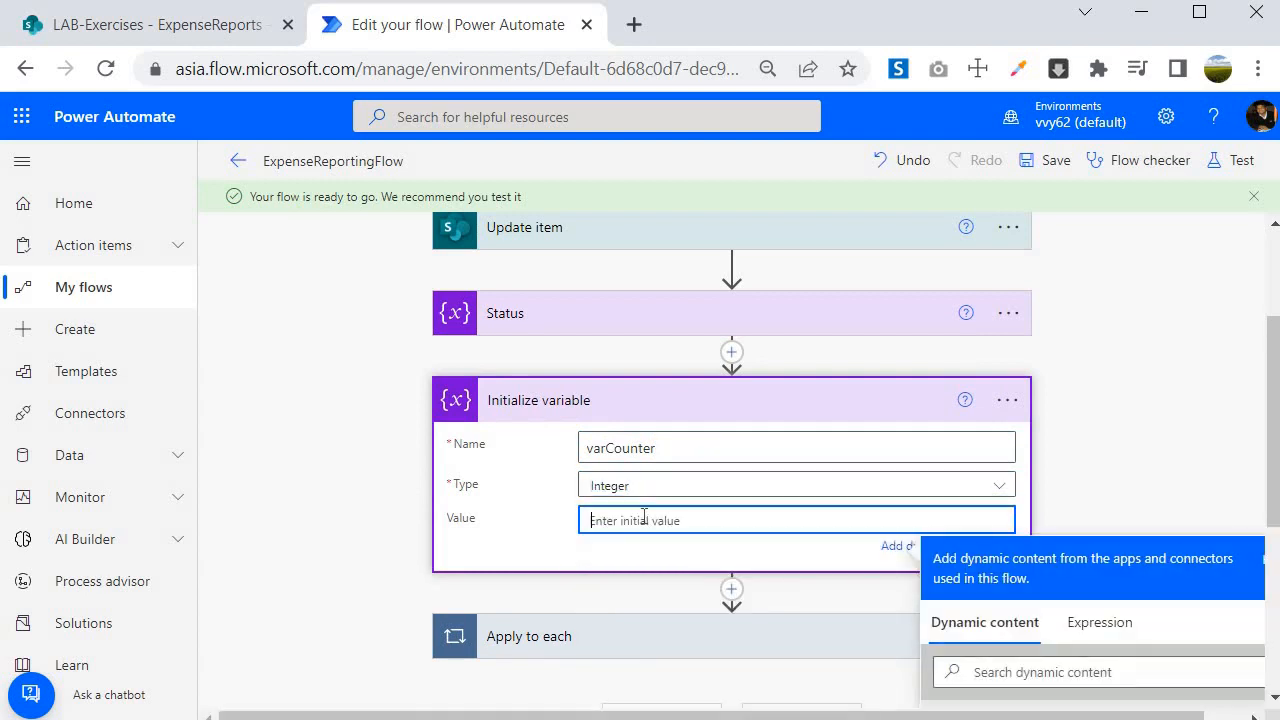
{"action": "type", "text": "0"}
{"action": "left_click", "coordinate": [337, 457]}
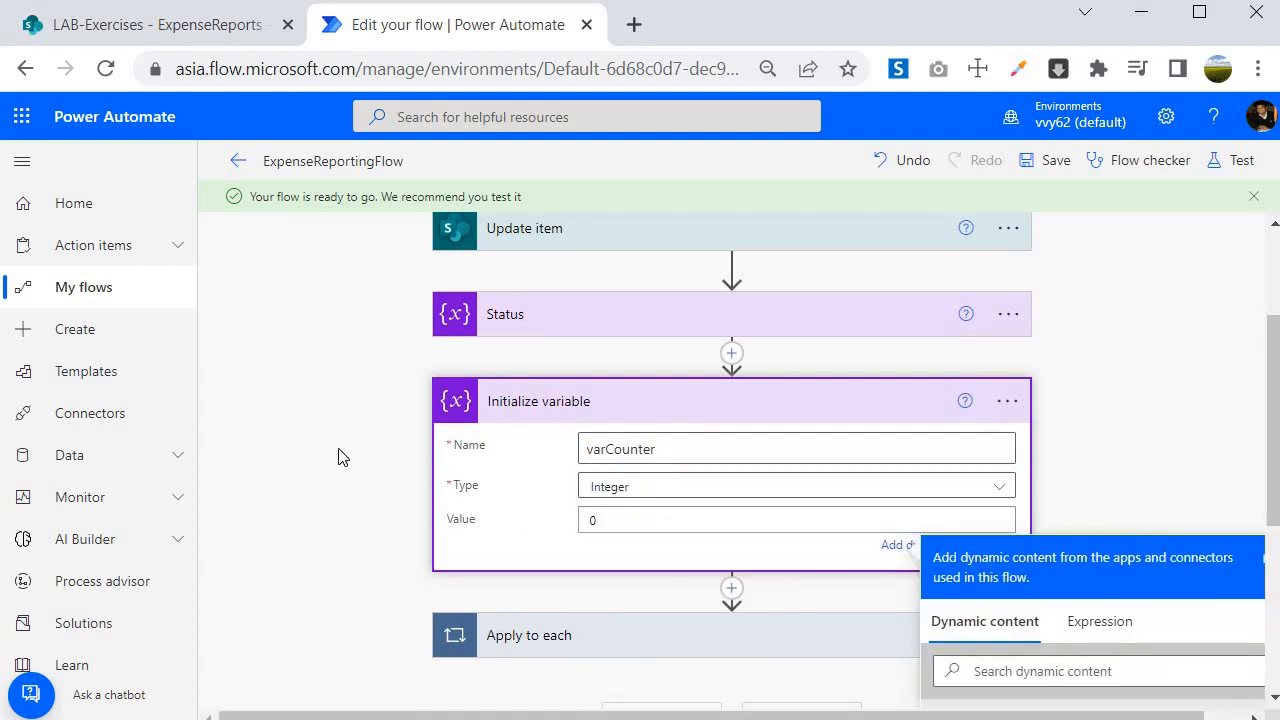
Step: Expand Apply to each and insert an Increment variable action between Start and wait for an approval and Condition 2
{"action": "left_click", "coordinate": [529, 618]}
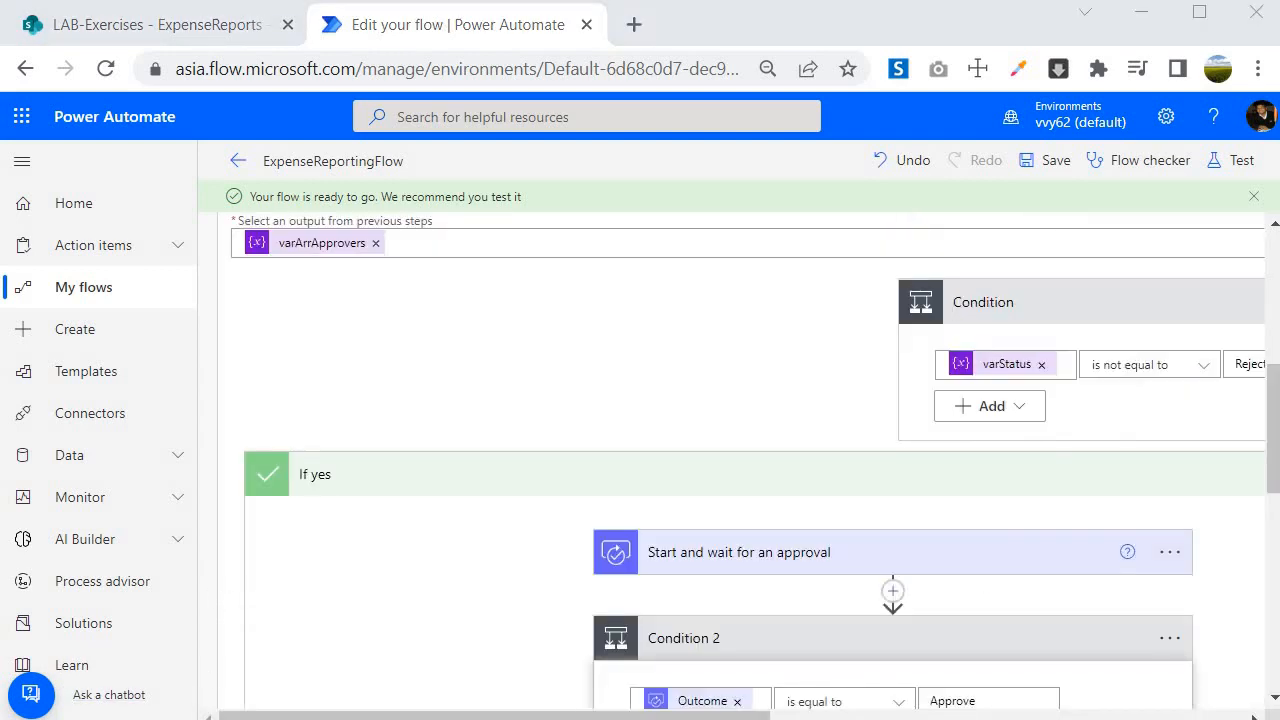
{"action": "scroll", "coordinate": [414, 394], "scroll_direction": "up", "scroll_amount": 1}
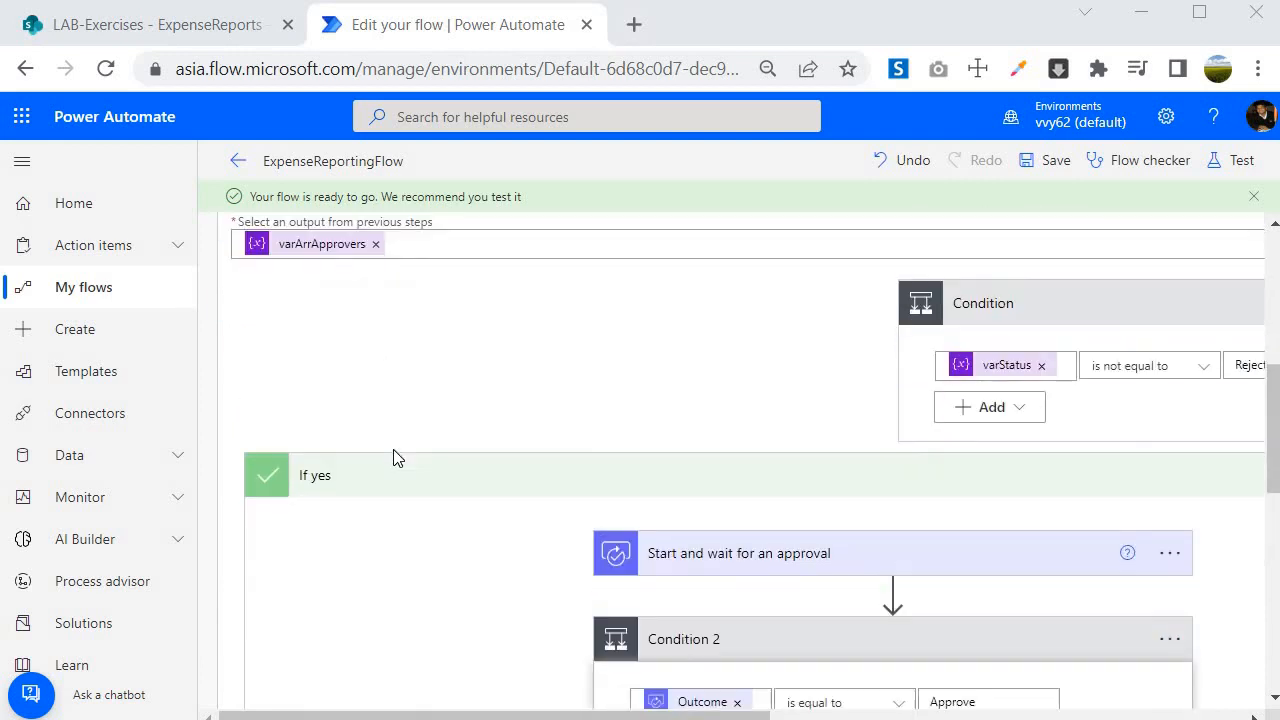
{"action": "scroll", "coordinate": [394, 457], "scroll_direction": "down", "scroll_amount": 1}
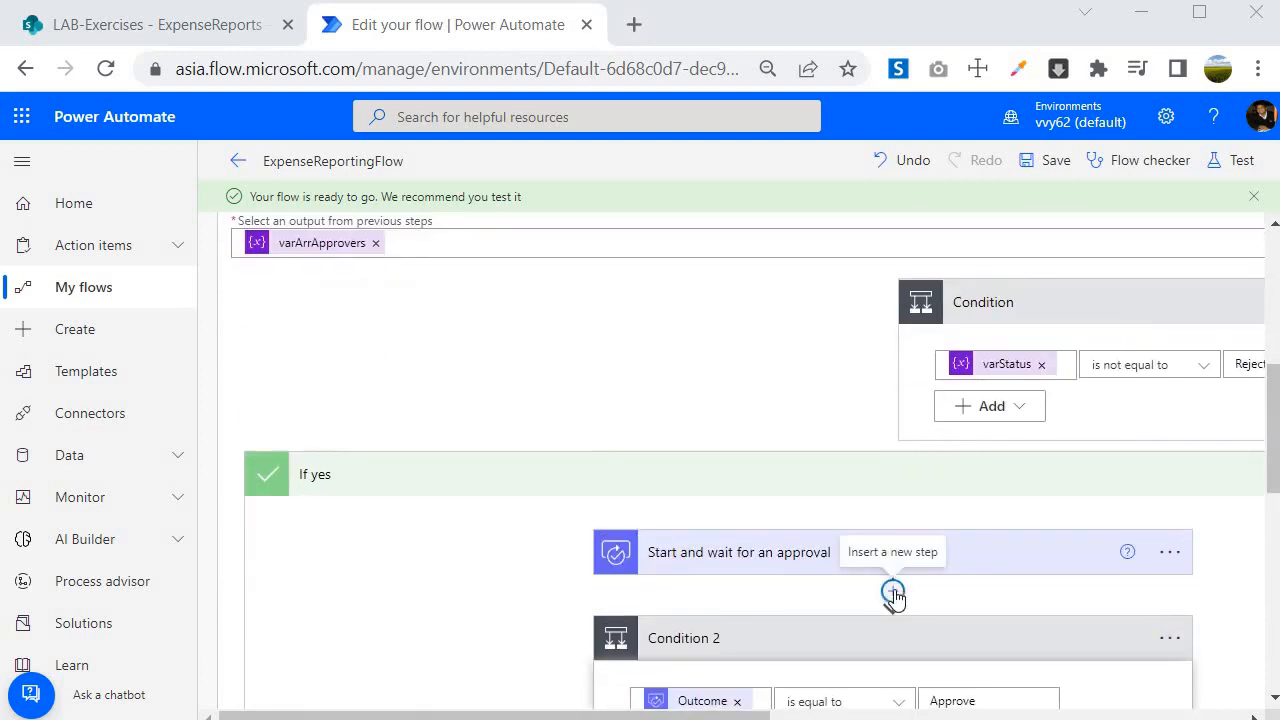
{"action": "left_click", "coordinate": [893, 593]}
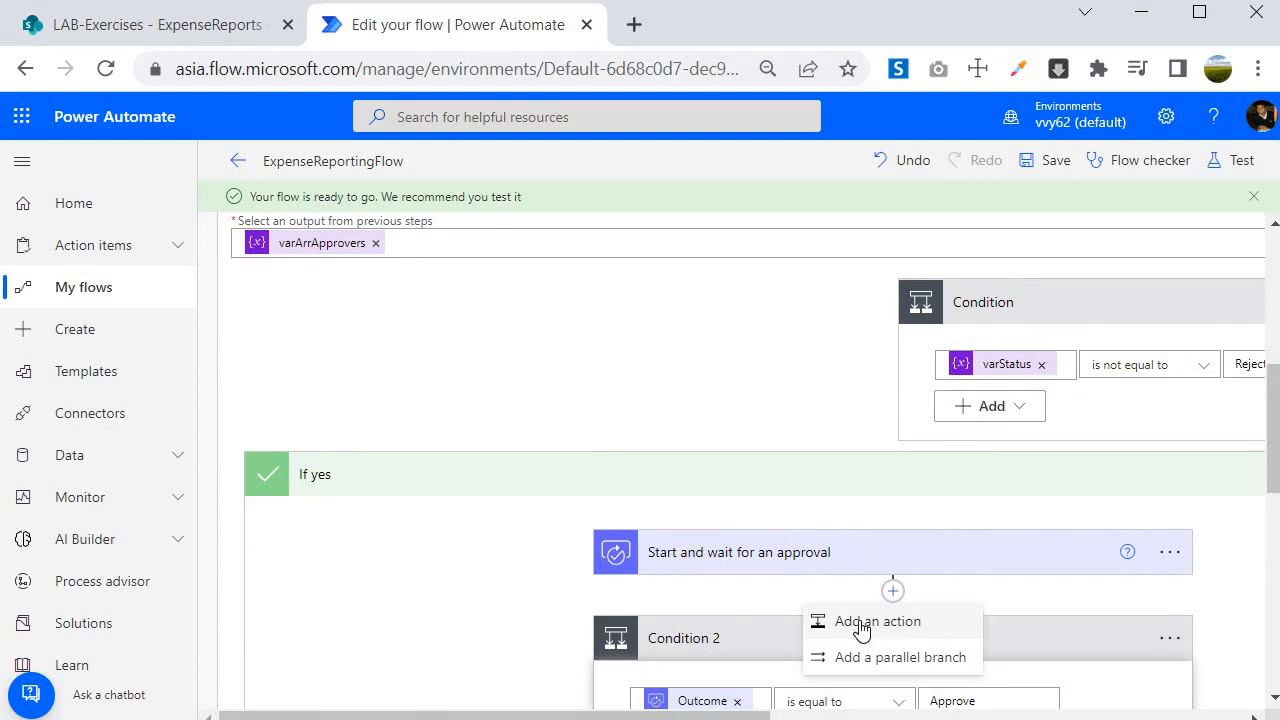
{"action": "left_click", "coordinate": [862, 626]}
{"action": "scroll", "coordinate": [350, 410], "scroll_direction": "down", "scroll_amount": 2}
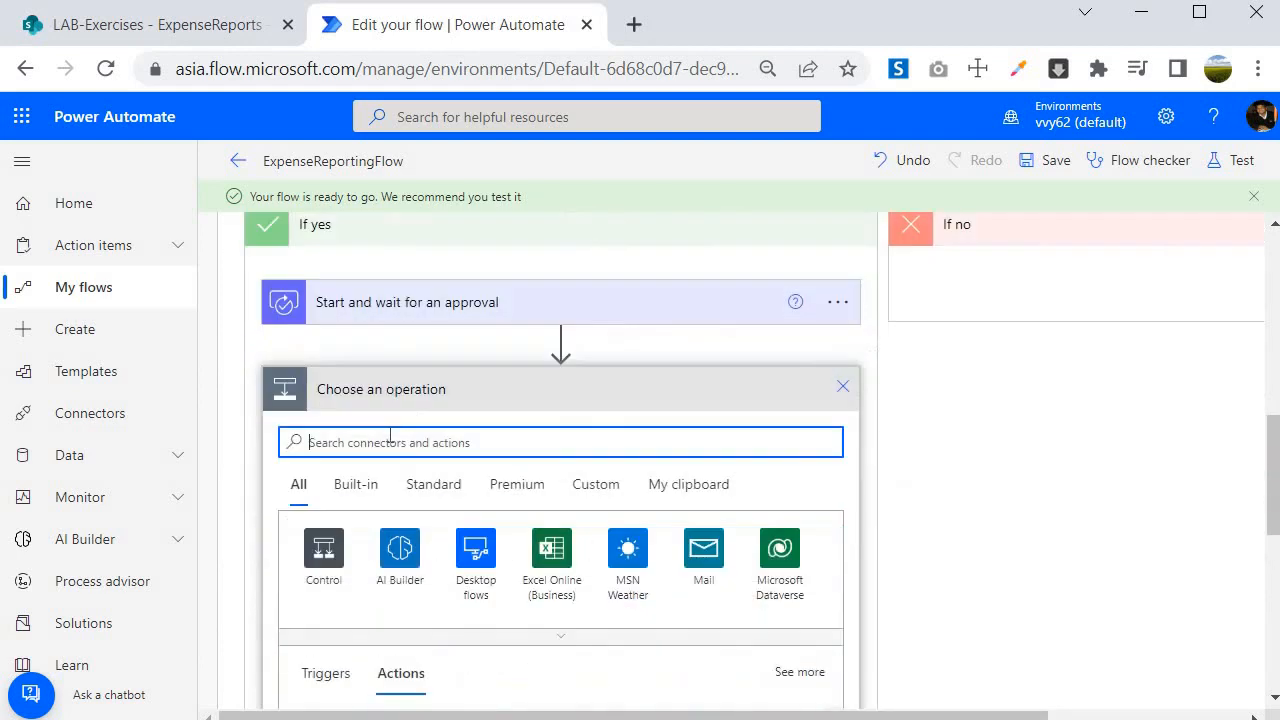
{"action": "type", "text": "var"}
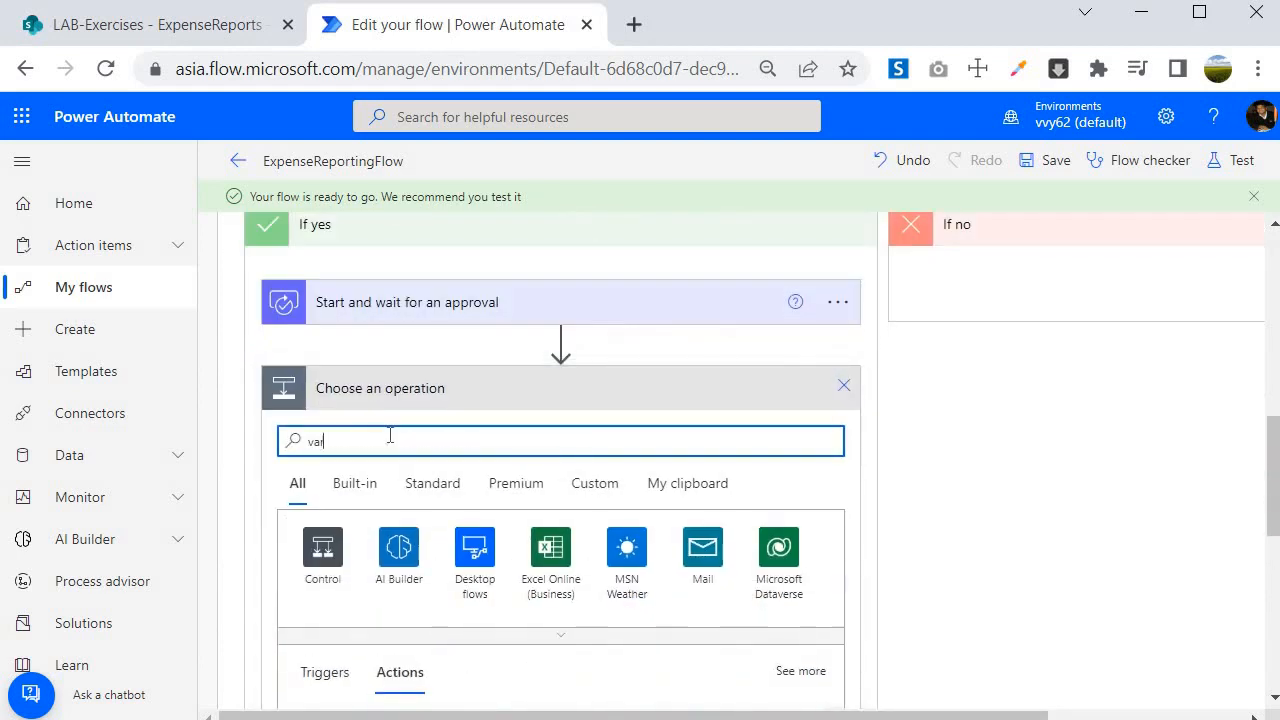
{"action": "scroll", "coordinate": [420, 400], "scroll_direction": "down", "scroll_amount": 5}
{"action": "left_click", "coordinate": [387, 340]}
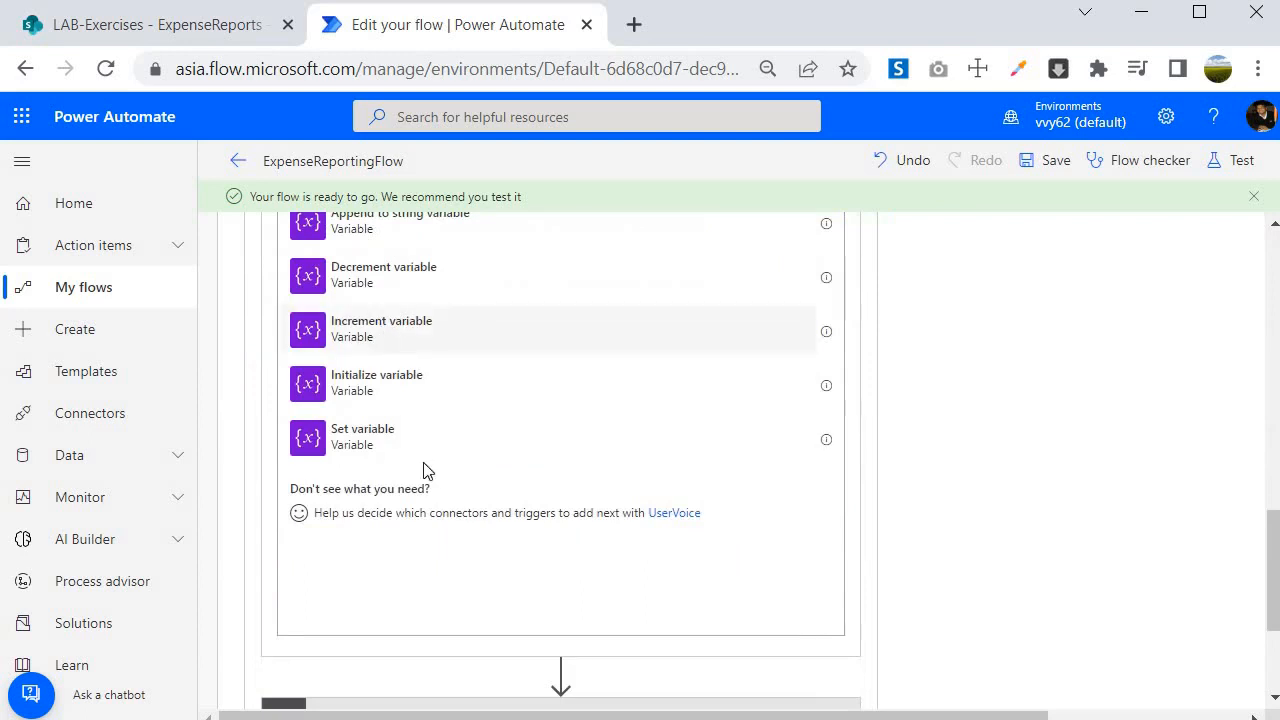
Step: Set the Increment variable action to increase varCounter by 1, and collapse it
{"action": "scroll", "coordinate": [794, 471], "scroll_direction": "up", "scroll_amount": 3}
{"action": "left_click", "coordinate": [833, 480]}
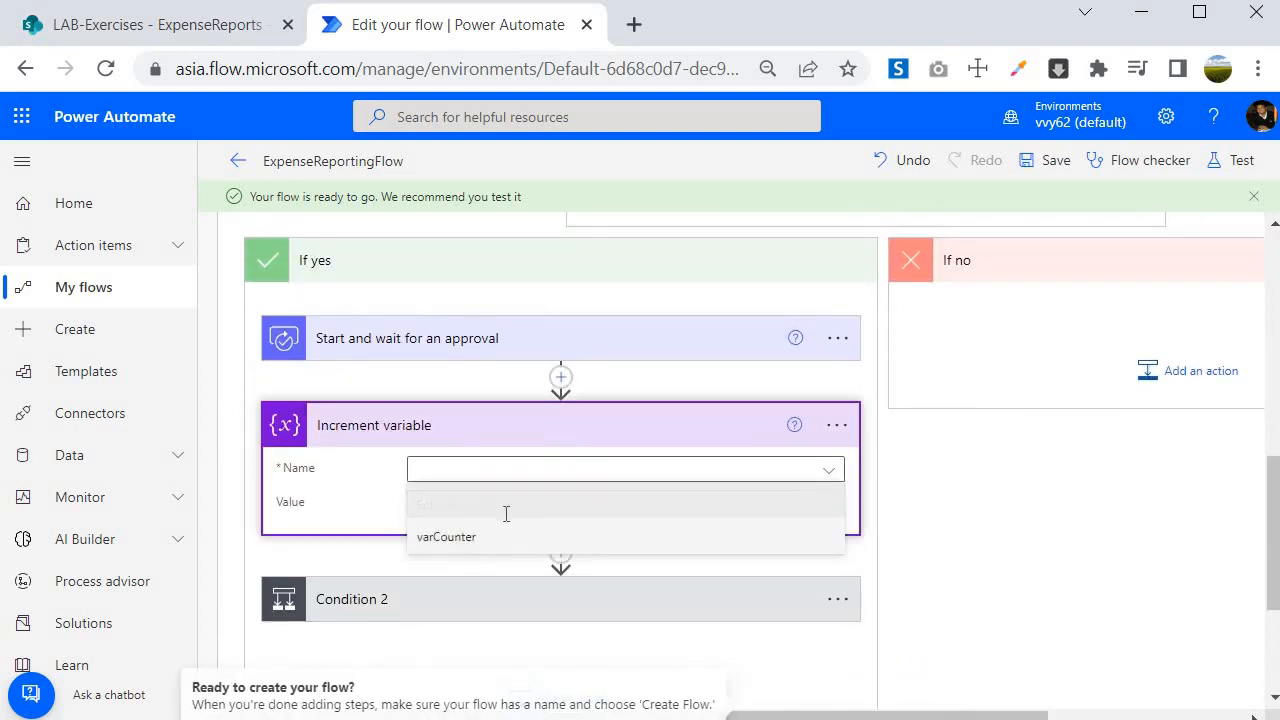
{"action": "left_click", "coordinate": [506, 514]}
{"action": "left_click", "coordinate": [506, 510]}
{"action": "type", "text": "1"}
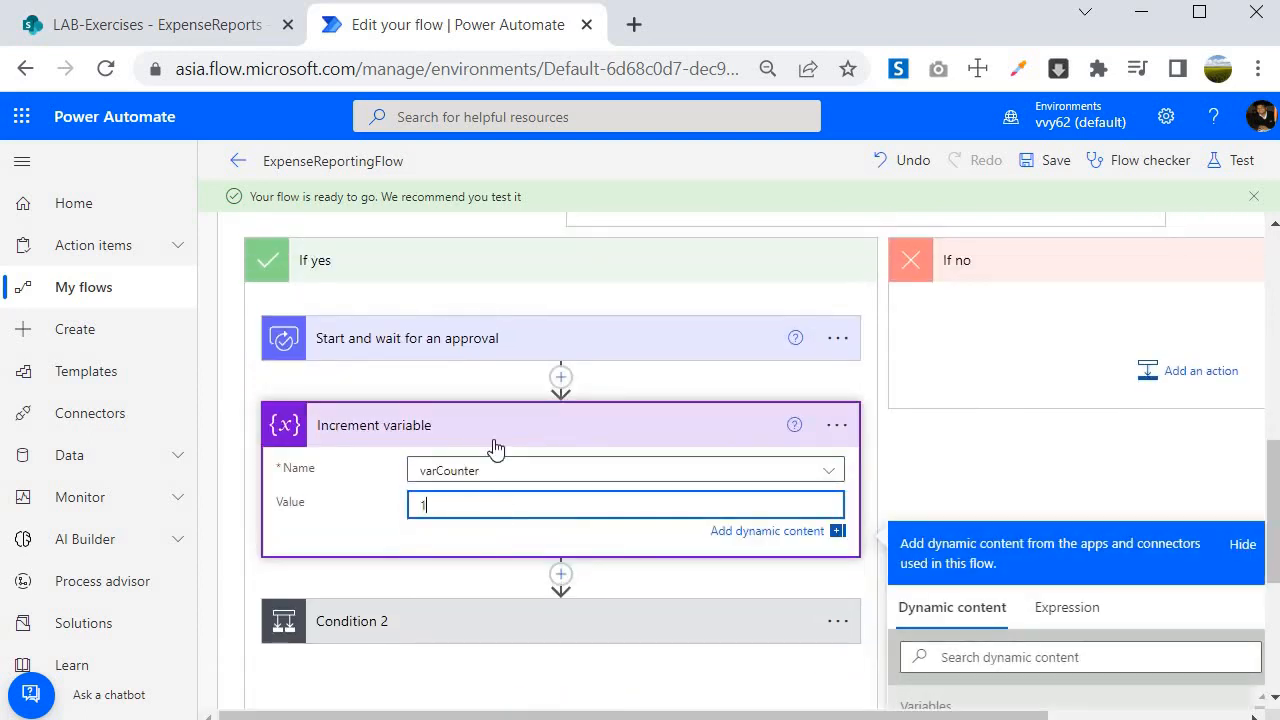
{"action": "left_click", "coordinate": [503, 442]}
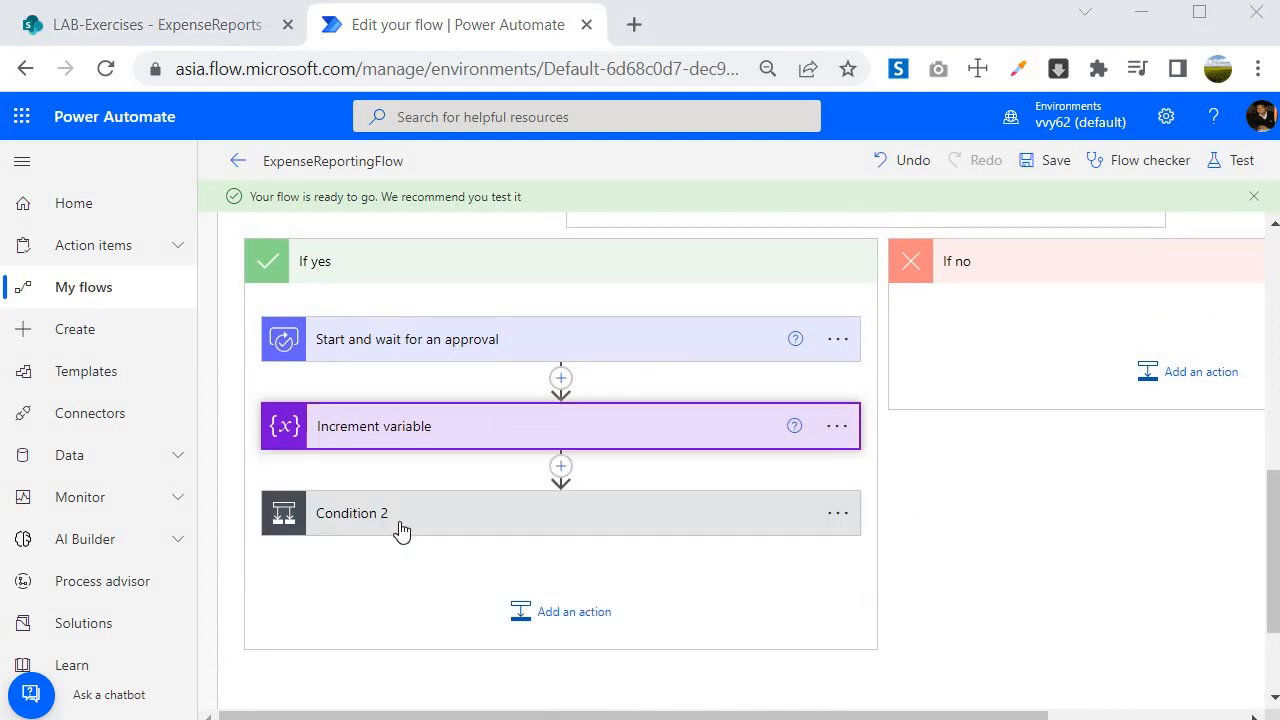
Step: Expand Condition 2 and add a Condition action inside its If yes branch
{"action": "left_click", "coordinate": [403, 510]}
{"action": "scroll", "coordinate": [525, 475], "scroll_direction": "down", "scroll_amount": 3}
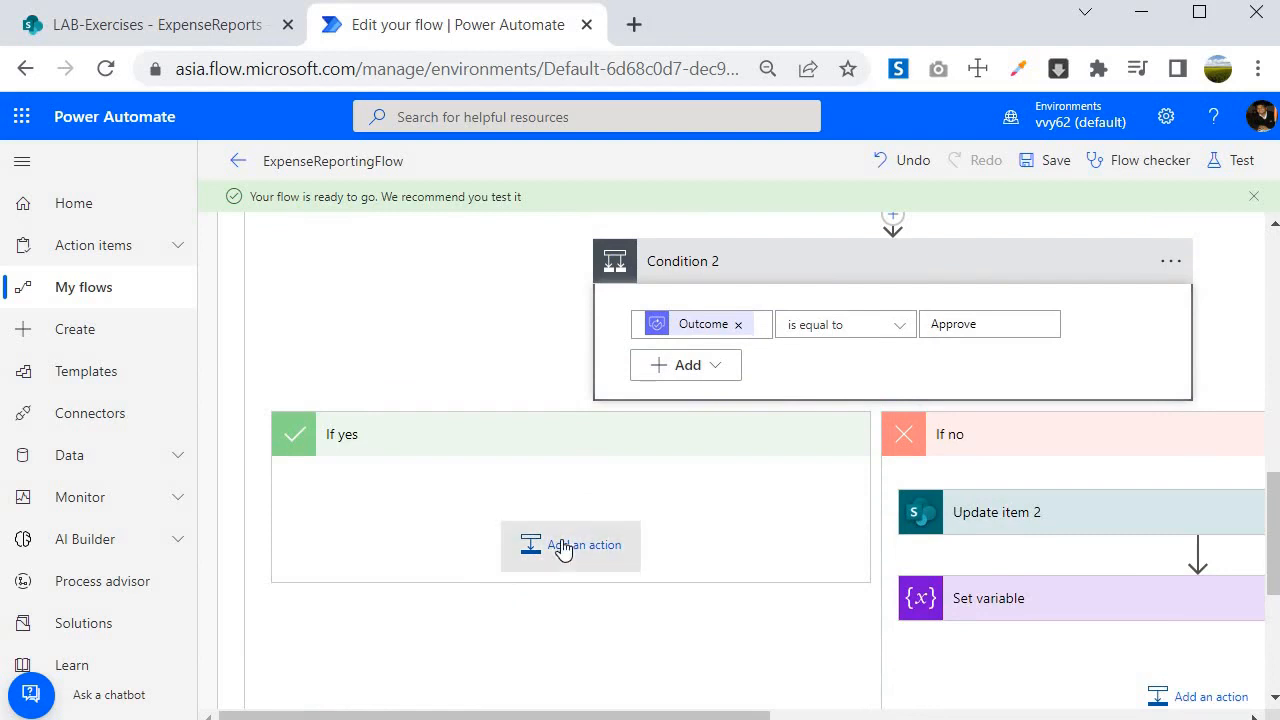
{"action": "scroll", "coordinate": [371, 591], "scroll_direction": "up", "scroll_amount": 5}
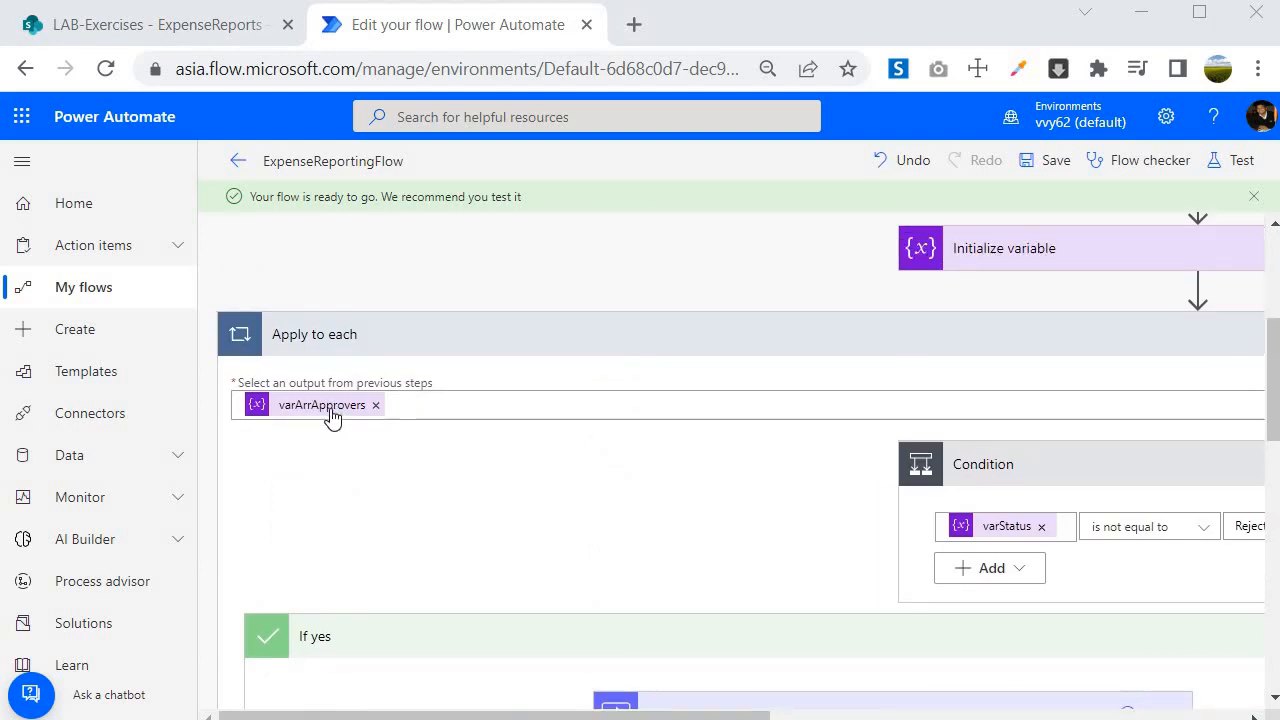
{"action": "scroll", "coordinate": [360, 556], "scroll_direction": "down", "scroll_amount": 5}
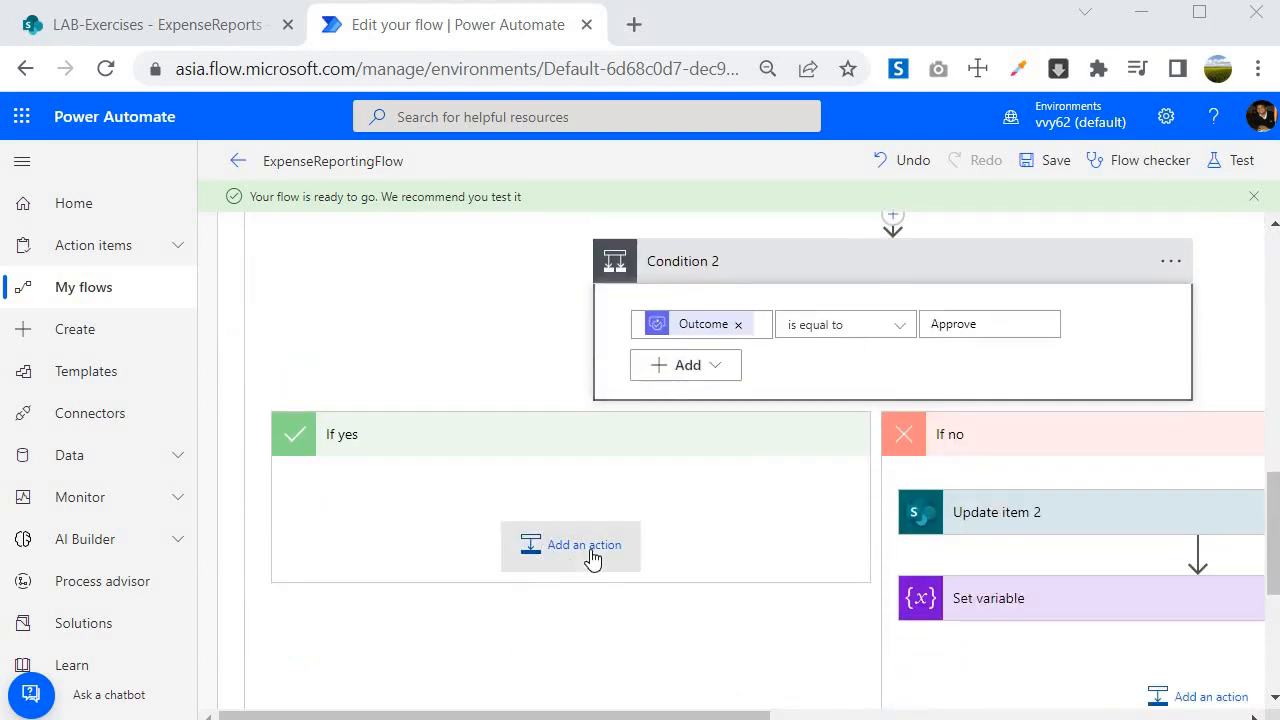
{"action": "left_click", "coordinate": [590, 552]}
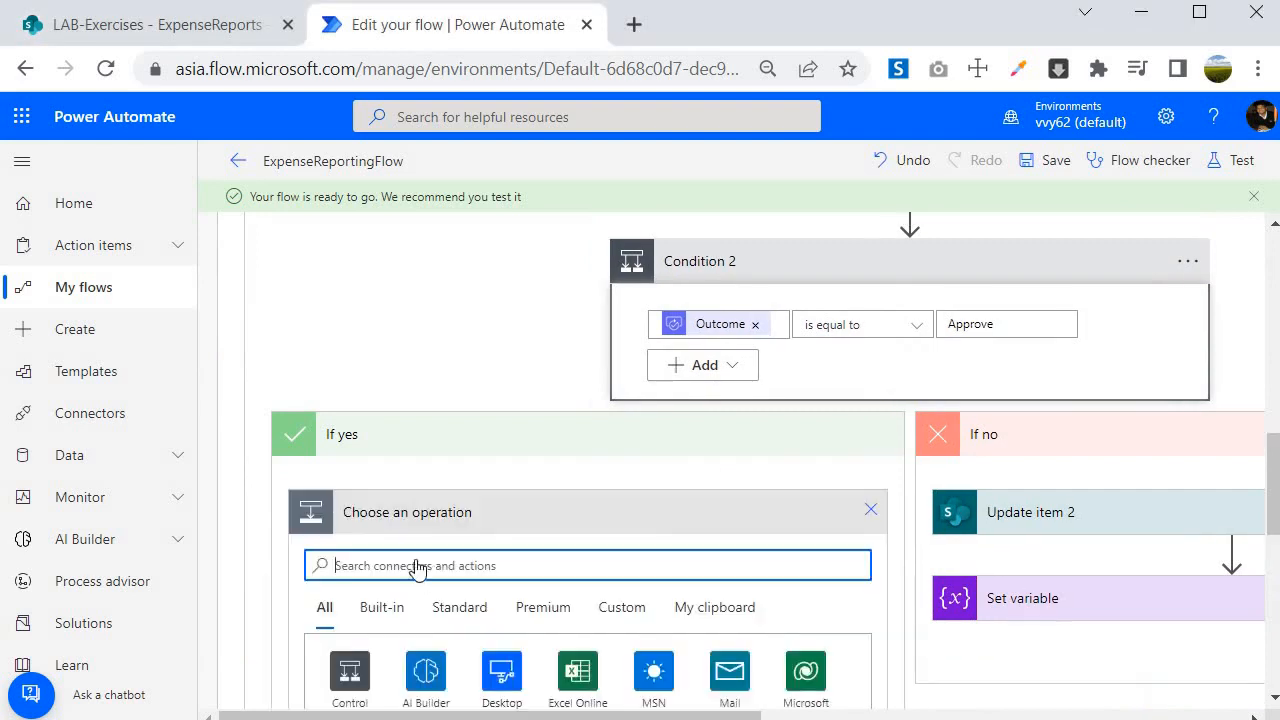
{"action": "left_click", "coordinate": [400, 603]}
Step: Set the first value of Condition 3 to a length() expression on the varArrApprovers variable
{"action": "left_click", "coordinate": [686, 325]}
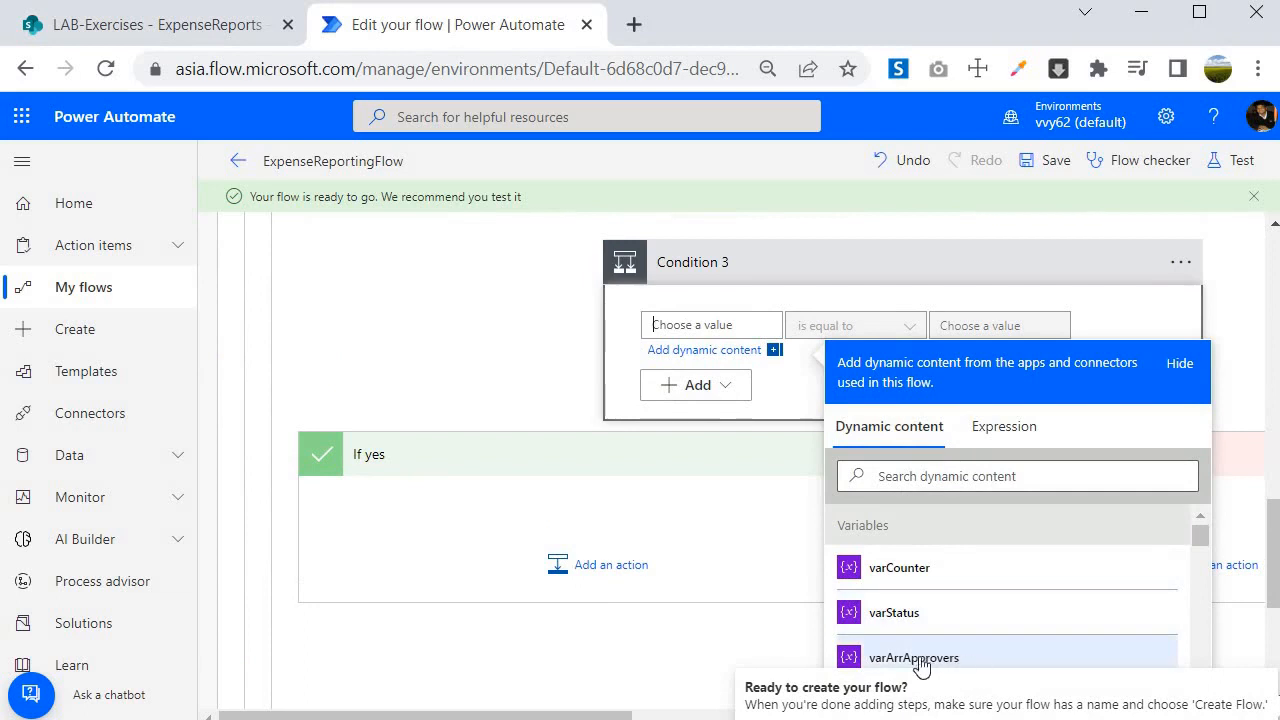
{"action": "scroll", "coordinate": [749, 531], "scroll_direction": "down", "scroll_amount": 2}
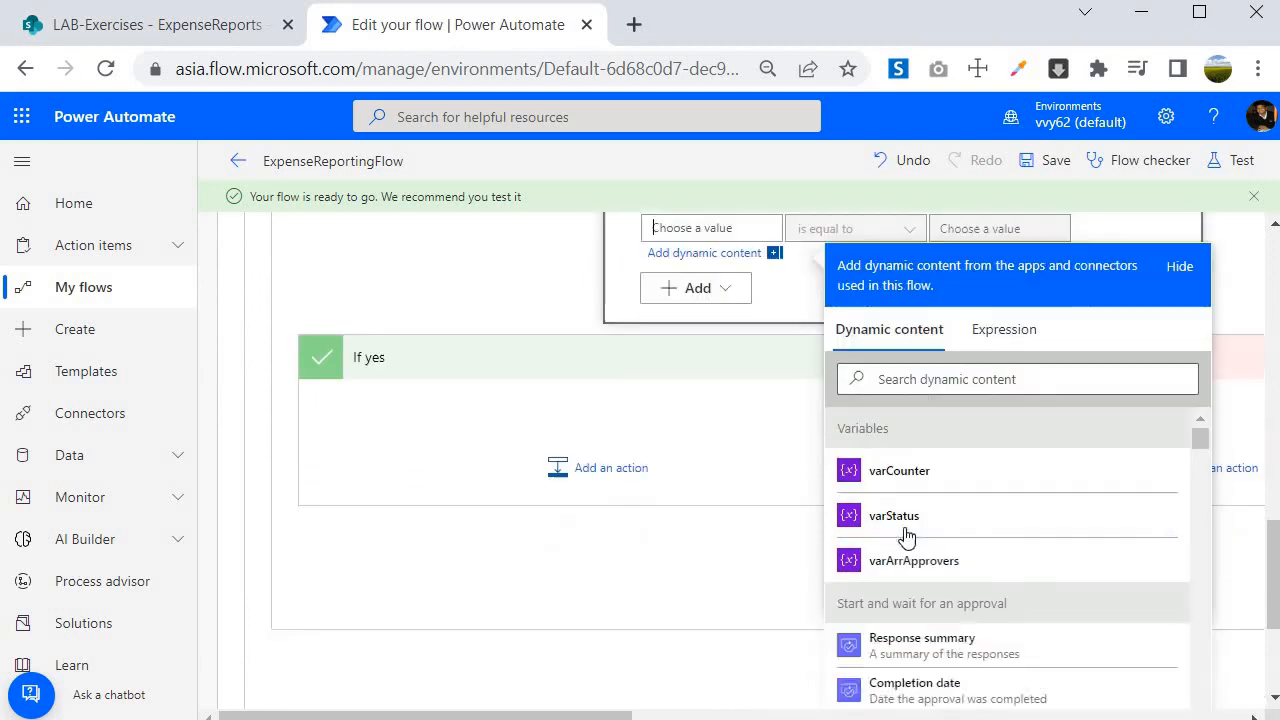
{"action": "scroll", "coordinate": [1000, 530], "scroll_direction": "up", "scroll_amount": 3}
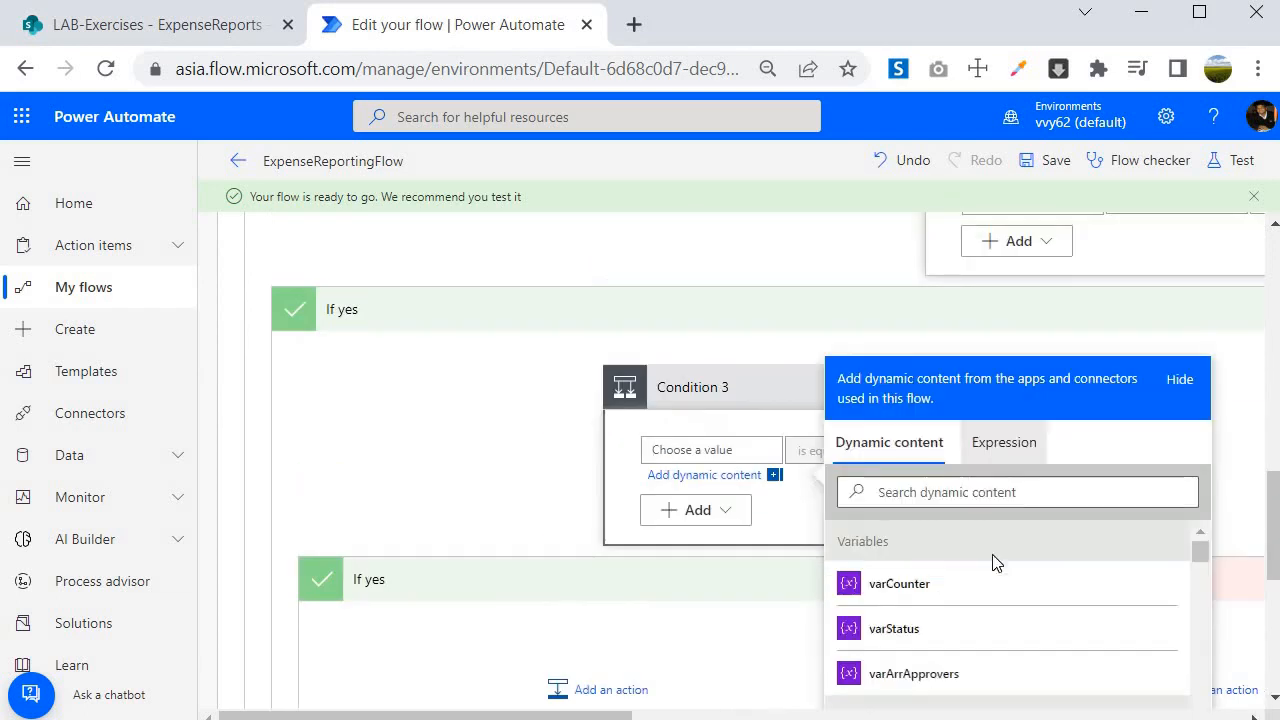
{"action": "left_click", "coordinate": [918, 503]}
{"action": "type", "text": "len"}
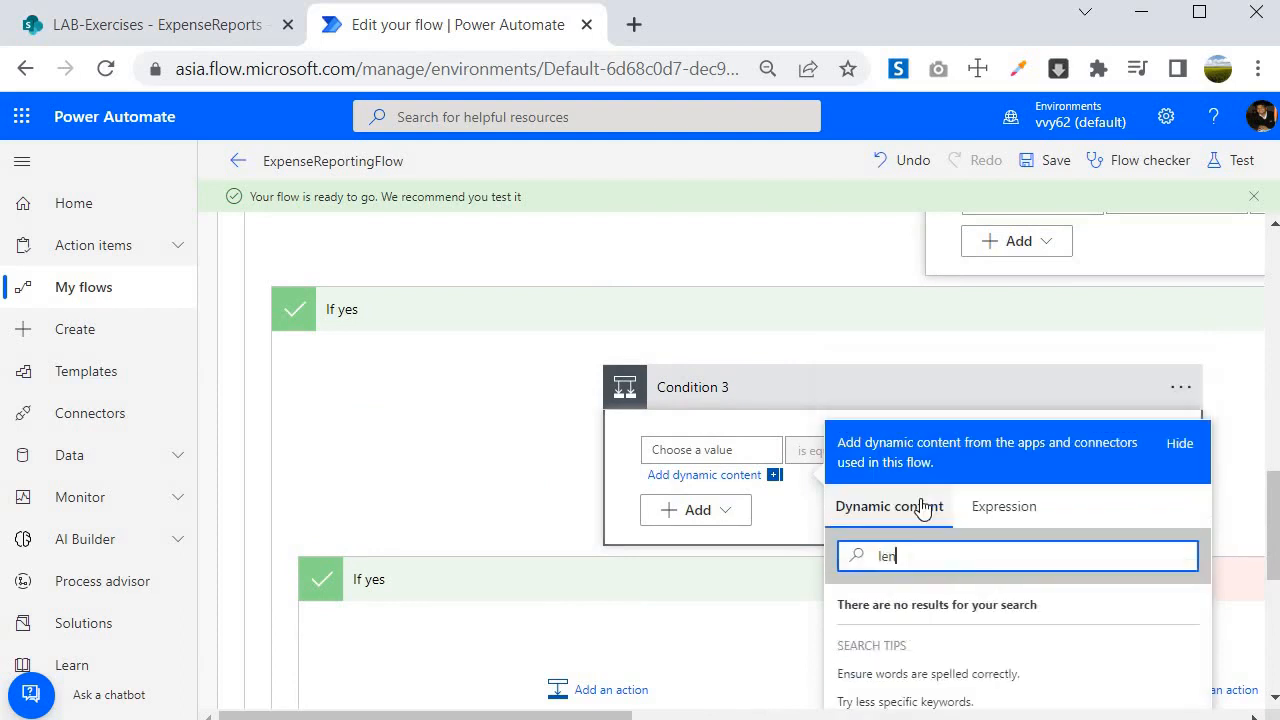
{"action": "left_click", "coordinate": [1015, 510]}
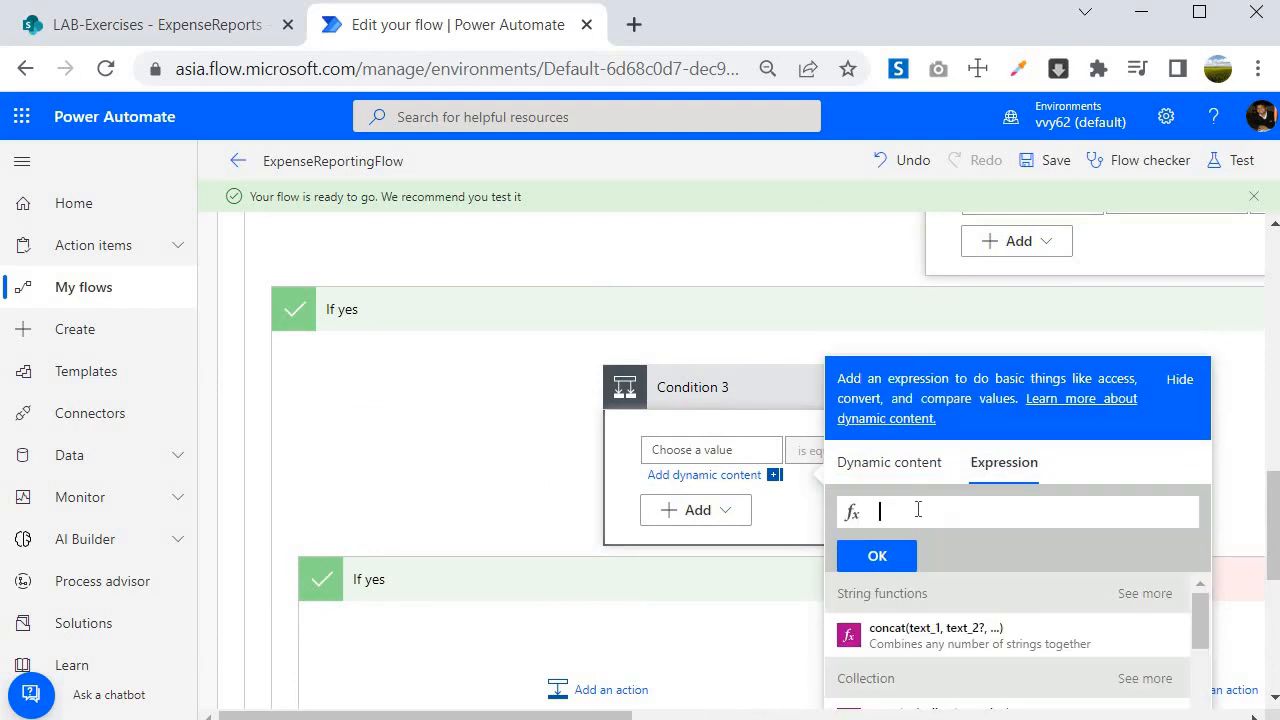
{"action": "type", "text": "len"}
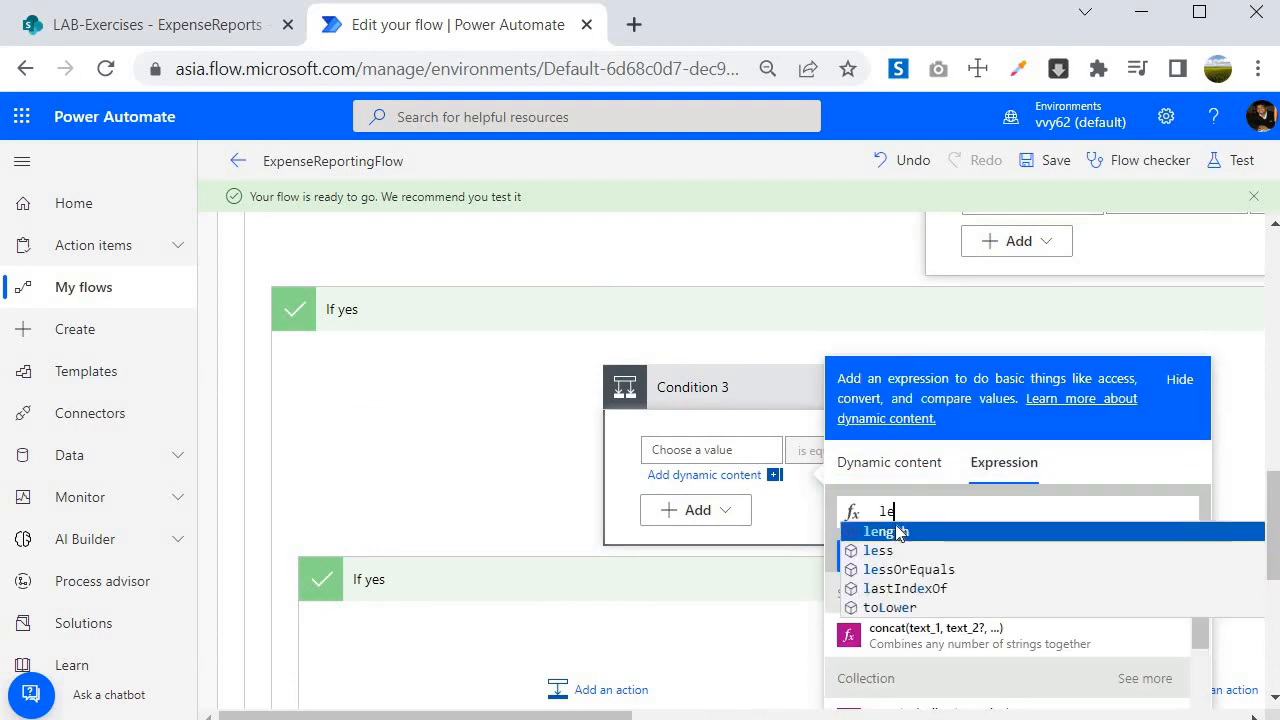
{"action": "left_click", "coordinate": [891, 528]}
{"action": "type", "text": "("}
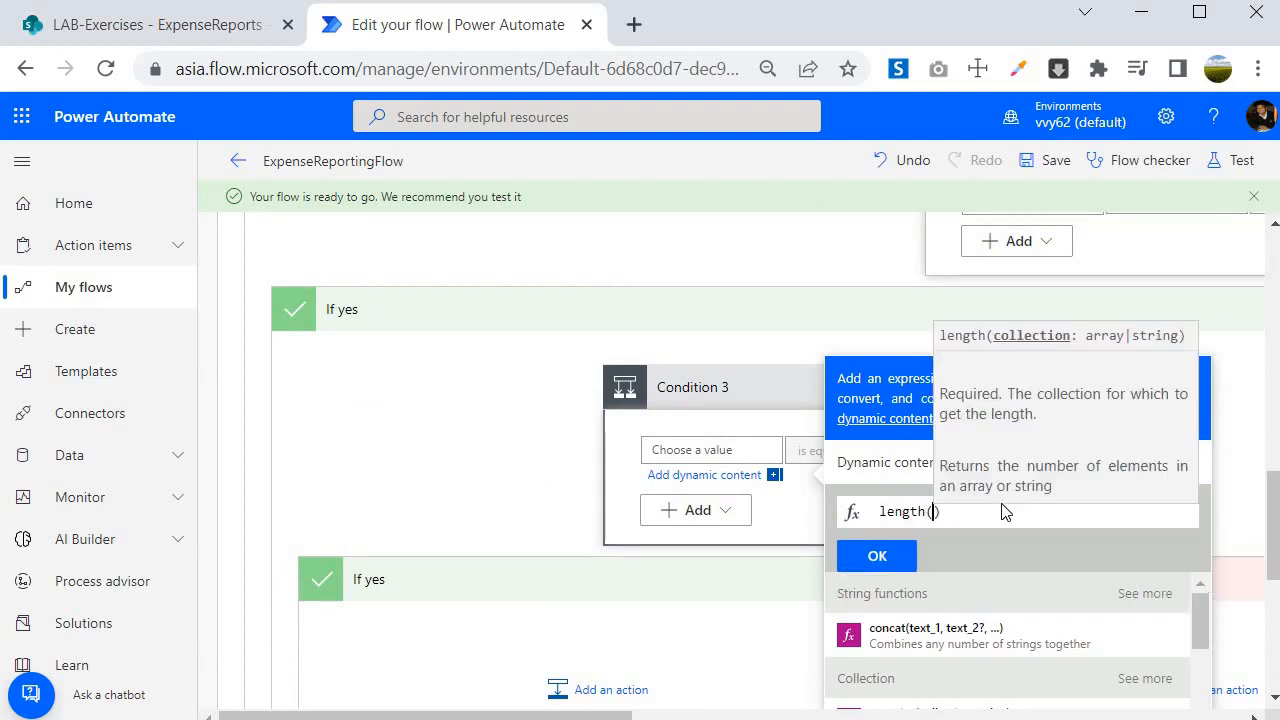
{"action": "left_click", "coordinate": [866, 462]}
{"action": "scroll", "coordinate": [916, 600], "scroll_direction": "down", "scroll_amount": 1}
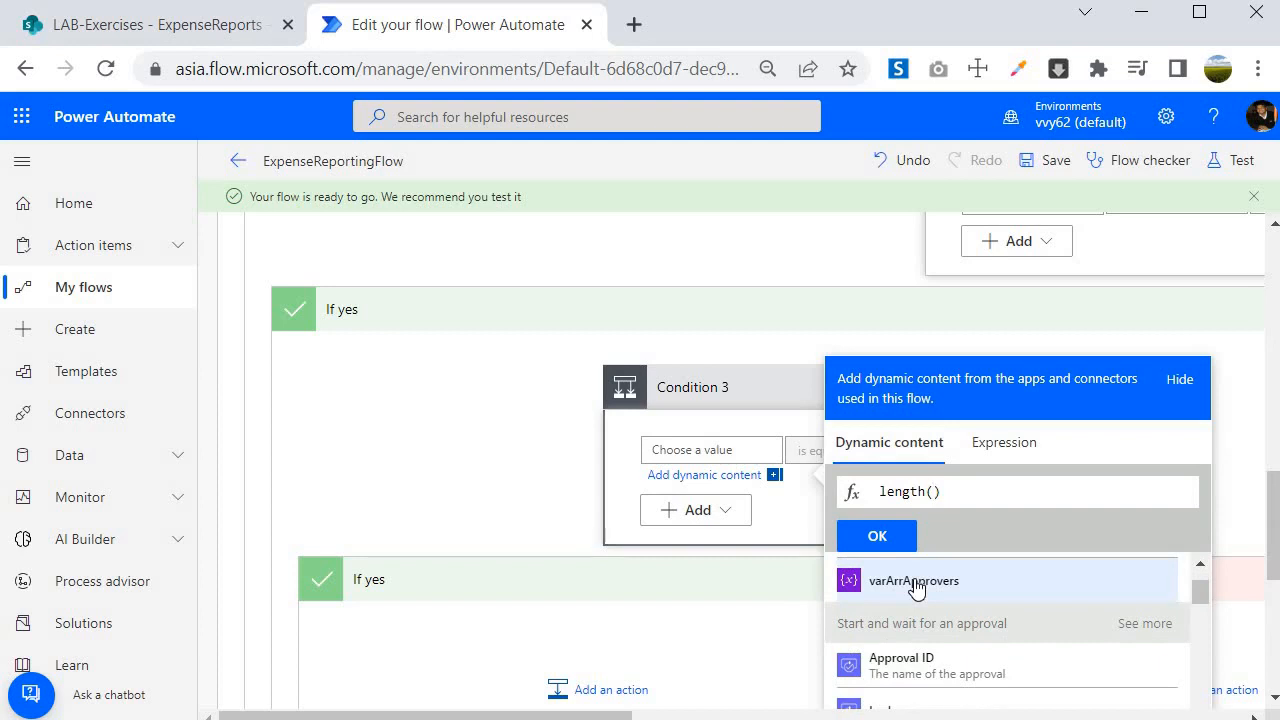
{"action": "left_click", "coordinate": [916, 588]}
{"action": "left_click", "coordinate": [888, 540]}
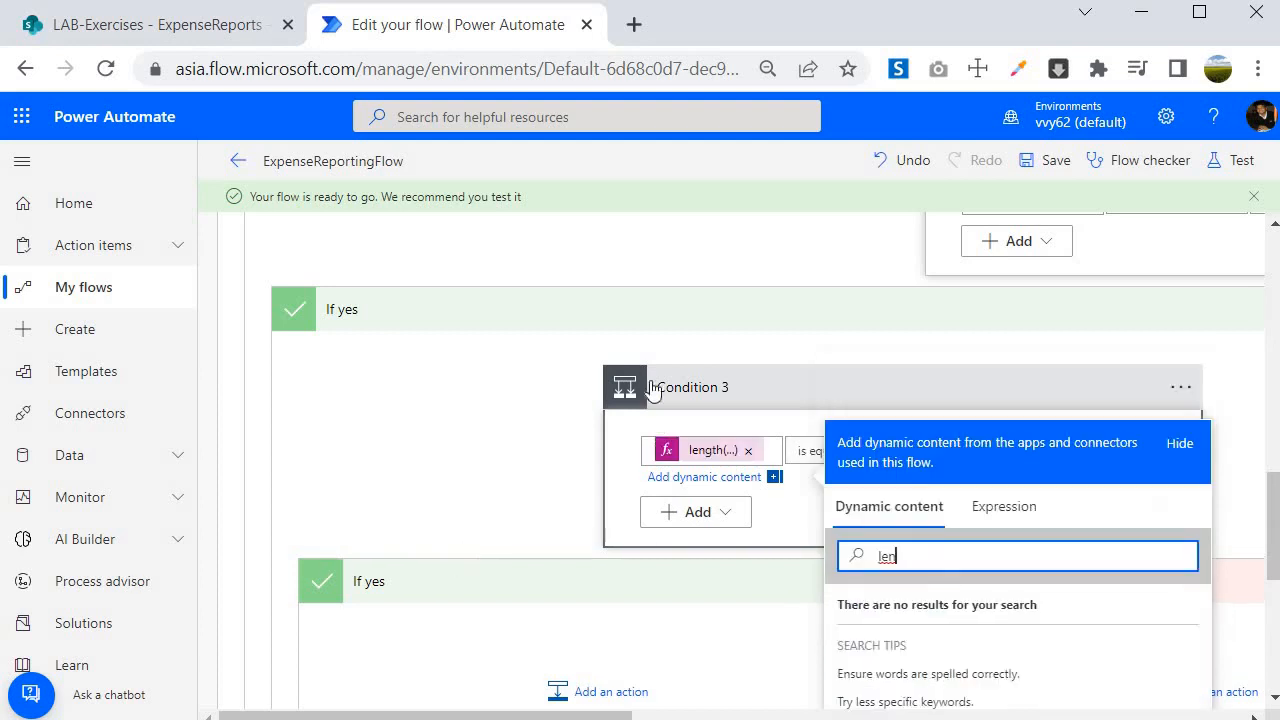
Step: Complete Condition 3 by comparing the length expression as equal to the varCounter variable
{"action": "left_click", "coordinate": [590, 486]}
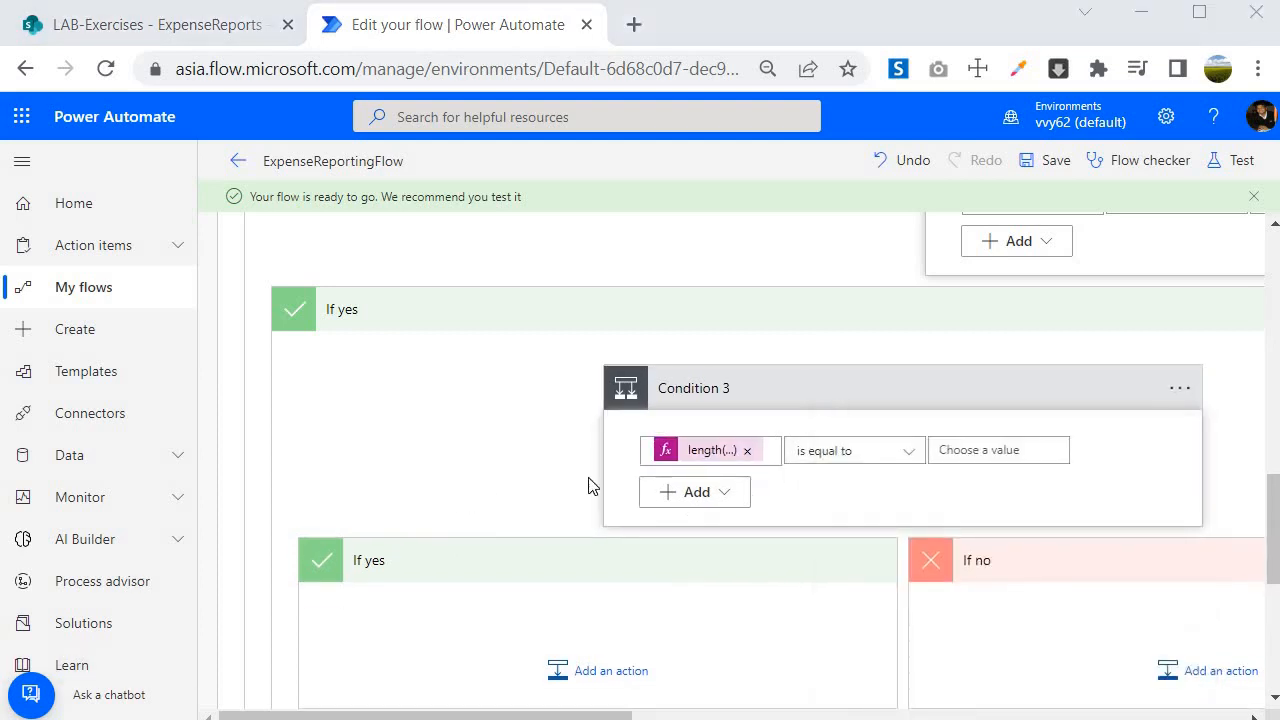
{"action": "left_click", "coordinate": [1005, 449]}
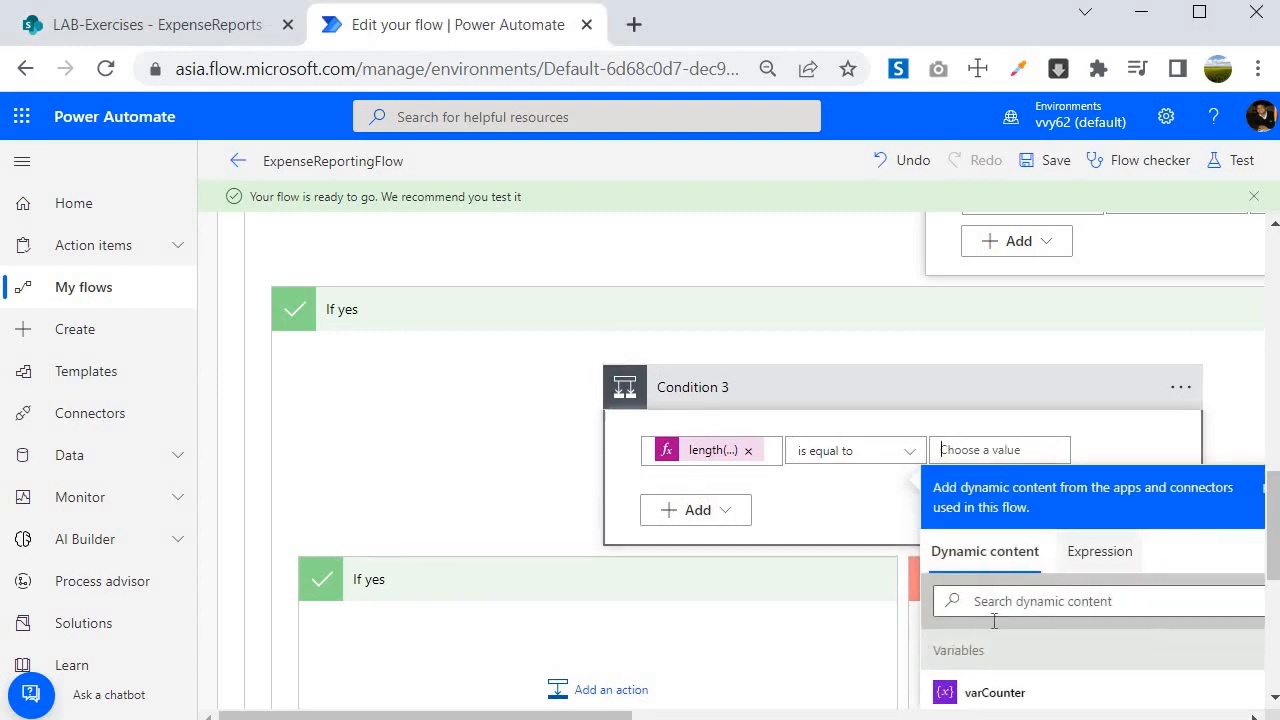
{"action": "left_click", "coordinate": [988, 700]}
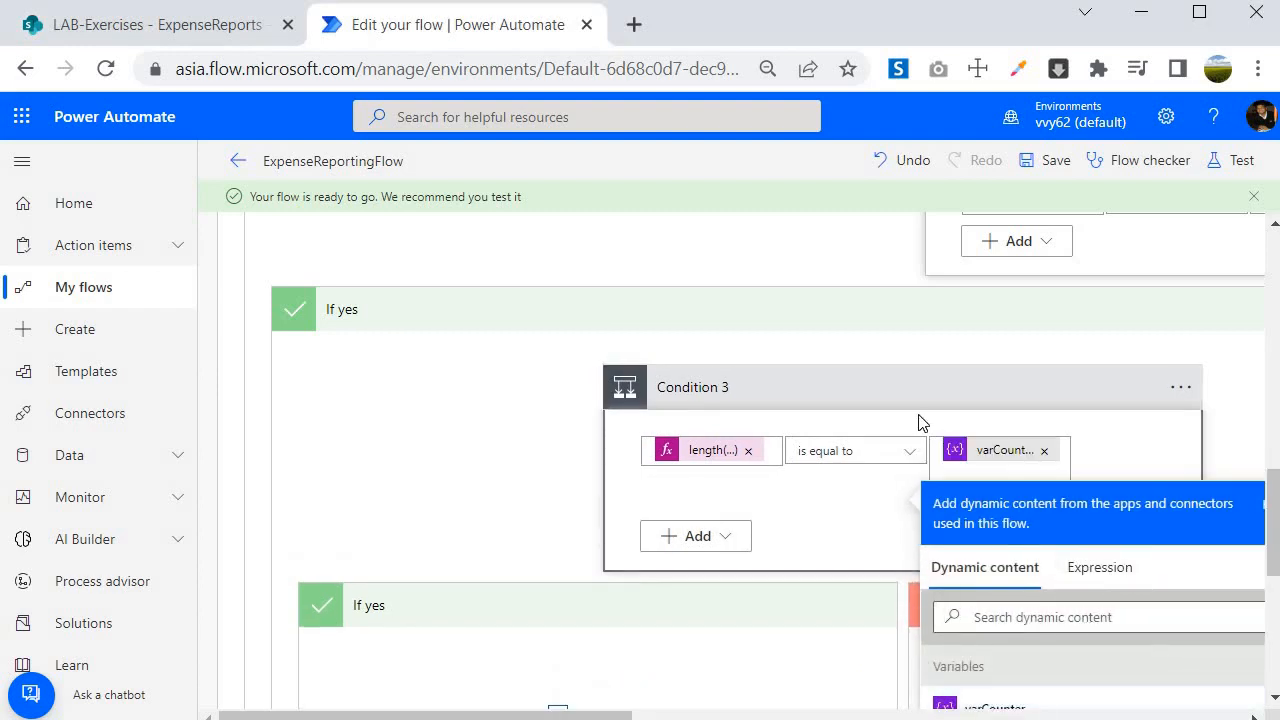
{"action": "scroll", "coordinate": [930, 450], "scroll_direction": "up", "scroll_amount": 4}
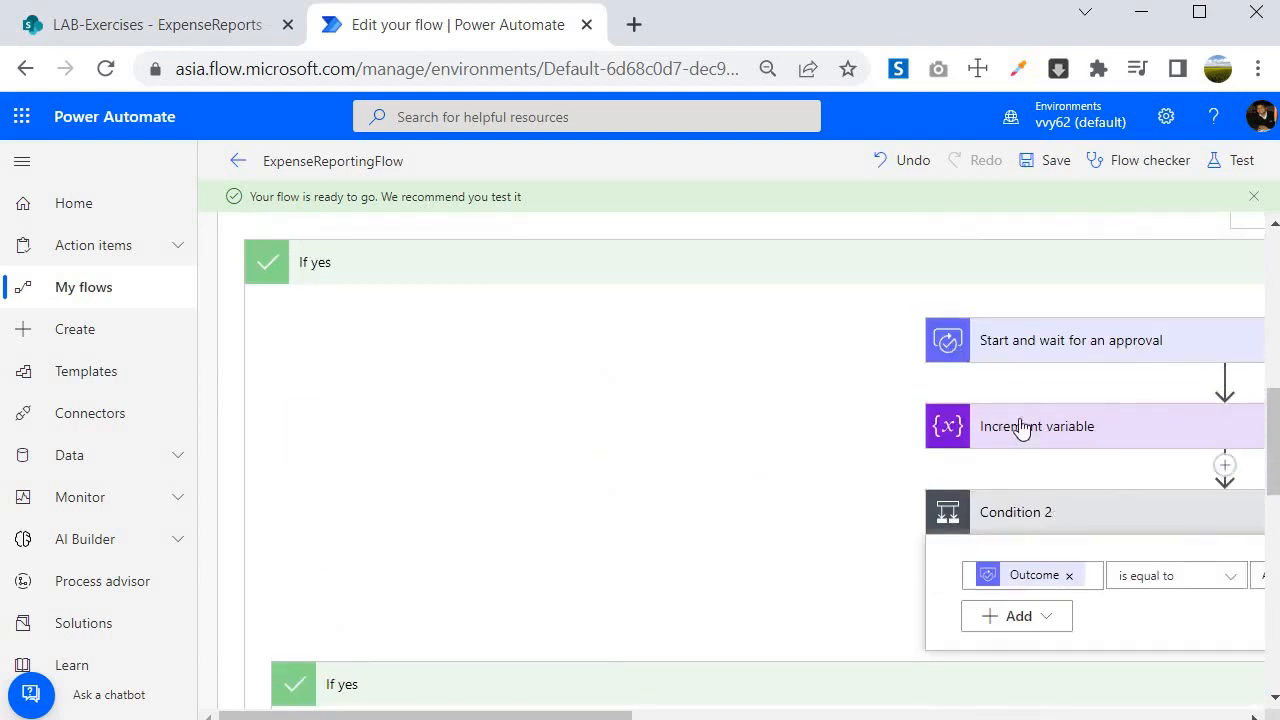
{"action": "scroll", "coordinate": [943, 428], "scroll_direction": "down", "scroll_amount": 3}
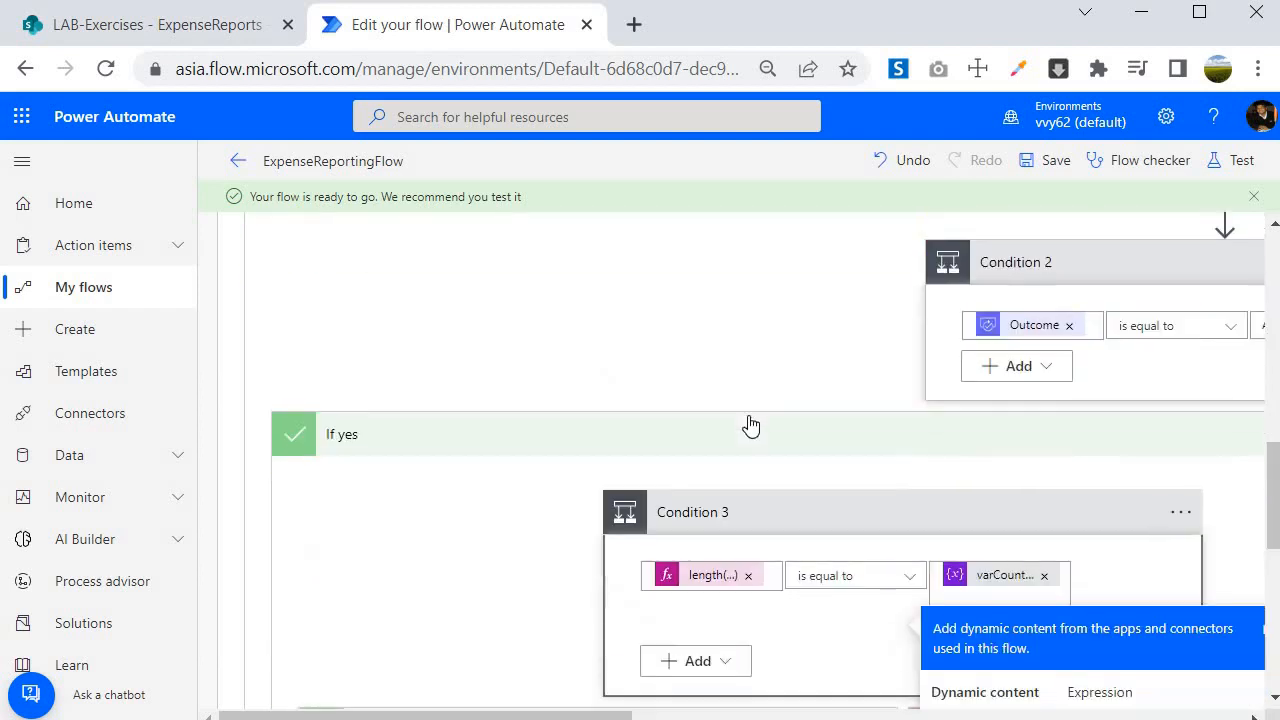
{"action": "scroll", "coordinate": [766, 517], "scroll_direction": "up", "scroll_amount": 3}
{"action": "scroll", "coordinate": [700, 646], "scroll_direction": "down", "scroll_amount": 3}
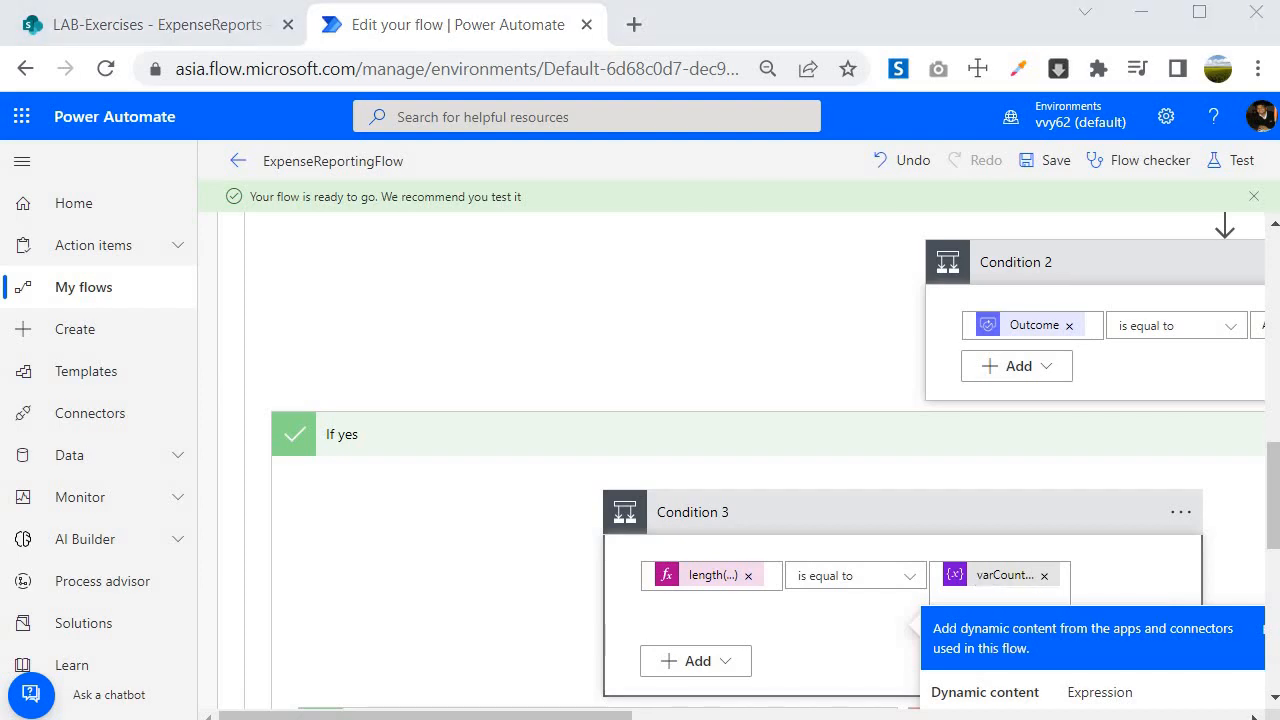
Step: Add a SharePoint Update item action to the If yes branch of Condition 3
{"action": "scroll", "coordinate": [594, 531], "scroll_direction": "down", "scroll_amount": 4}
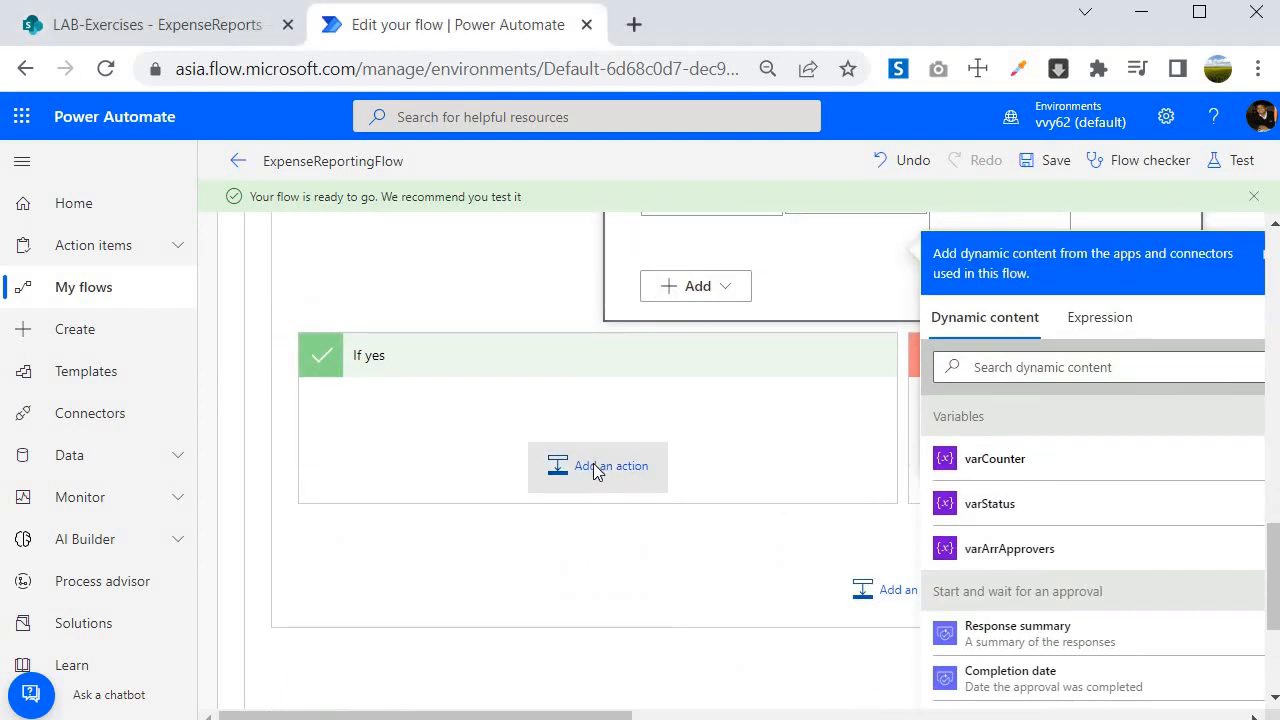
{"action": "left_click", "coordinate": [594, 471]}
{"action": "scroll", "coordinate": [486, 306], "scroll_direction": "down", "scroll_amount": 2}
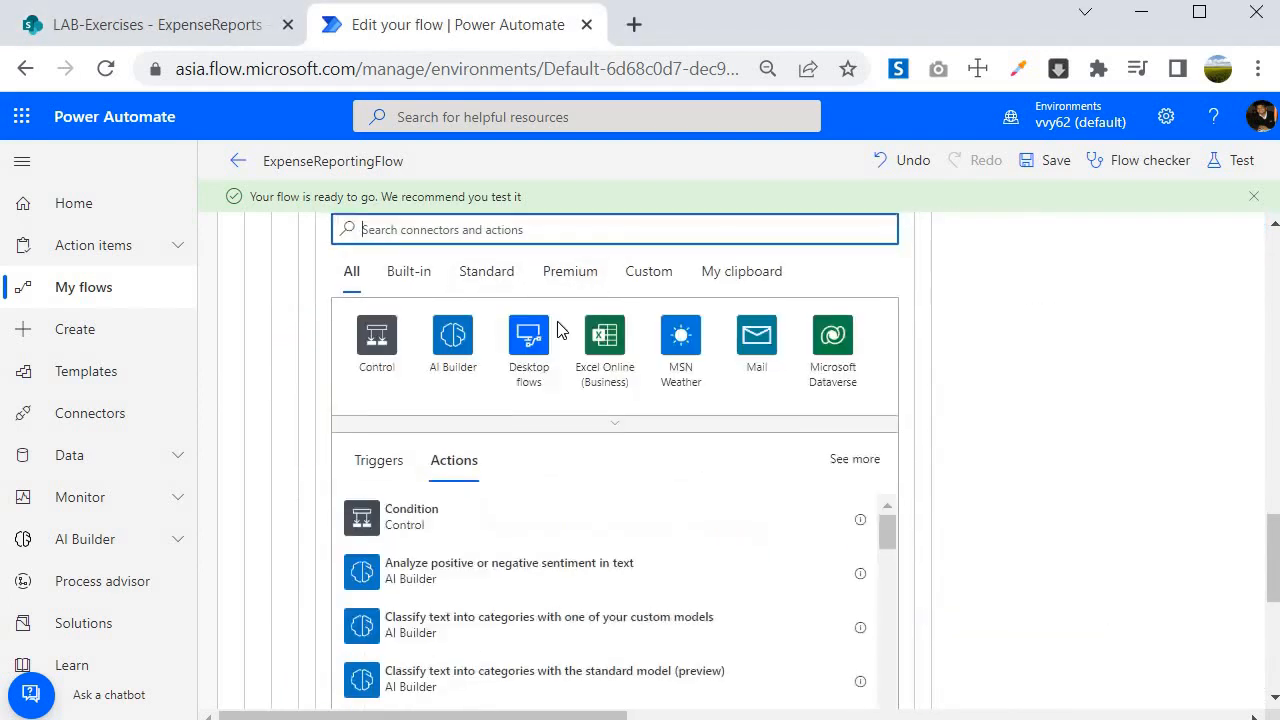
{"action": "scroll", "coordinate": [550, 335], "scroll_direction": "up", "scroll_amount": 1}
{"action": "type", "text": "u"}
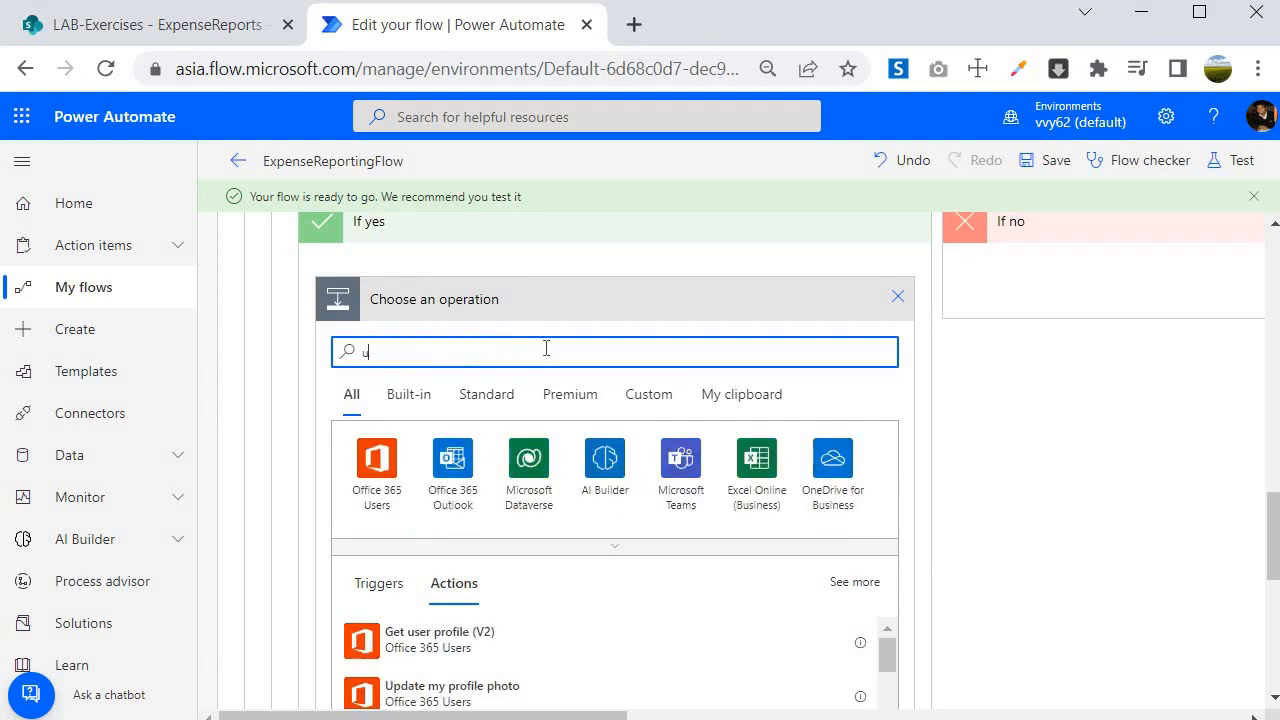
{"action": "type", "text": "ate"}
{"action": "left_click", "coordinate": [394, 578]}
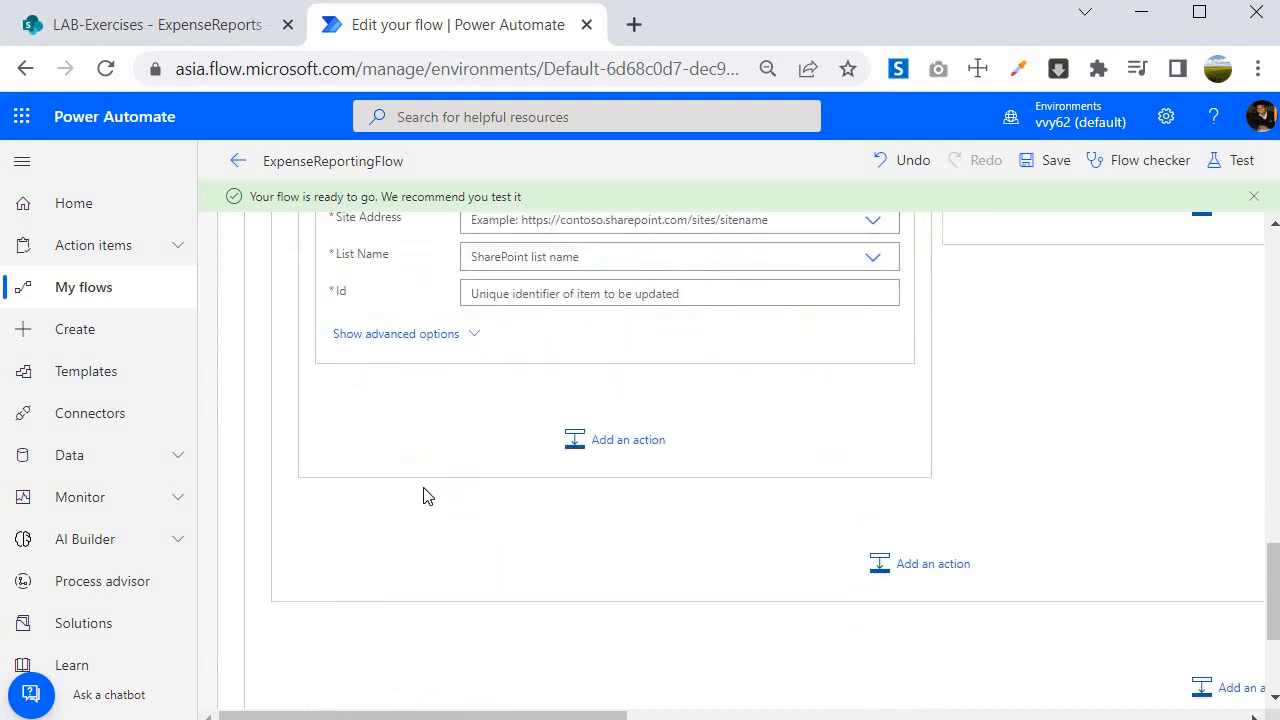
Step: Copy the LAB-Exercises site URL from the SharePoint tab and enter it as the custom Site Address of Update item 3
{"action": "left_click", "coordinate": [875, 476]}
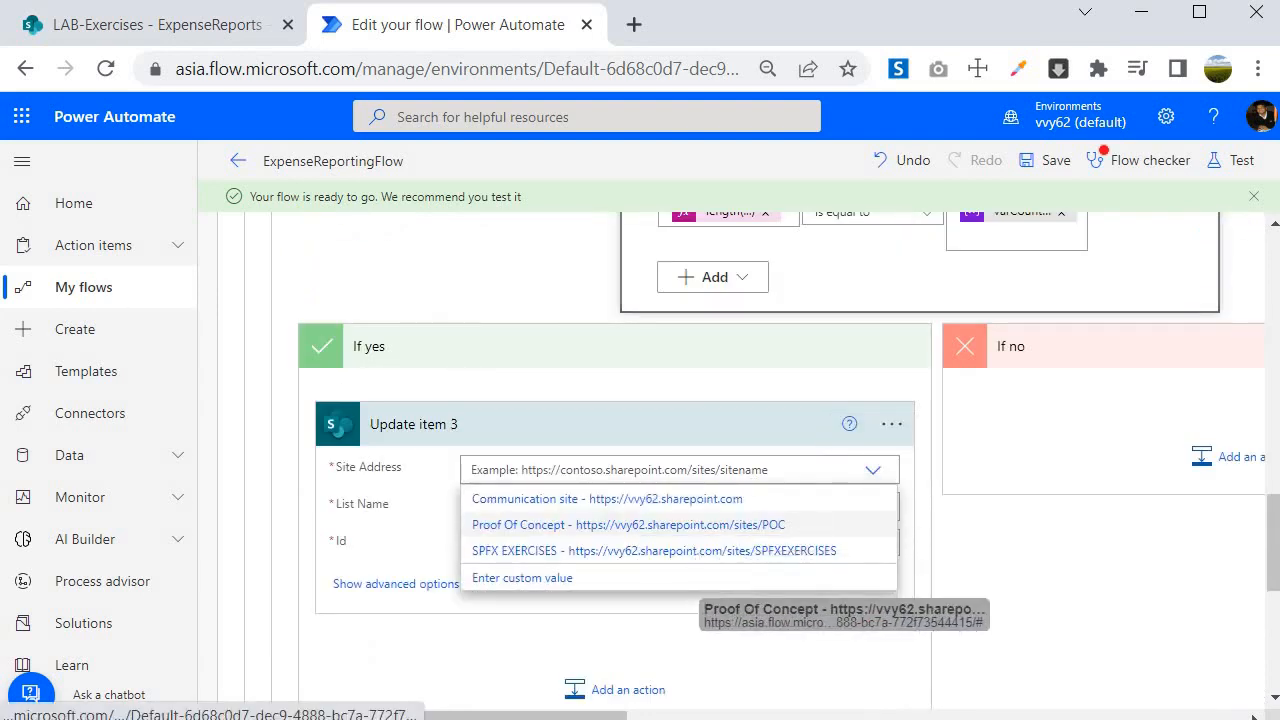
{"action": "left_click", "coordinate": [180, 30]}
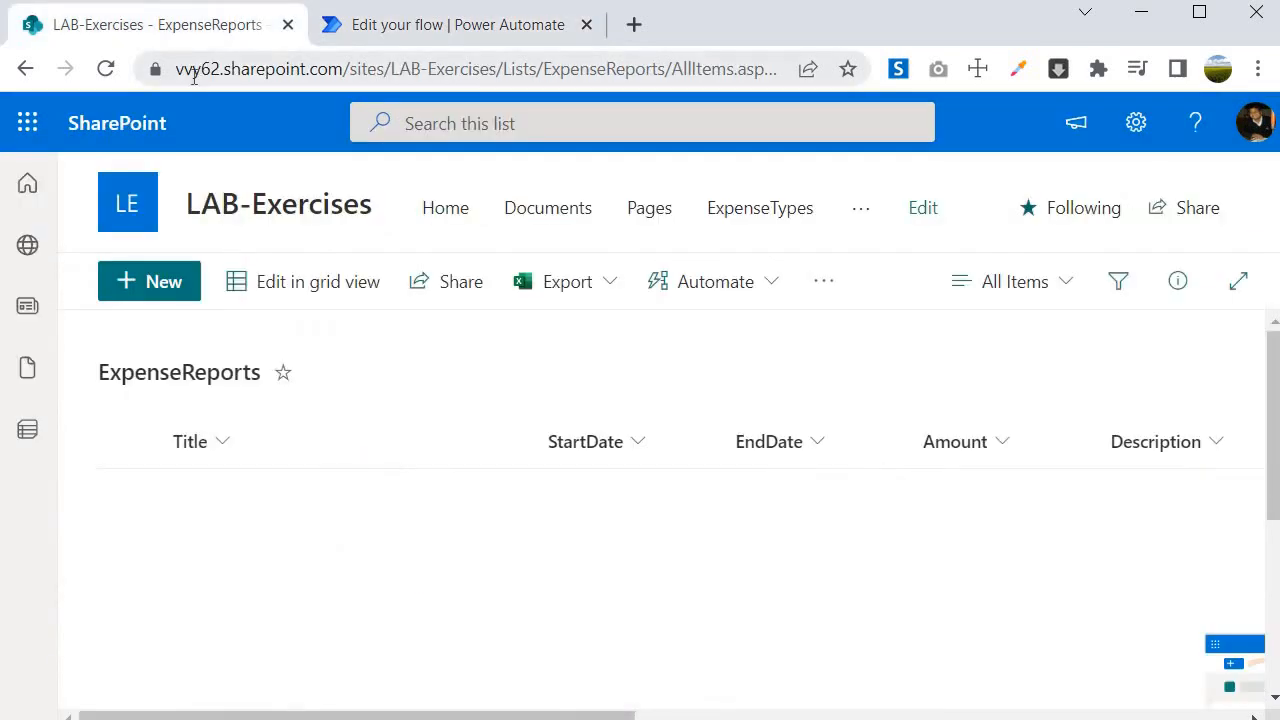
{"action": "left_click_drag", "start_coordinate": [176, 69], "coordinate": [495, 69]}
{"action": "key", "text": "ctrl+c"}
{"action": "left_click", "coordinate": [490, 22]}
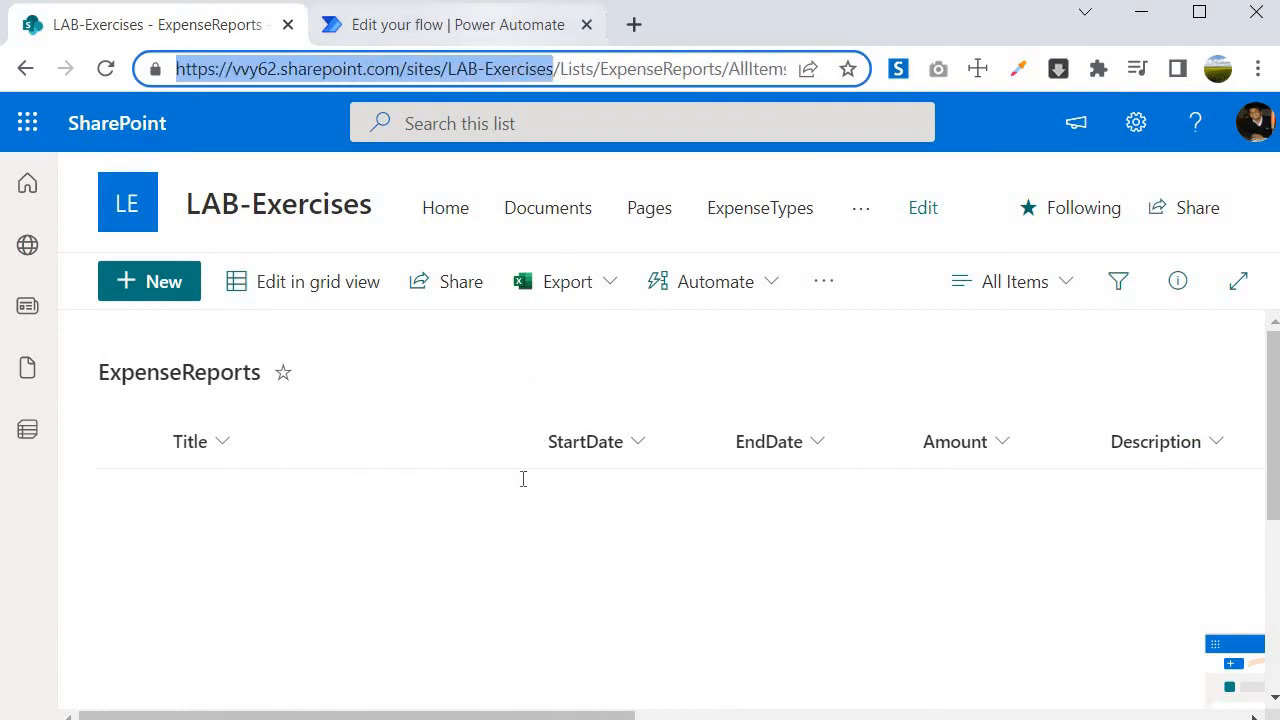
{"action": "left_click", "coordinate": [523, 574]}
{"action": "key", "text": "ctrl+v"}
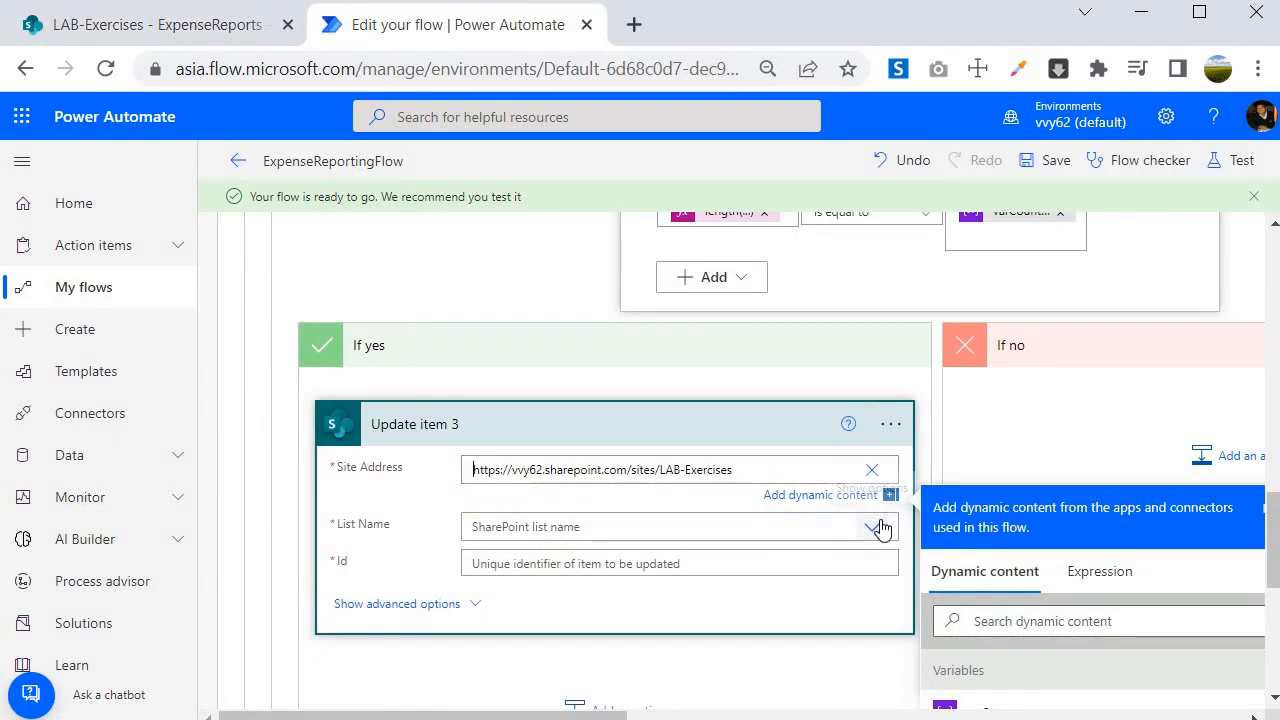
Step: Choose the ExpenseReports list in Update item 3 and map Id to the ID dynamic content
{"action": "left_click", "coordinate": [880, 526]}
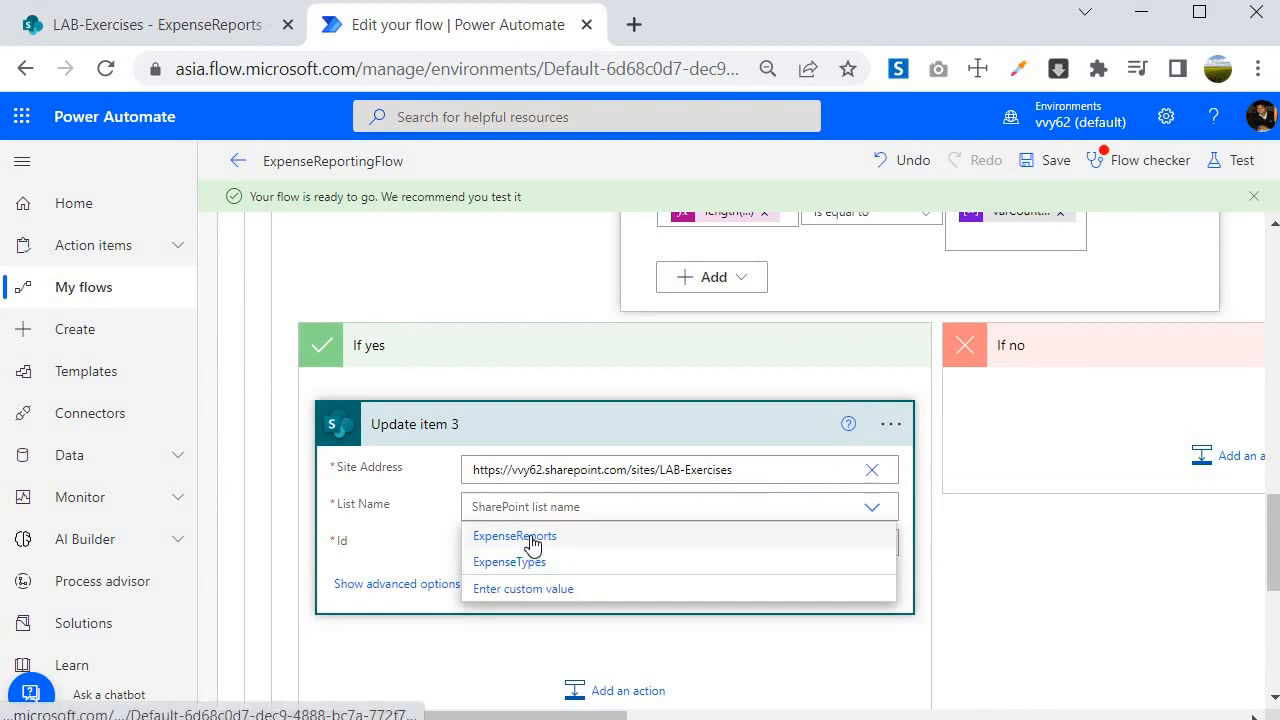
{"action": "left_click", "coordinate": [530, 540]}
{"action": "left_click", "coordinate": [470, 540]}
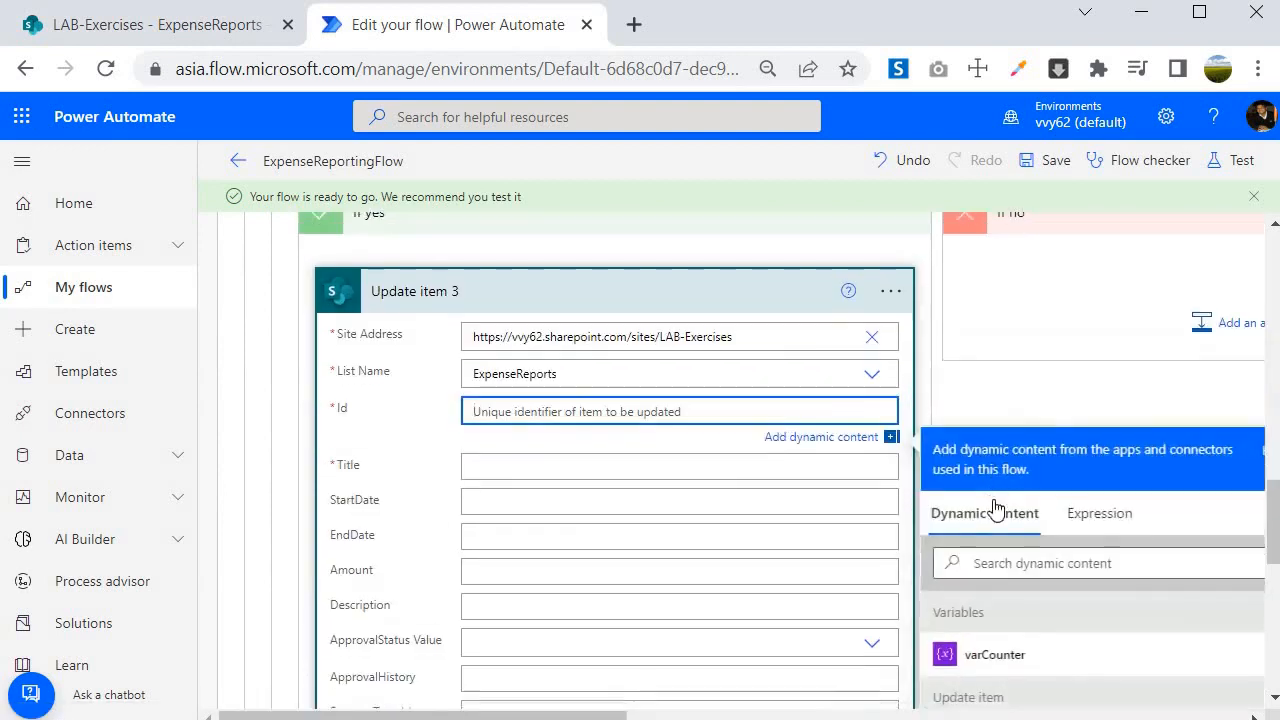
{"action": "scroll", "coordinate": [462, 440], "scroll_direction": "up", "scroll_amount": 1}
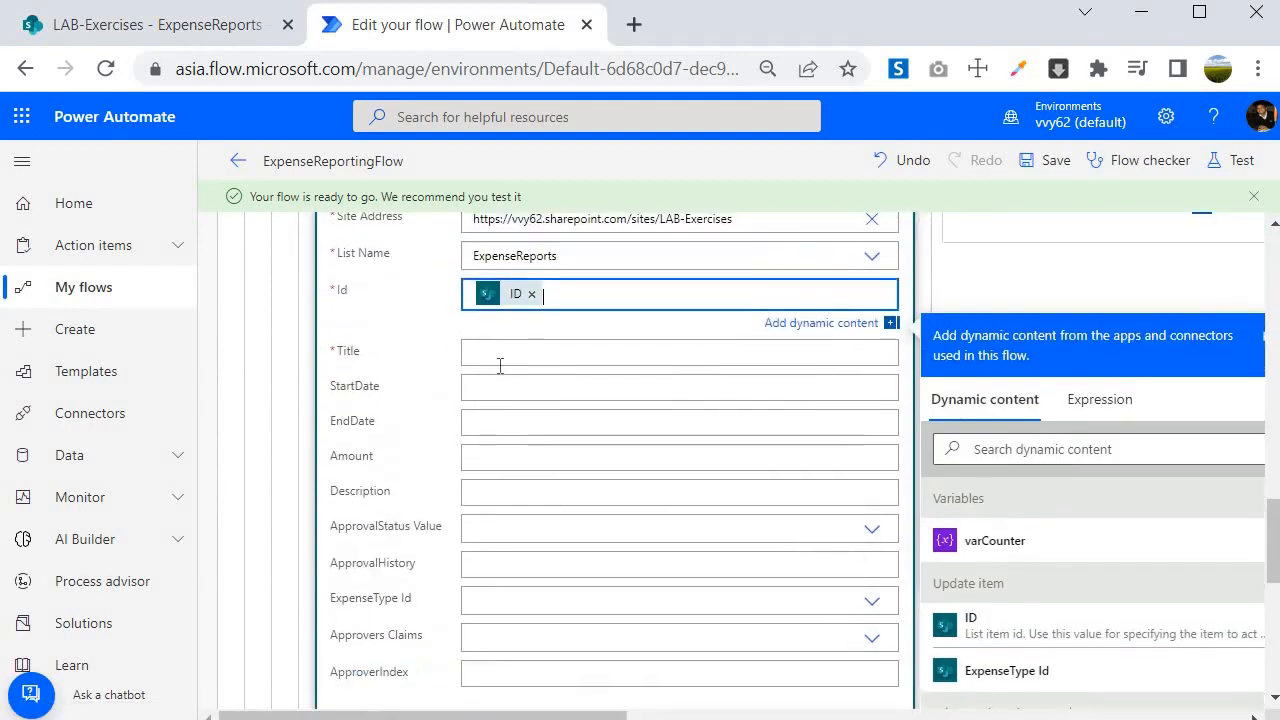
Step: Map Title to the Title dynamic content in Update item 3 and set ApprovalStatus Value to Approved
{"action": "left_click", "coordinate": [503, 354]}
{"action": "scroll", "coordinate": [520, 370], "scroll_direction": "down", "scroll_amount": 2}
{"action": "scroll", "coordinate": [1037, 557], "scroll_direction": "down", "scroll_amount": 8}
{"action": "left_click", "coordinate": [1000, 575]}
{"action": "scroll", "coordinate": [408, 453], "scroll_direction": "up", "scroll_amount": 1}
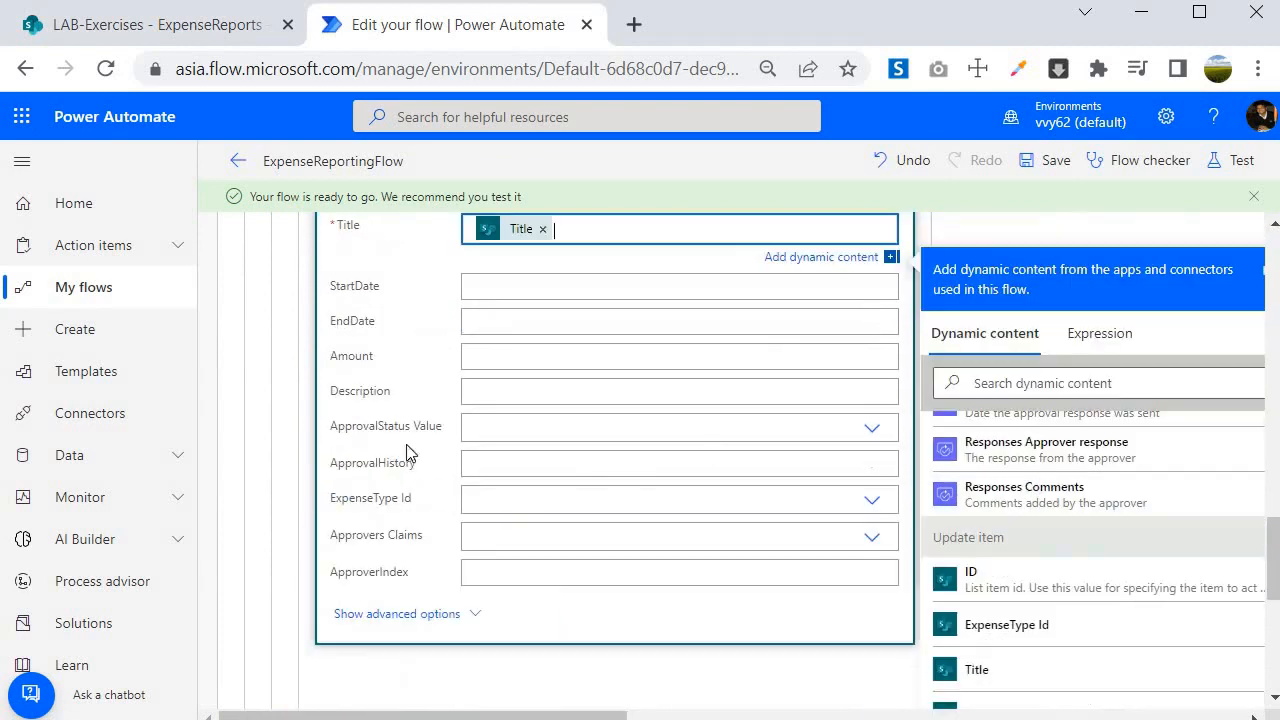
{"action": "left_click", "coordinate": [873, 430]}
{"action": "left_click", "coordinate": [757, 437]}
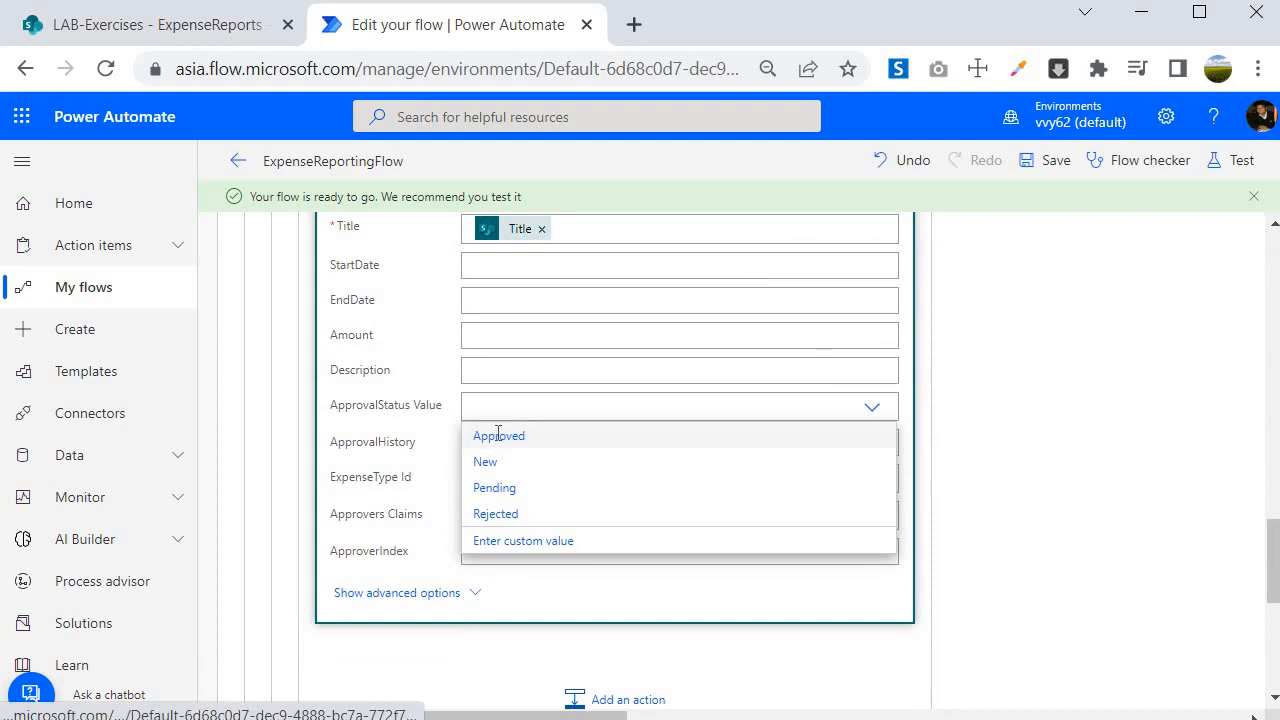
{"action": "left_click", "coordinate": [498, 437]}
Step: Map StartDate in Update item 3 to the StartDate dynamic content from Update item
{"action": "left_click", "coordinate": [743, 265]}
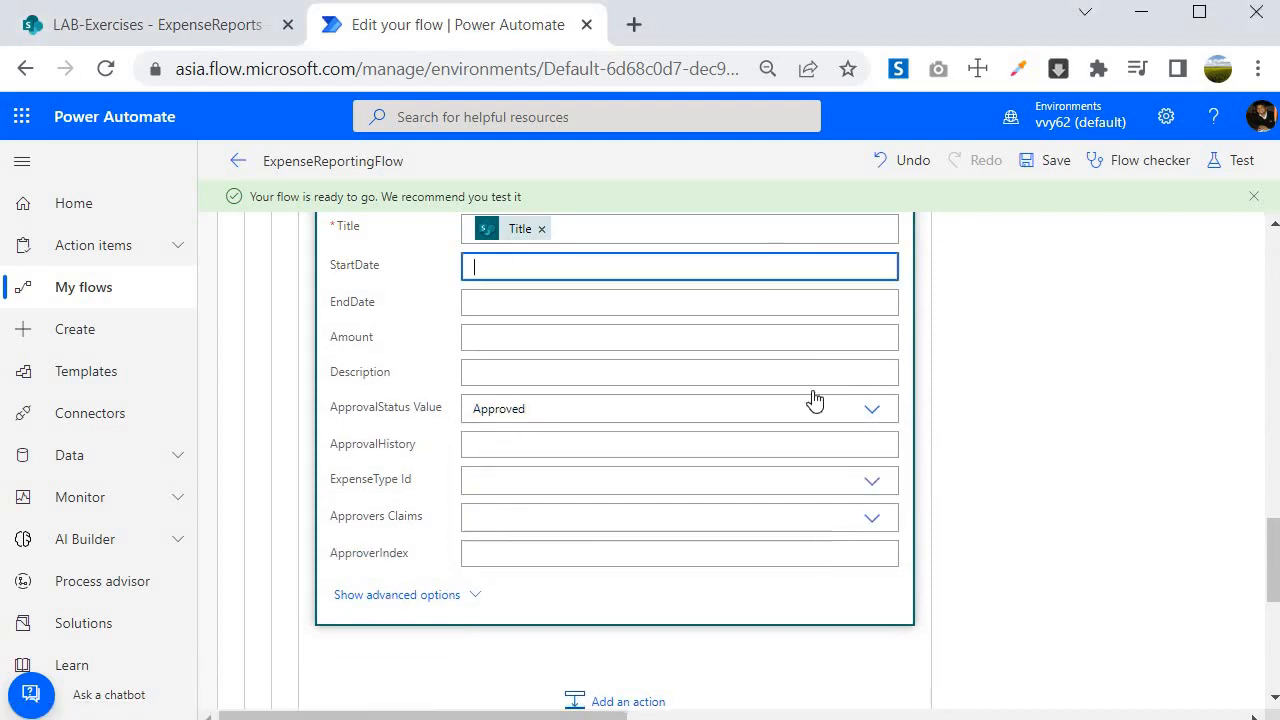
{"action": "scroll", "coordinate": [1000, 470], "scroll_direction": "down", "scroll_amount": 5}
{"action": "scroll", "coordinate": [1010, 477], "scroll_direction": "down", "scroll_amount": 2}
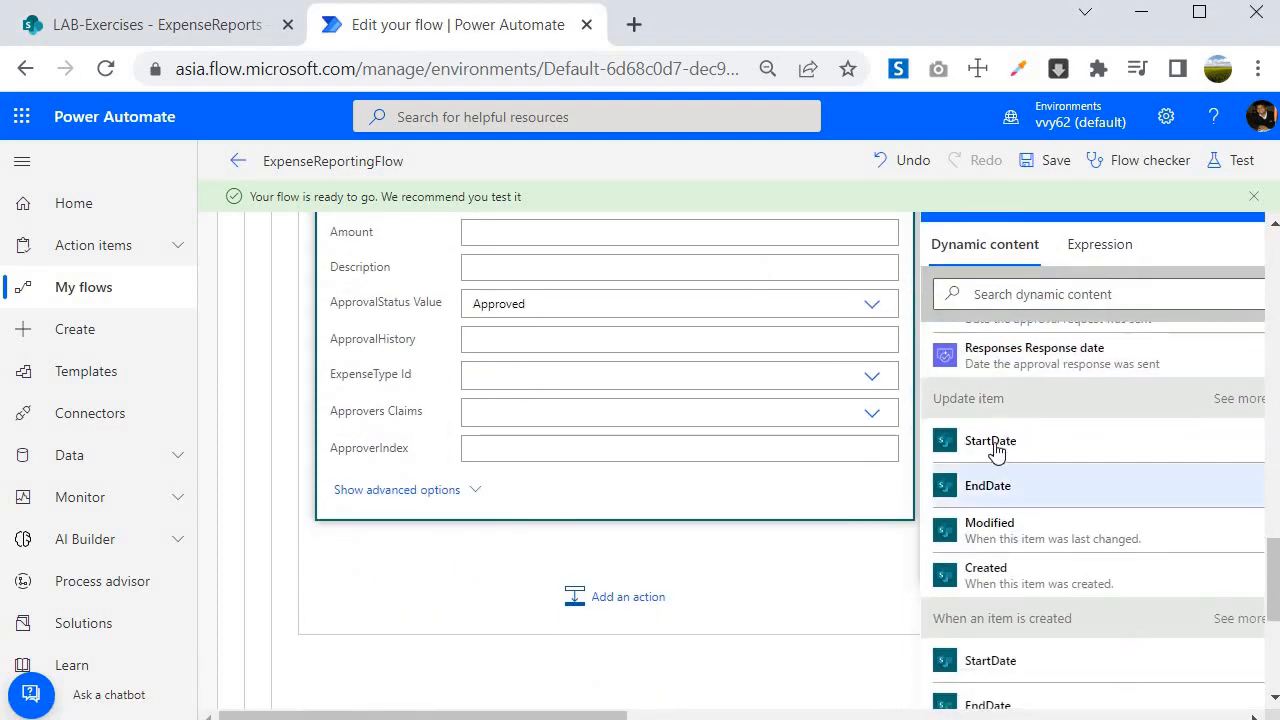
{"action": "left_click", "coordinate": [994, 449]}
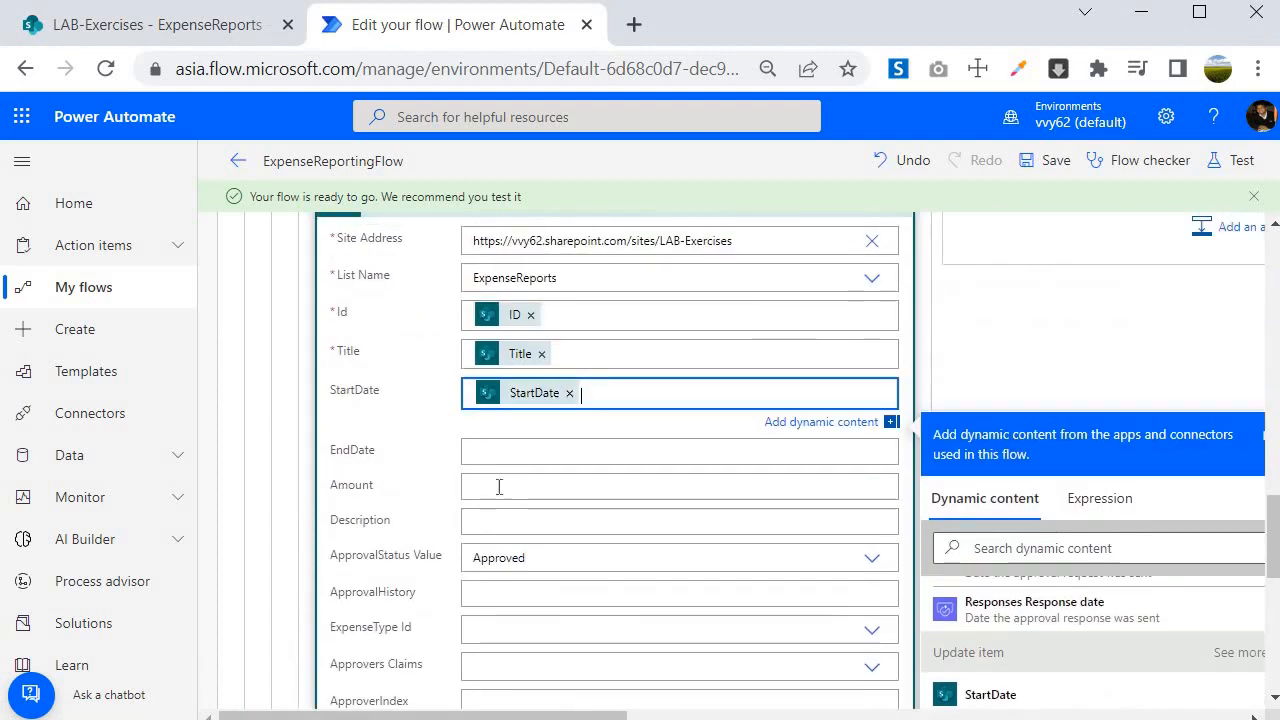
Step: Map EndDate and Amount in Update item 3 to the matching dynamic content from Update item
{"action": "left_click", "coordinate": [500, 451]}
{"action": "scroll", "coordinate": [500, 451], "scroll_direction": "down", "scroll_amount": 2}
{"action": "scroll", "coordinate": [1000, 560], "scroll_direction": "down", "scroll_amount": 5}
{"action": "left_click", "coordinate": [988, 632]}
{"action": "scroll", "coordinate": [443, 451], "scroll_direction": "up", "scroll_amount": 3}
{"action": "left_click", "coordinate": [500, 511]}
{"action": "scroll", "coordinate": [500, 511], "scroll_direction": "down", "scroll_amount": 2}
{"action": "left_click", "coordinate": [987, 701]}
{"action": "scroll", "coordinate": [500, 451], "scroll_direction": "up", "scroll_amount": 1}
Step: Map Description in Update item 3 to the Description dynamic content from Update item and save the flow
{"action": "left_click", "coordinate": [500, 443]}
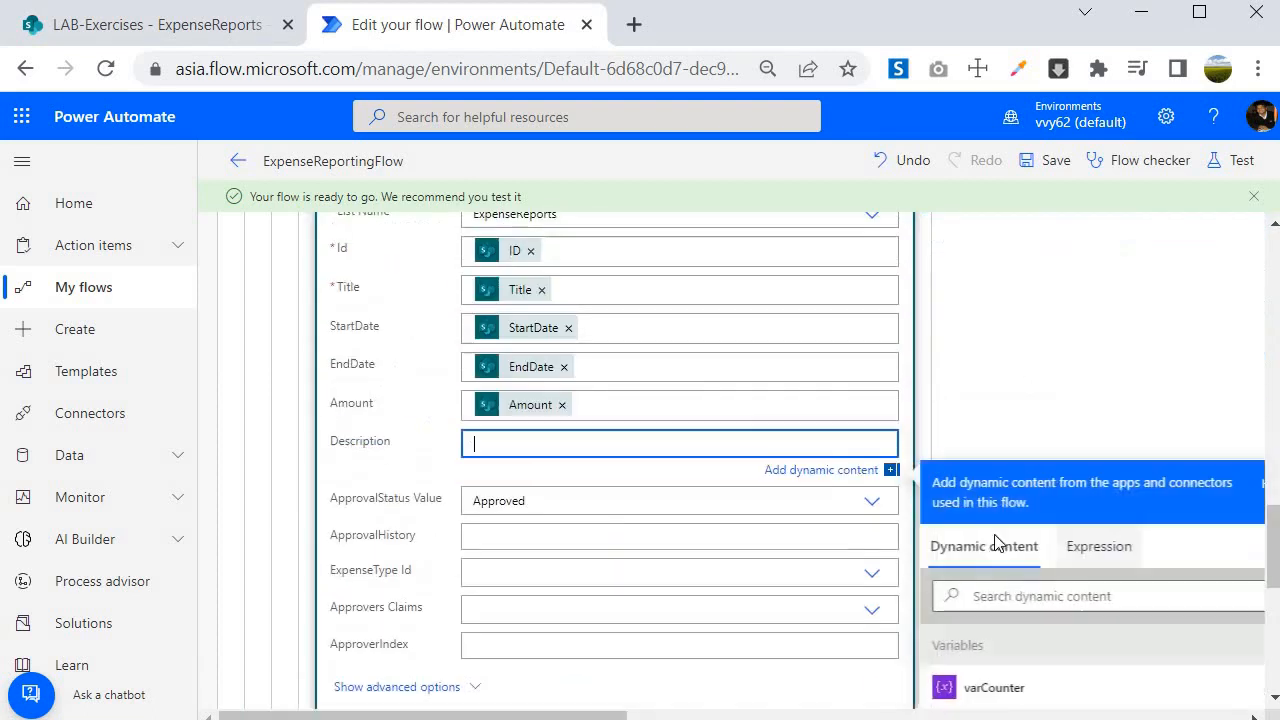
{"action": "scroll", "coordinate": [1010, 560], "scroll_direction": "down", "scroll_amount": 2}
{"action": "scroll", "coordinate": [1006, 414], "scroll_direction": "down", "scroll_amount": 1}
{"action": "left_click", "coordinate": [1005, 349]}
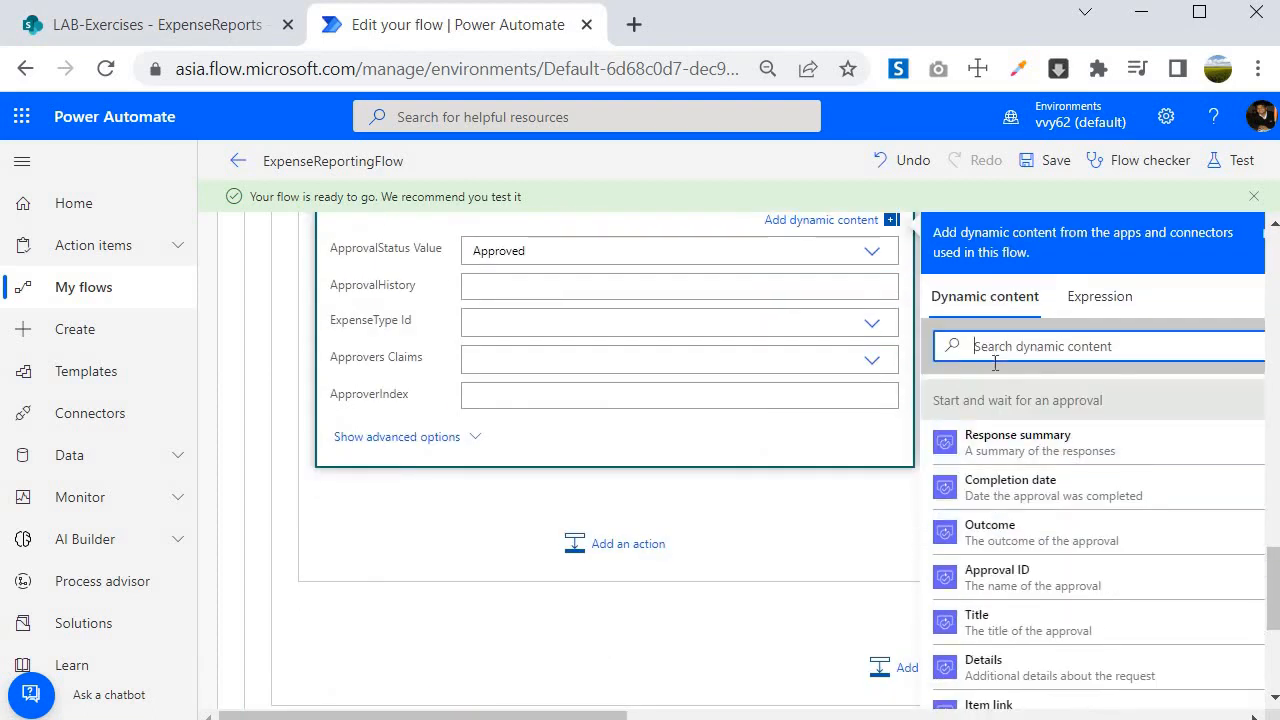
{"action": "scroll", "coordinate": [434, 408], "scroll_direction": "up", "scroll_amount": 10}
{"action": "scroll", "coordinate": [449, 649], "scroll_direction": "down", "scroll_amount": 3}
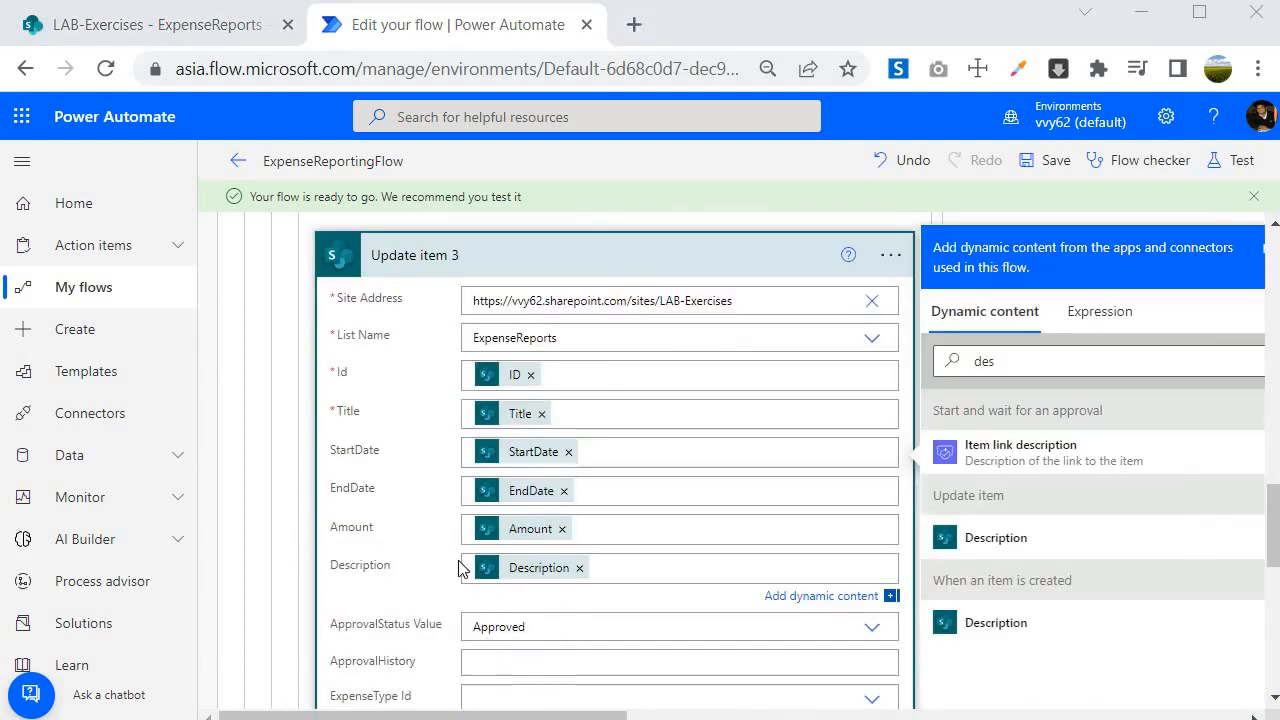
{"action": "left_click", "coordinate": [1044, 172]}
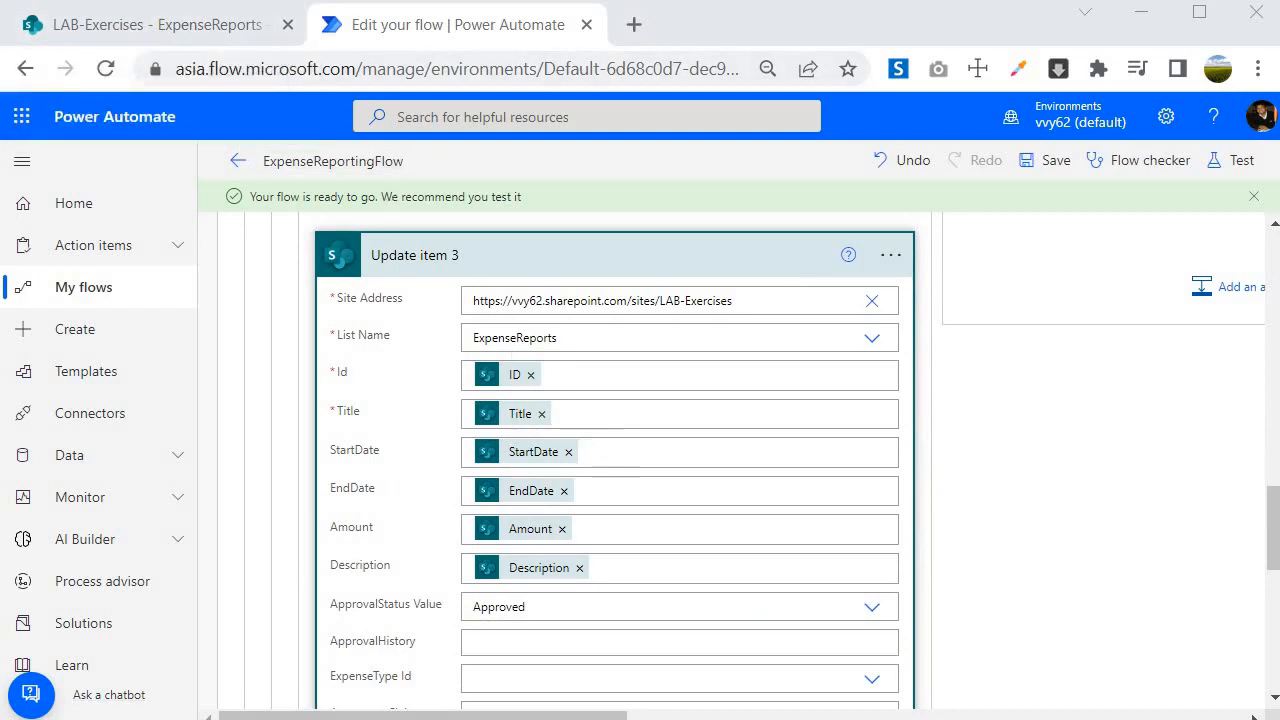
Step: Switch to the ExpenseReports list in the incognito SharePoint window and check which account is signed in
{"action": "left_click", "coordinate": [176, 29]}
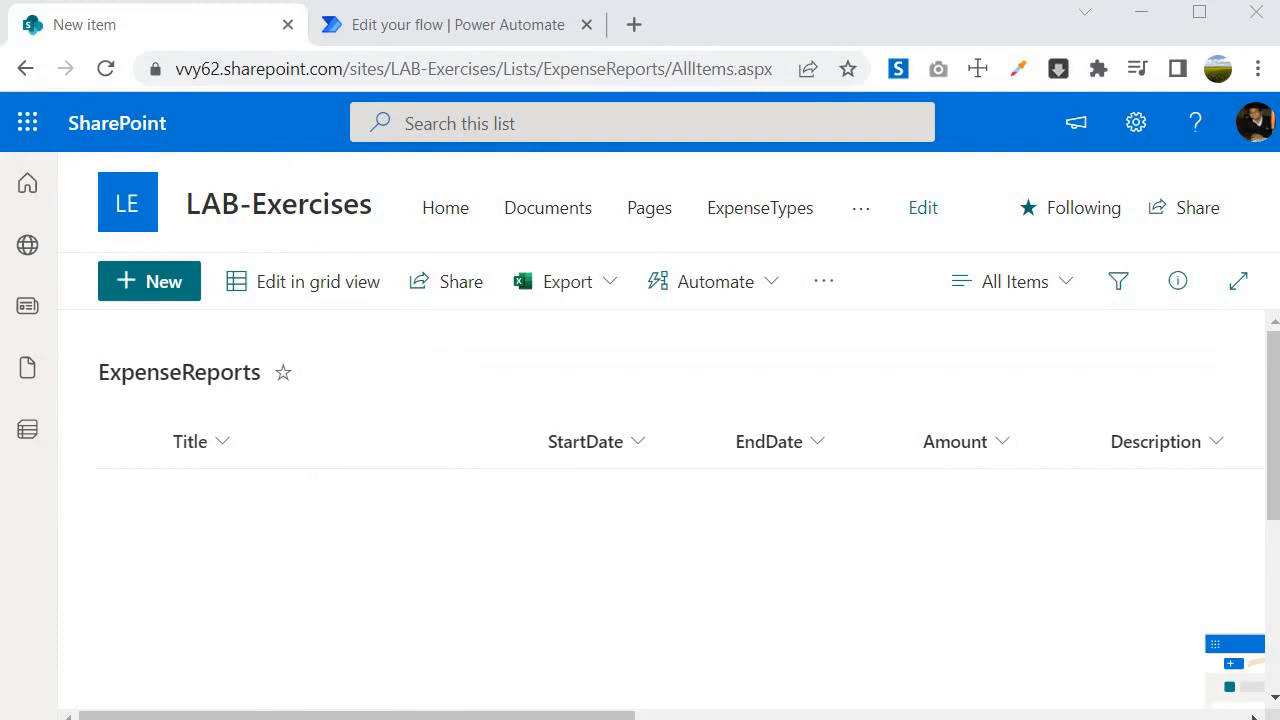
{"action": "key", "text": "alt+Tab"}
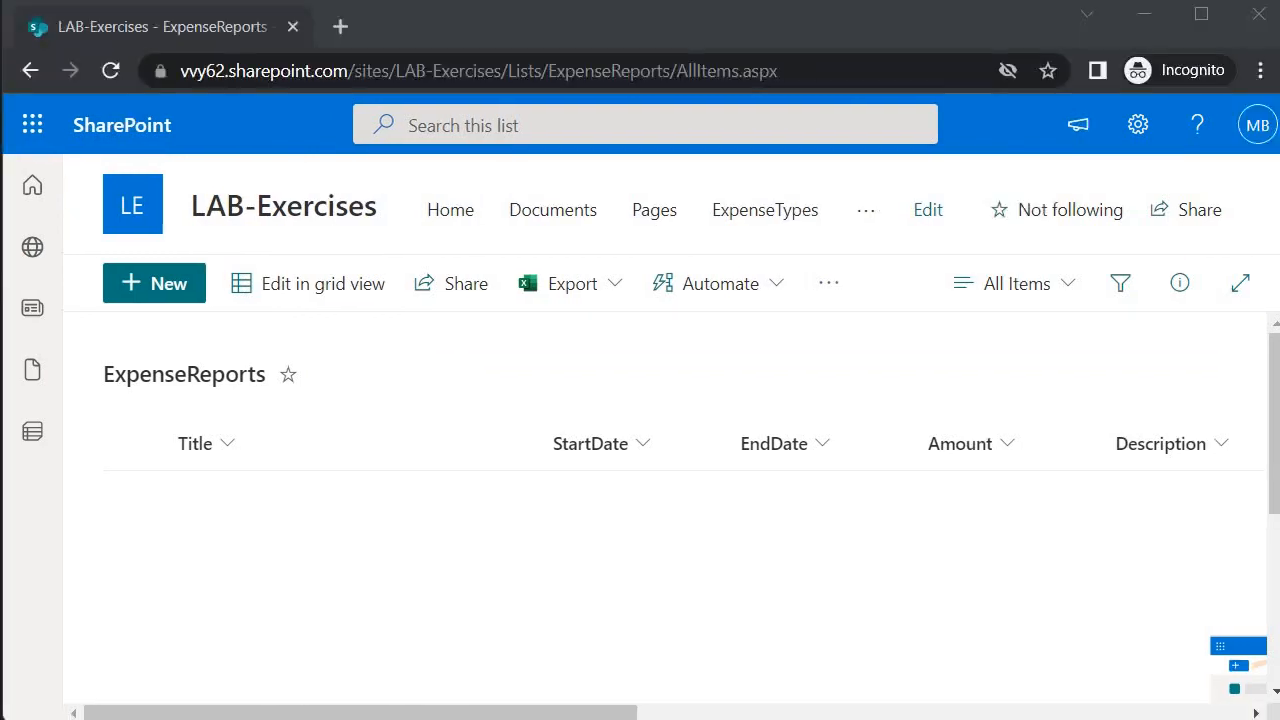
{"action": "left_click", "coordinate": [1257, 127]}
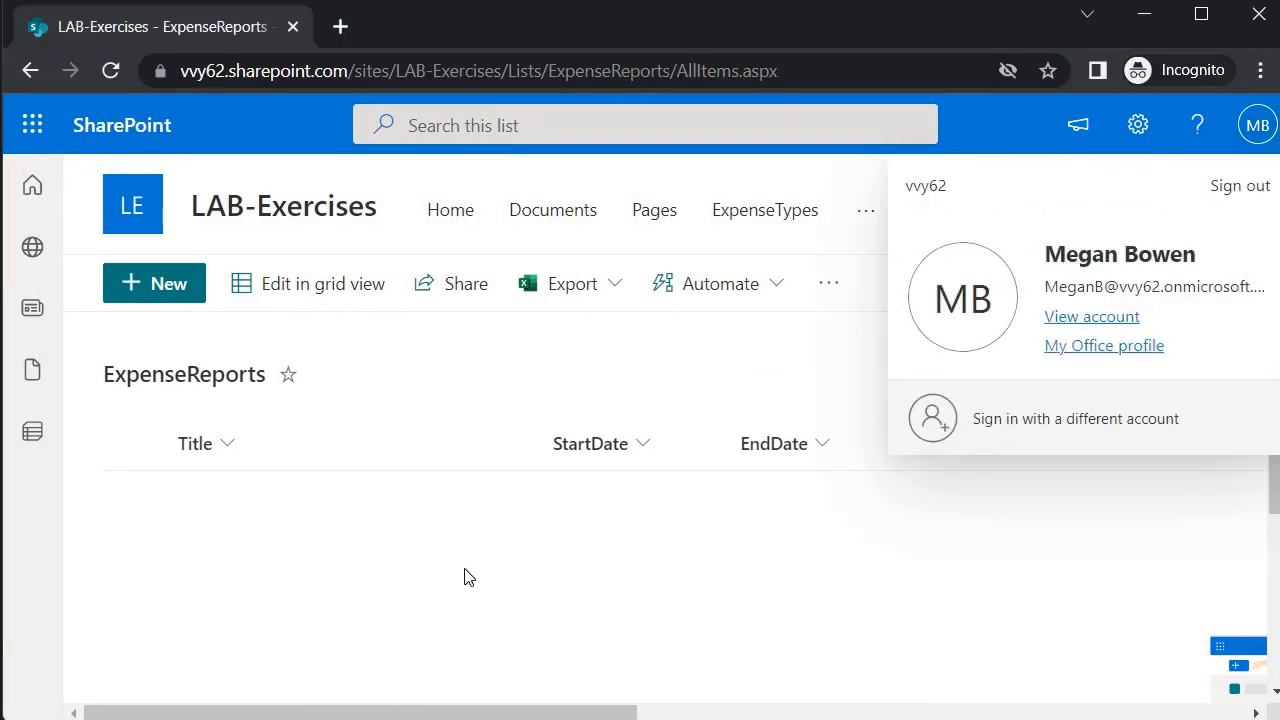
{"action": "left_click", "coordinate": [190, 314]}
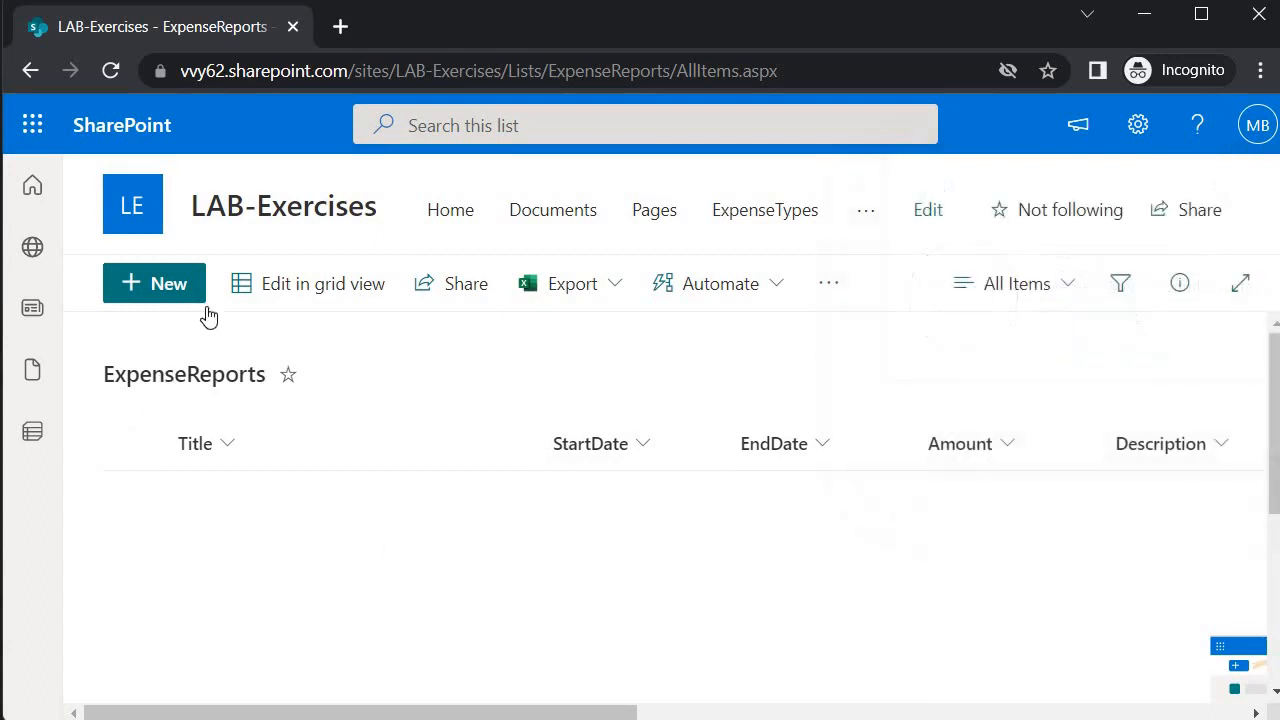
Step: Start a new ExpenseReports item titled Travel with StartDate 7/8/2022
{"action": "left_click", "coordinate": [137, 288]}
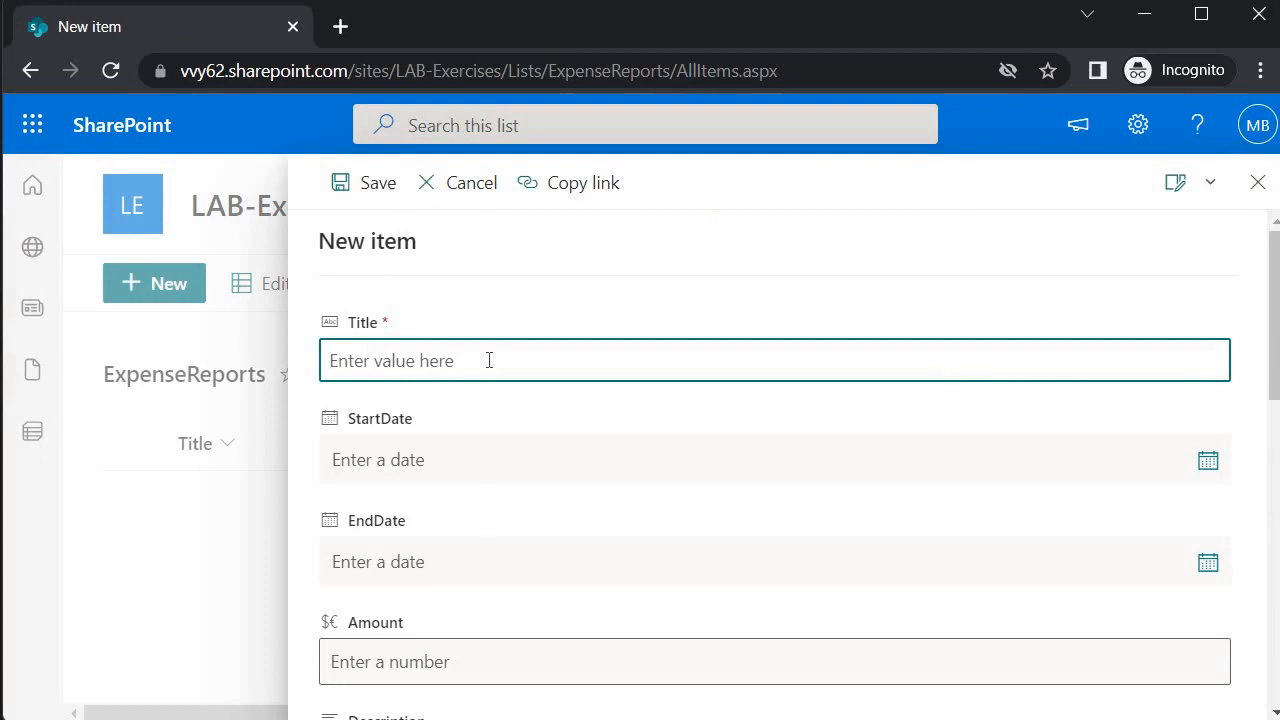
{"action": "type", "text": "Travel"}
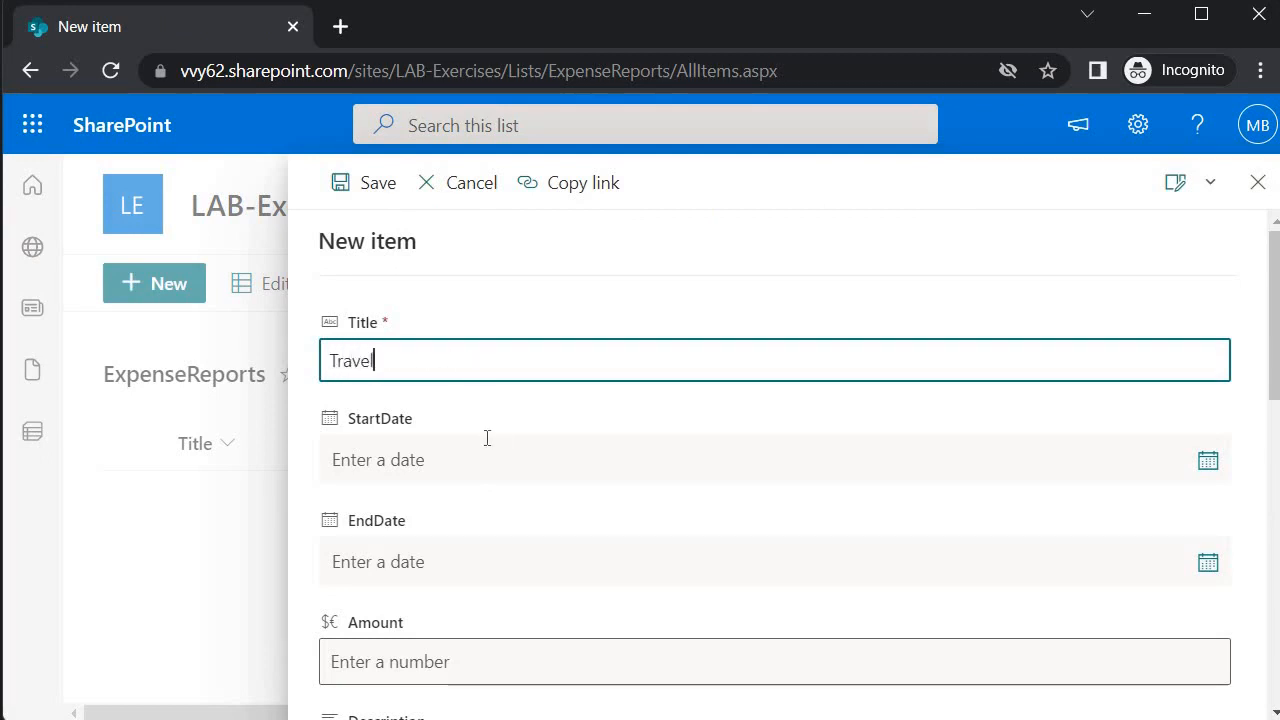
{"action": "scroll", "coordinate": [487, 437], "scroll_direction": "down", "scroll_amount": 1}
{"action": "left_click", "coordinate": [1206, 334]}
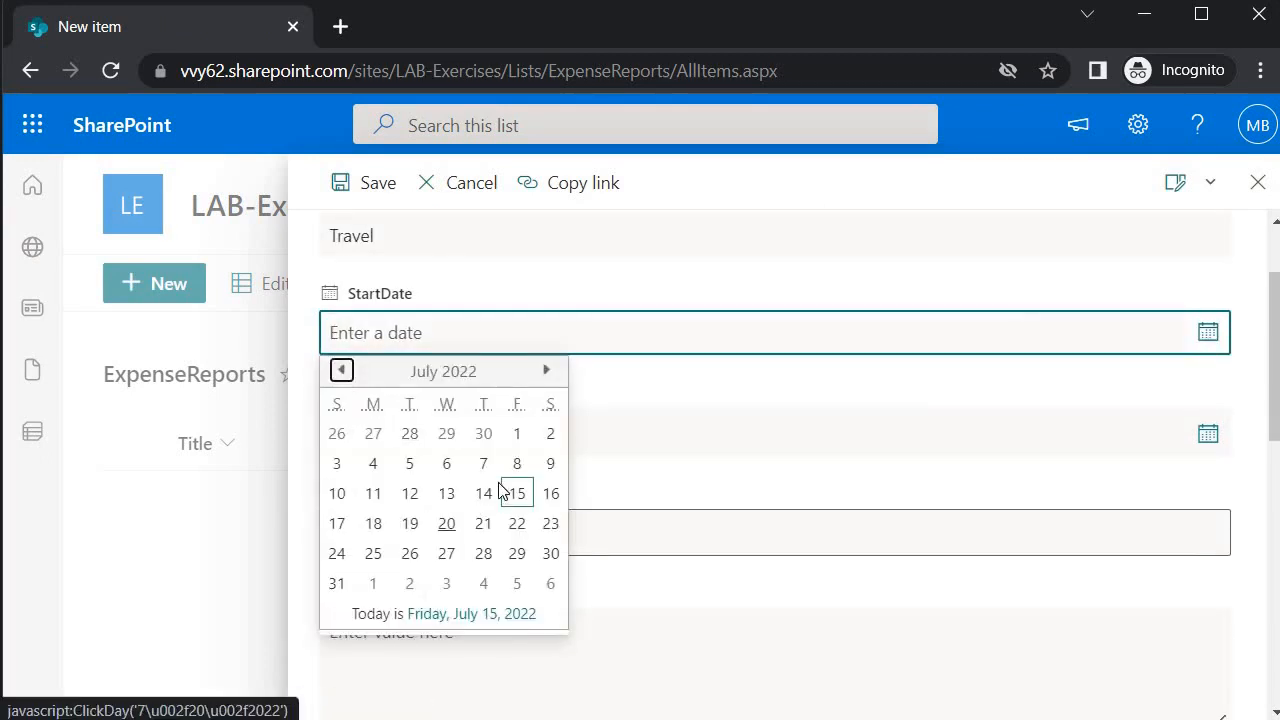
{"action": "left_click", "coordinate": [517, 463]}
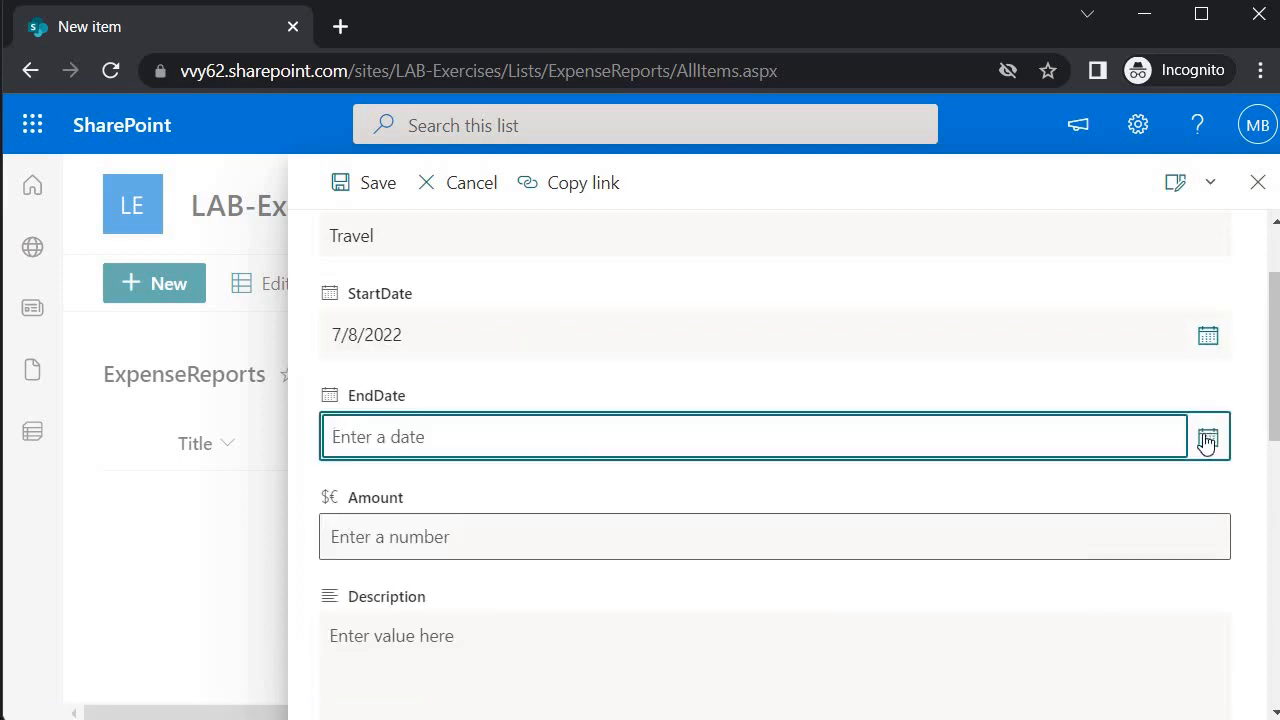
Step: Set the new item's EndDate to 7/12/2022, Amount to 120 and Description to "Travel for Training"
{"action": "left_click", "coordinate": [1206, 437]}
{"action": "left_click", "coordinate": [410, 598]}
{"action": "type", "text": "120"}
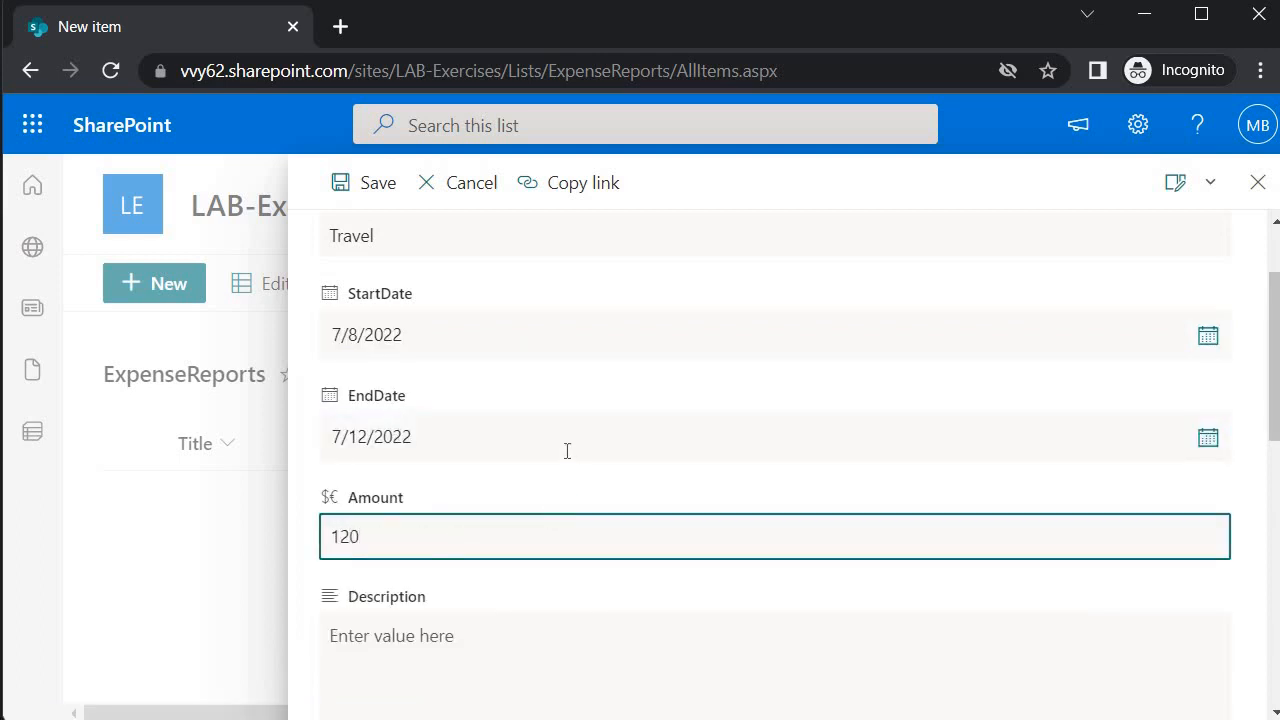
{"action": "key", "text": "Tab"}
{"action": "type", "text": "Travel for "}
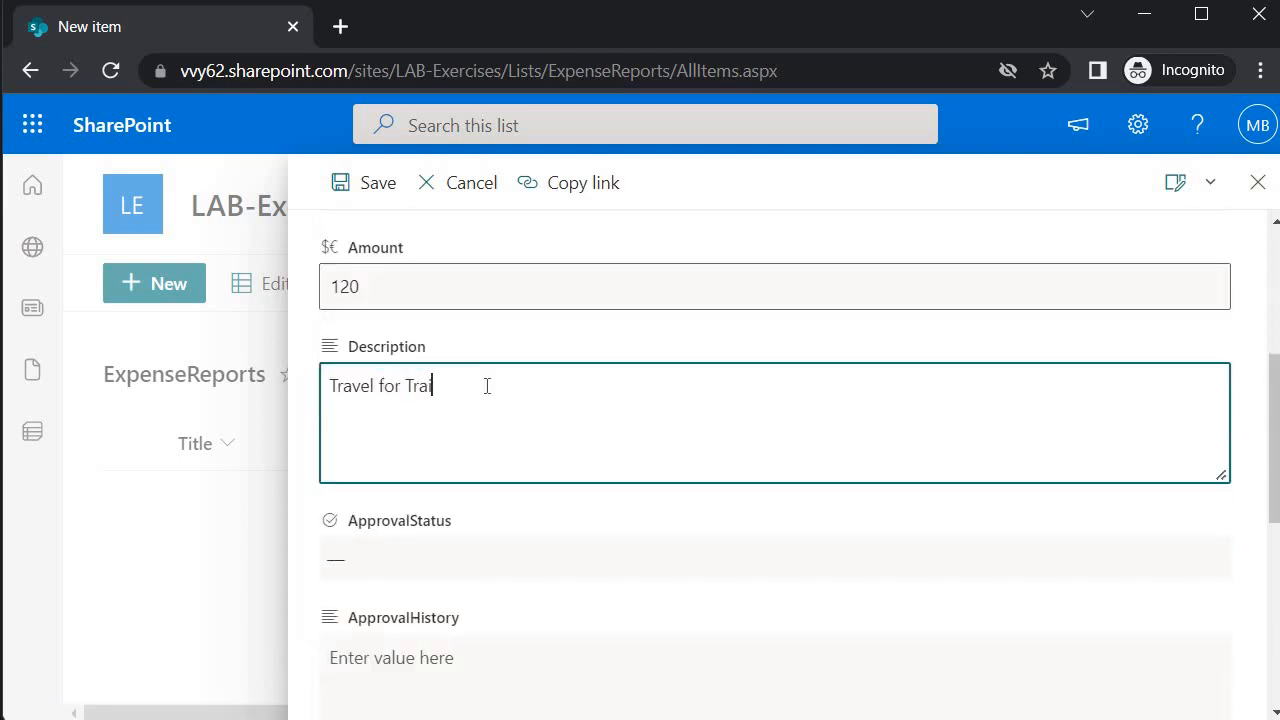
{"action": "type", "text": "Trai"}
Step: Set ApprovalStatus to New and ExpenseType to Training, save the item, and check its ApprovalStatus in the list
{"action": "key", "text": "Tab"}
{"action": "key", "text": "Return"}
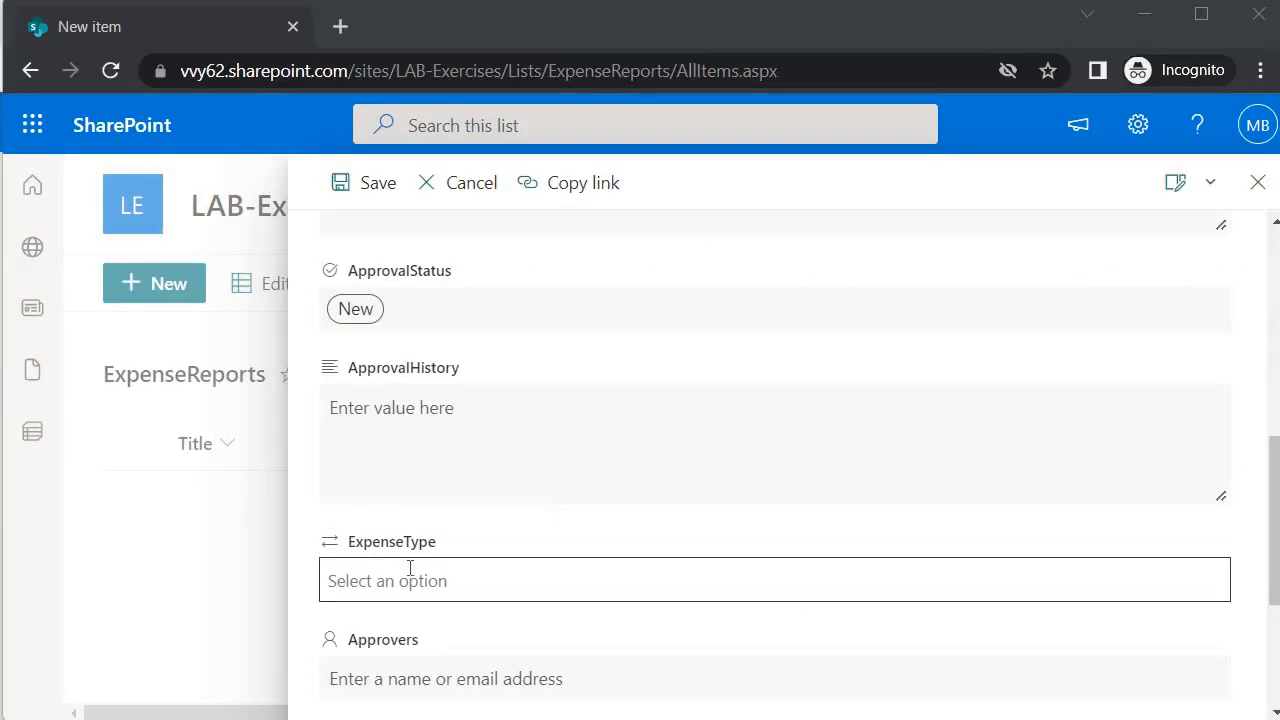
{"action": "left_click", "coordinate": [409, 568]}
{"action": "left_click", "coordinate": [365, 626]}
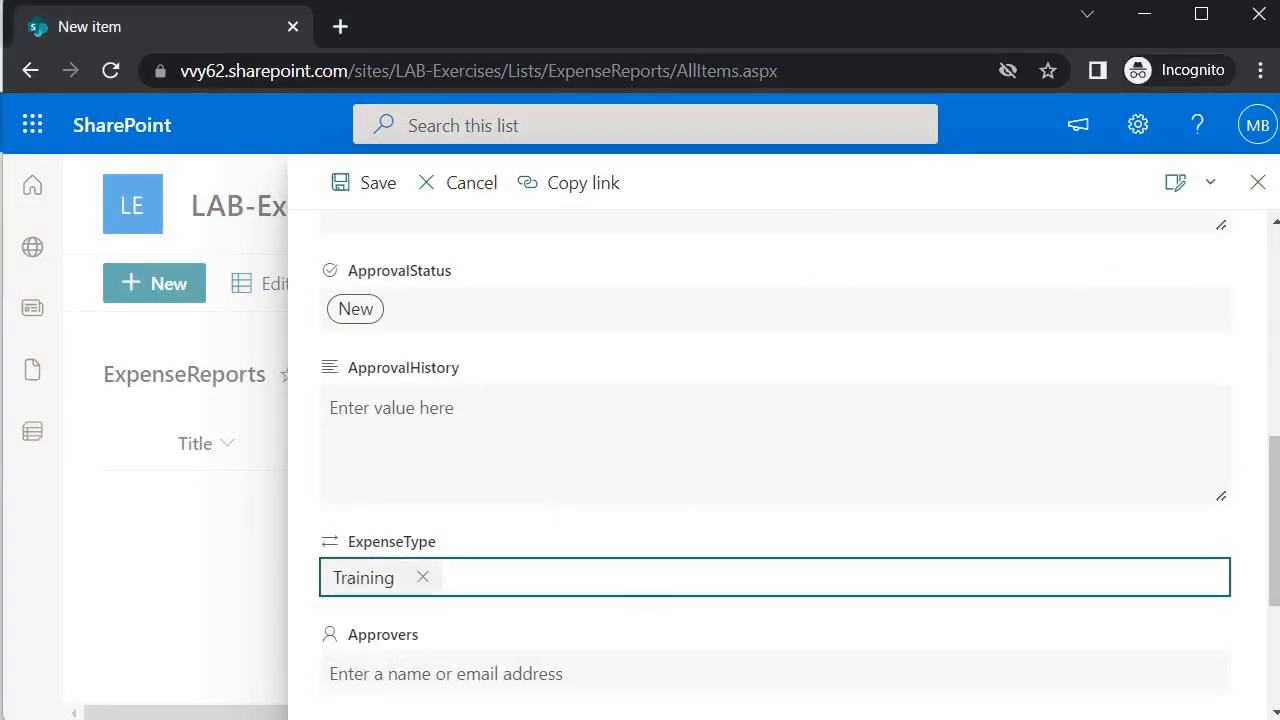
{"action": "scroll", "coordinate": [371, 663], "scroll_direction": "down", "scroll_amount": 3}
{"action": "left_click", "coordinate": [367, 668]}
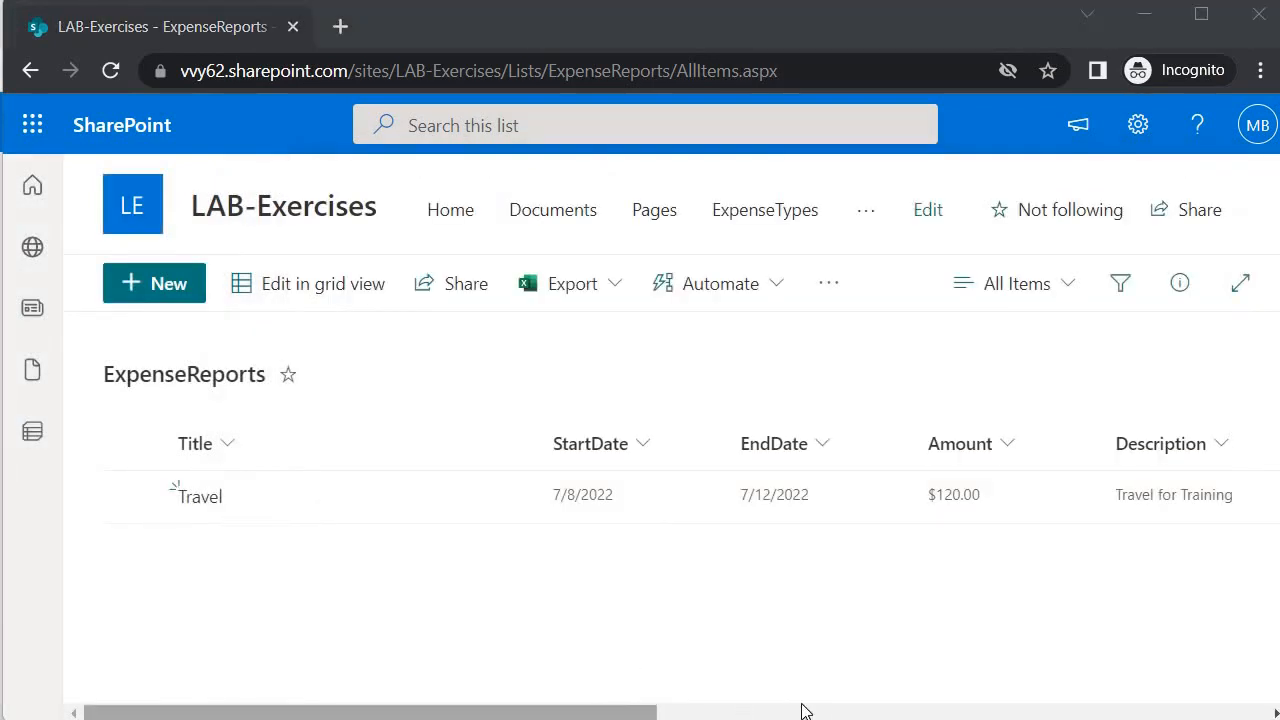
{"action": "left_click", "coordinate": [800, 710]}
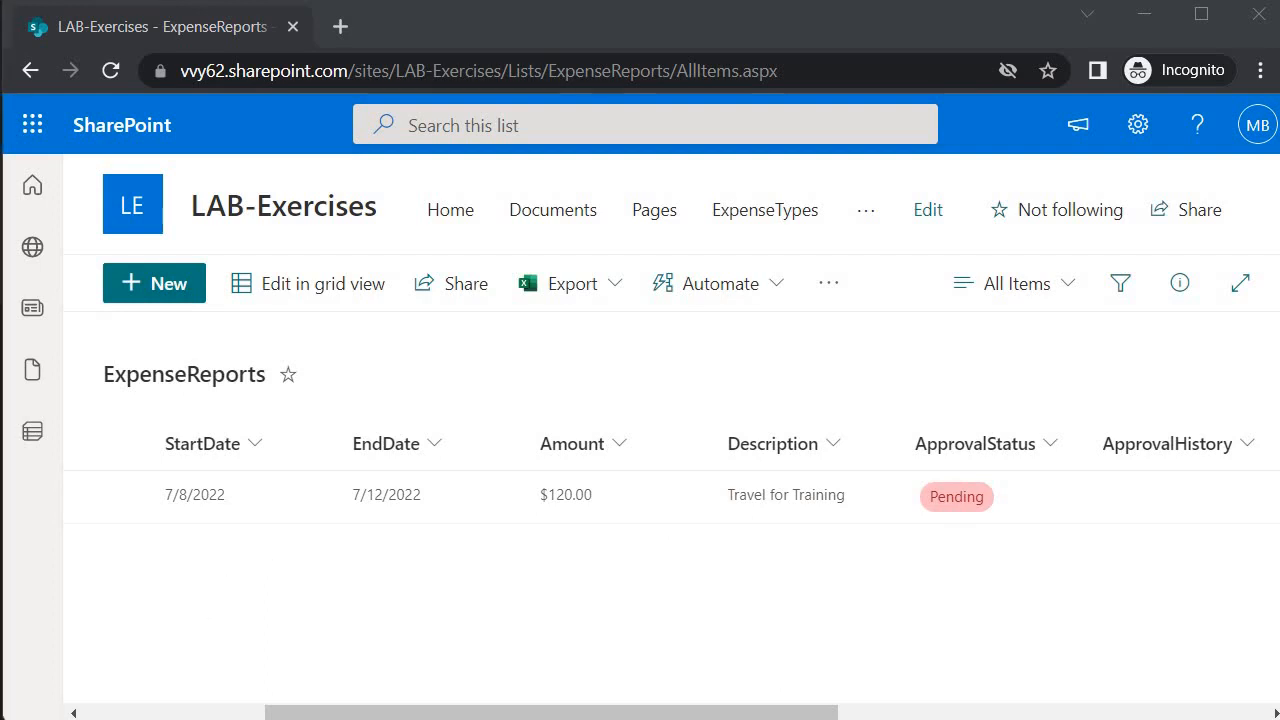
Step: Switch to Power Automate's received approvals, open the Expense Report For - Travel request and choose Approve as the response
{"action": "key", "text": "alt+Tab"}
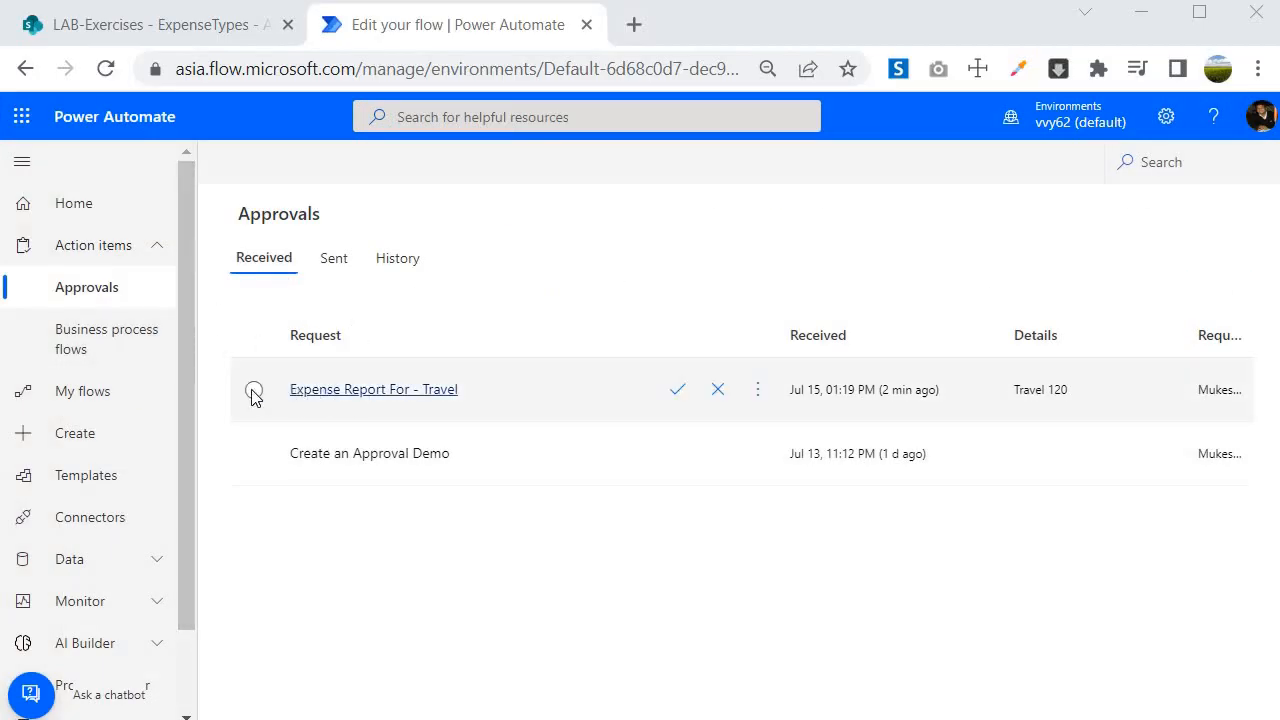
{"action": "left_click", "coordinate": [340, 397]}
{"action": "scroll", "coordinate": [1160, 380], "scroll_direction": "down", "scroll_amount": 3}
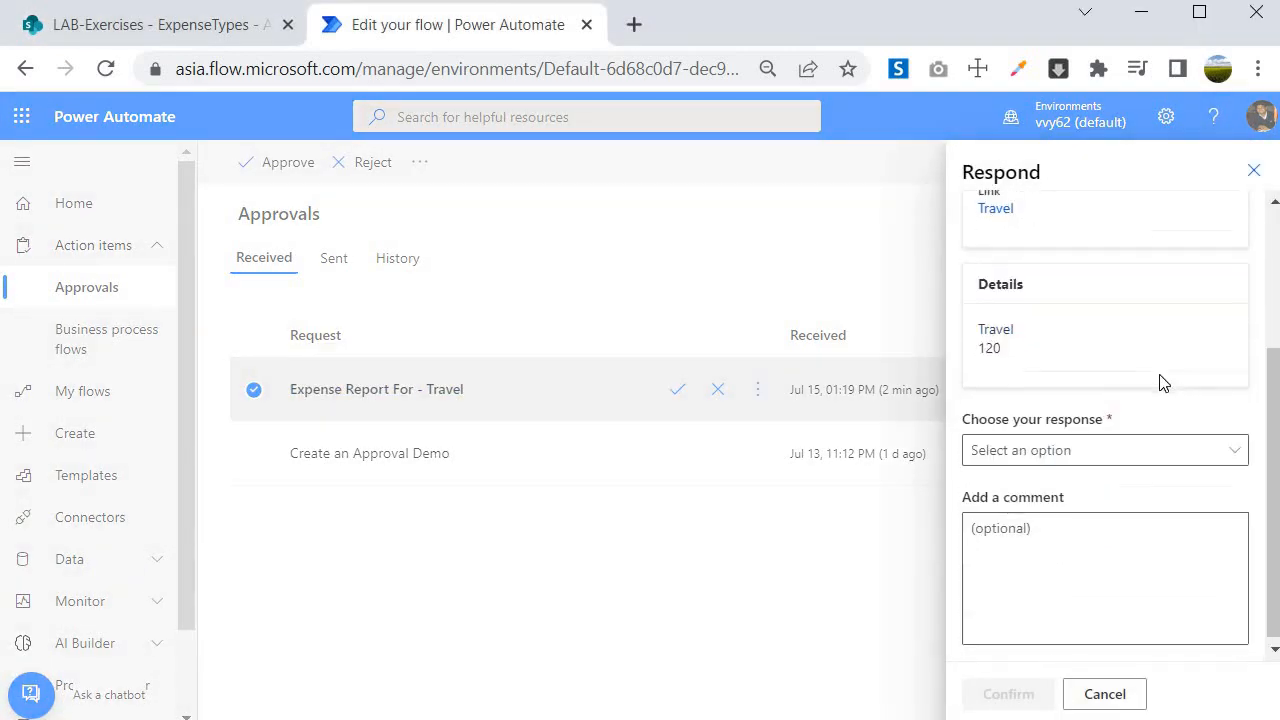
{"action": "left_click", "coordinate": [1230, 450]}
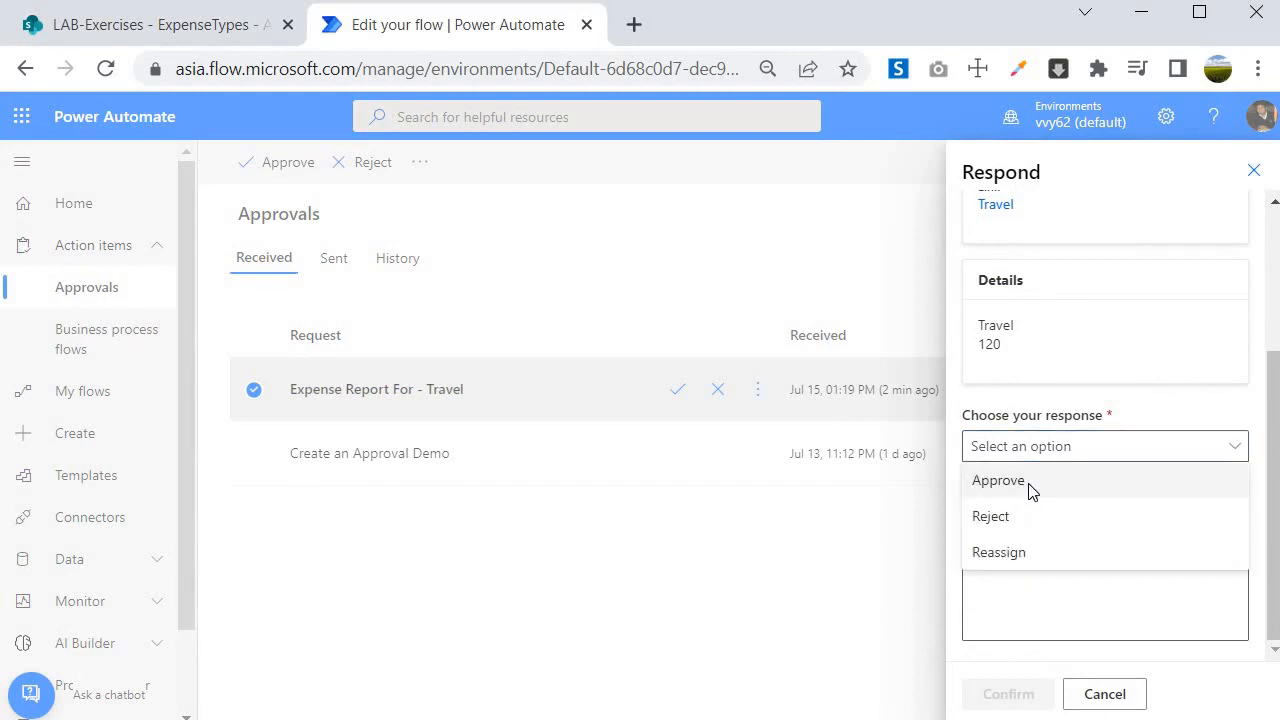
{"action": "left_click", "coordinate": [1030, 485]}
{"action": "left_click", "coordinate": [130, 718]}
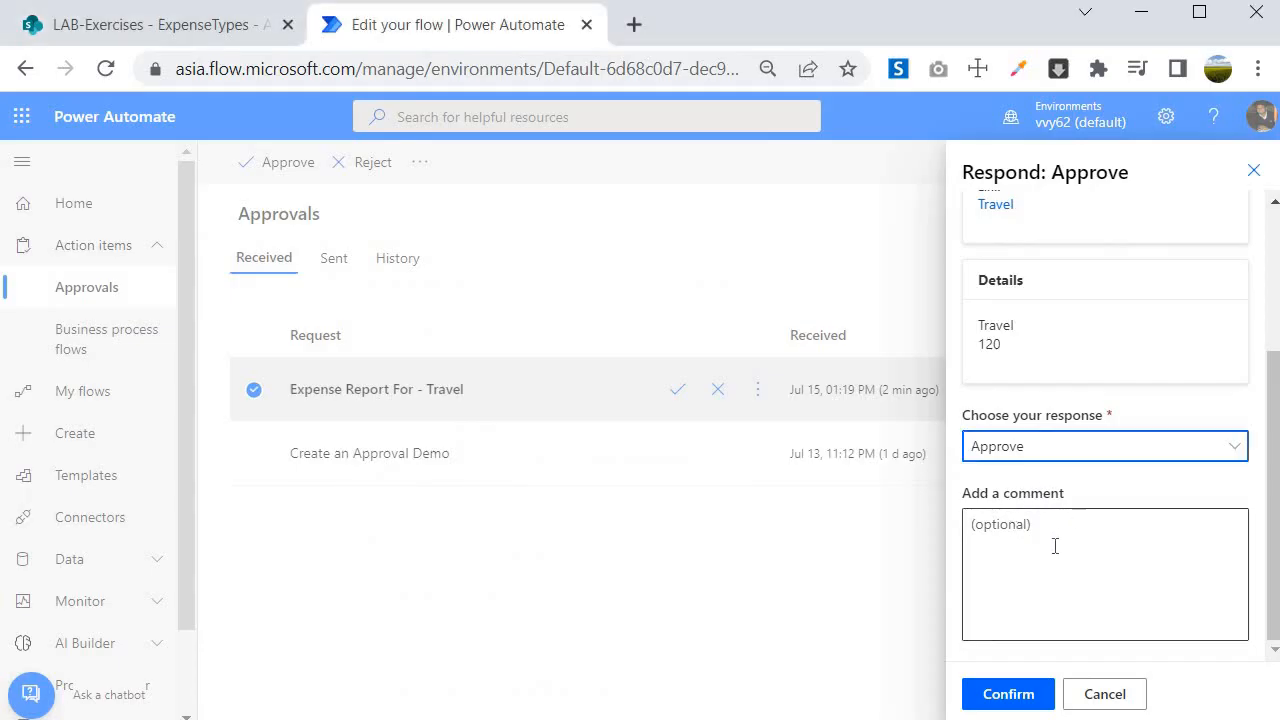
Step: Add the comment "Approved" to the Travel expense request and confirm the approval
{"action": "left_click", "coordinate": [1055, 545]}
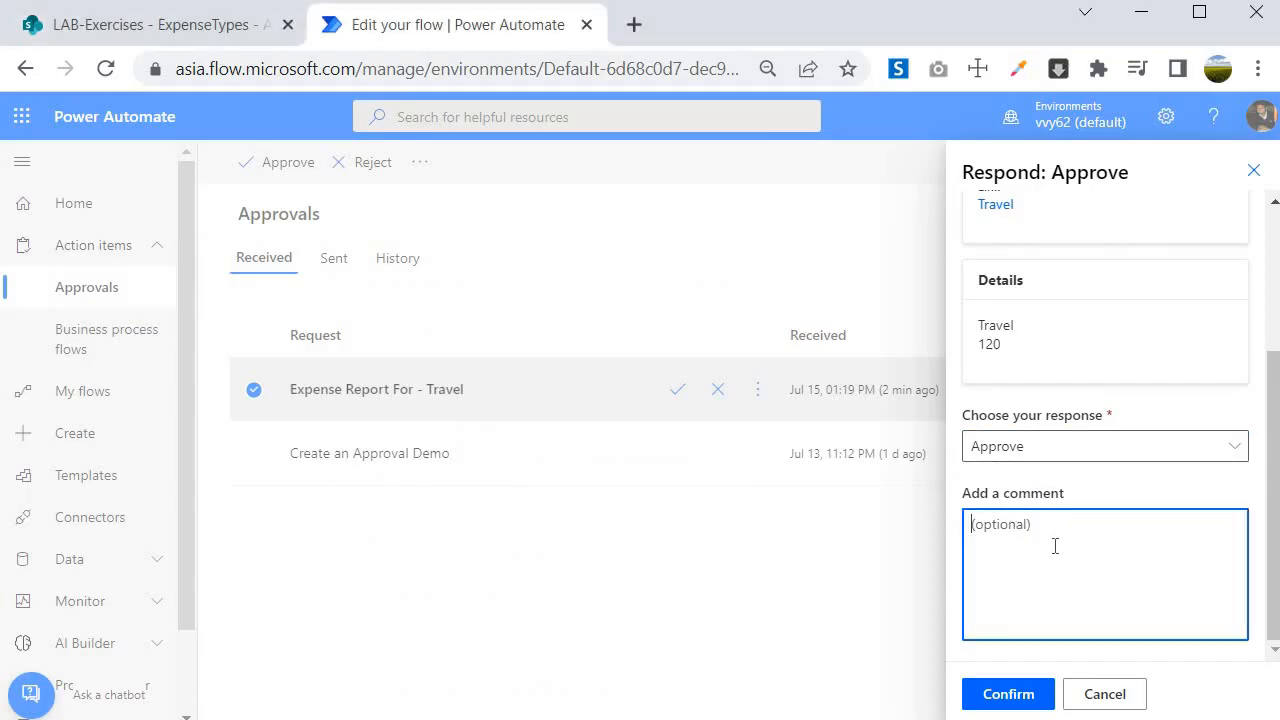
{"action": "type", "text": "S"}
{"action": "type", "text": "pproved"}
{"action": "left_click", "coordinate": [1008, 694]}
{"action": "left_click", "coordinate": [1004, 694]}
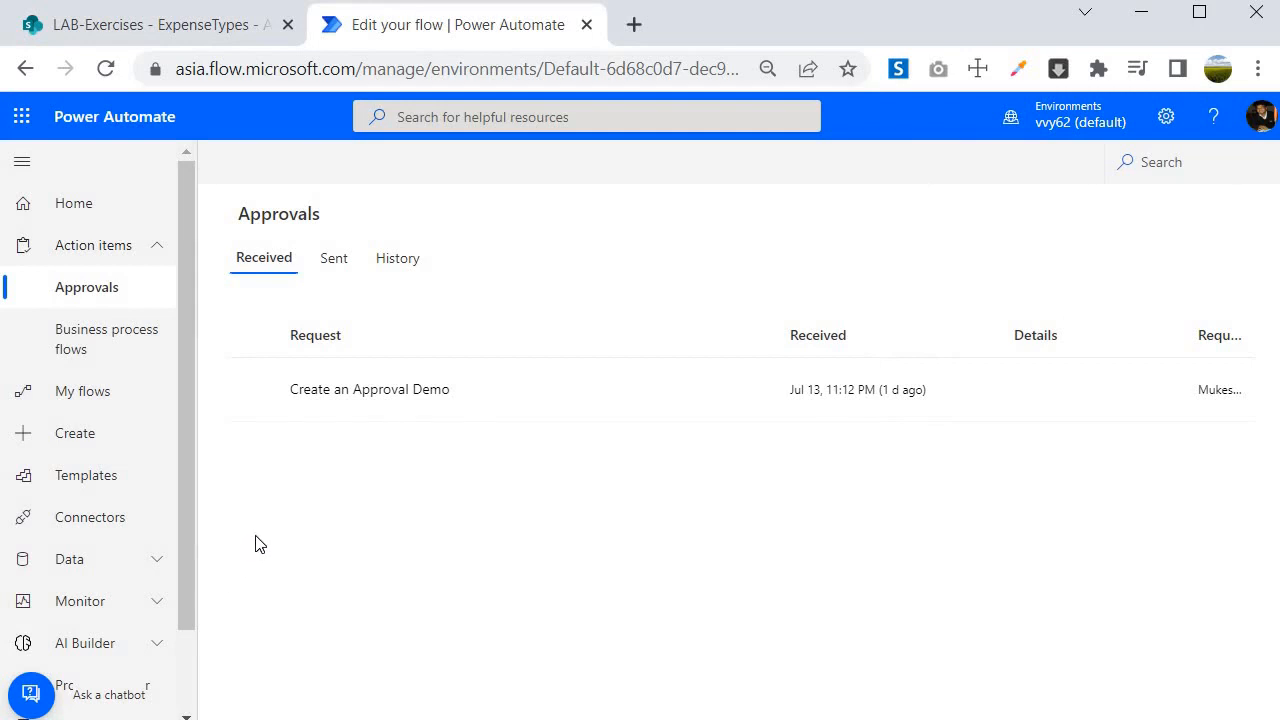
Step: Switch to the second approver's Outlook inbox, open the Expense Report For - Travel email and review its linked SharePoint item
{"action": "key", "text": "alt+Tab"}
{"action": "left_click", "coordinate": [437, 387]}
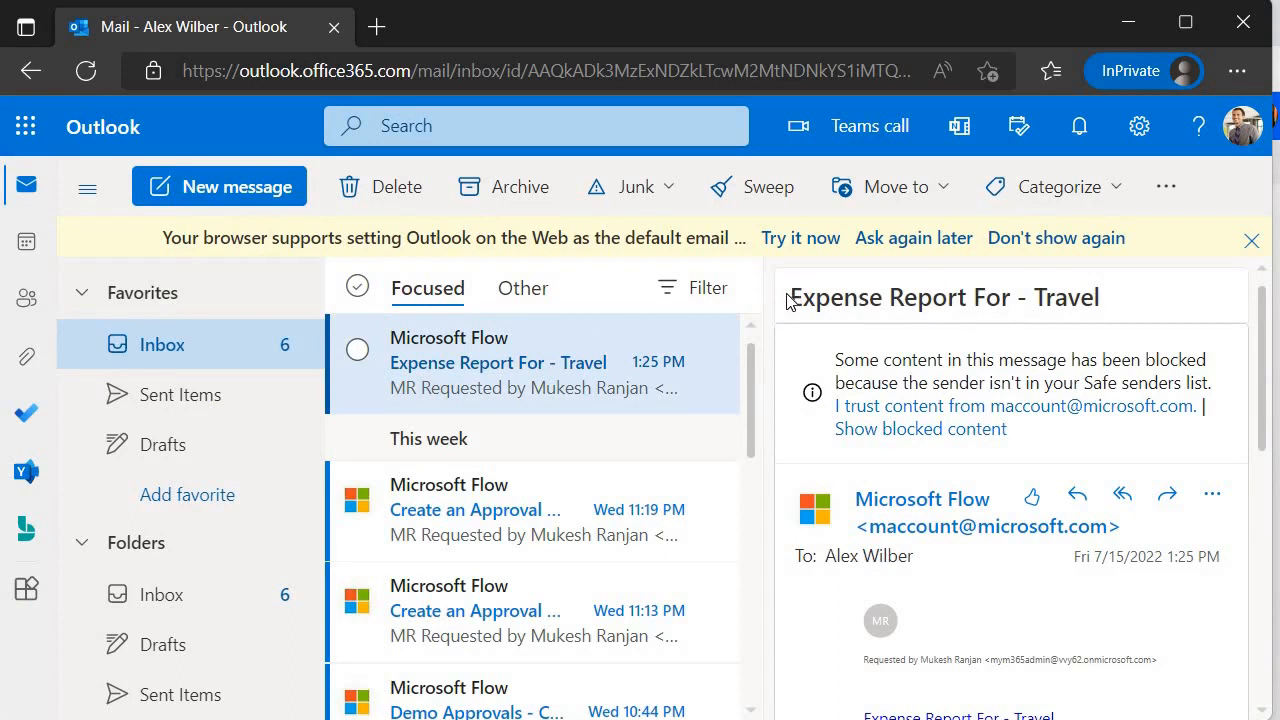
{"action": "scroll", "coordinate": [966, 583], "scroll_direction": "down", "scroll_amount": 5}
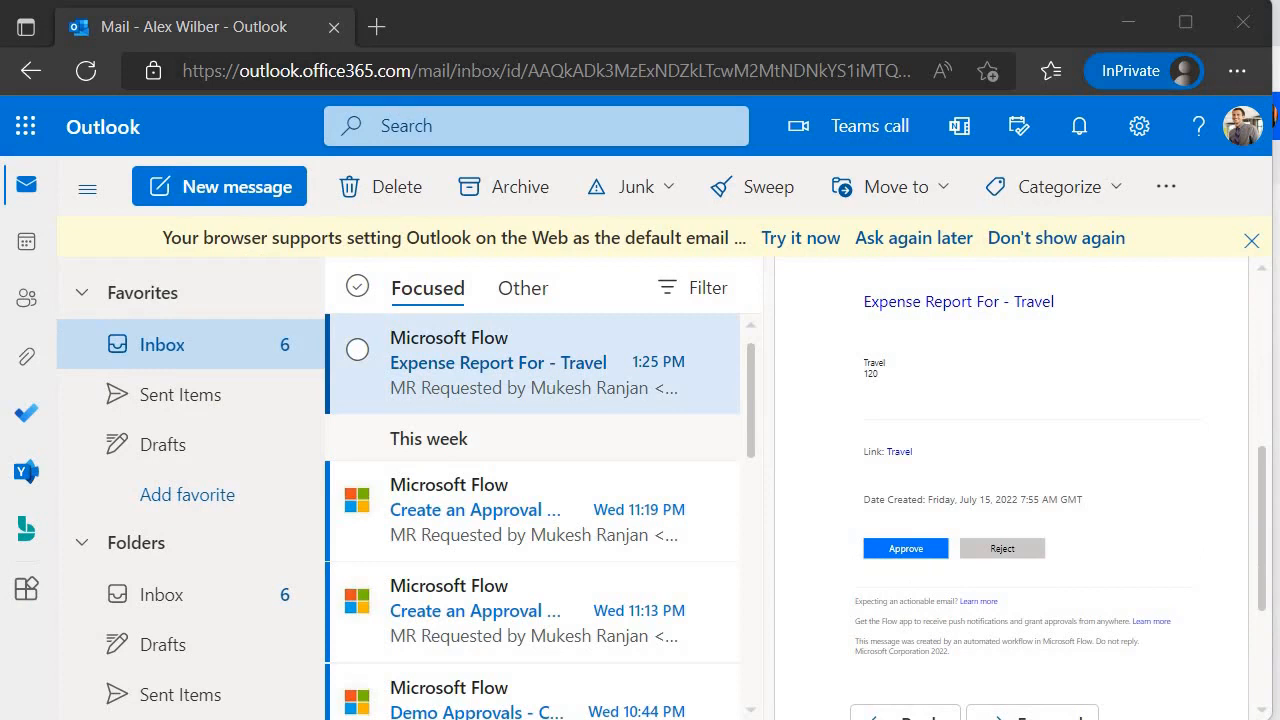
{"action": "left_click", "coordinate": [908, 452]}
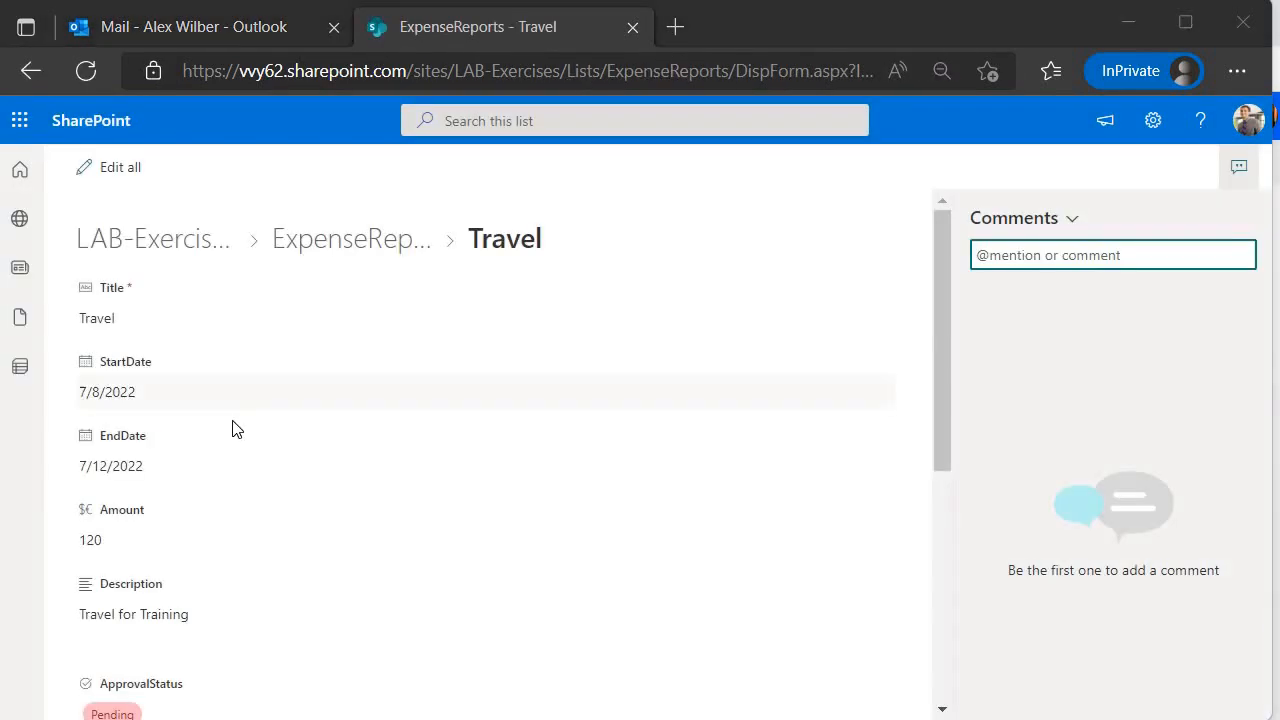
{"action": "scroll", "coordinate": [234, 429], "scroll_direction": "down", "scroll_amount": 3}
{"action": "left_click", "coordinate": [184, 33]}
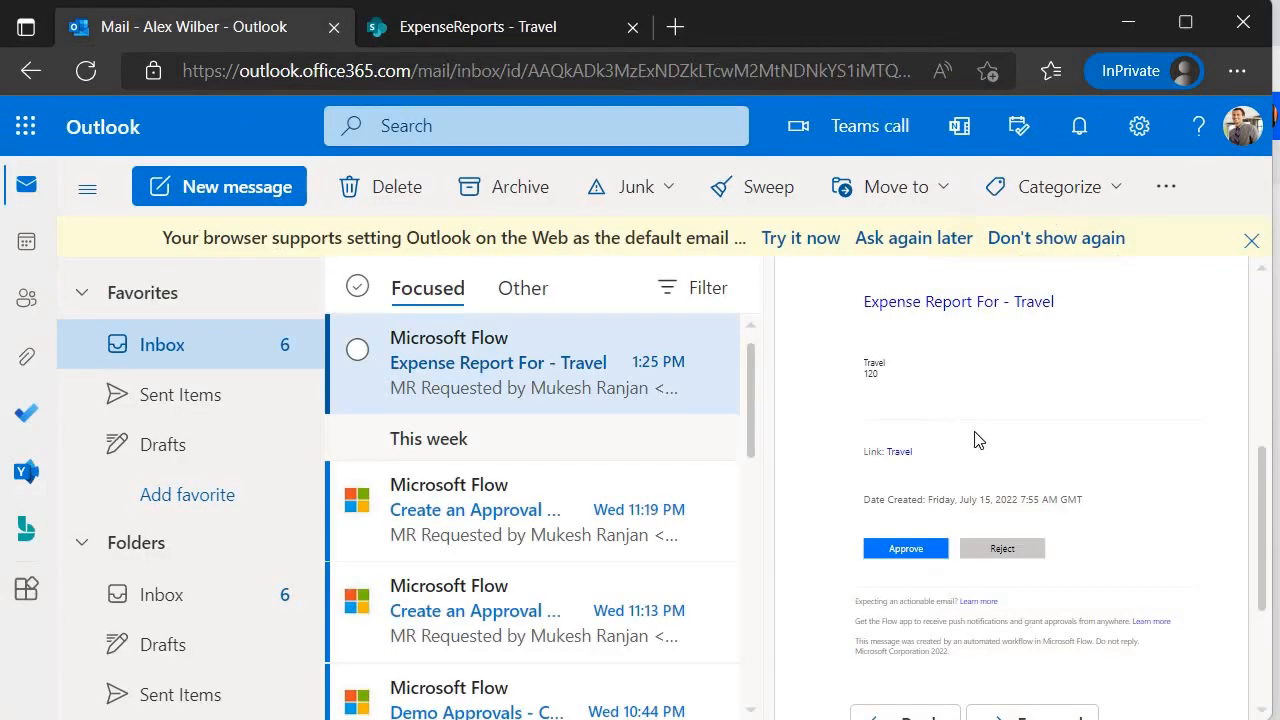
Step: Open the Expense Report For - Travel email in its own window and expand its Approve response
{"action": "left_click", "coordinate": [907, 550]}
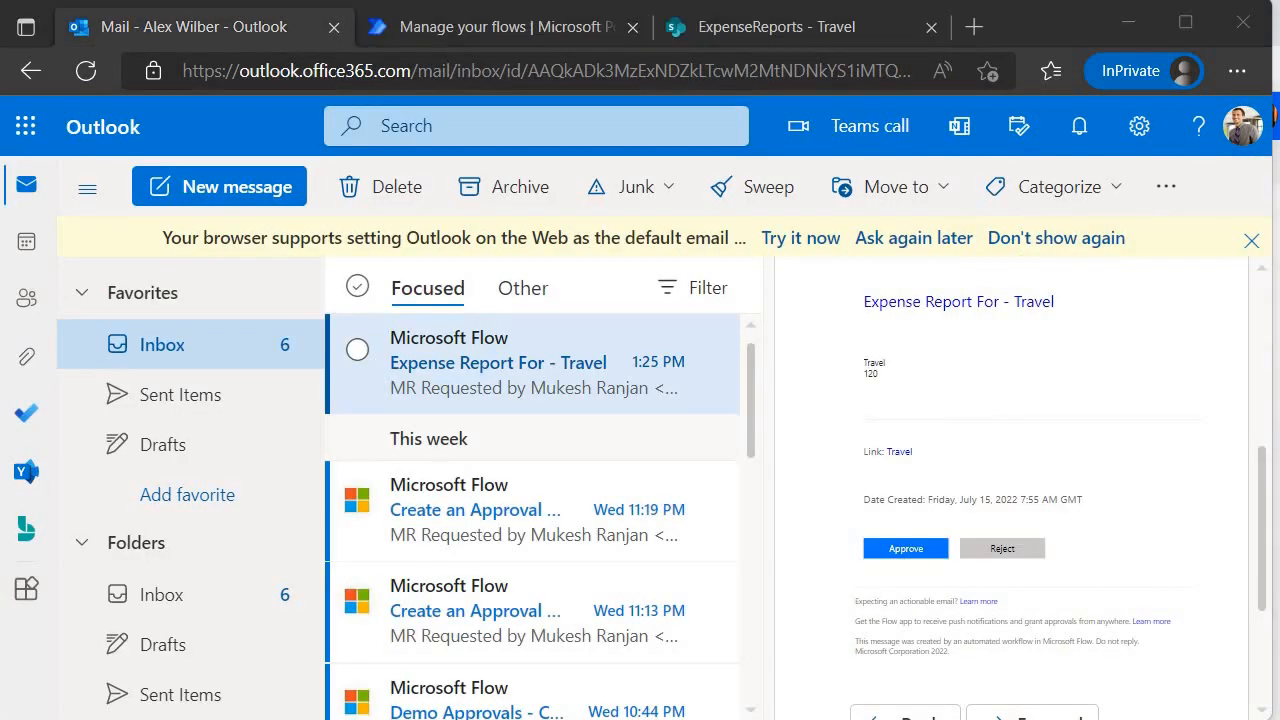
{"action": "double_click", "coordinate": [493, 383]}
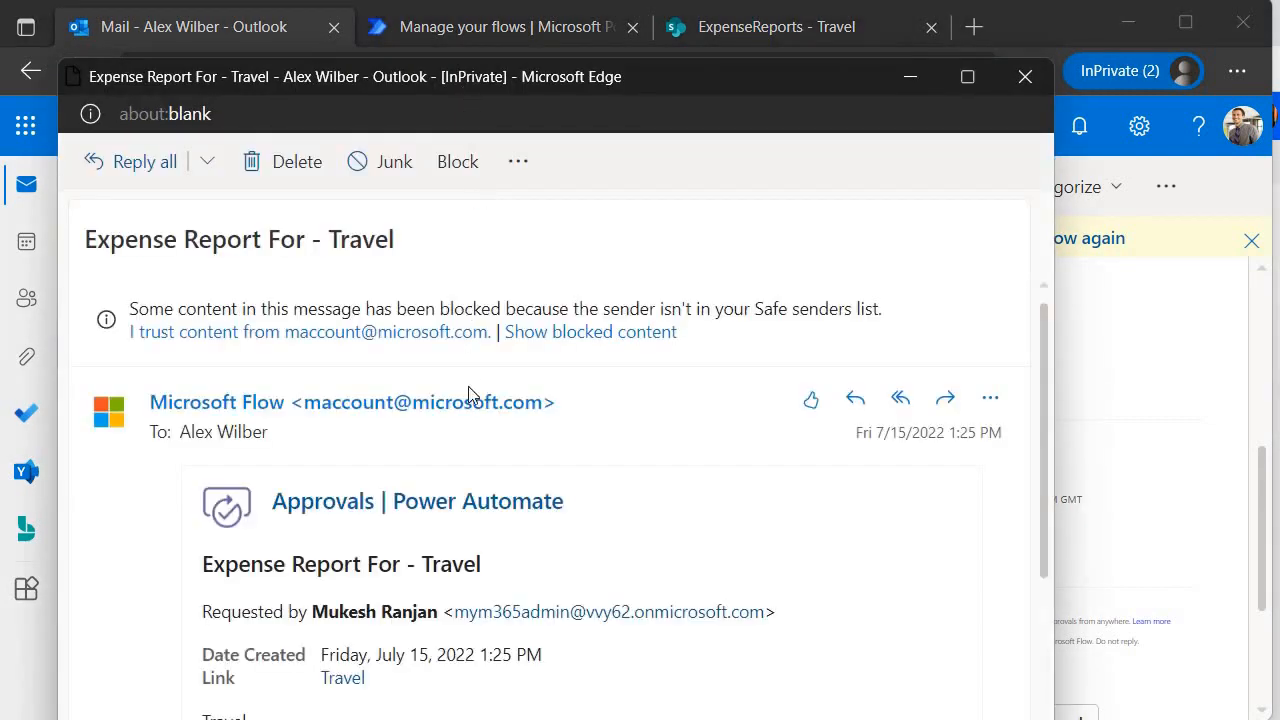
{"action": "scroll", "coordinate": [360, 480], "scroll_direction": "down", "scroll_amount": 3}
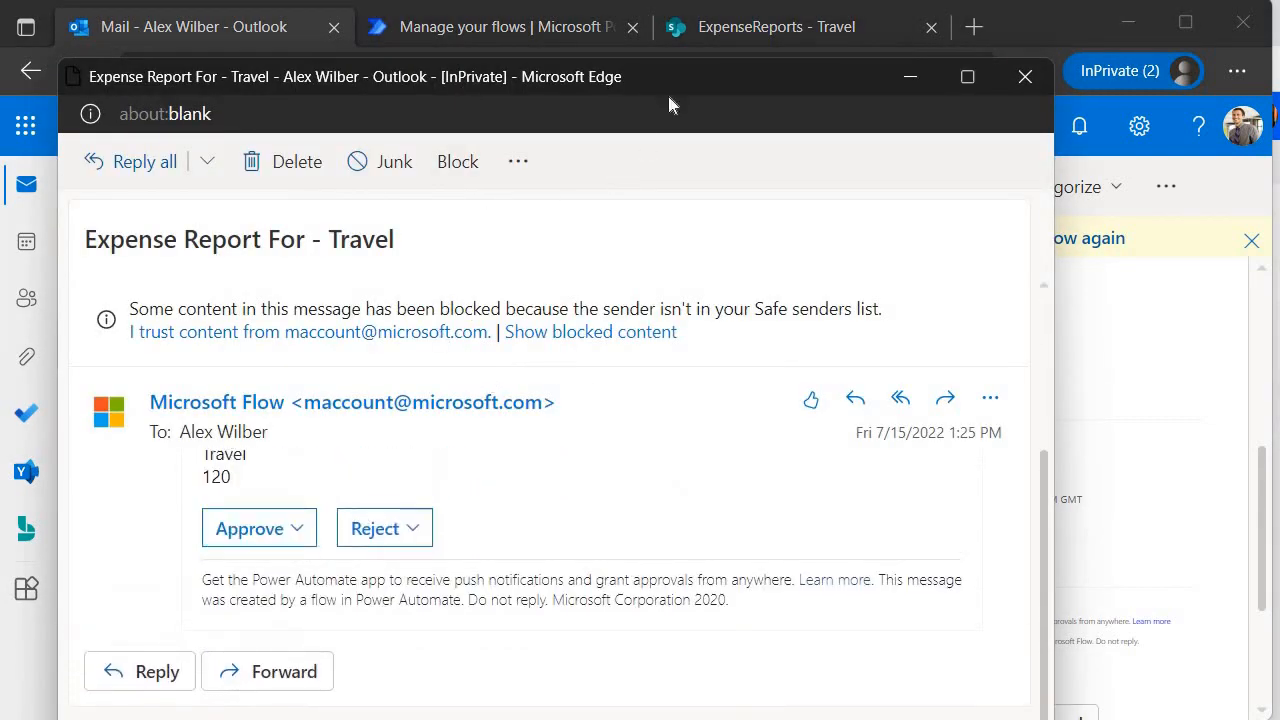
{"action": "left_click", "coordinate": [297, 490]}
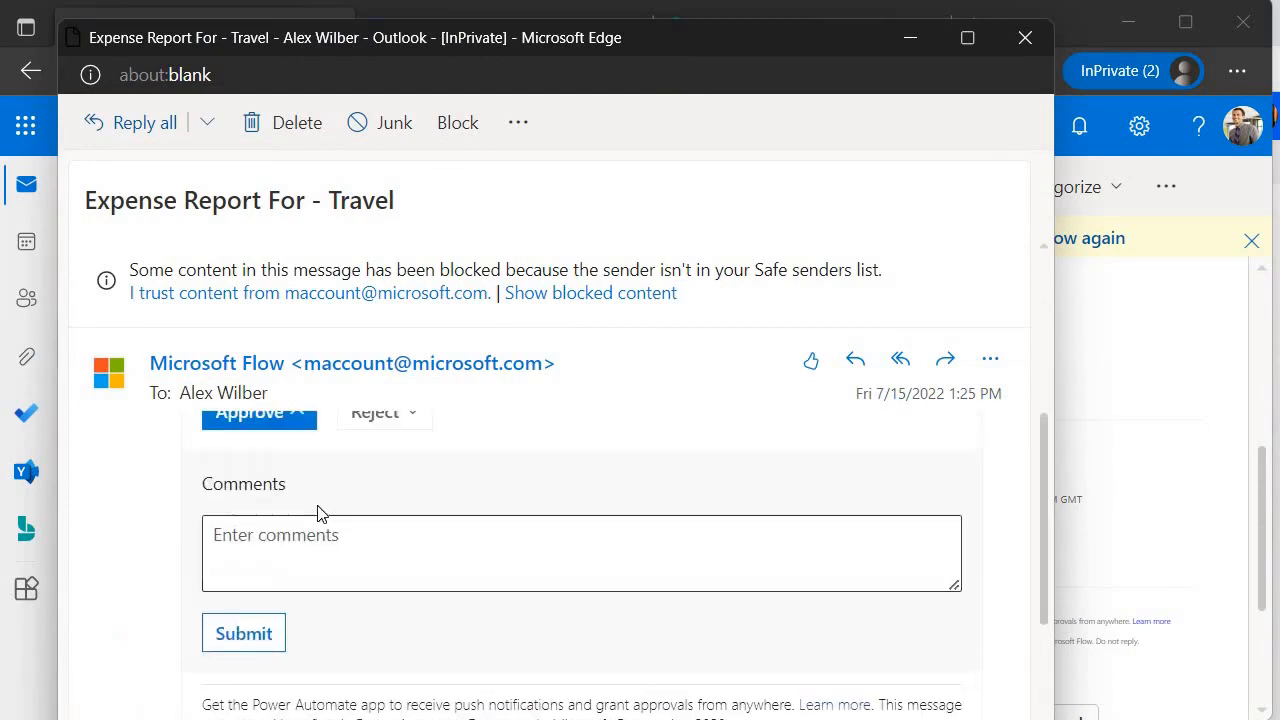
Step: Submit the emailed approval with the comment "Apporved" and check the Travel item's status in the ExpenseReports list
{"action": "left_click", "coordinate": [313, 615]}
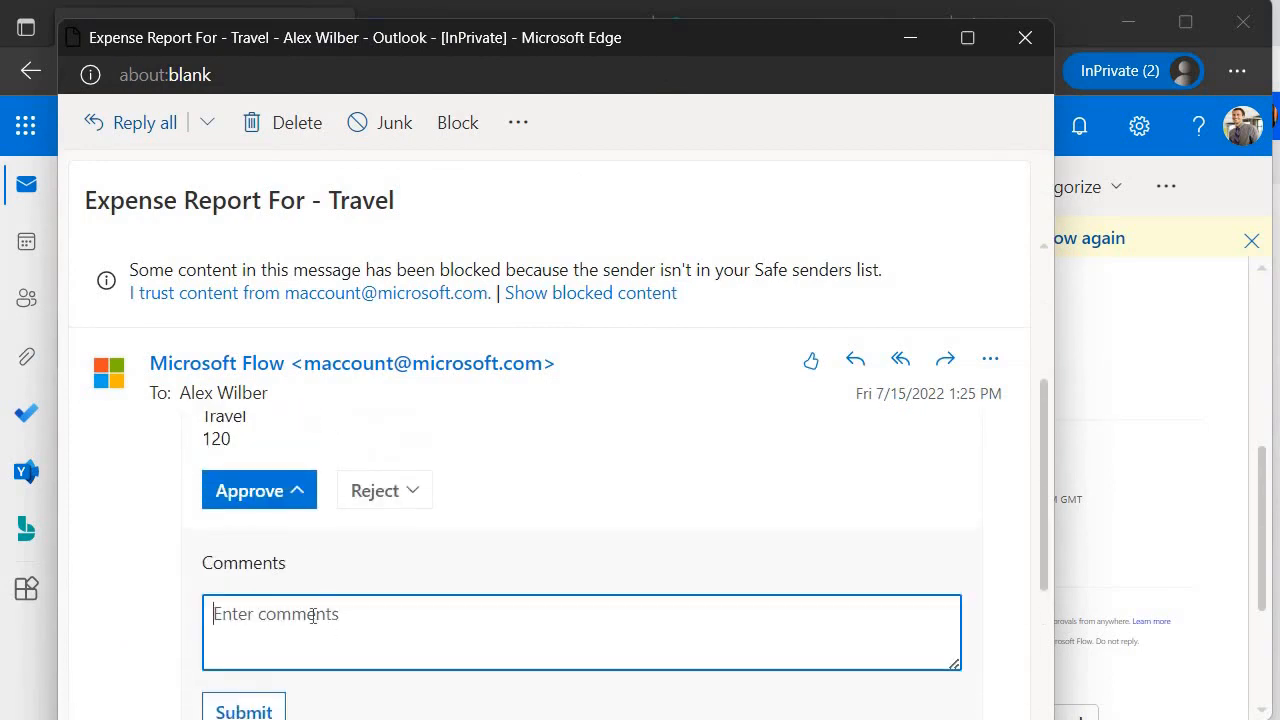
{"action": "type", "text": "App"}
{"action": "type", "text": "roved"}
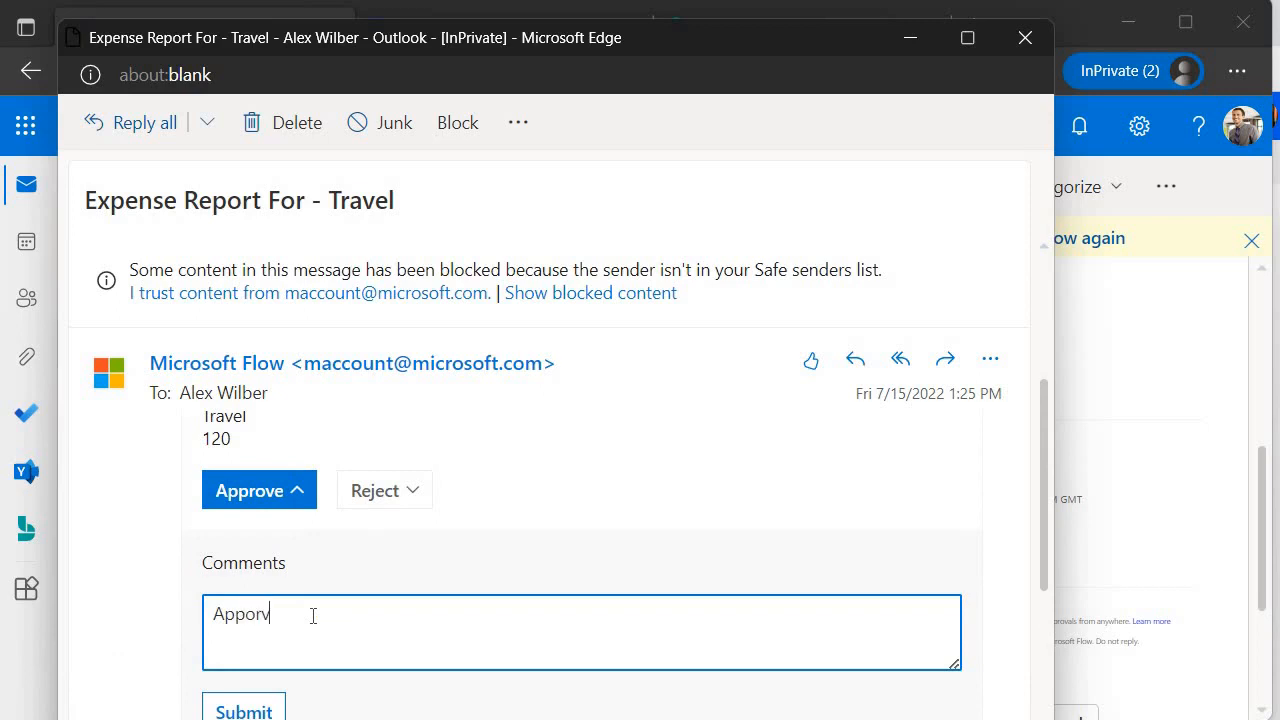
{"action": "scroll", "coordinate": [314, 614], "scroll_direction": "down", "scroll_amount": 2}
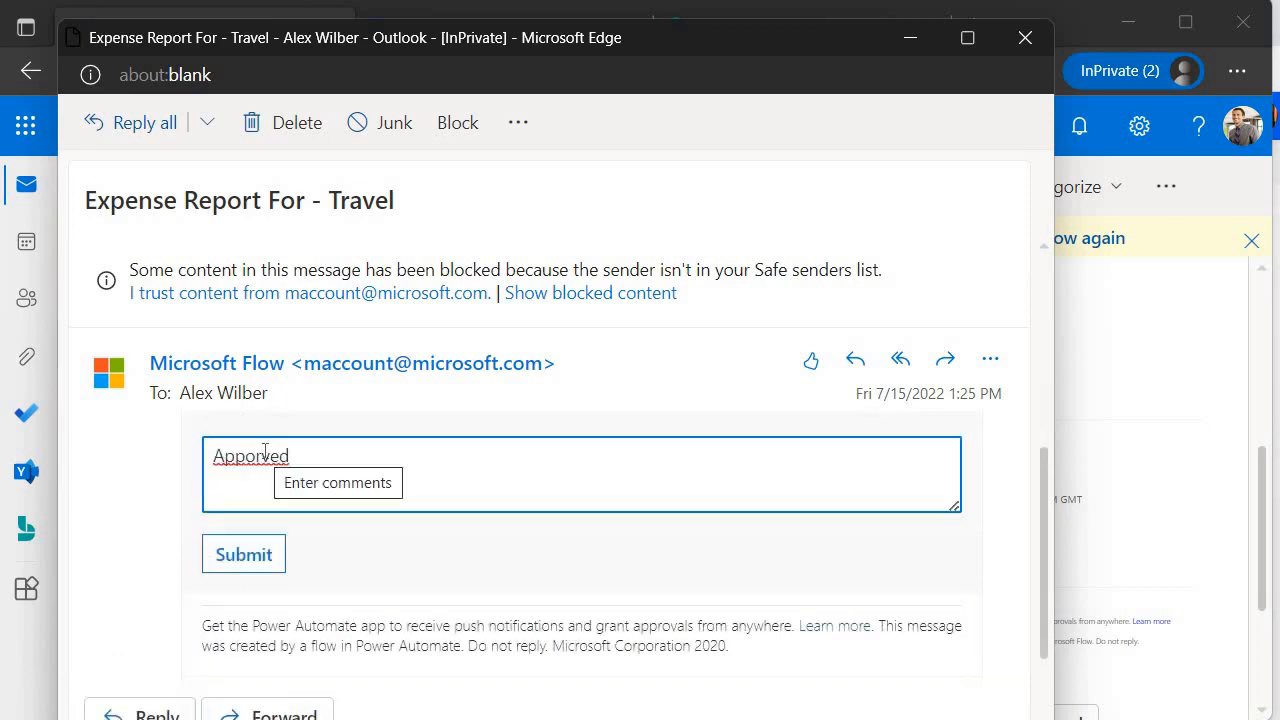
{"action": "left_click", "coordinate": [249, 560]}
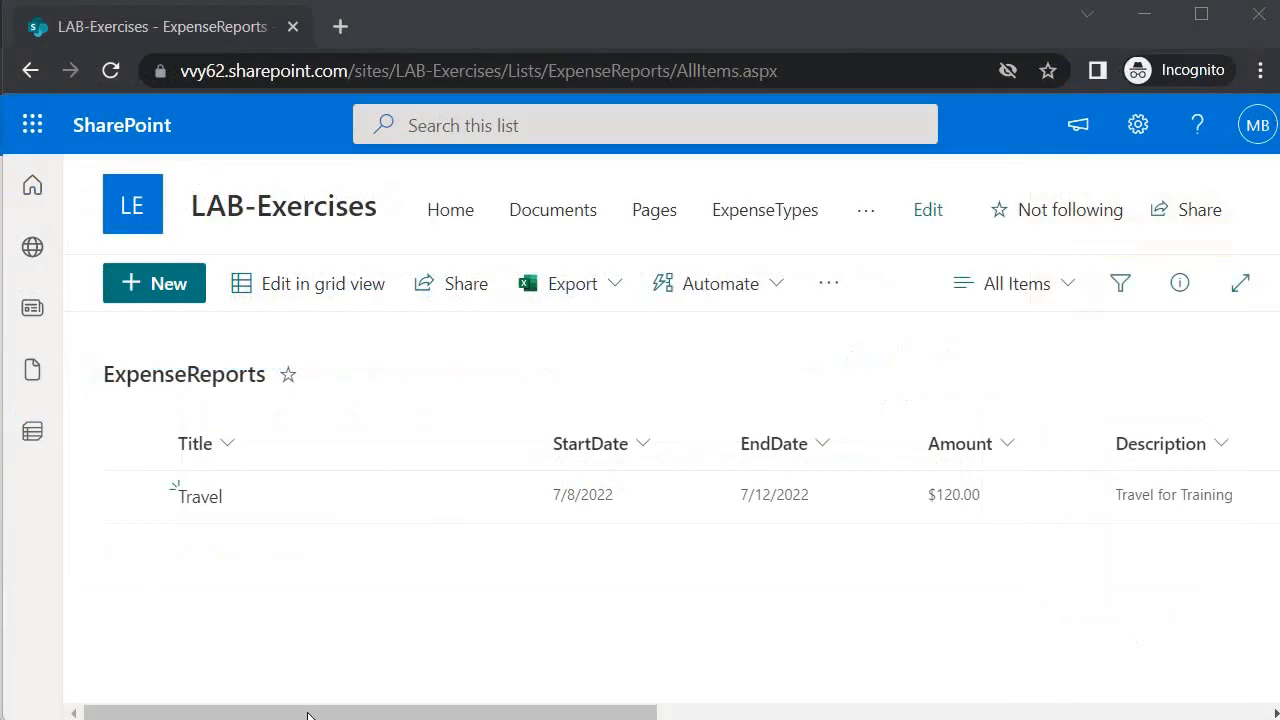
{"action": "left_click_drag", "start_coordinate": [535, 709], "coordinate": [790, 709]}
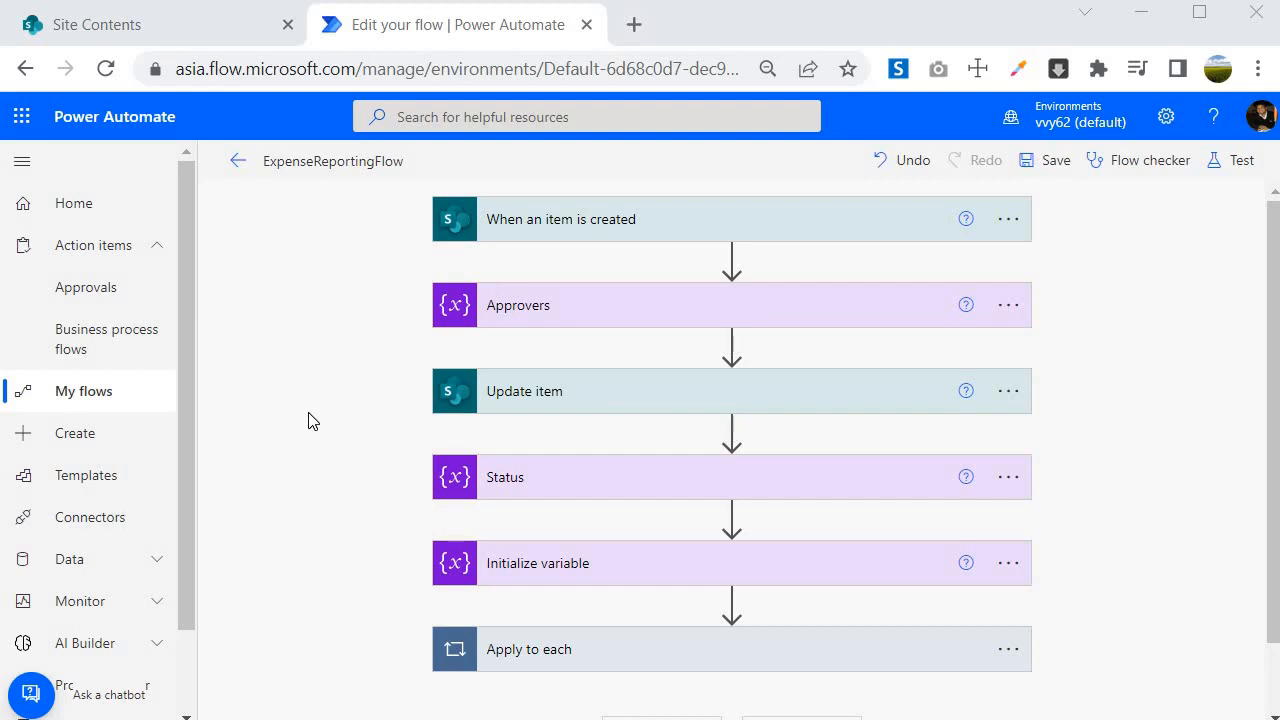
Step: Expand the Approvers variable in ExpenseReportingFlow and add a comma and a new line after the second e-mail address
{"action": "left_click", "coordinate": [604, 313]}
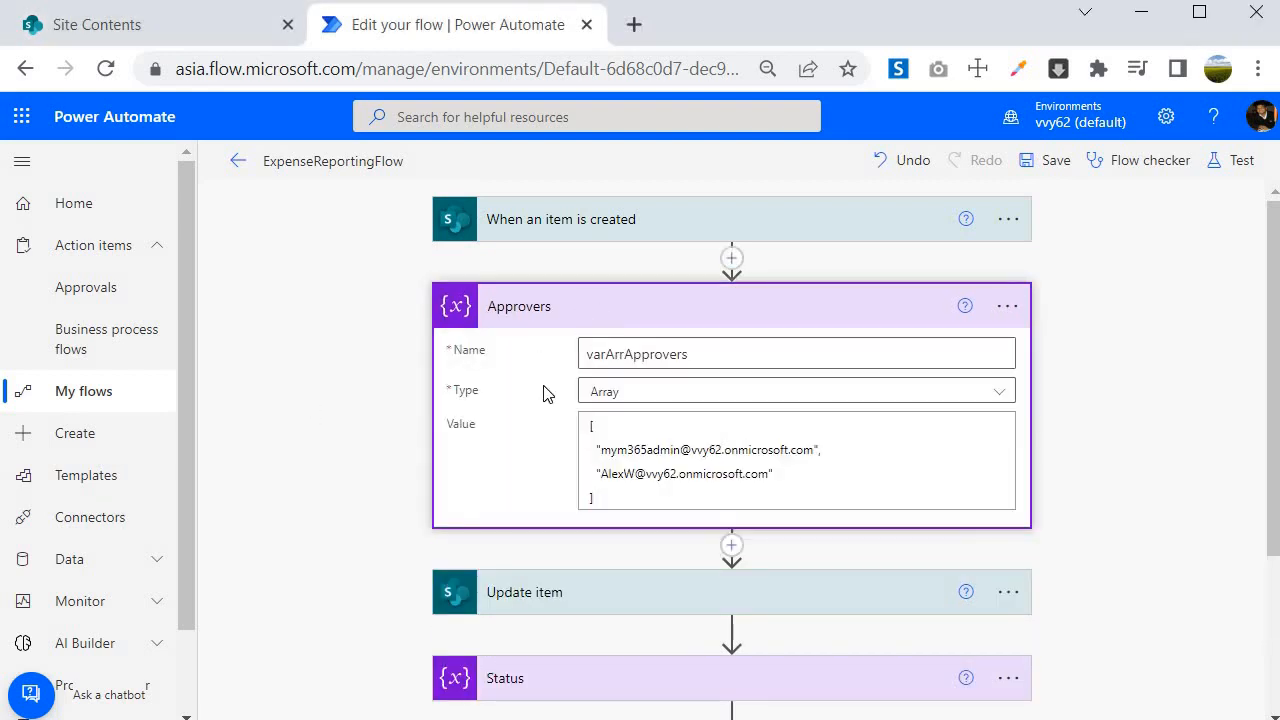
{"action": "left_click", "coordinate": [781, 476]}
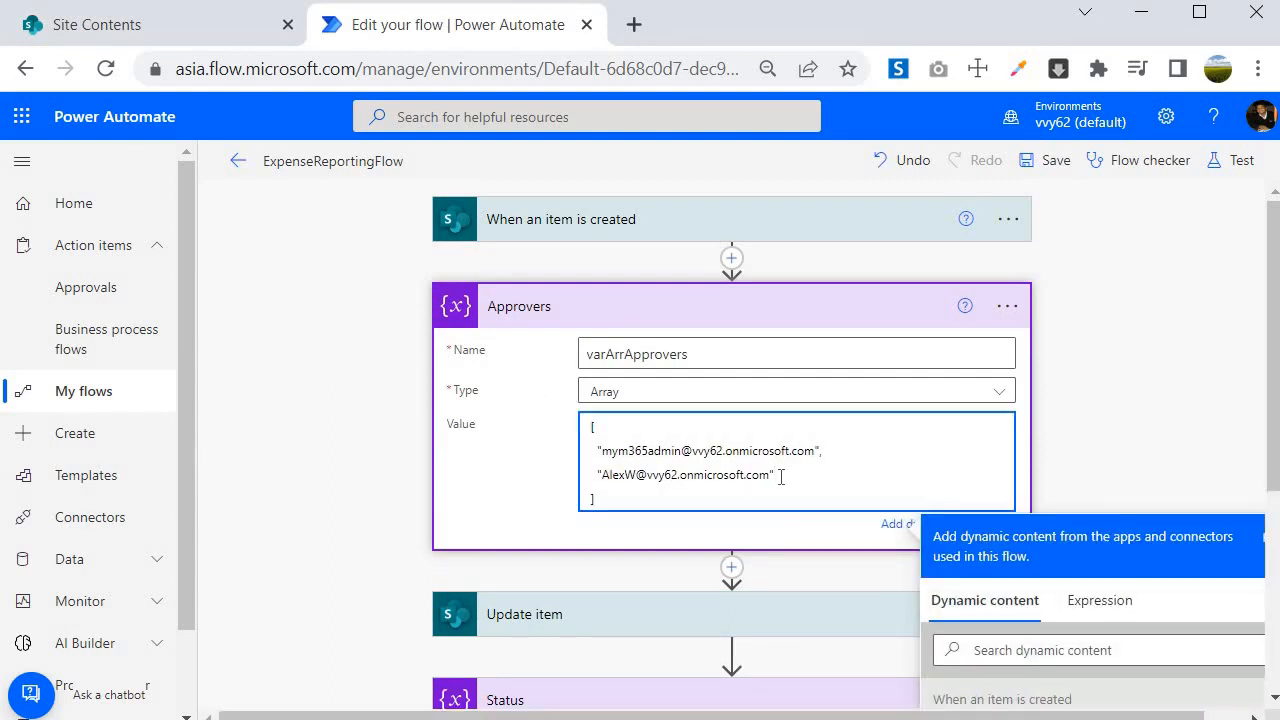
{"action": "type", "text": ","}
{"action": "key", "text": "Return"}
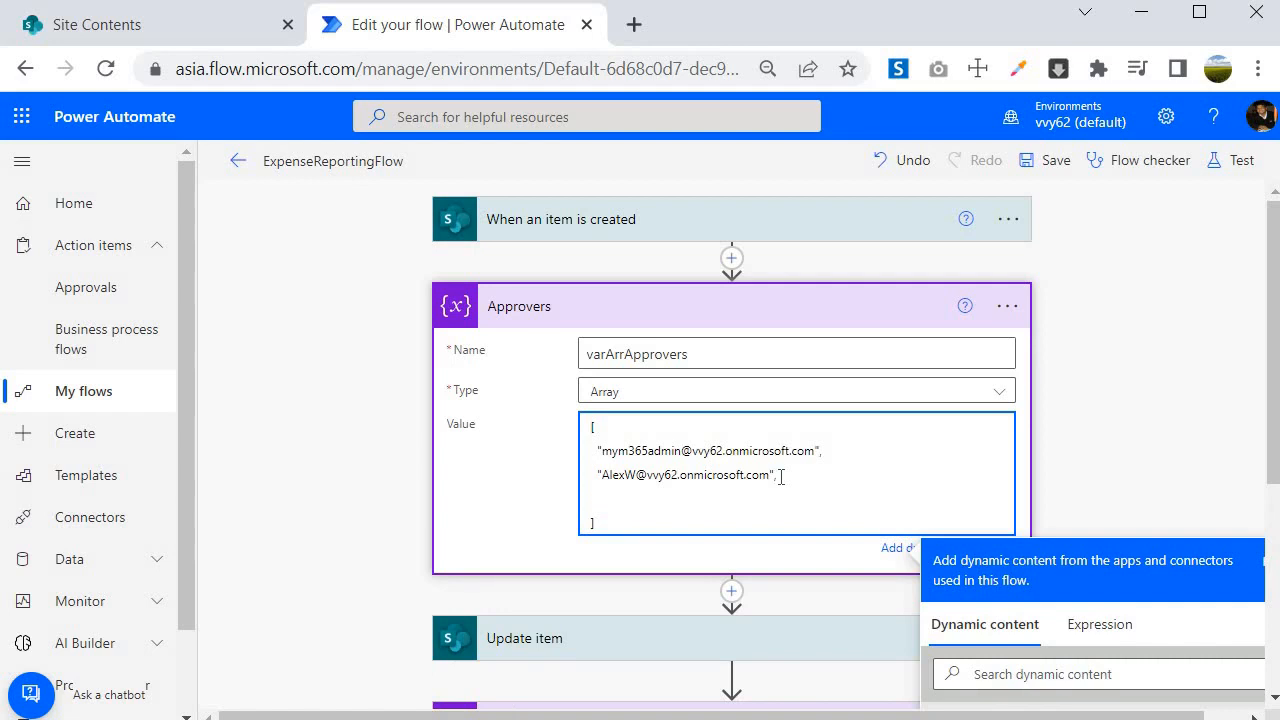